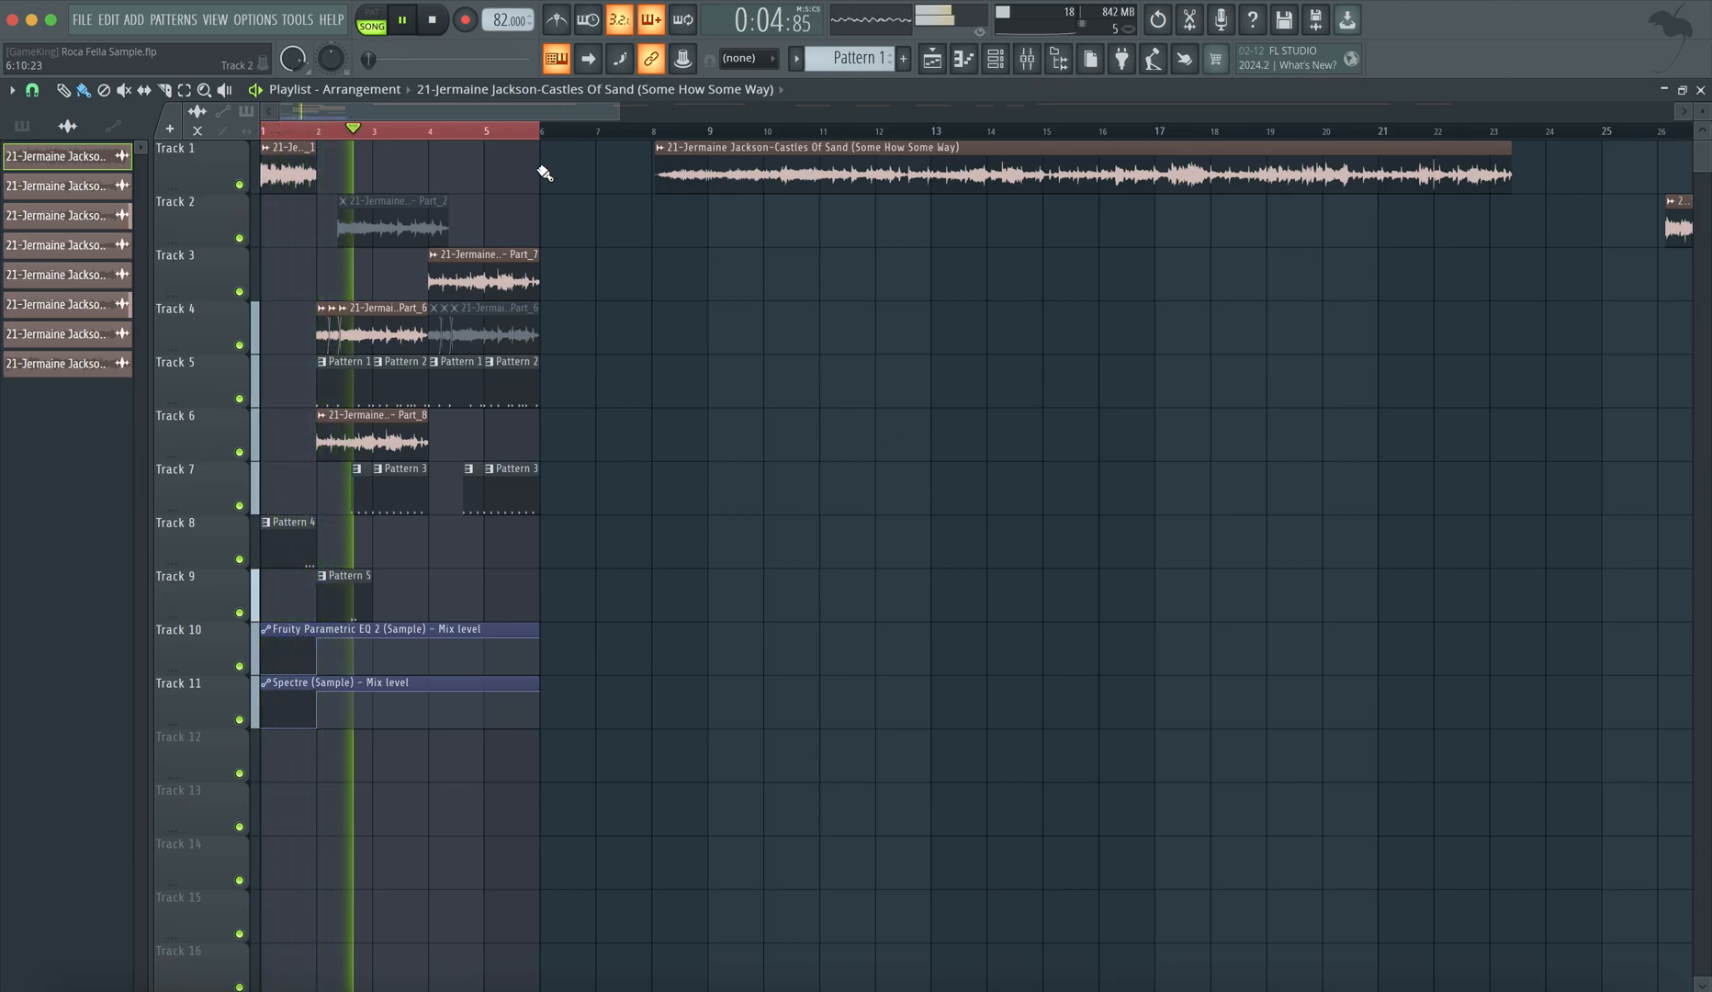
Listen to the looped arrangement of sample chops and patterns, and stop playback.
{"action": "left_click", "coordinate": [683, 990]}
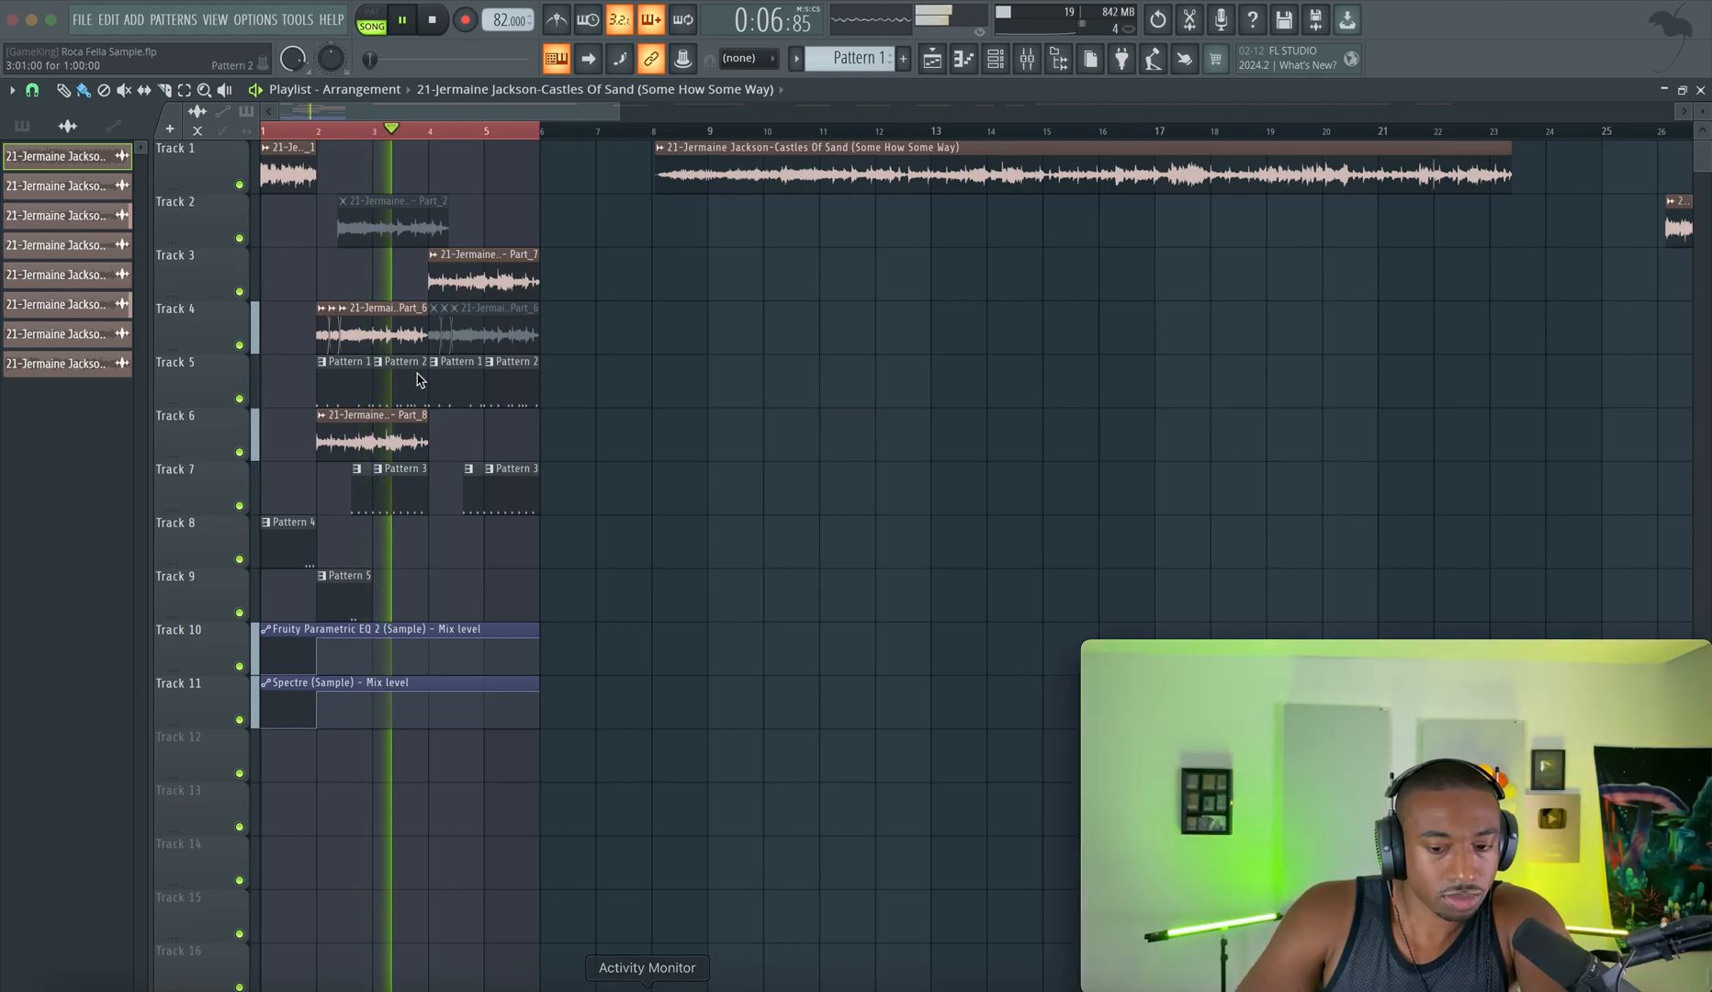
{"action": "left_click", "coordinate": [266, 1]}
{"action": "left_click", "coordinate": [304, 90]}
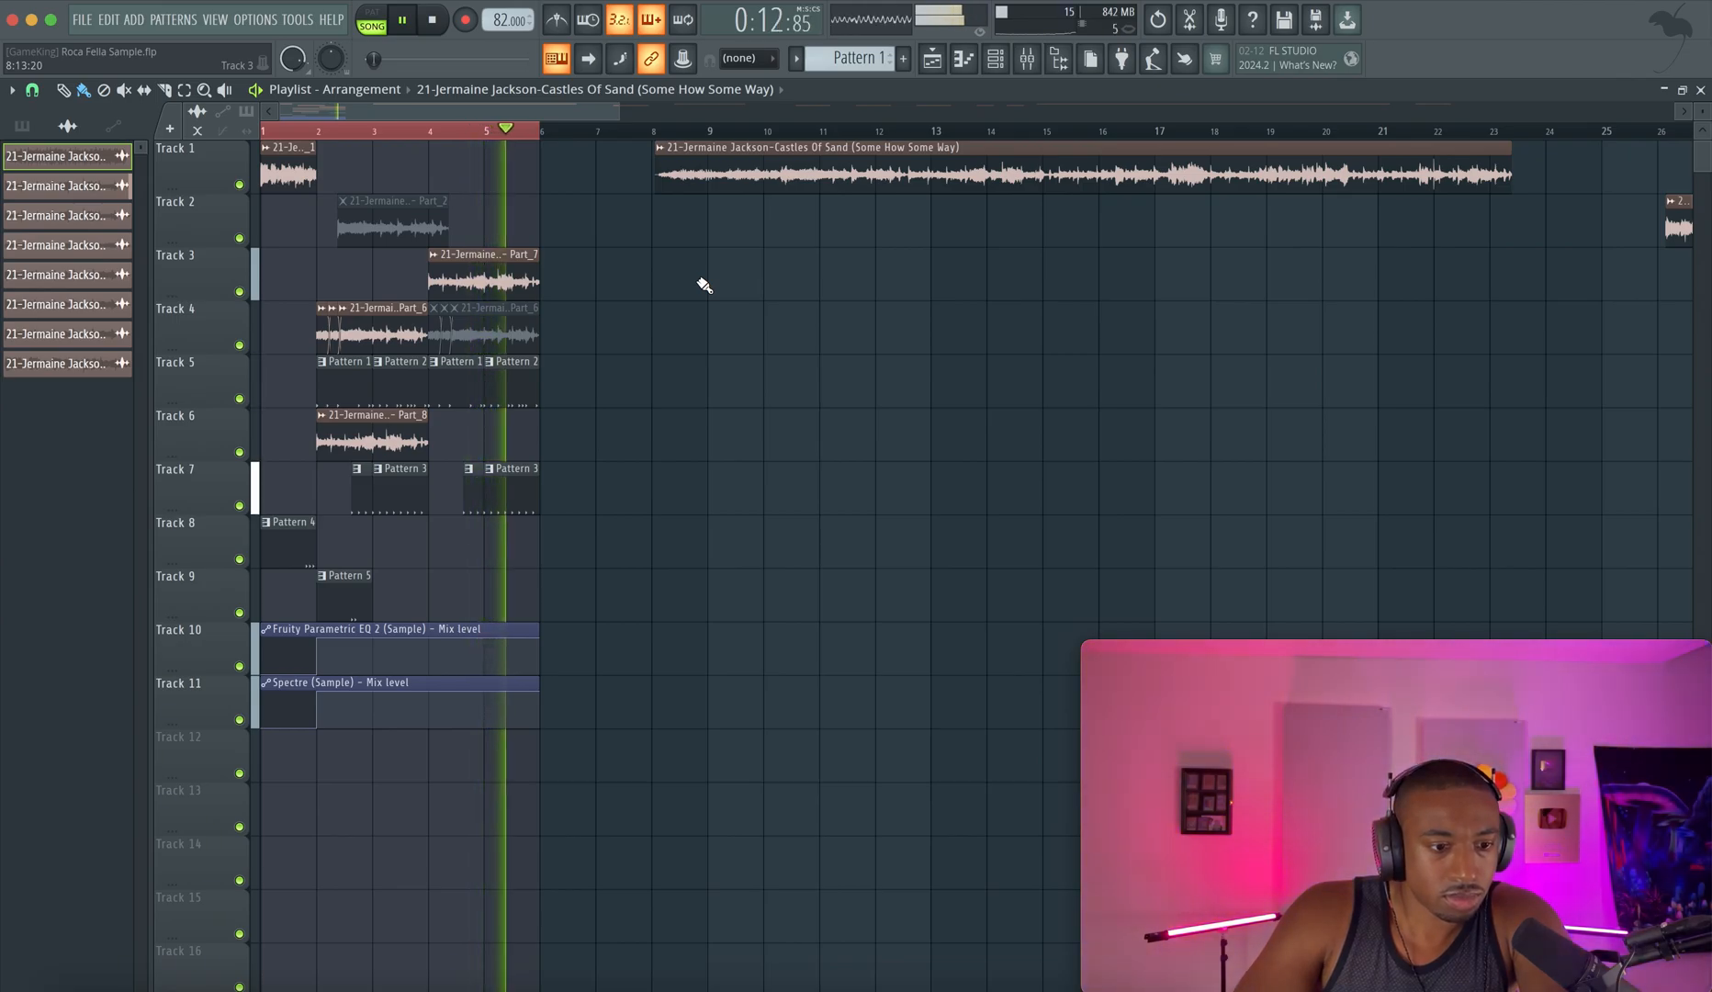
{"action": "key", "text": "space"}
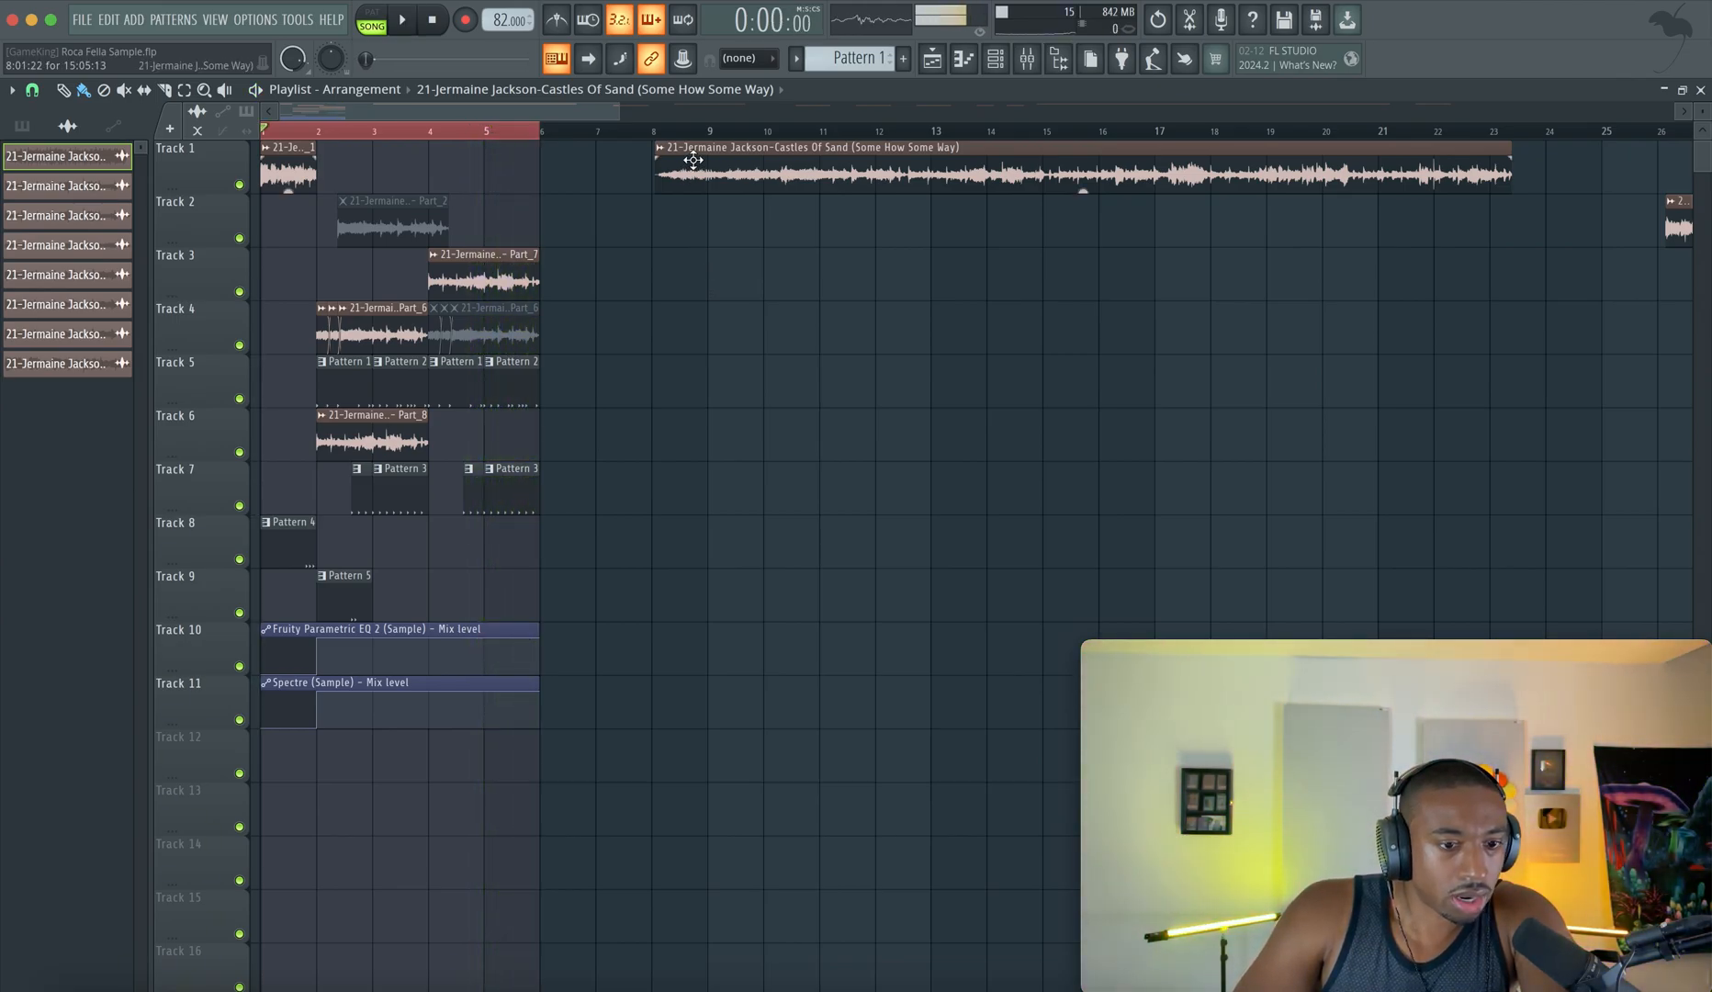
Play the original Castles Of Sand sample on Track 1 from bar 8, opening and closing its clip settings.
{"action": "left_click", "coordinate": [653, 130]}
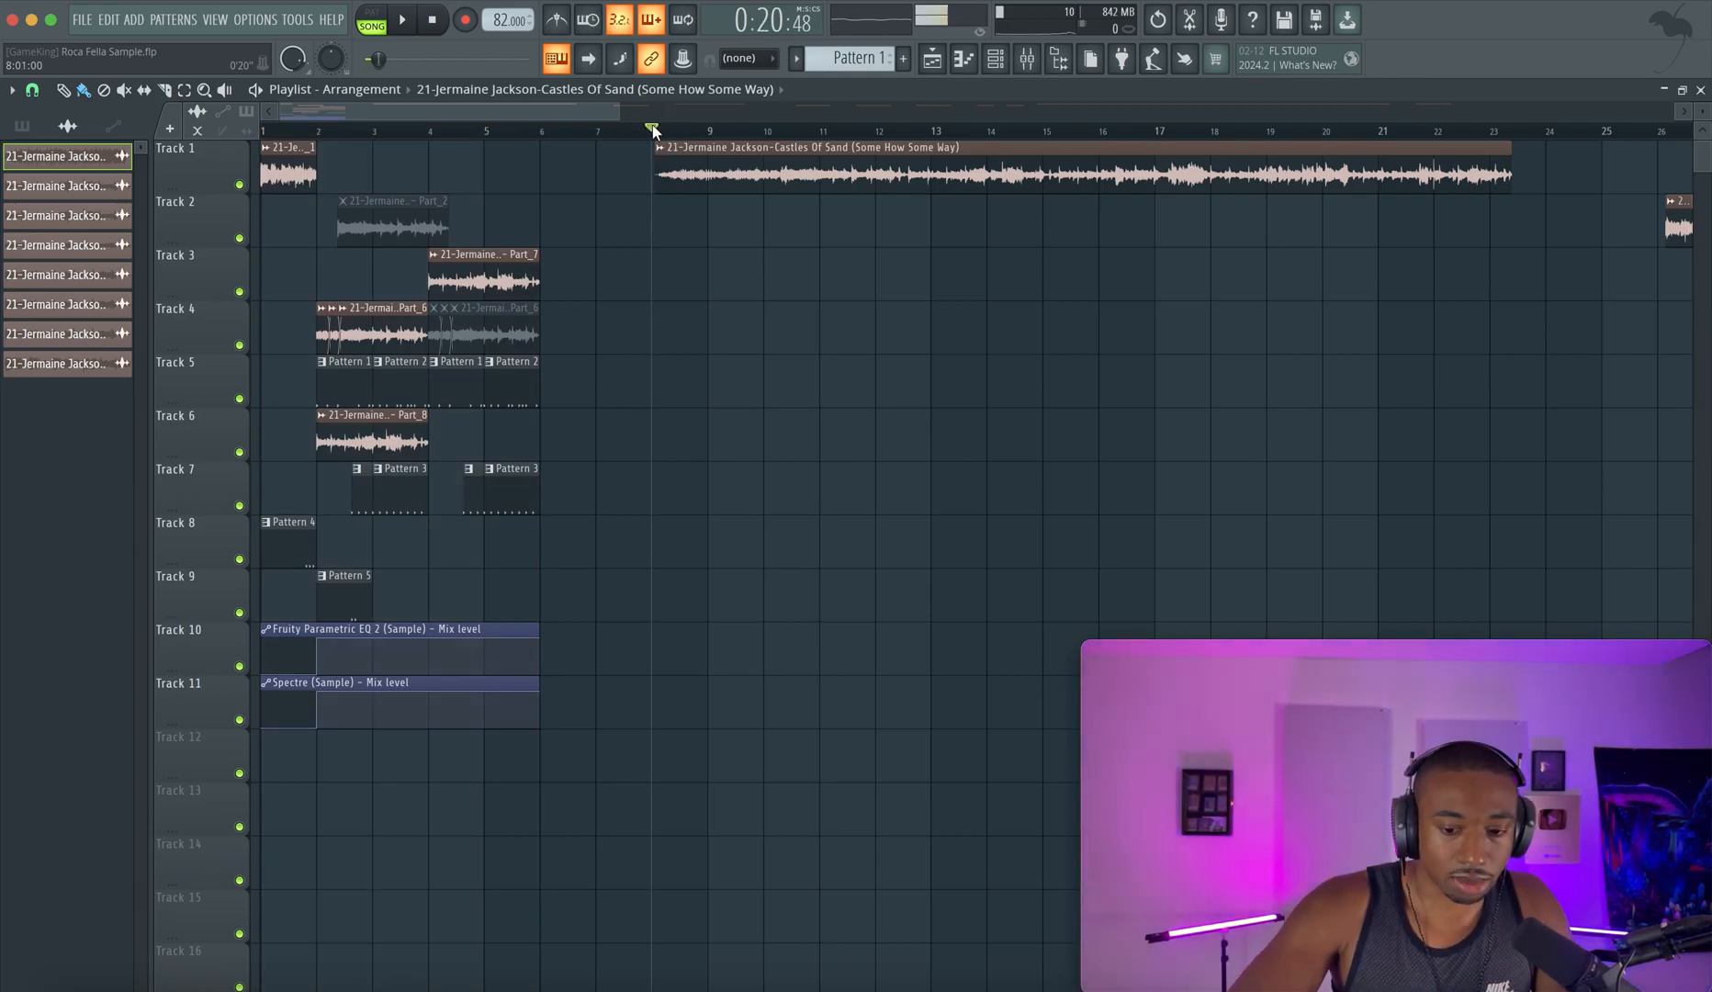
{"action": "double_click", "coordinate": [681, 147]}
{"action": "key", "text": "space"}
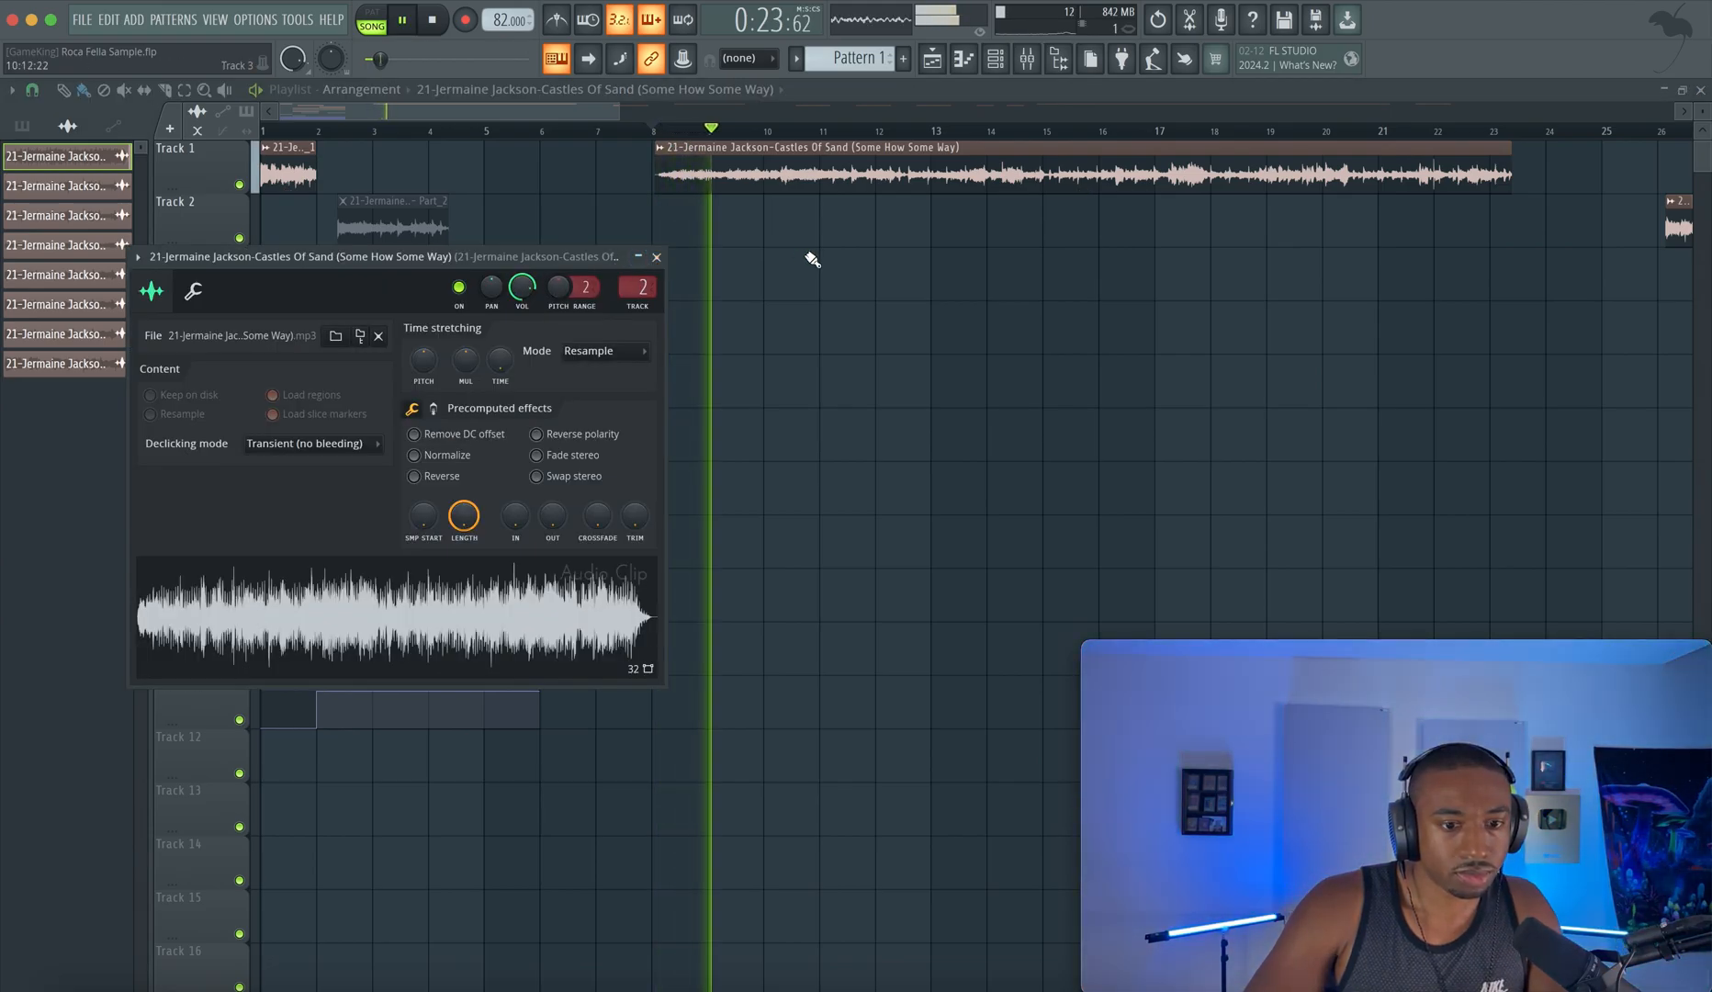
{"action": "left_click", "coordinate": [656, 257]}
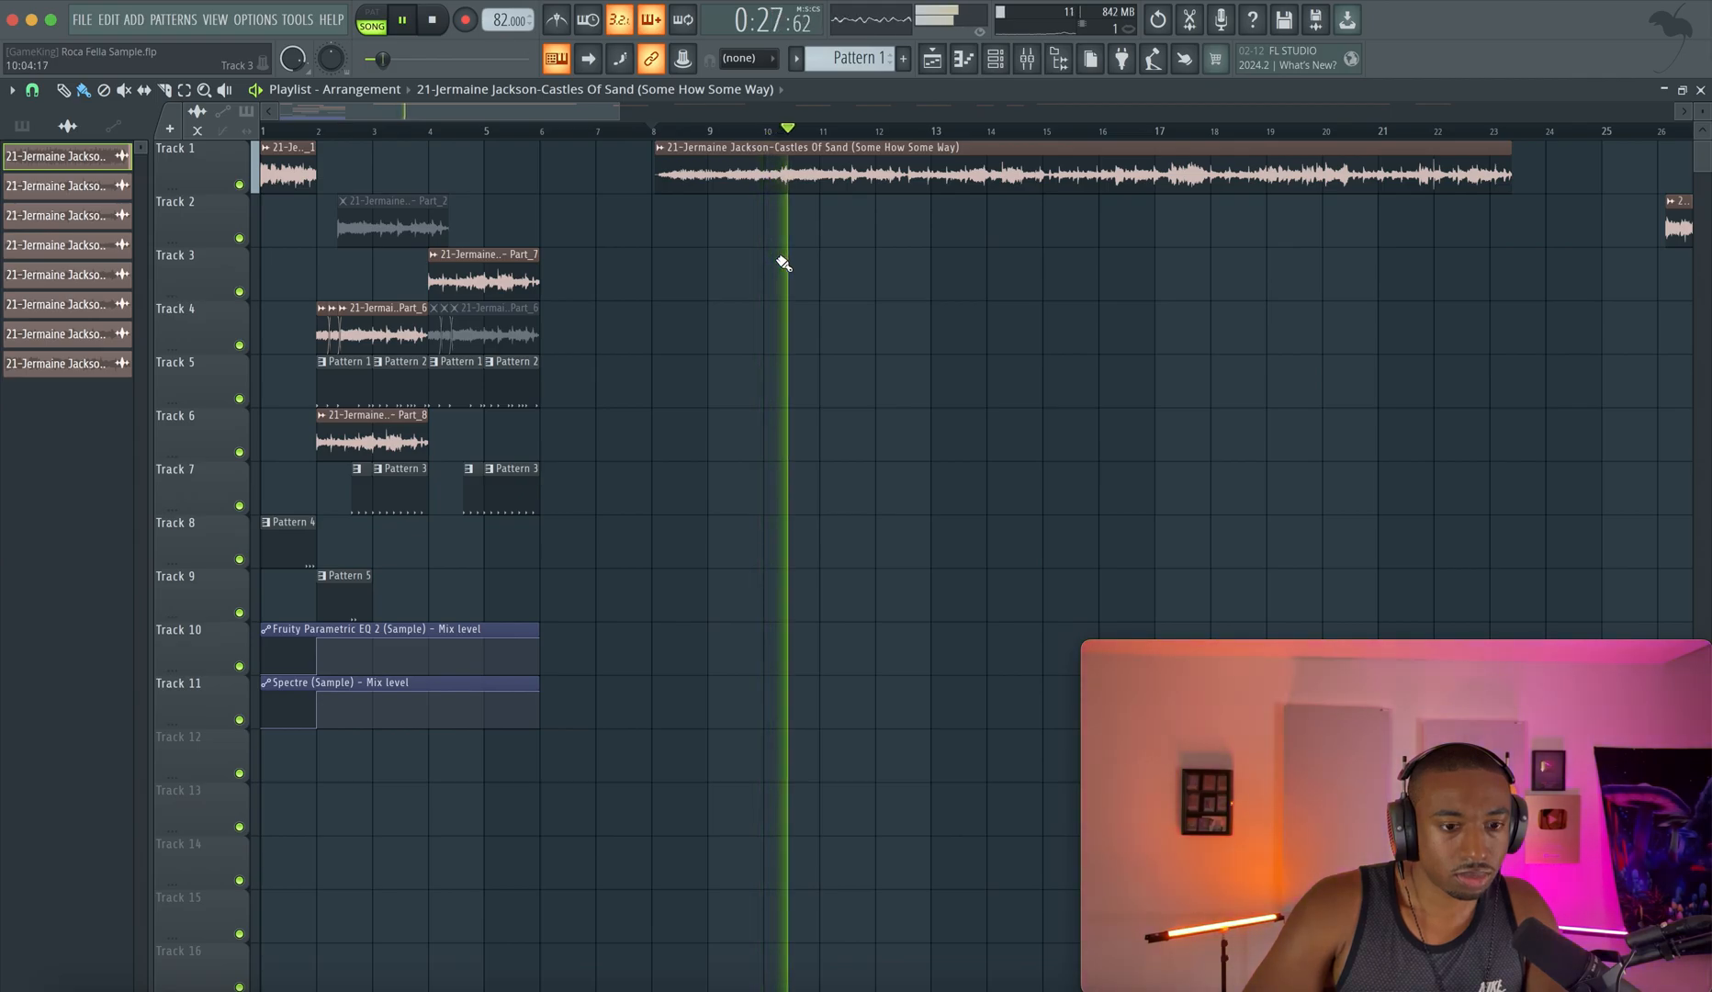
{"action": "key", "text": "space"}
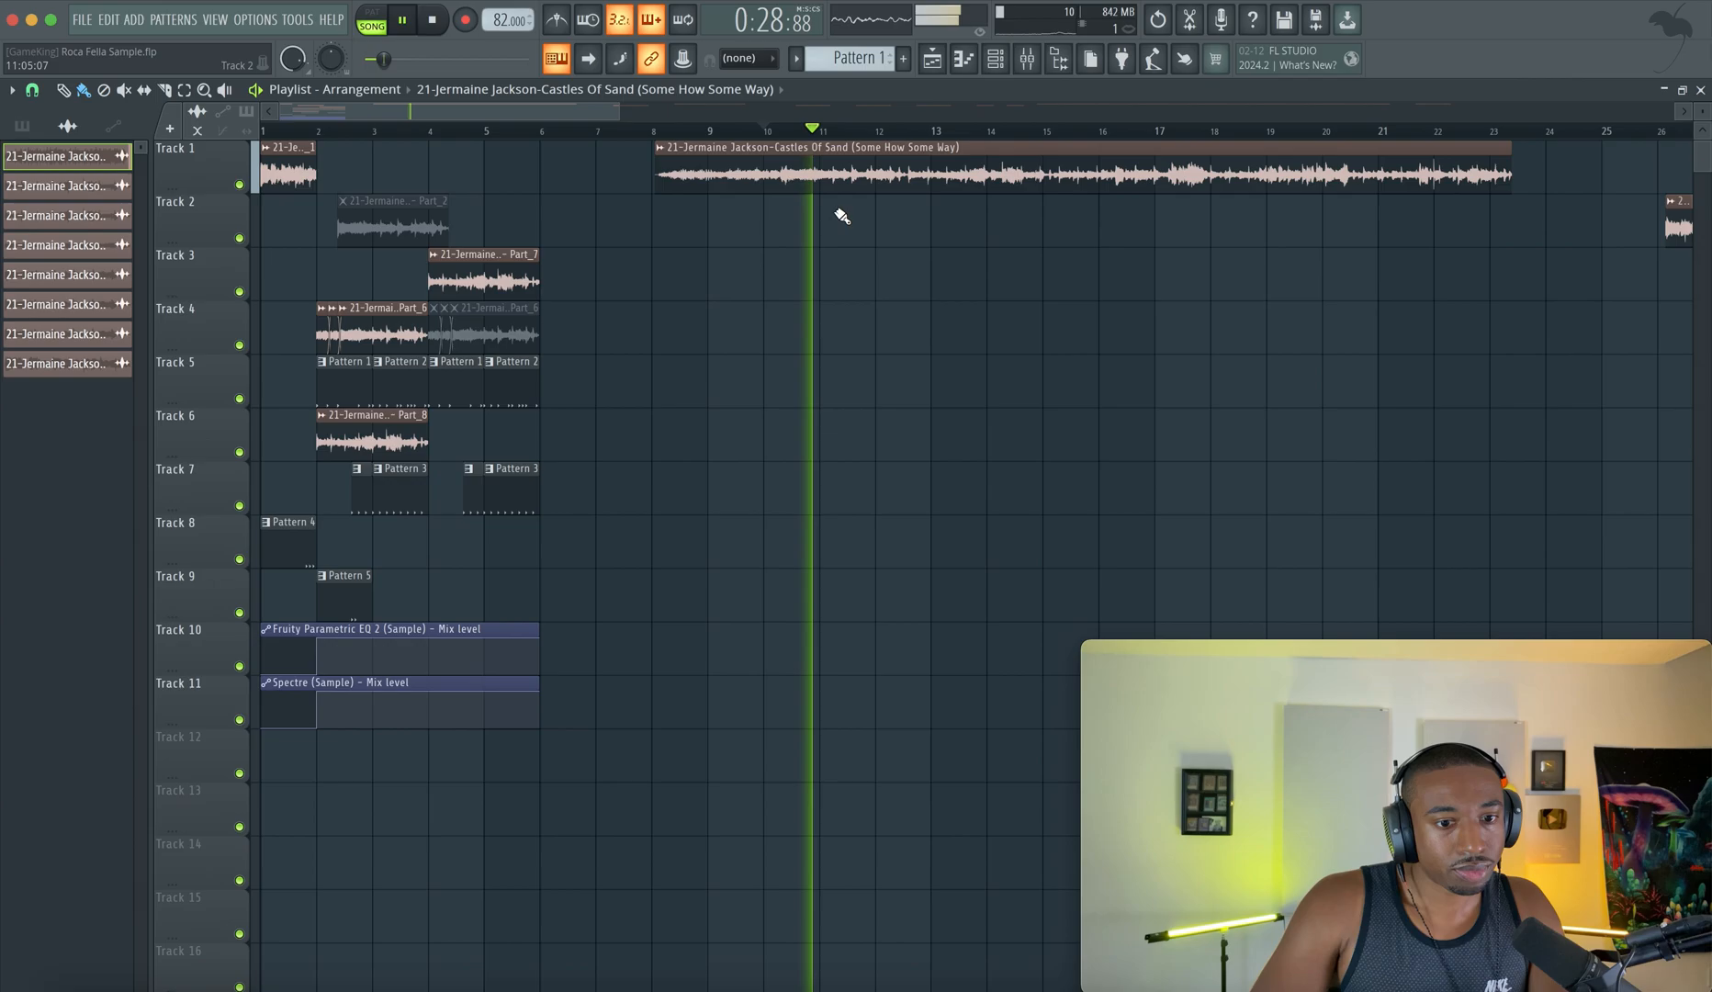
{"action": "key", "text": "space"}
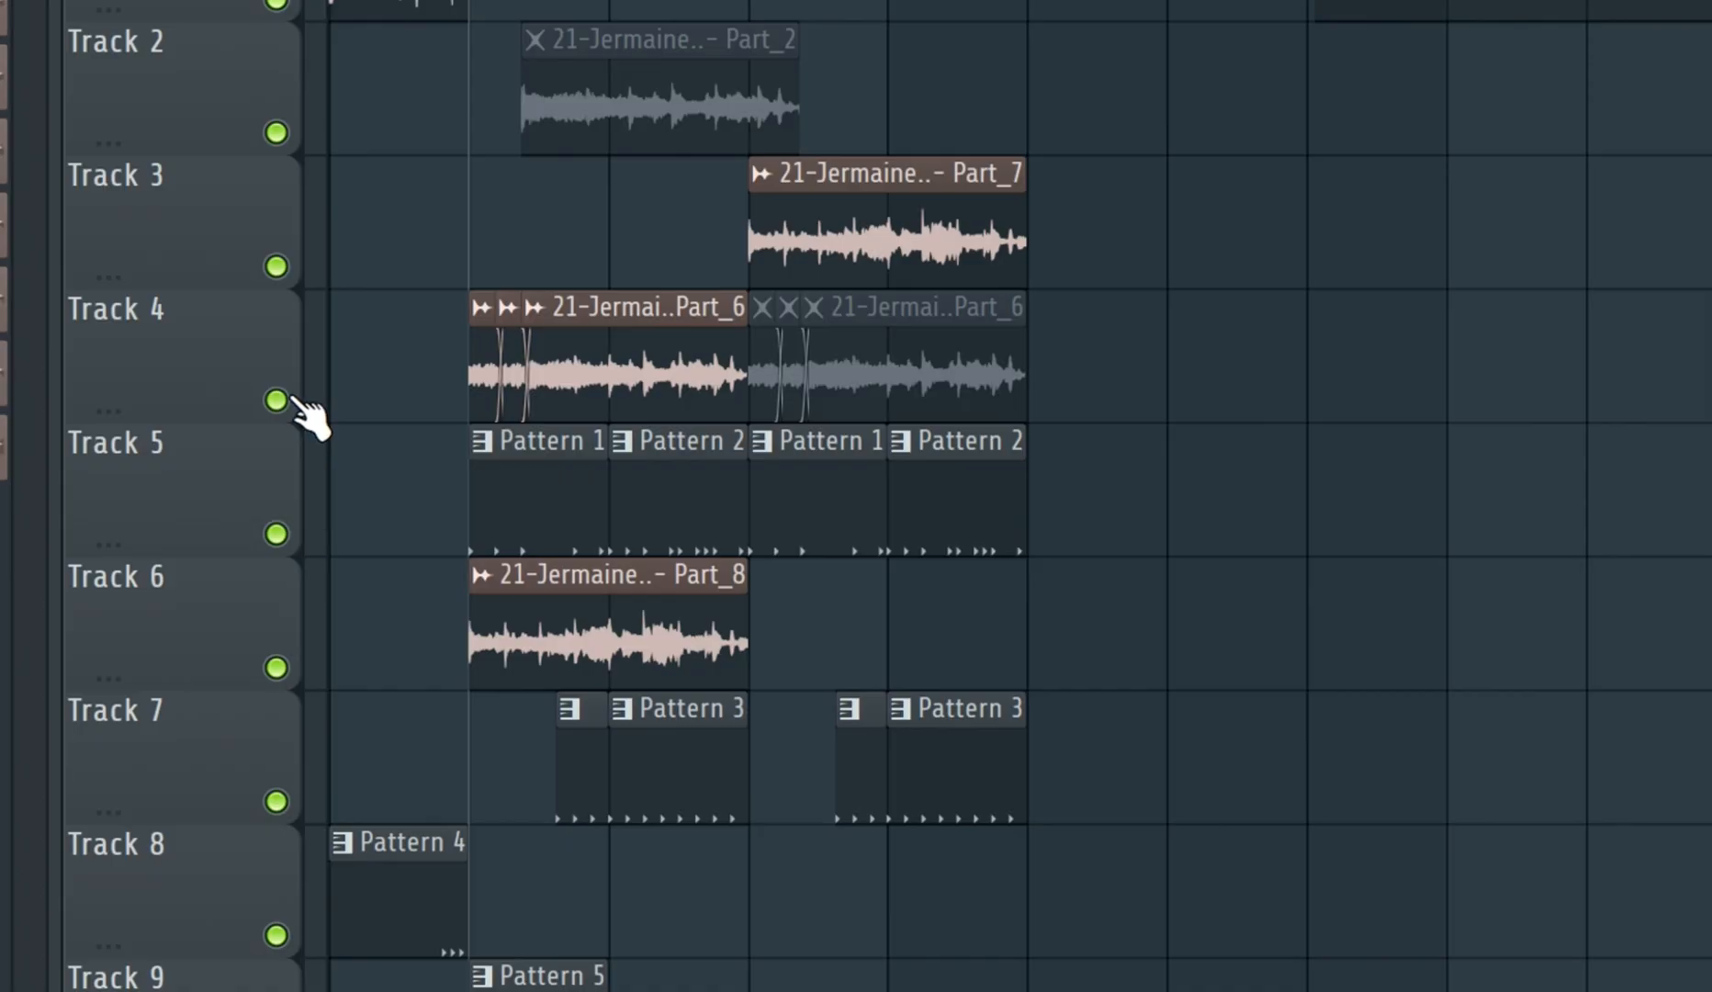
Solo Track 4 to audition its sample chops from bar 2, and restore all tracks.
{"action": "right_click", "coordinate": [241, 346]}
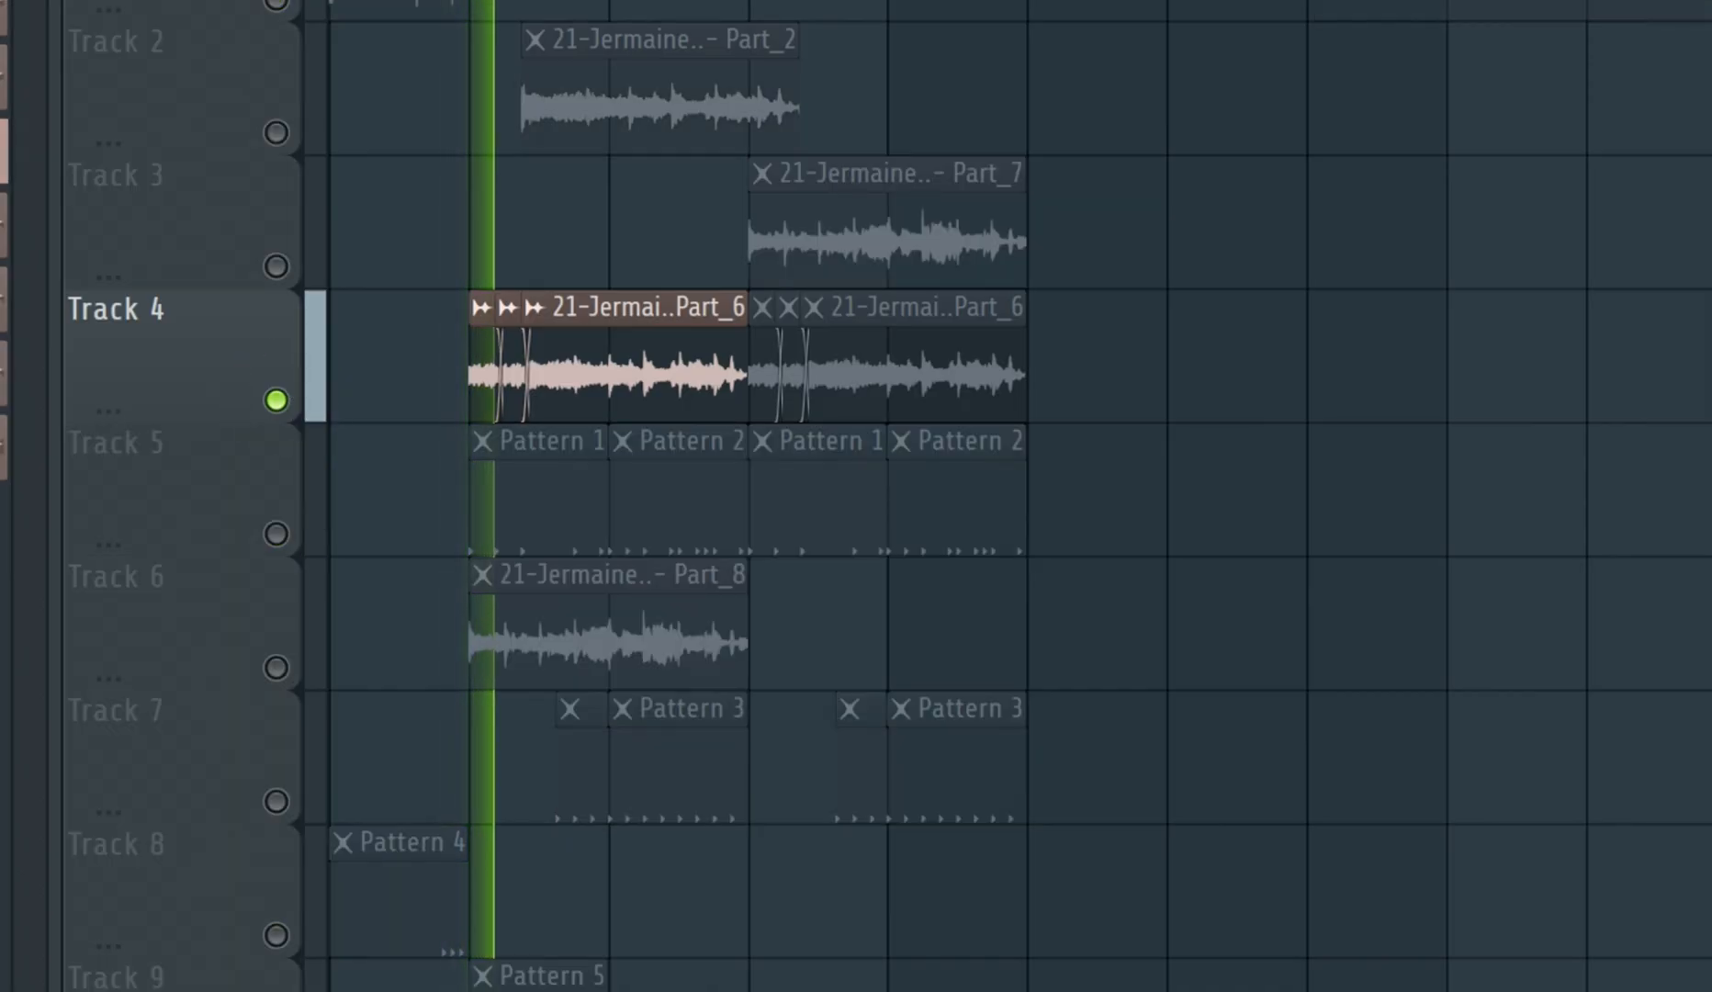
{"action": "right_click", "coordinate": [276, 399]}
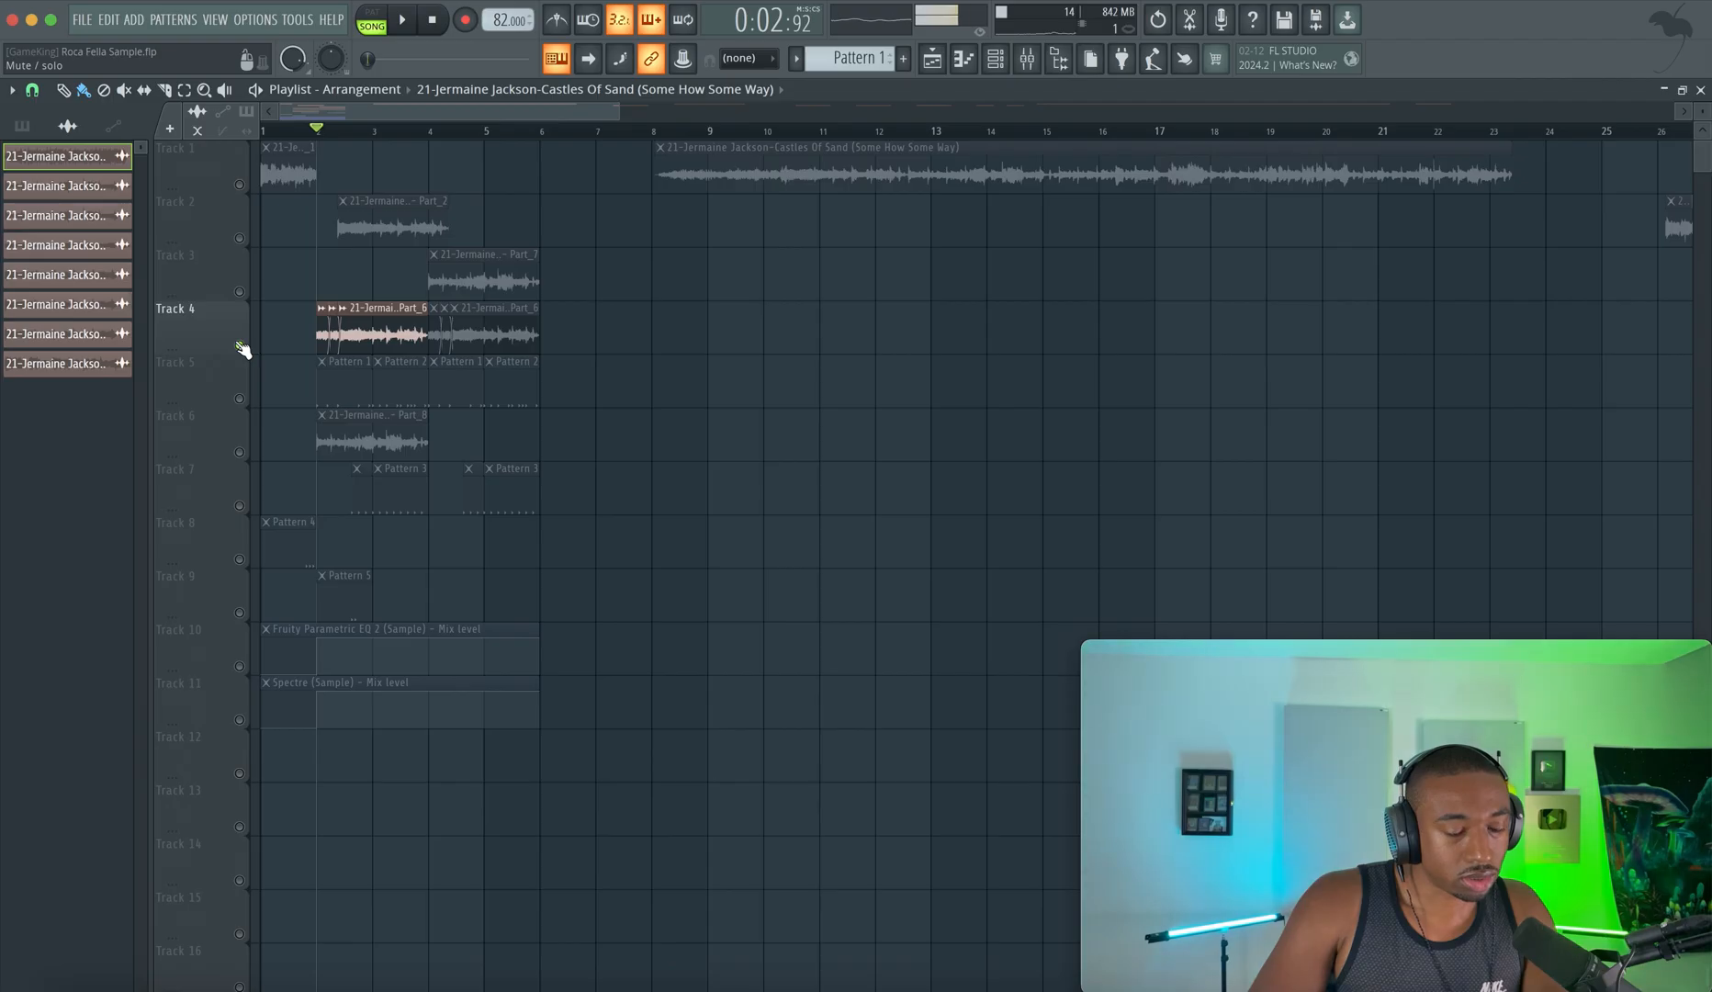
Replay the original Track 1 sample from bar 8 and follow it past bar 12.
{"action": "scroll", "coordinate": [695, 147], "scroll_direction": "up", "scroll_amount": 4}
{"action": "left_click", "coordinate": [672, 135]}
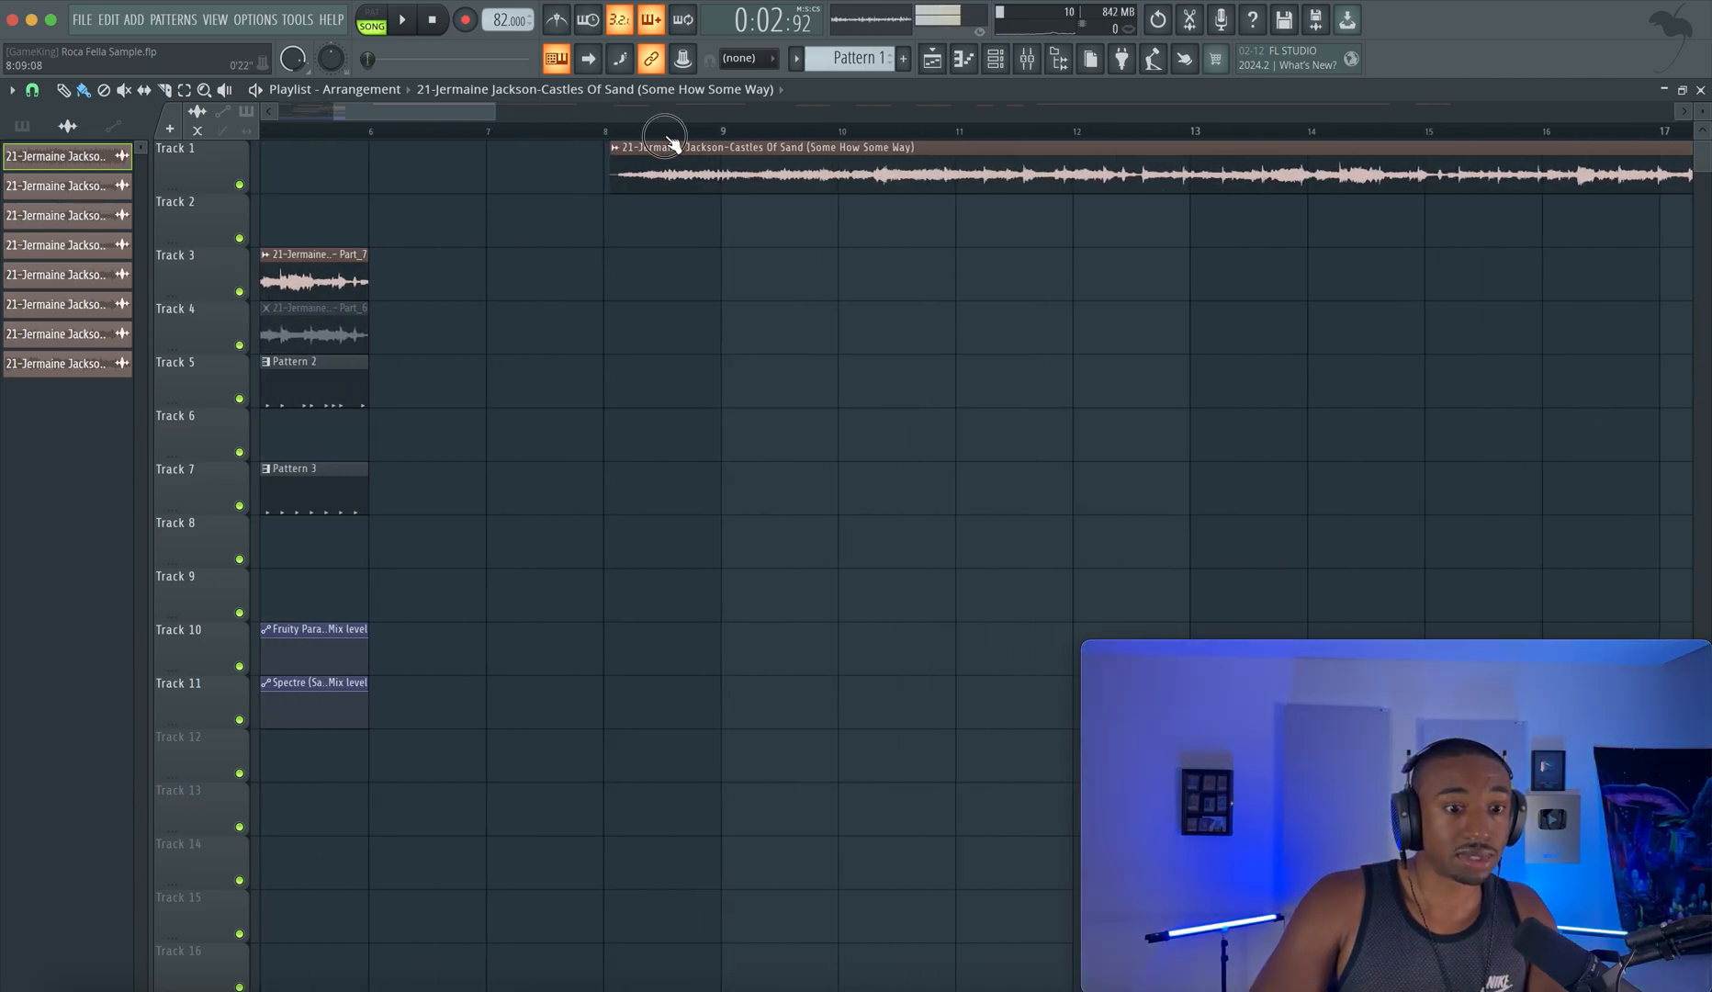
{"action": "left_click", "coordinate": [613, 126]}
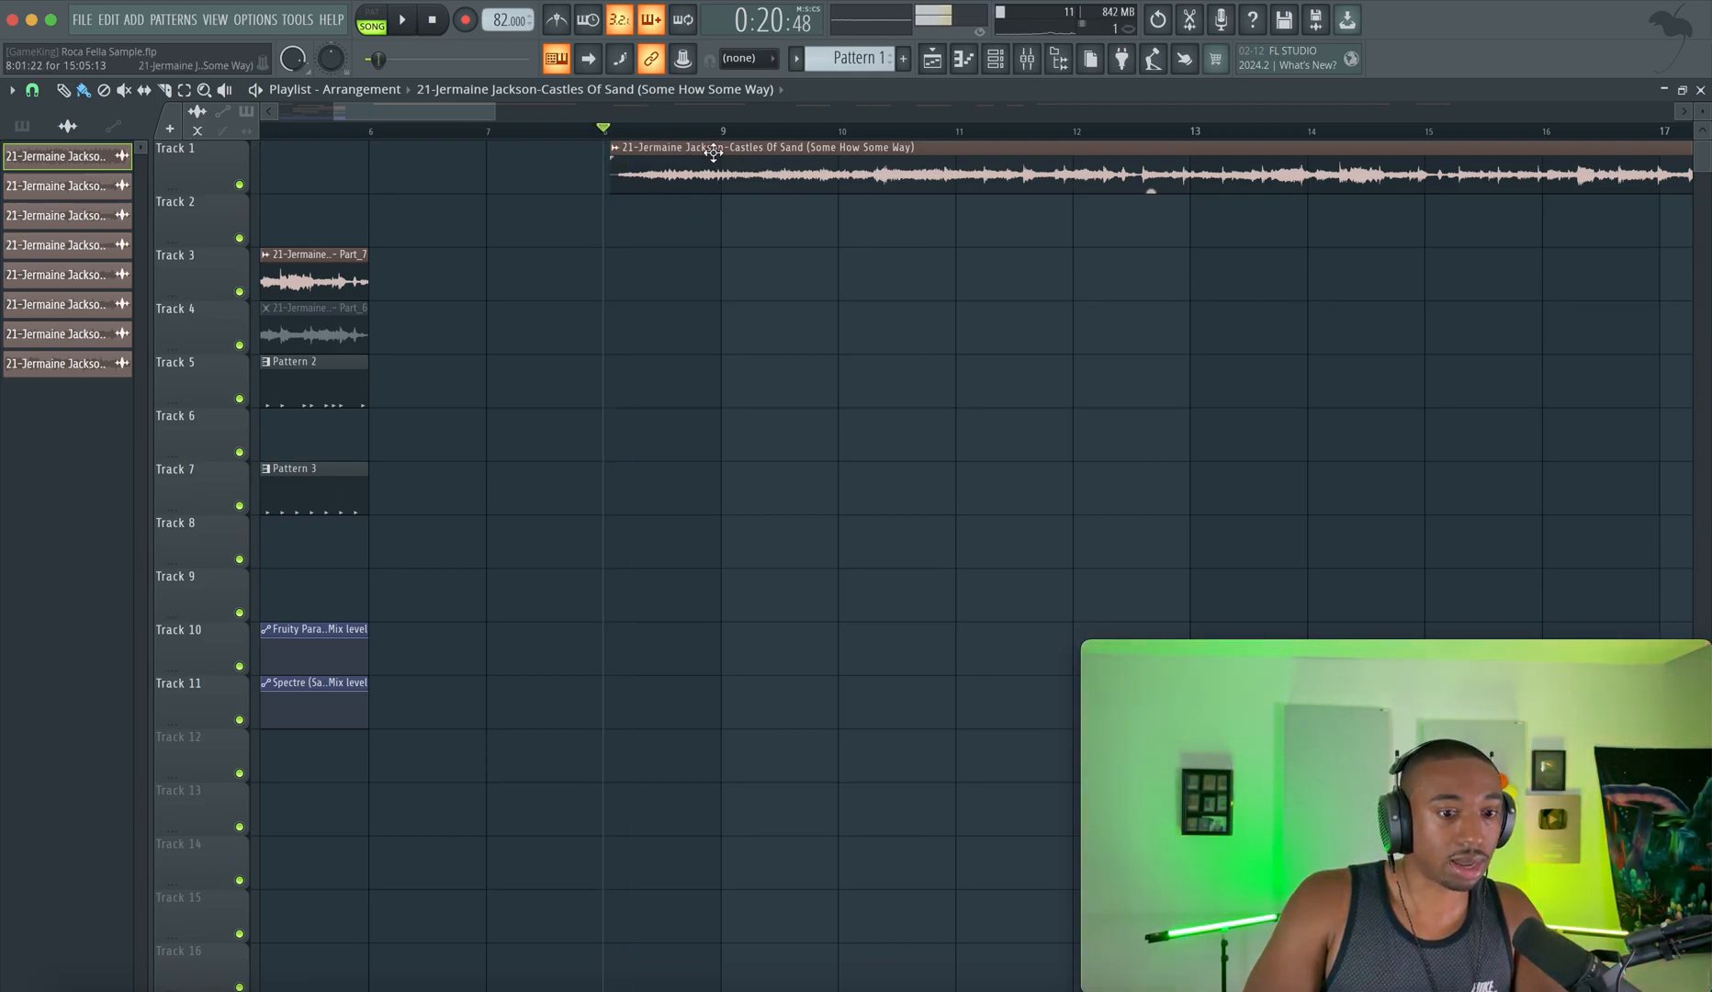
{"action": "key", "text": "space"}
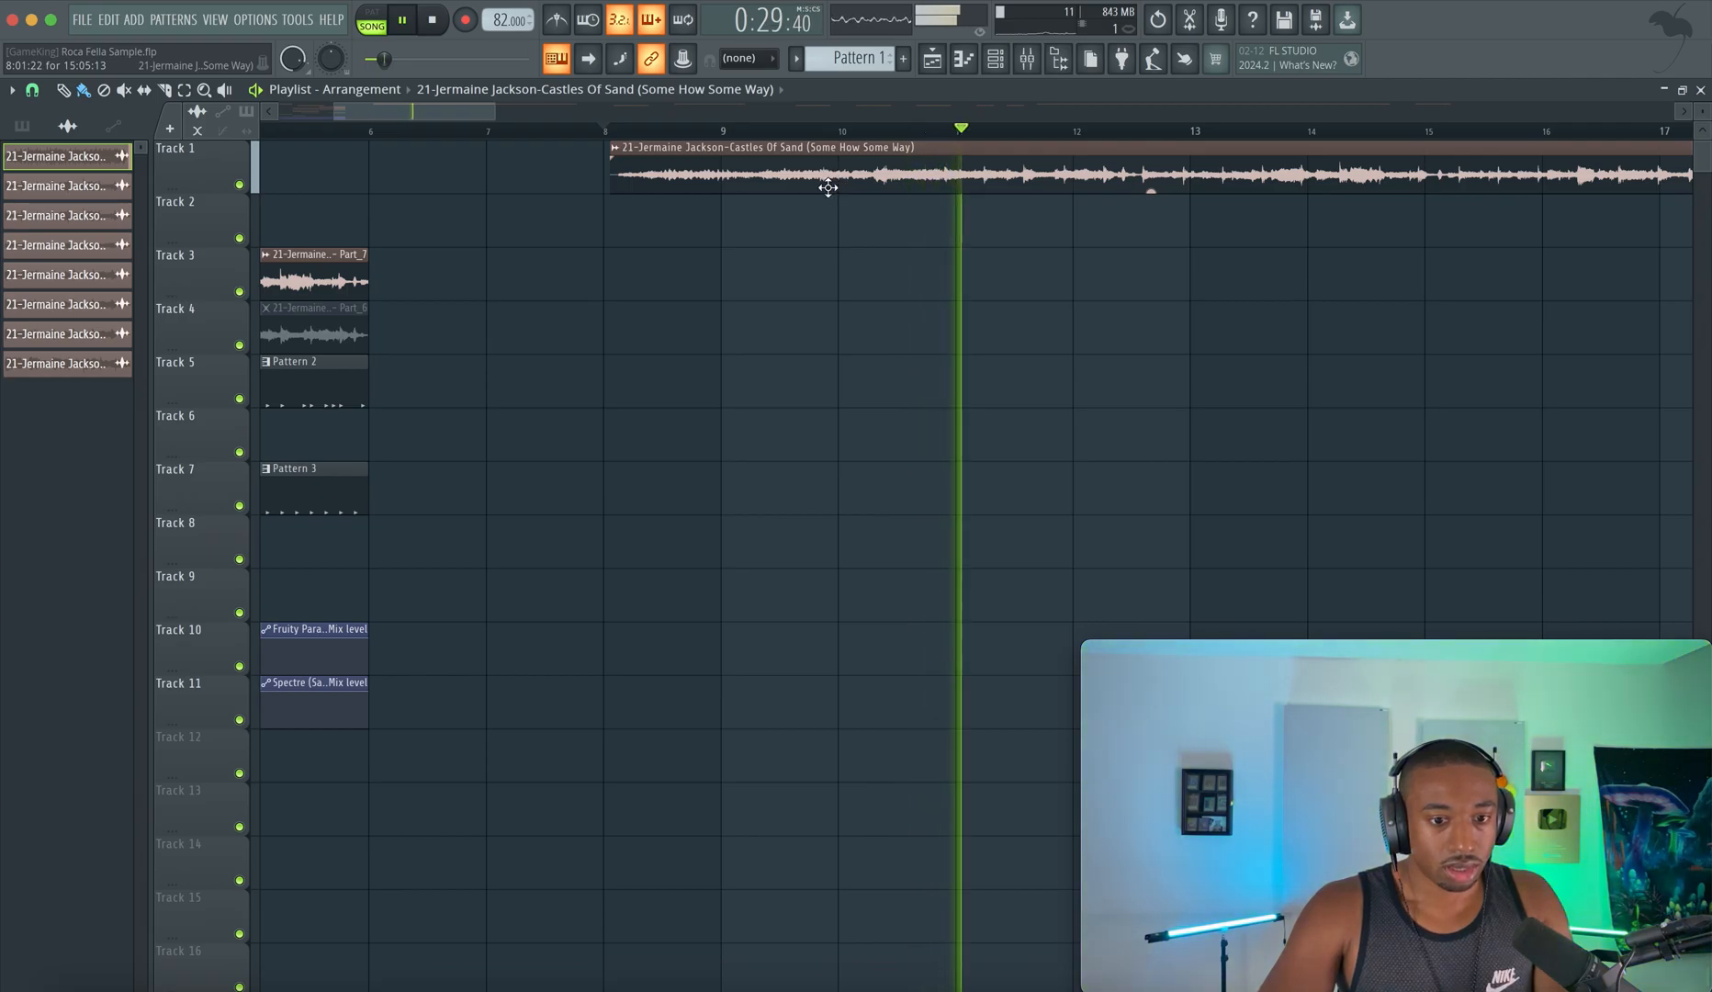
{"action": "scroll", "coordinate": [826, 184], "scroll_direction": "down", "scroll_amount": 2}
{"action": "scroll", "coordinate": [1044, 199], "scroll_direction": "up", "scroll_amount": 2}
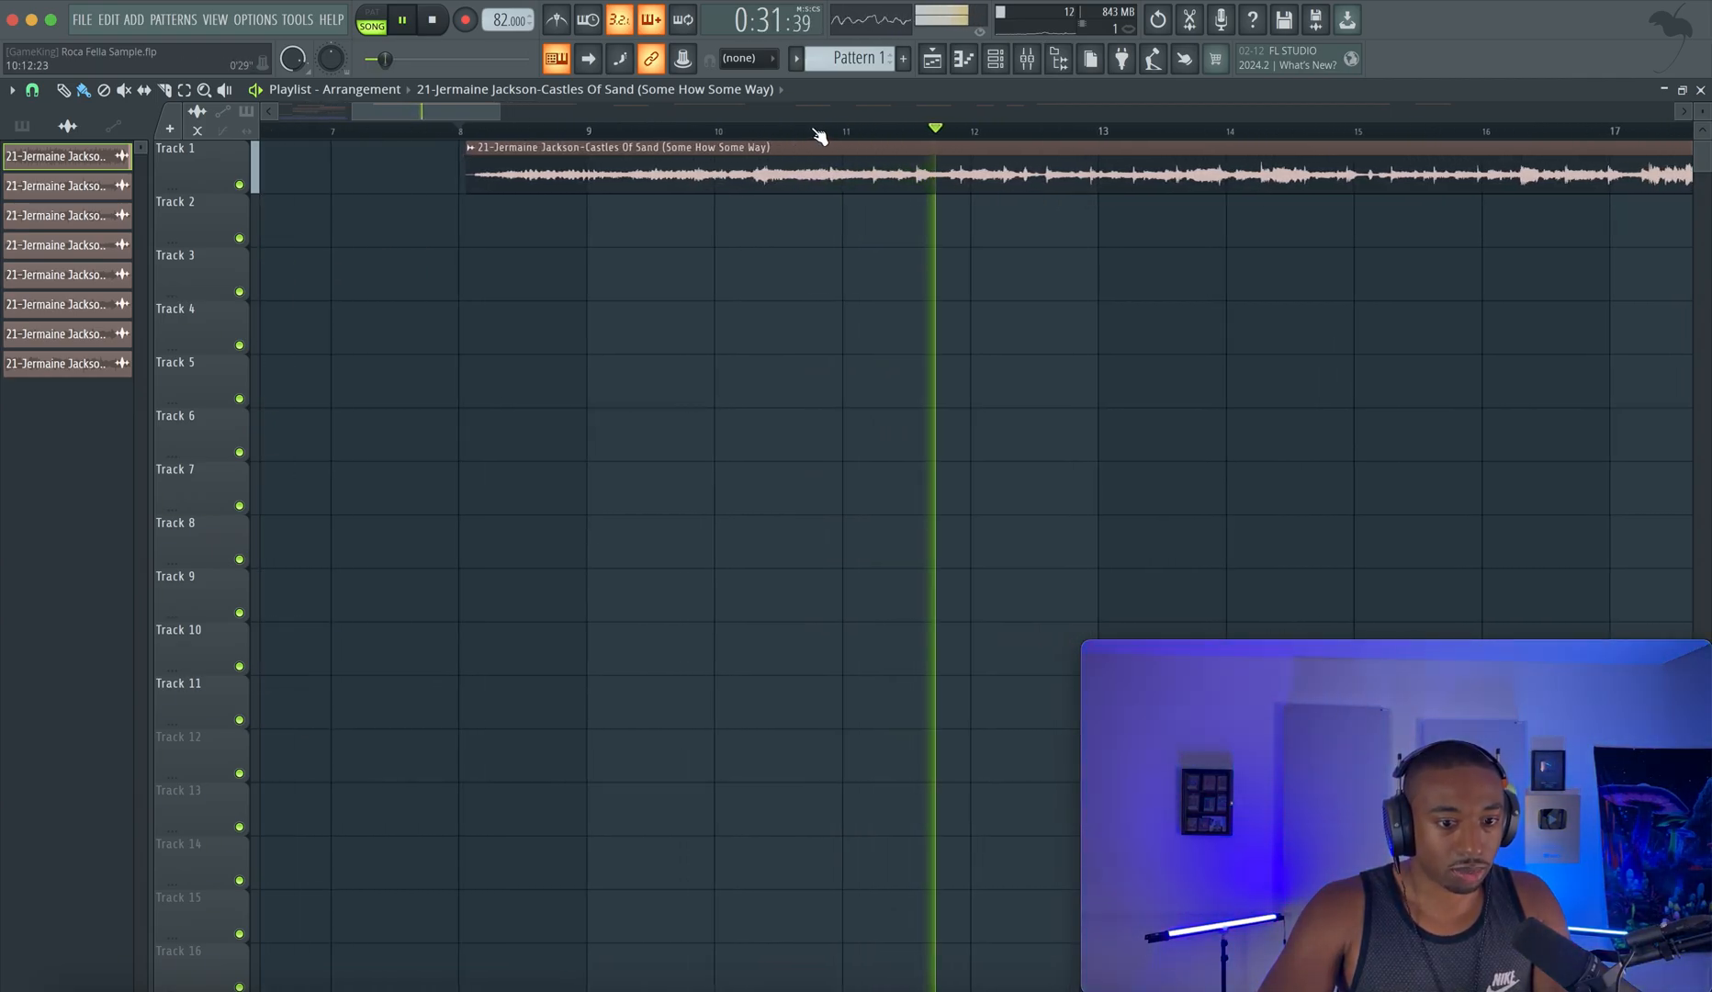
{"action": "scroll", "coordinate": [960, 212], "scroll_direction": "down", "scroll_amount": 1}
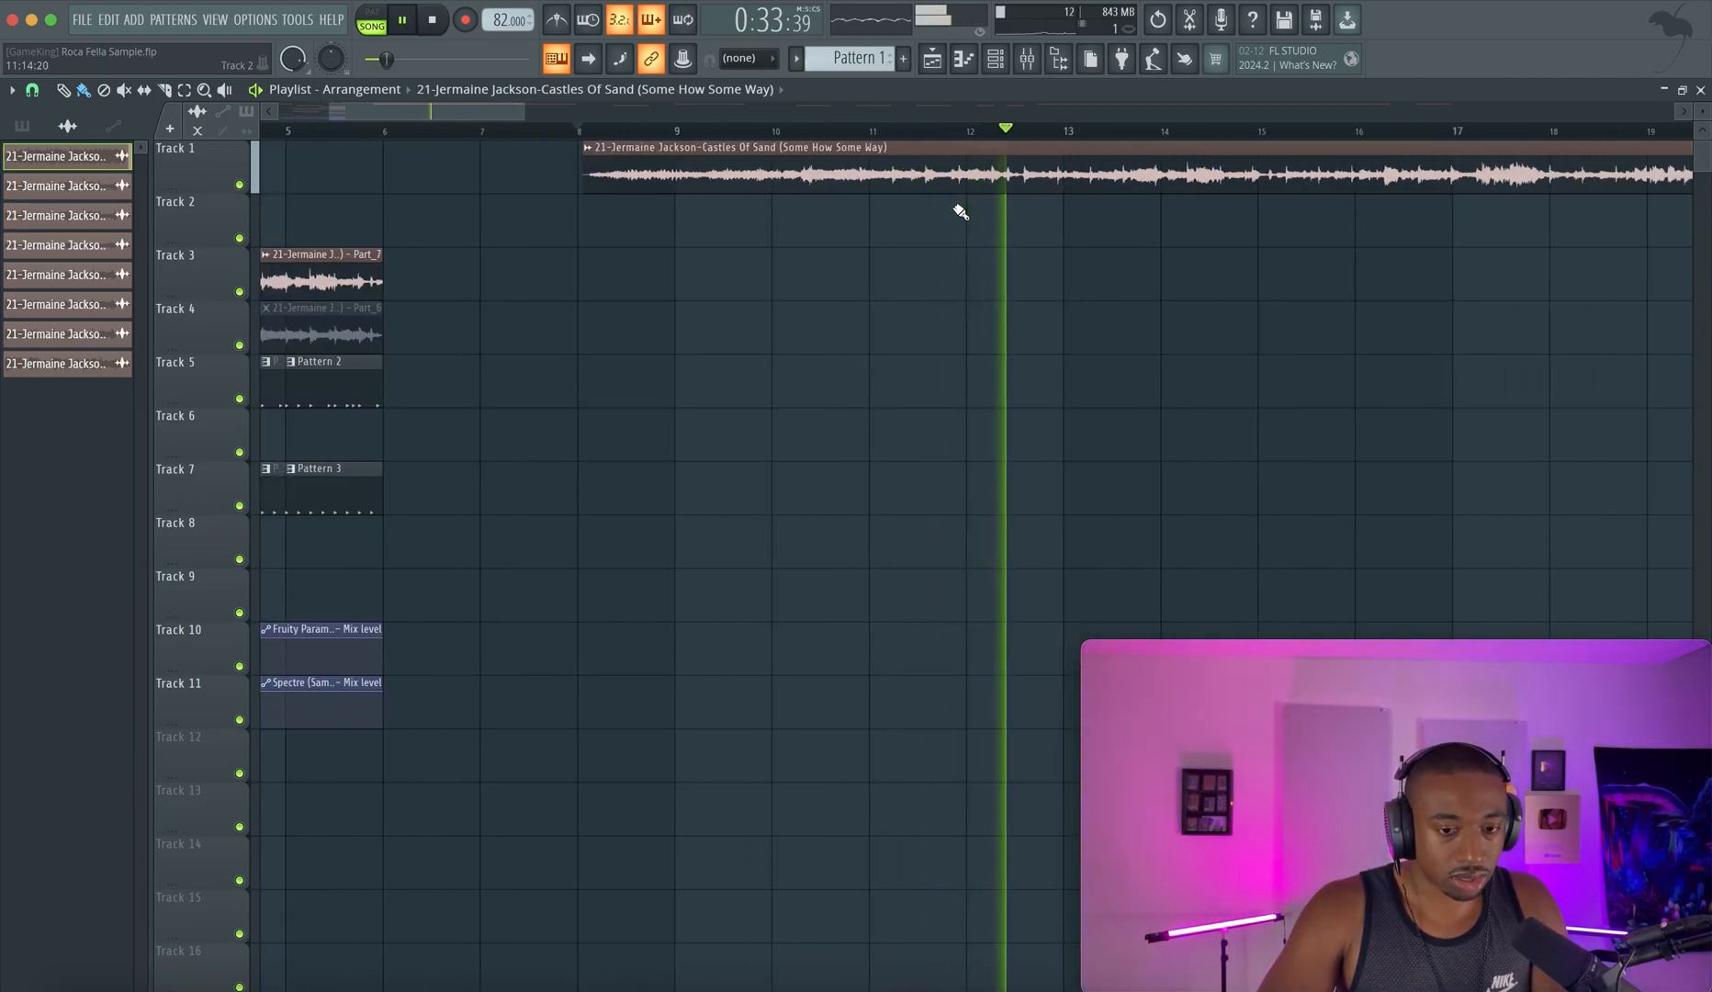
{"action": "scroll", "coordinate": [1041, 190], "scroll_direction": "down", "scroll_amount": 1}
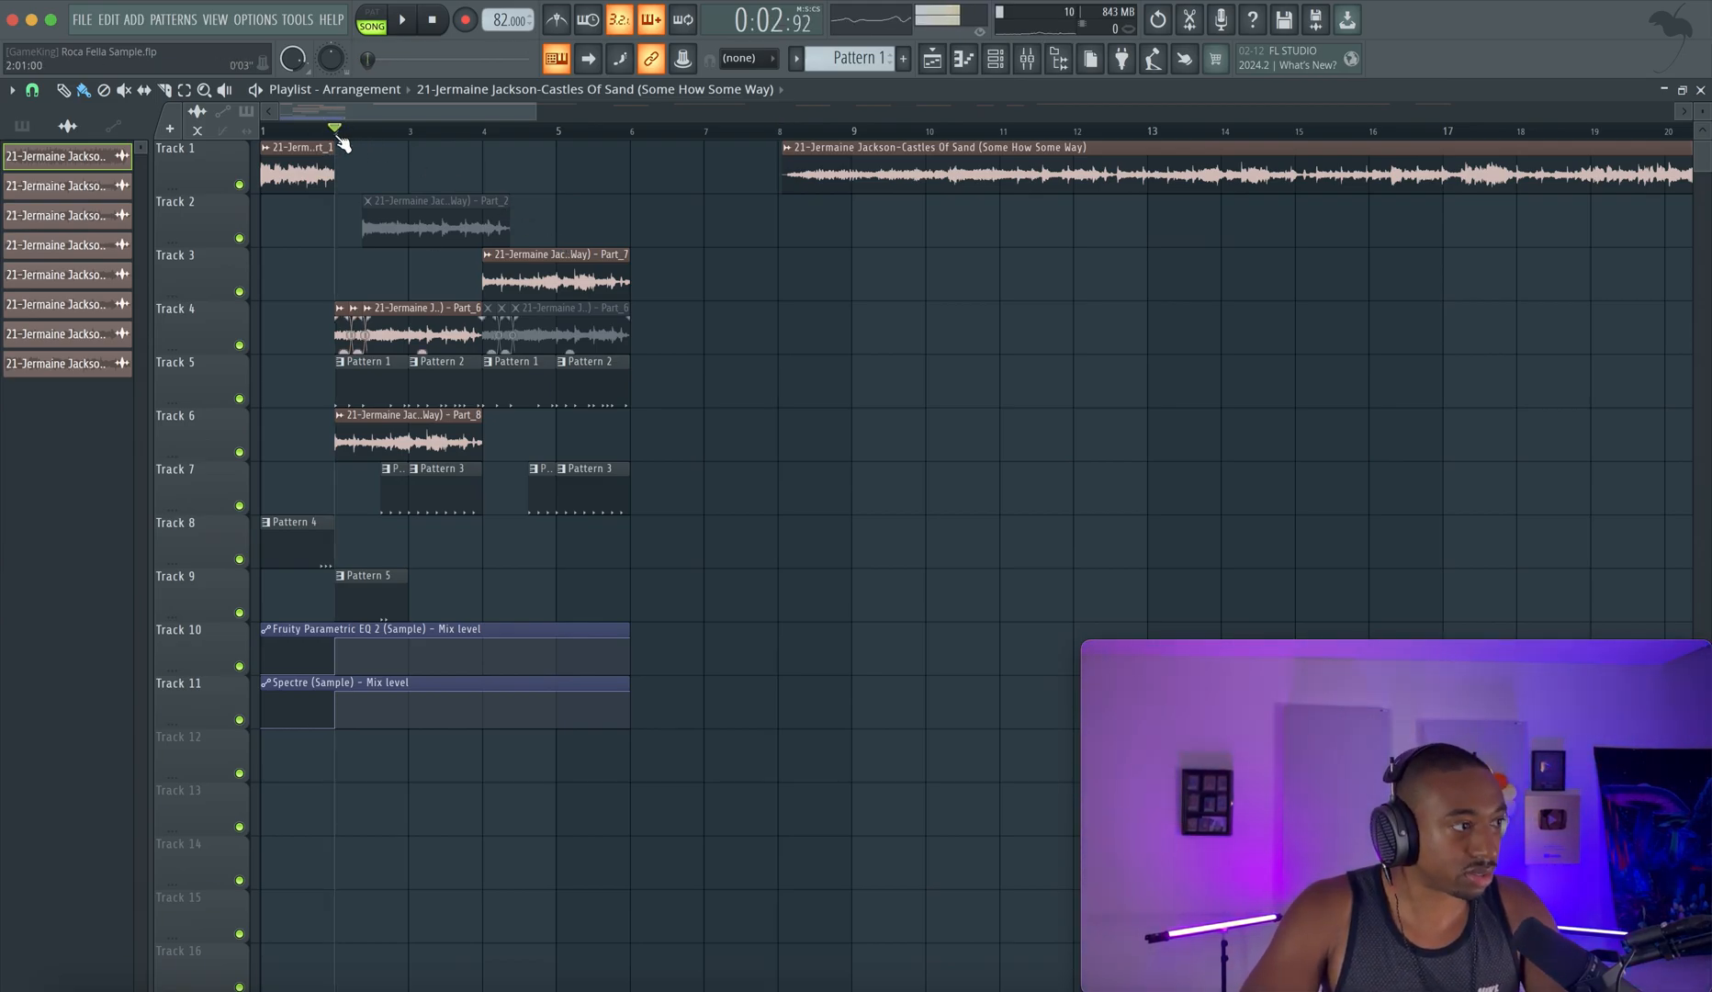
Solo Track 5 and play its drum patterns from bar 2.
{"action": "key", "text": "space"}
{"action": "key", "text": "space"}
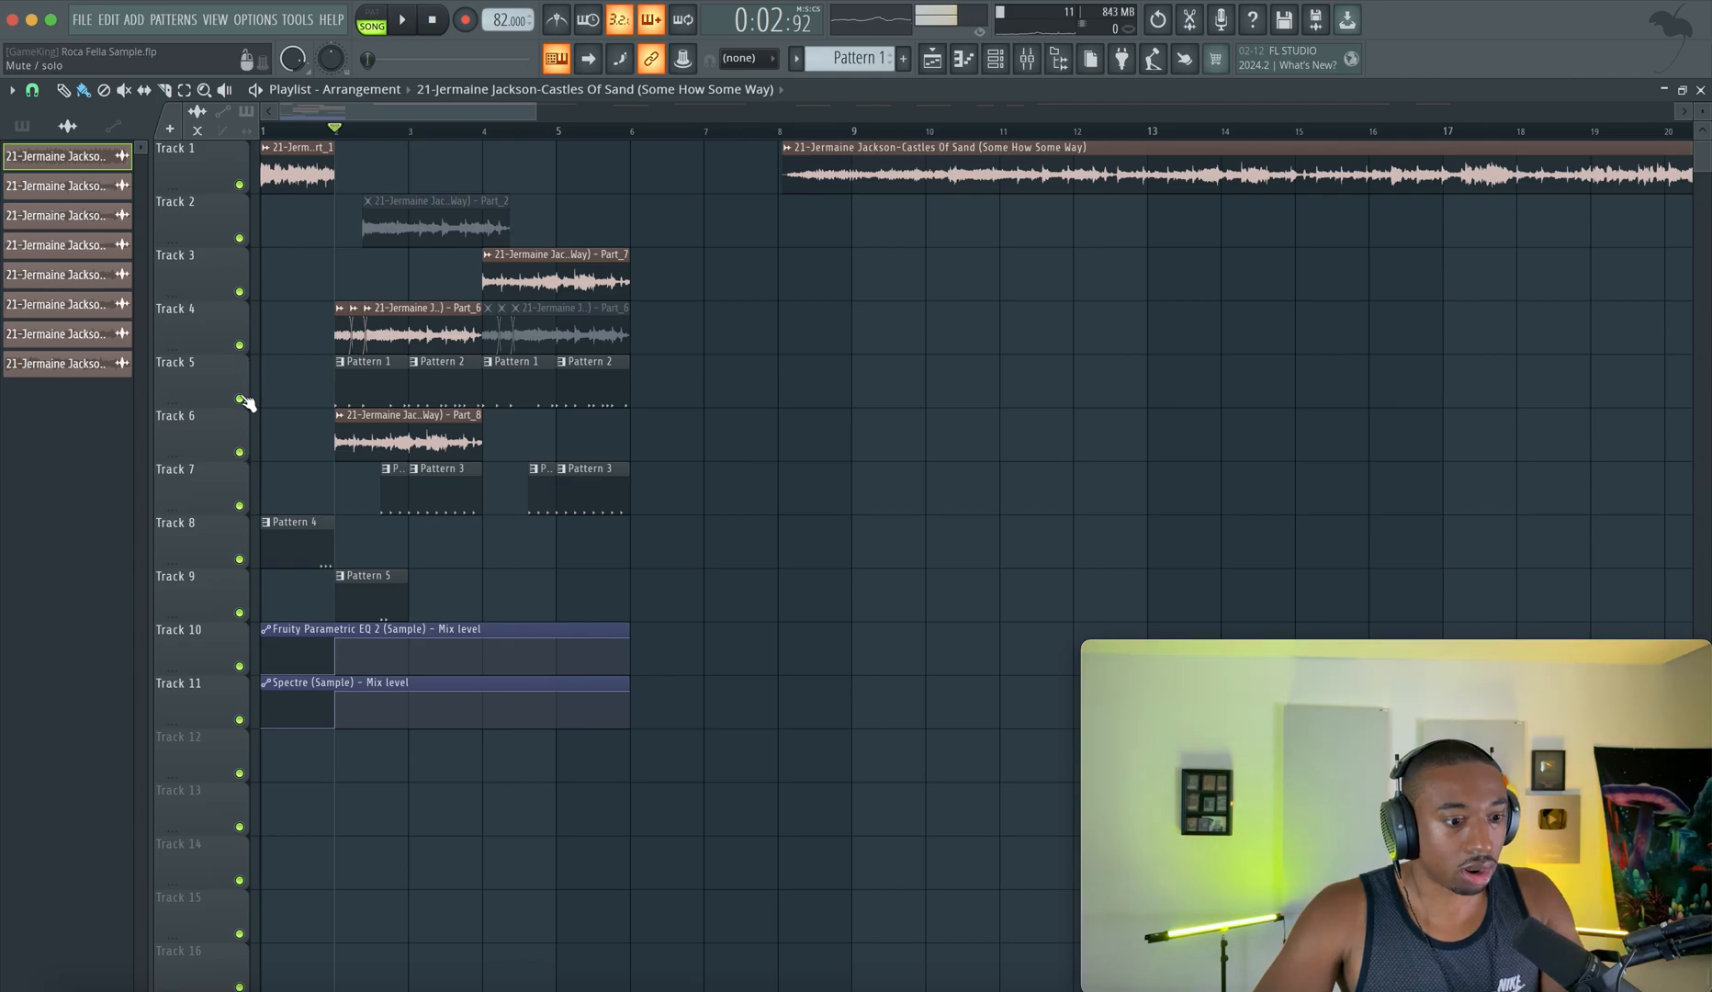
{"action": "left_click", "coordinate": [239, 399], "text": "ctrl"}
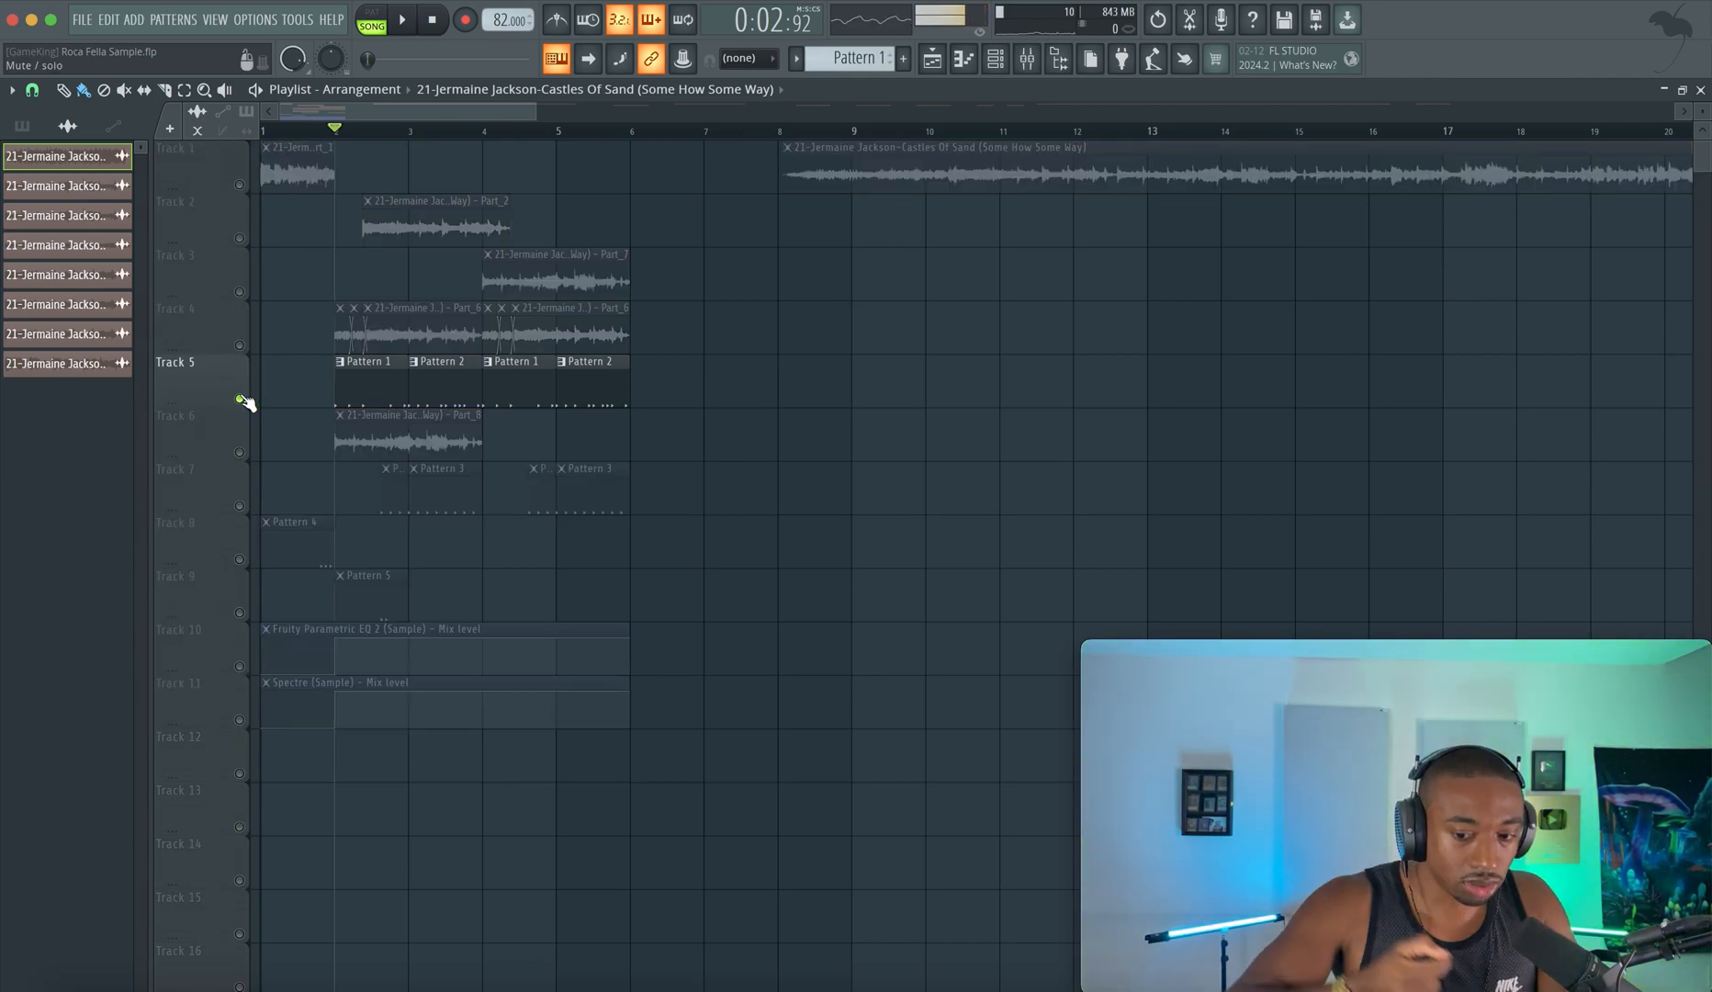
{"action": "key", "text": "space"}
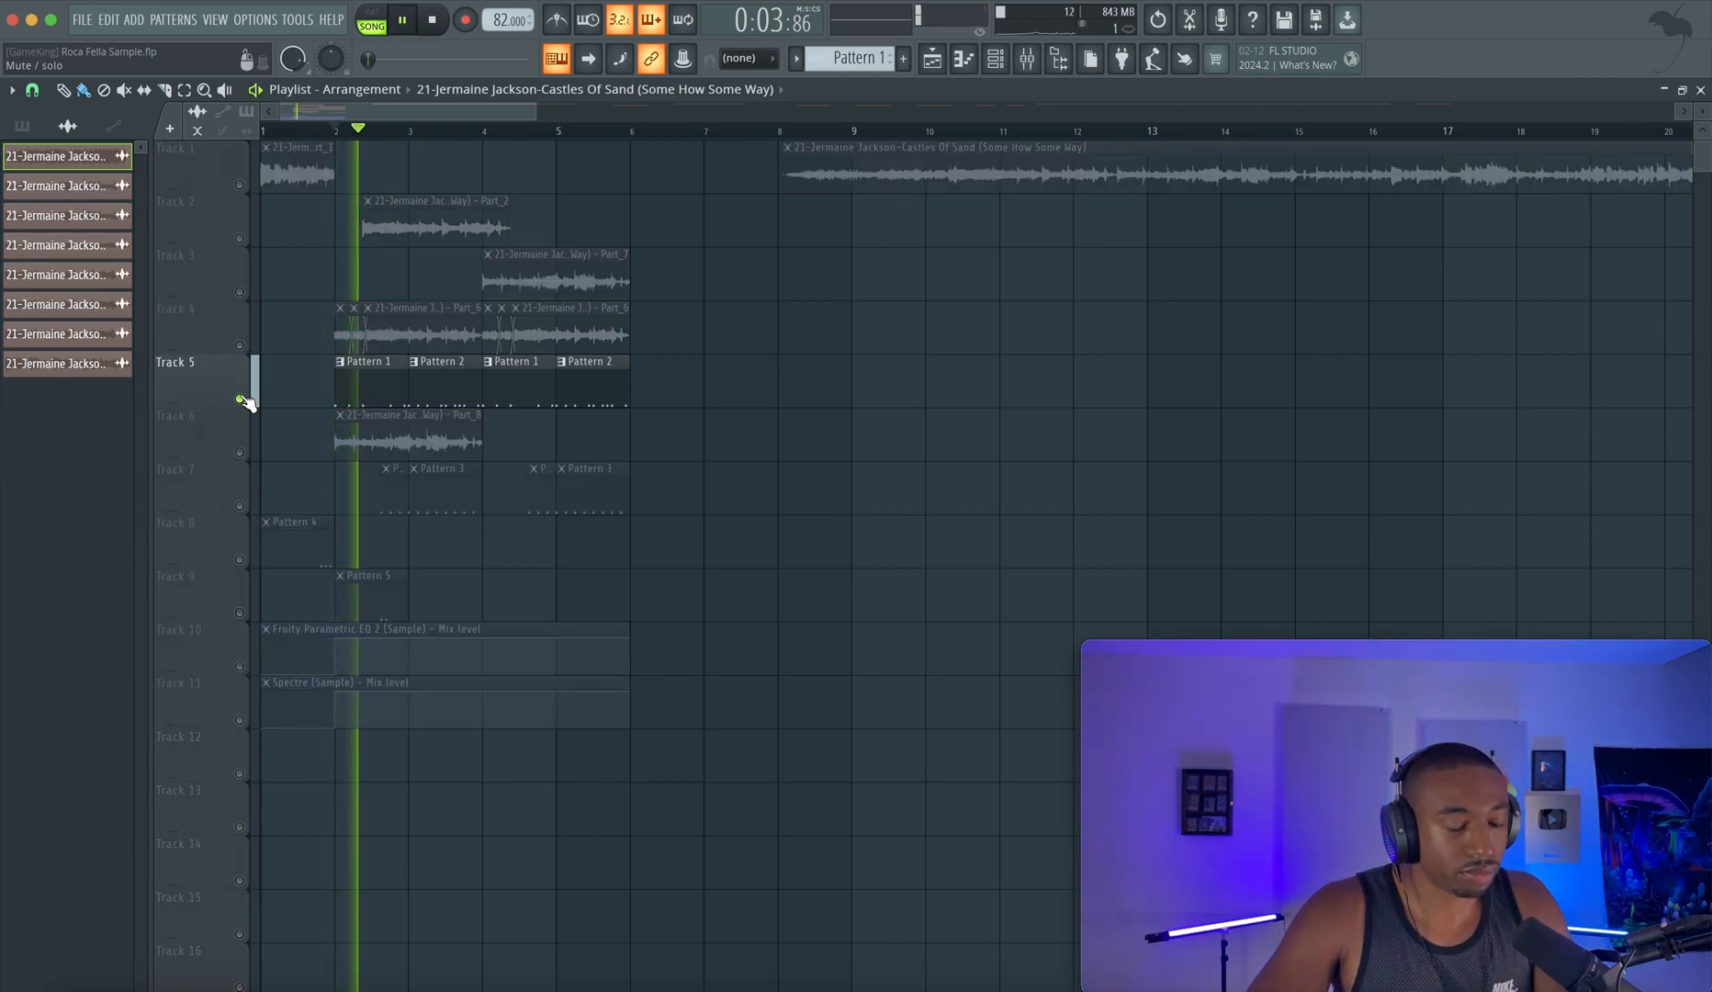
{"action": "key", "text": "space"}
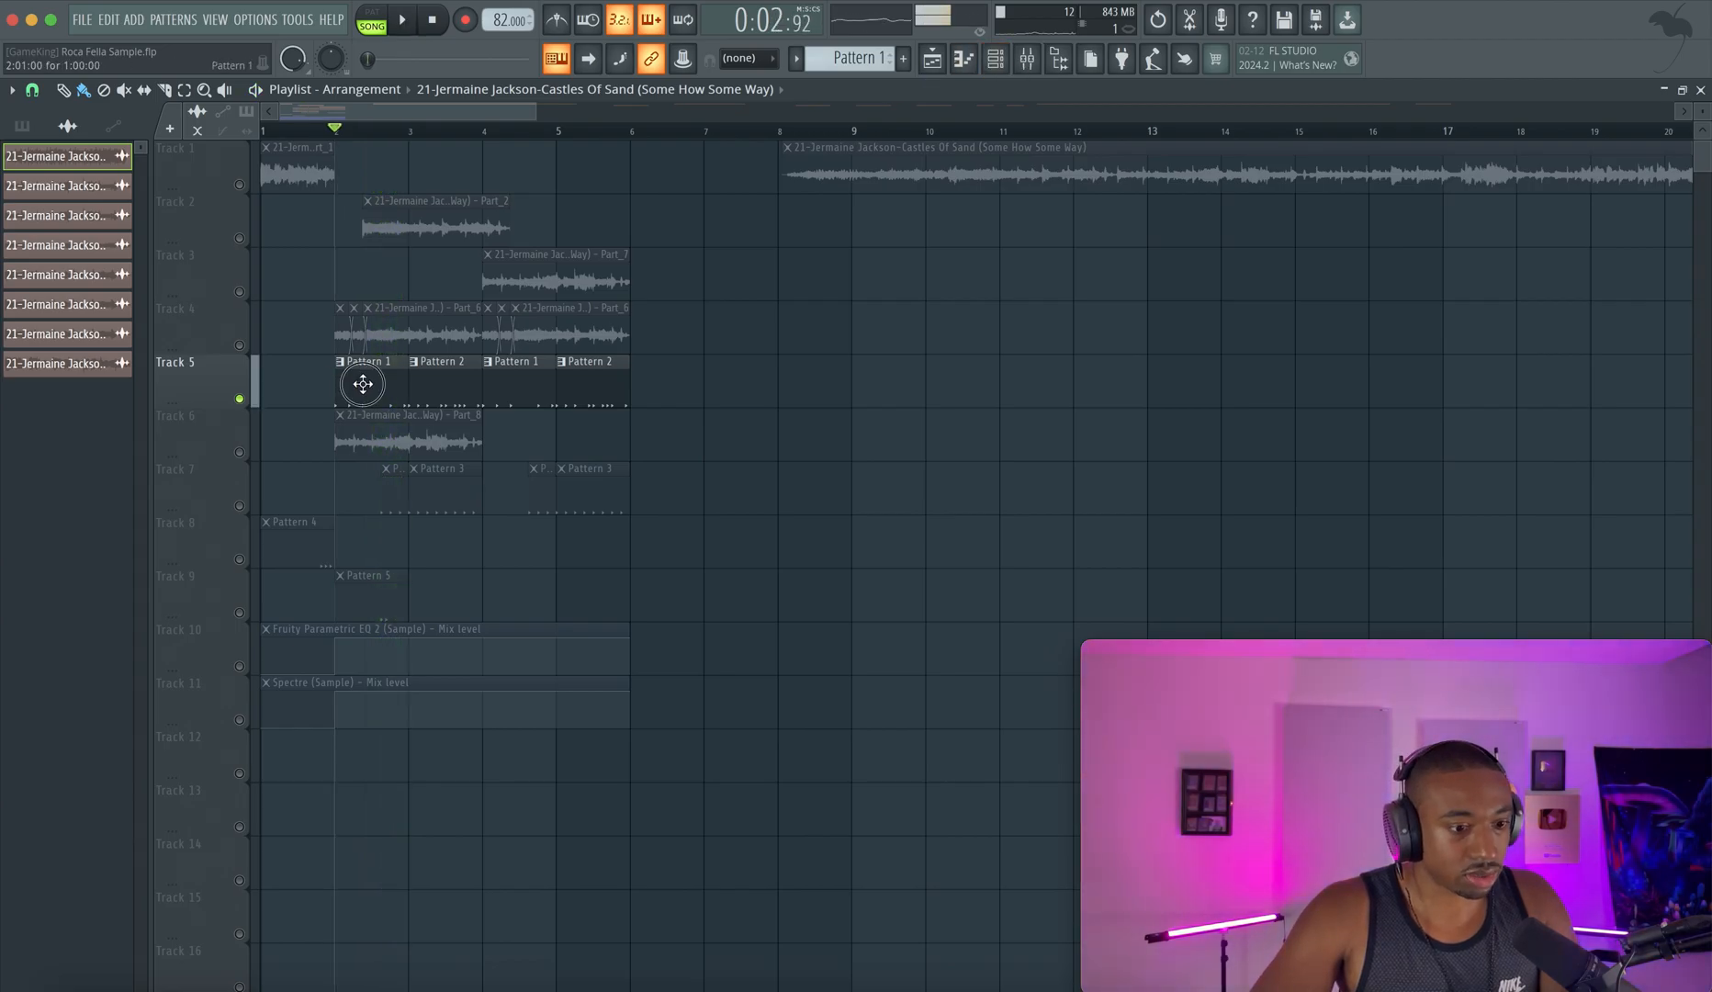
Open Pattern 1 in the channel rack, select the Crash (Dougie) channel, play the drums and close the rack.
{"action": "double_click", "coordinate": [363, 384]}
{"action": "left_click", "coordinate": [450, 466]}
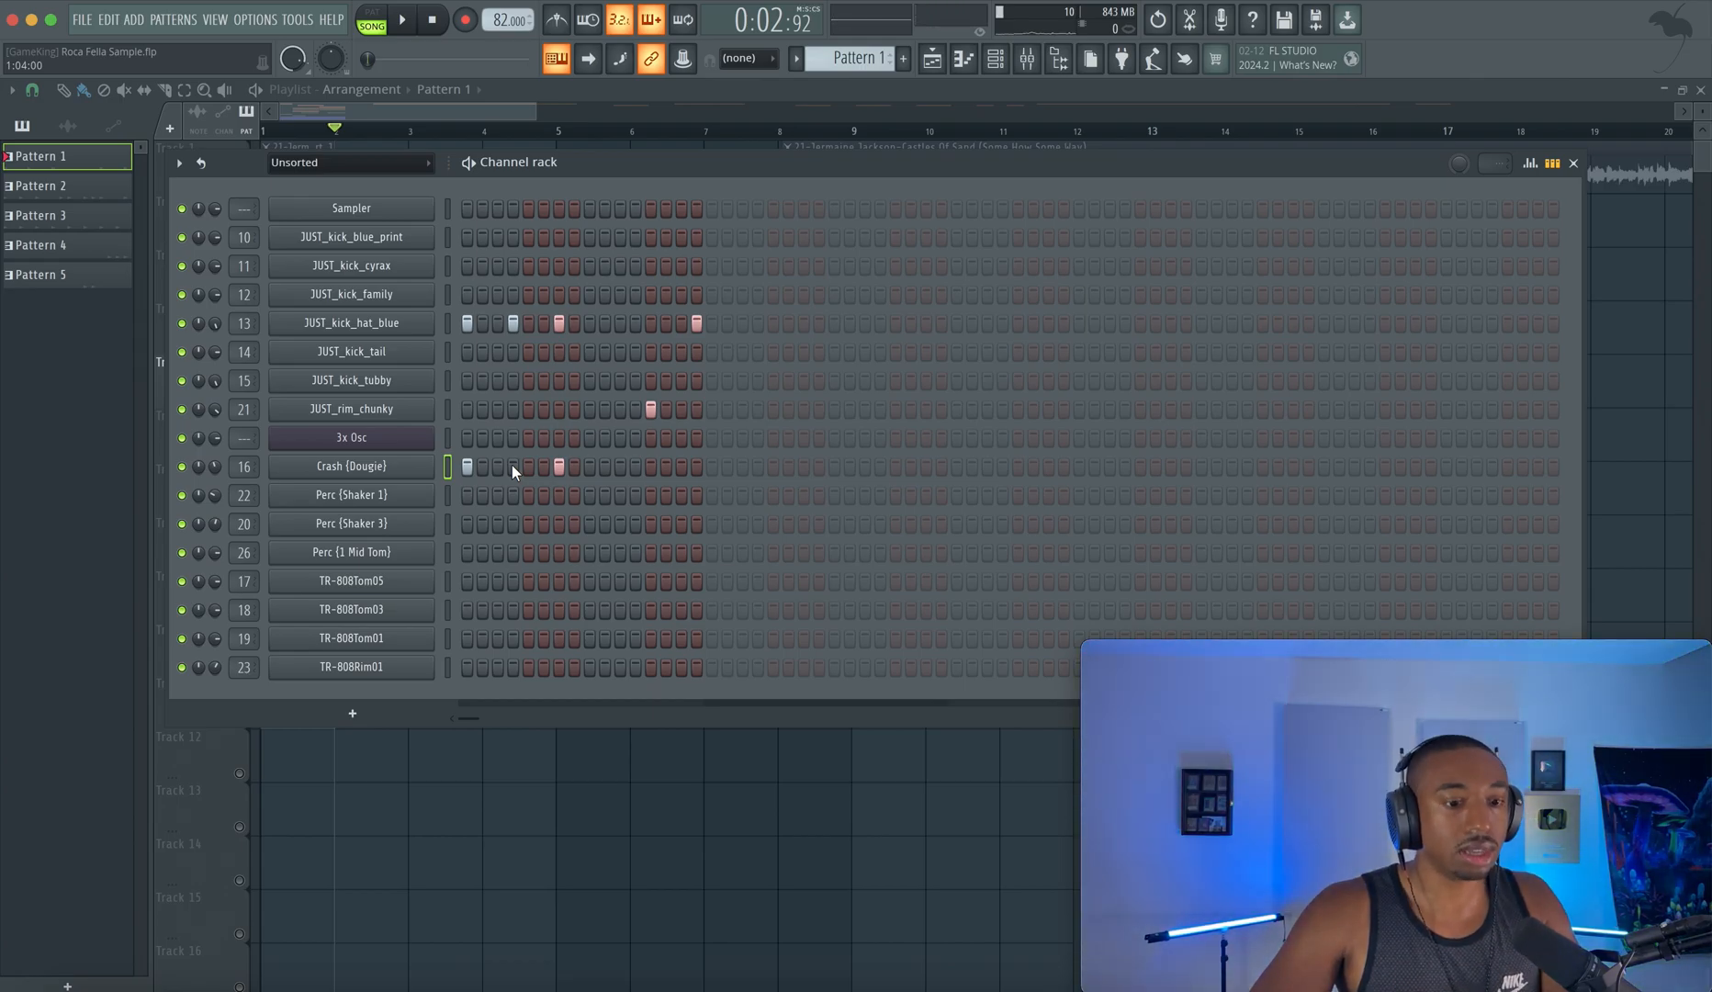
{"action": "key", "text": "space"}
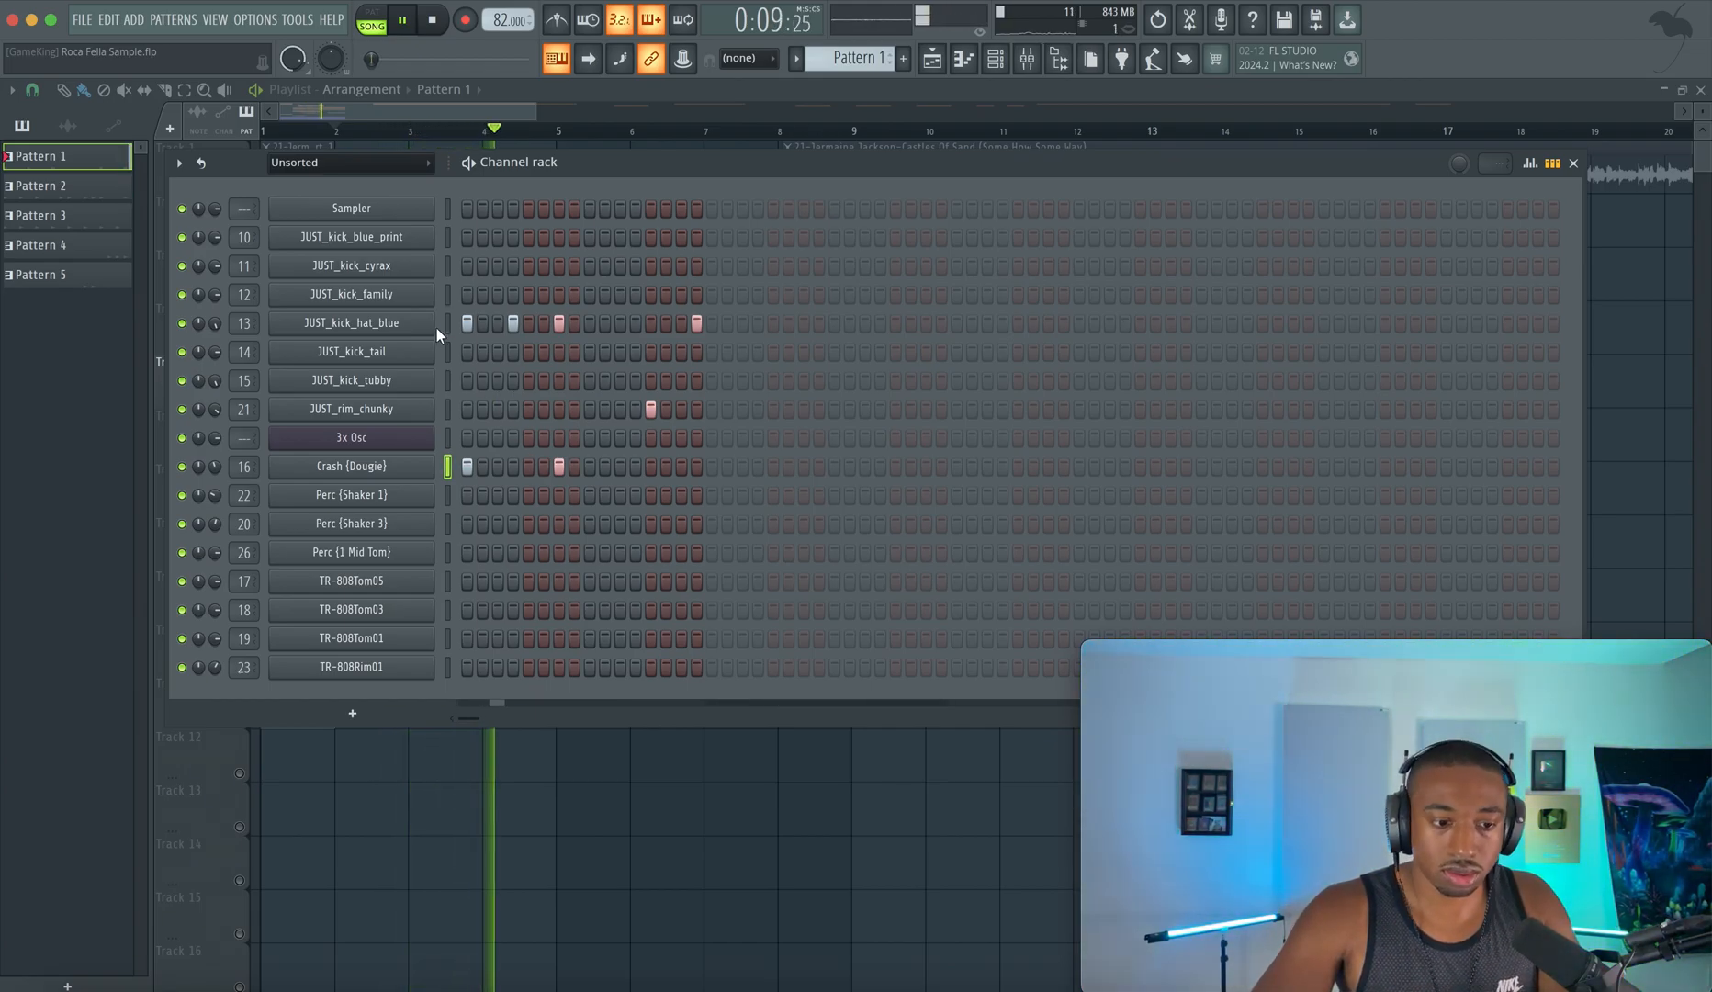
{"action": "key", "text": "space"}
{"action": "right_click", "coordinate": [471, 813]}
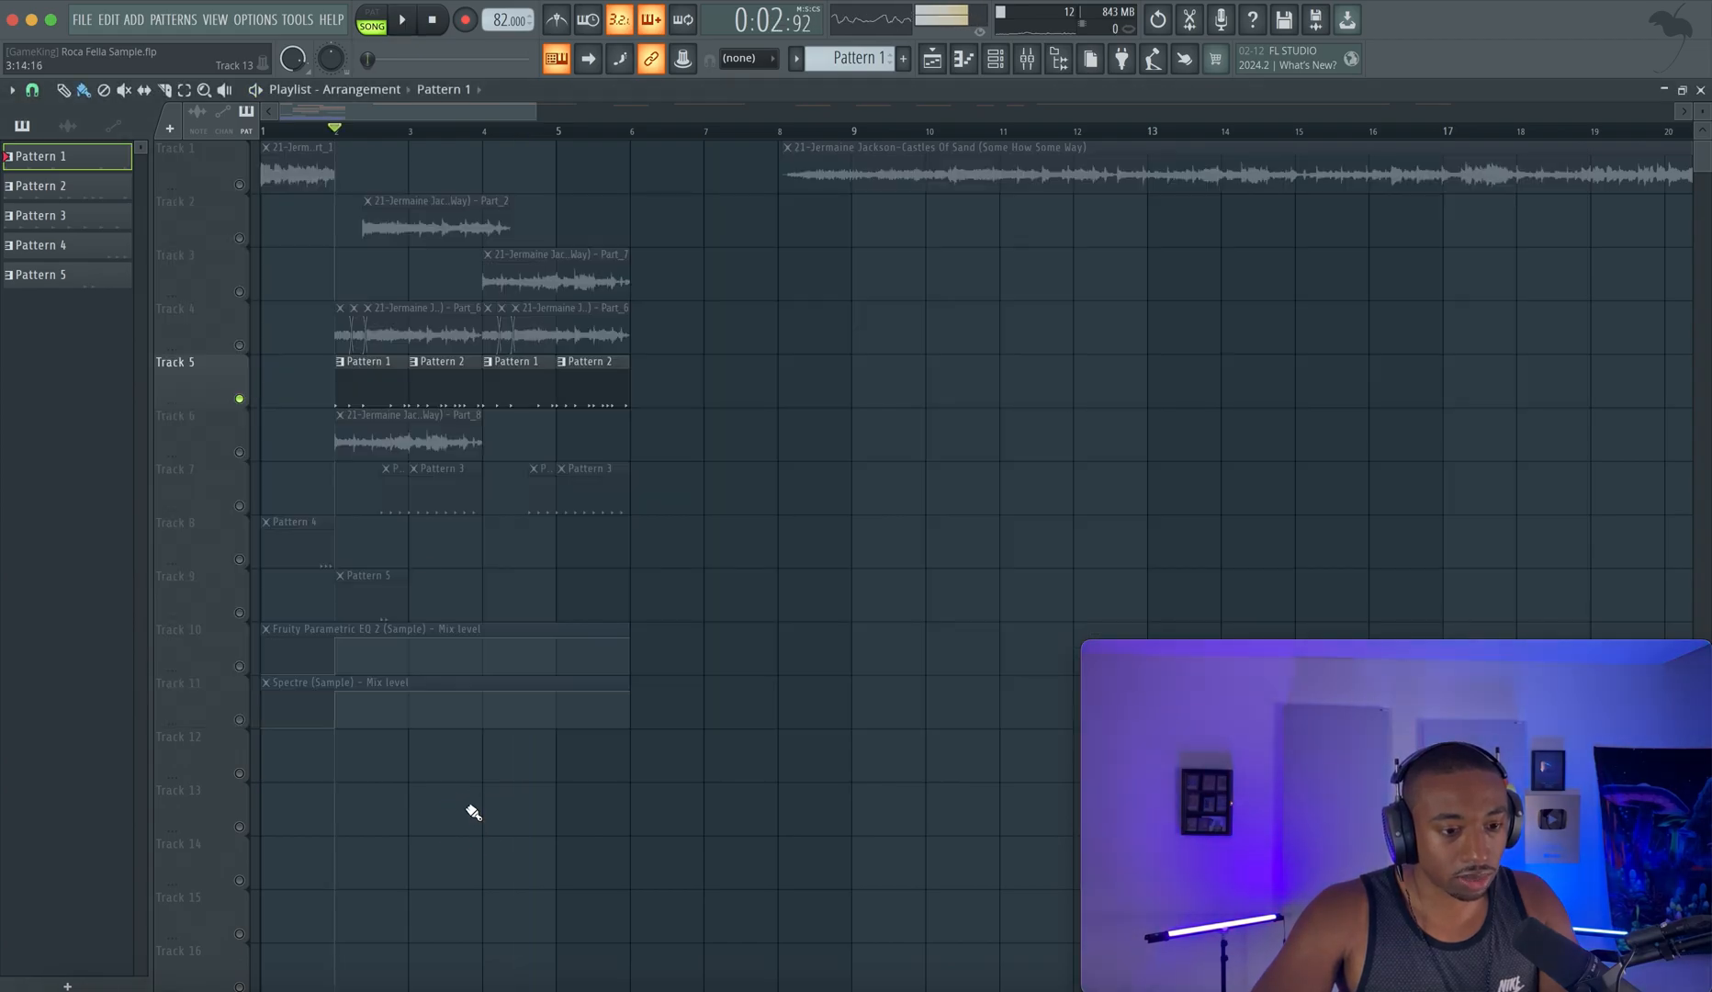
Unmute Track 4 to play its chops together with the Track 5 drums, and mute it again.
{"action": "left_click", "coordinate": [240, 347]}
{"action": "key", "text": "space"}
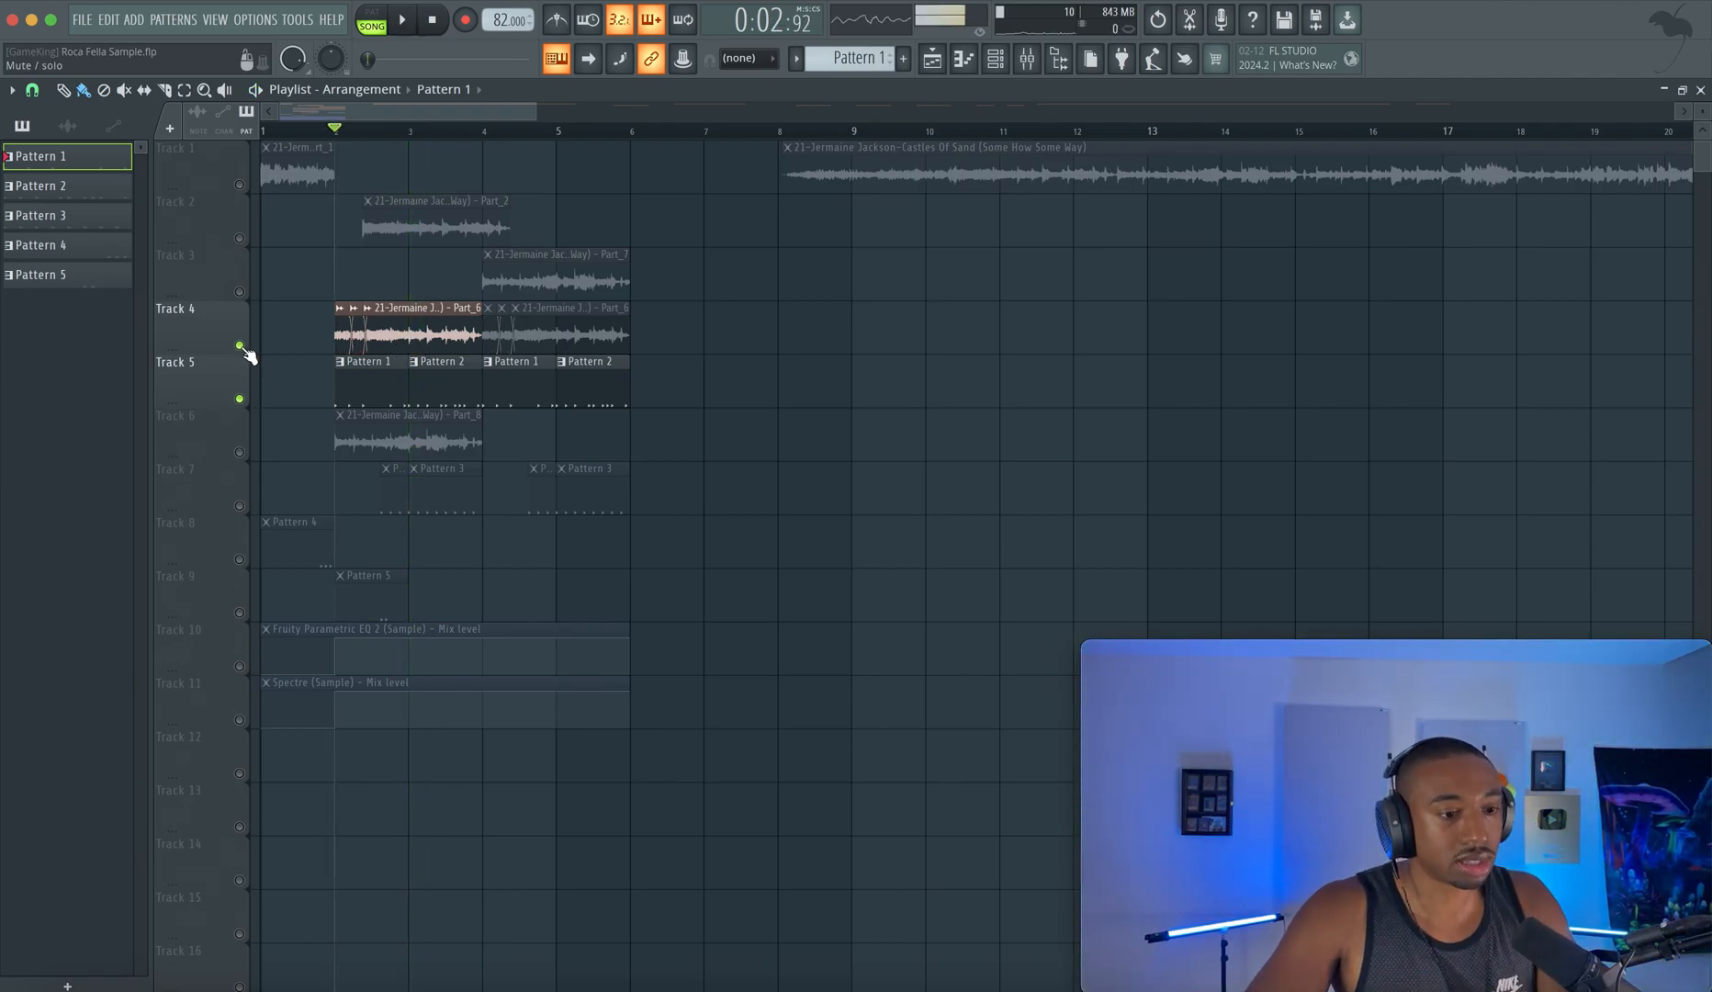
{"action": "left_click", "coordinate": [240, 346]}
Play the Track 6 sample part together with the Track 5 drums, and mute Track 6 again.
{"action": "key", "text": "space"}
{"action": "left_click", "coordinate": [240, 450]}
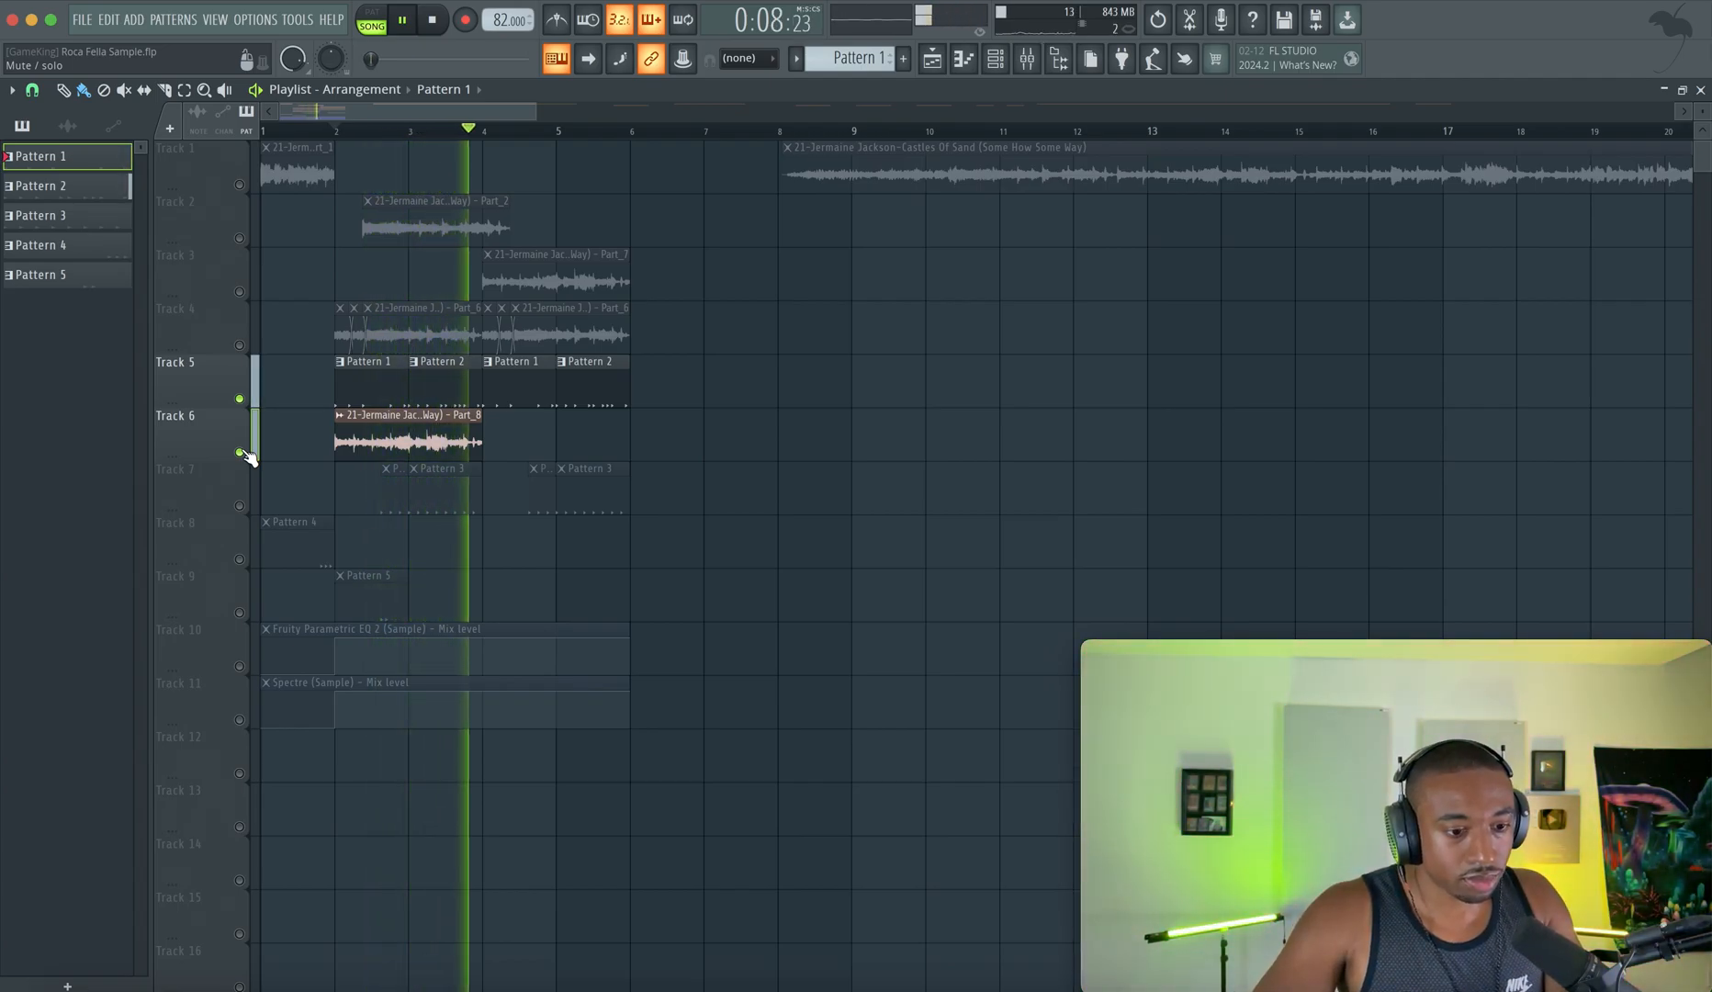
{"action": "left_click", "coordinate": [241, 451]}
{"action": "key", "text": "space"}
Unmute Track 4 to replay its chops with the Track 5 drums from bar 2, and re-enable all tracks.
{"action": "left_click", "coordinate": [241, 345]}
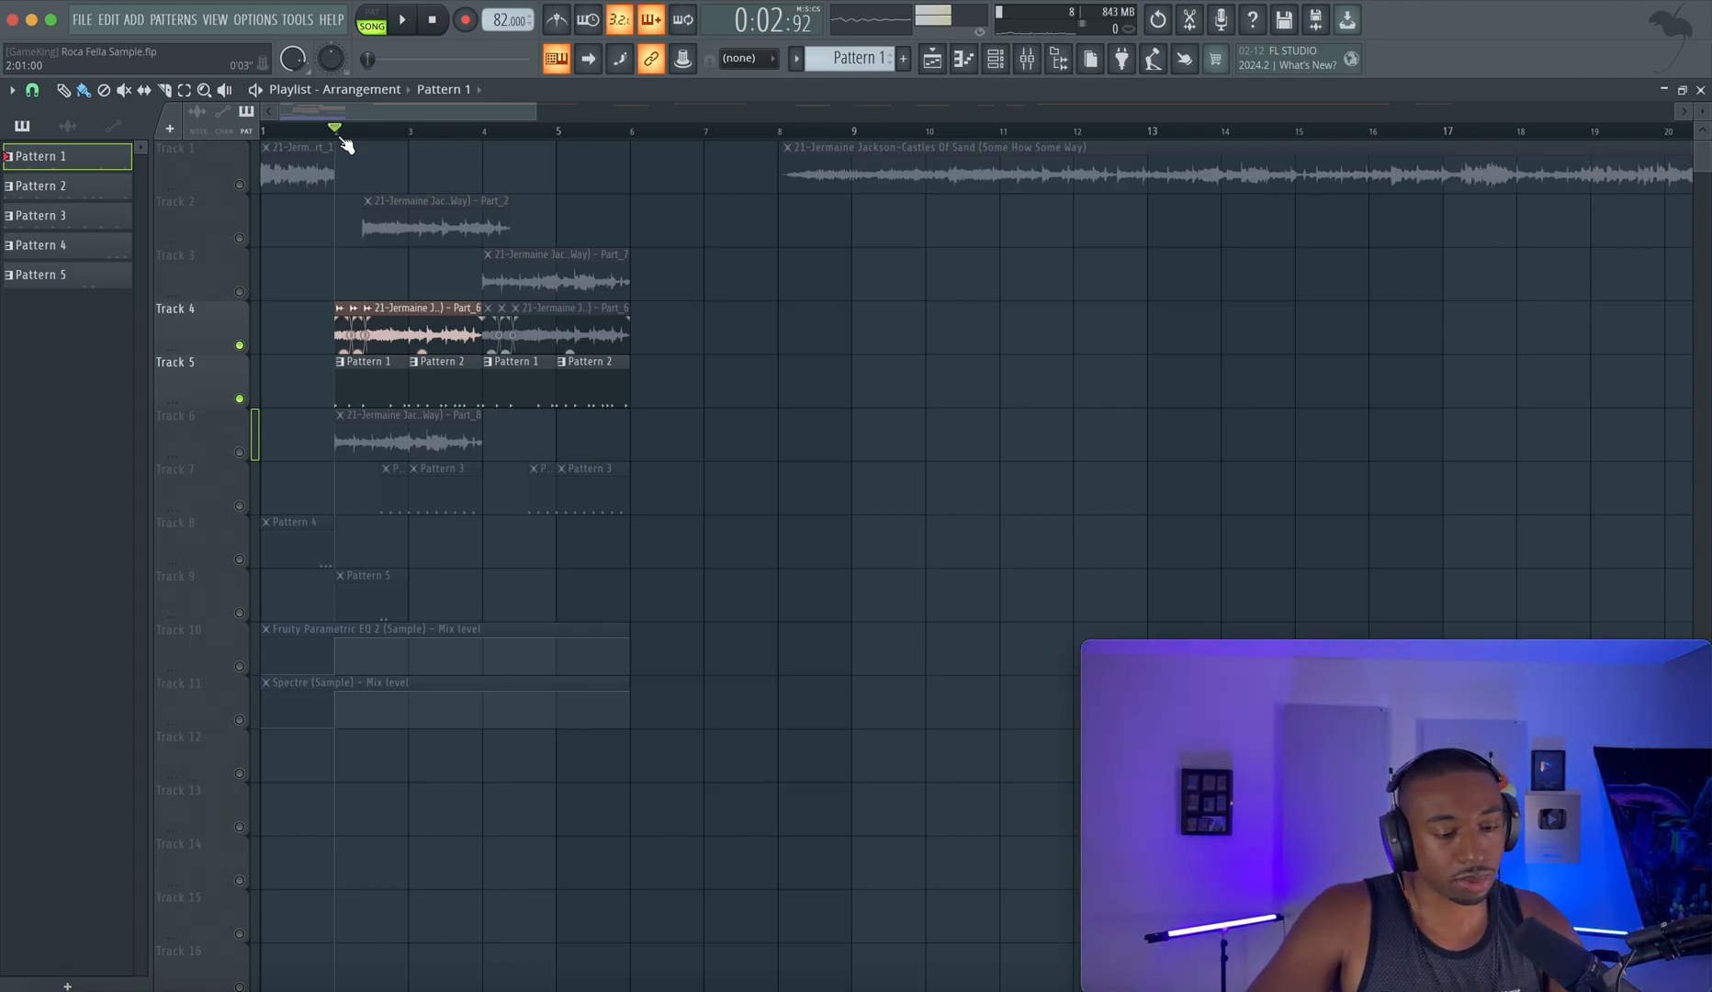
{"action": "key", "text": "space"}
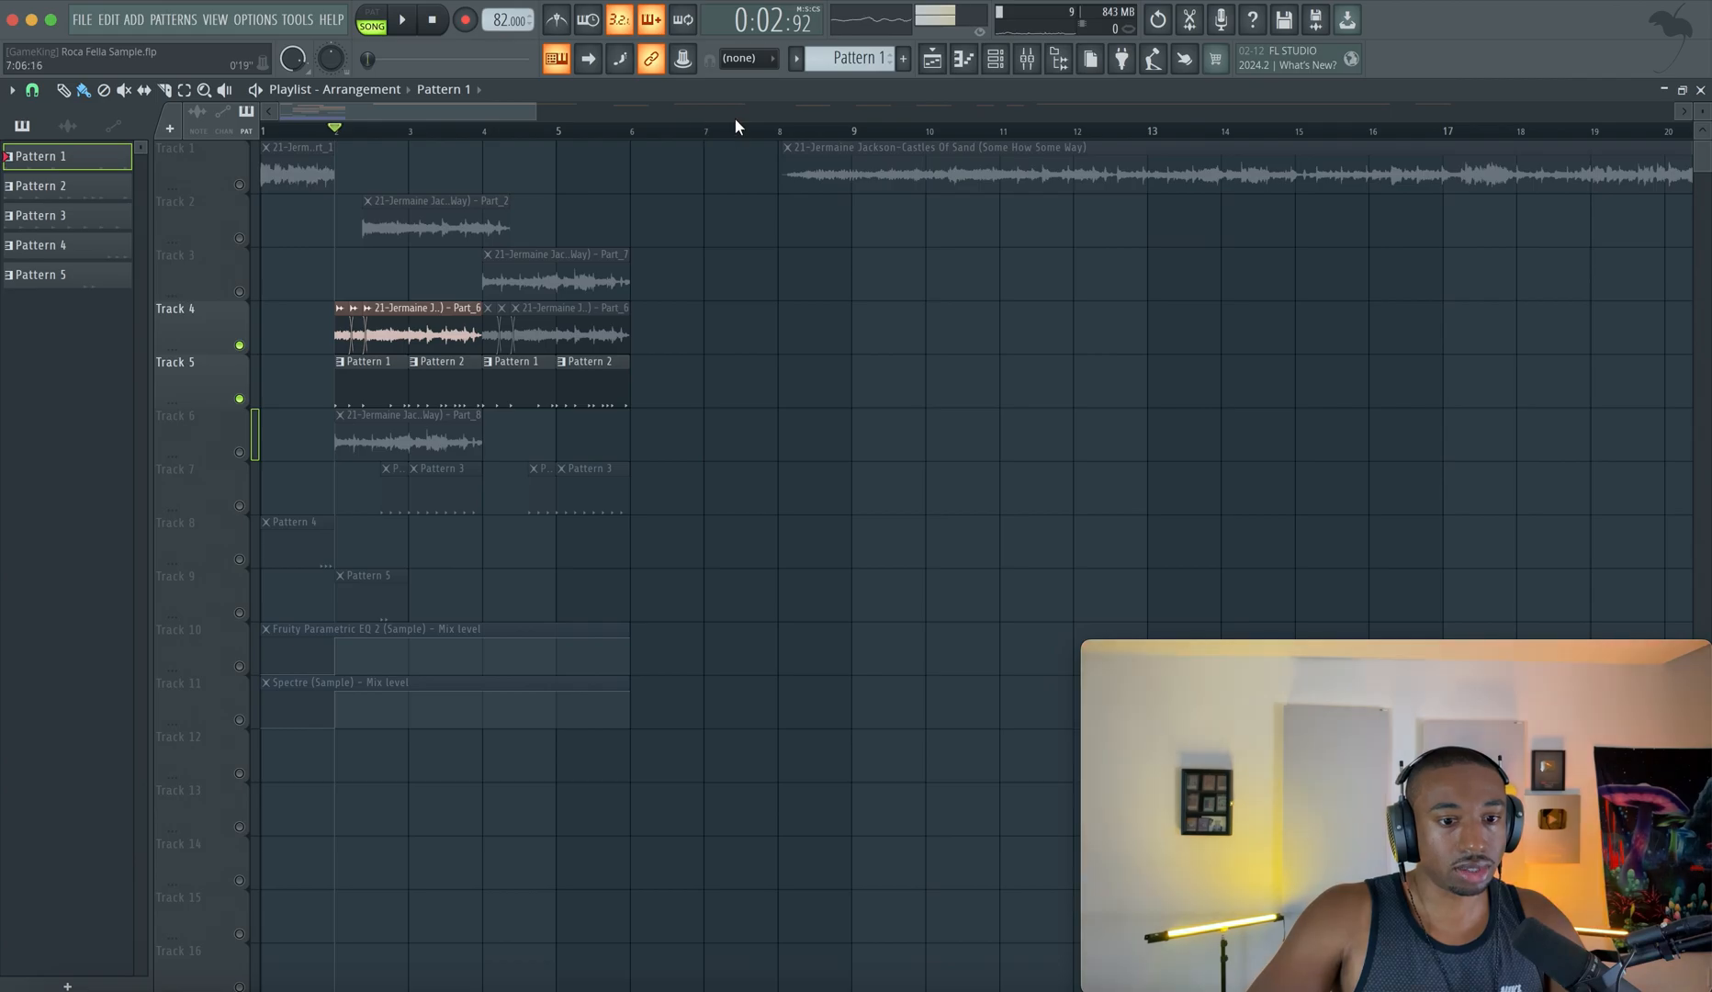
{"action": "left_click", "coordinate": [240, 186], "text": "ctrl"}
{"action": "left_click", "coordinate": [240, 187], "text": "ctrl"}
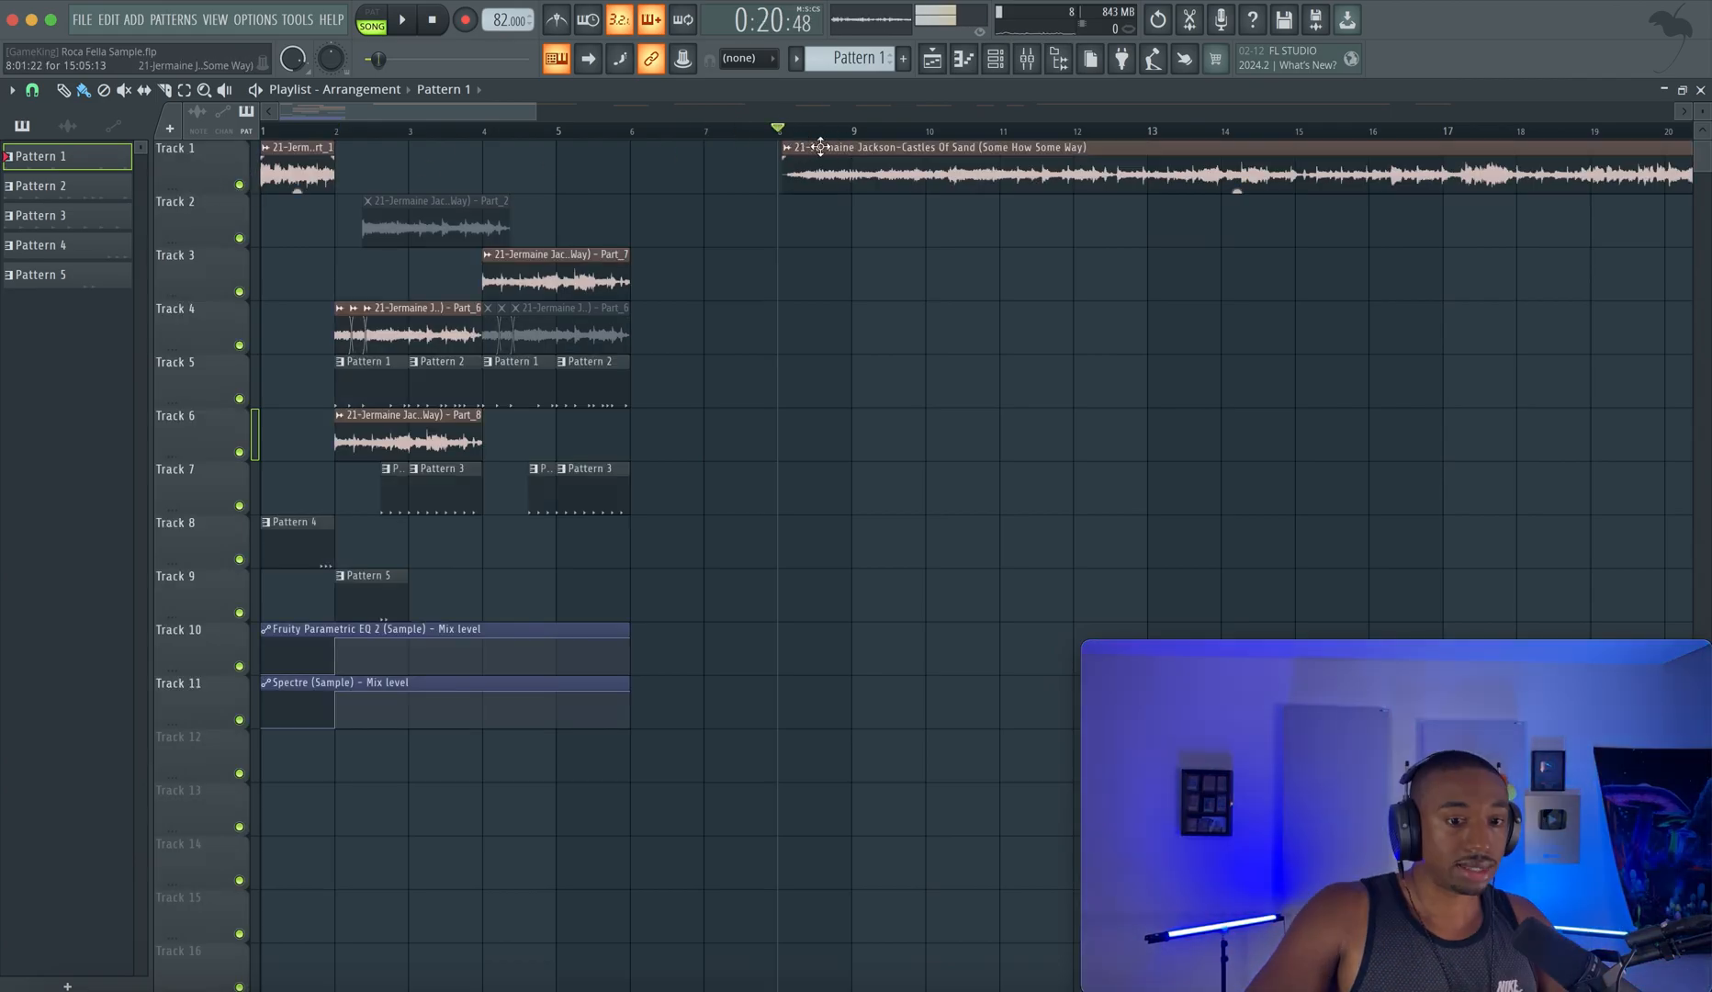
Play through the original Track 1 sample to locate the chop's start, and slice the clip at about 15:05:14.
{"action": "left_click", "coordinate": [855, 132]}
{"action": "key", "text": "space"}
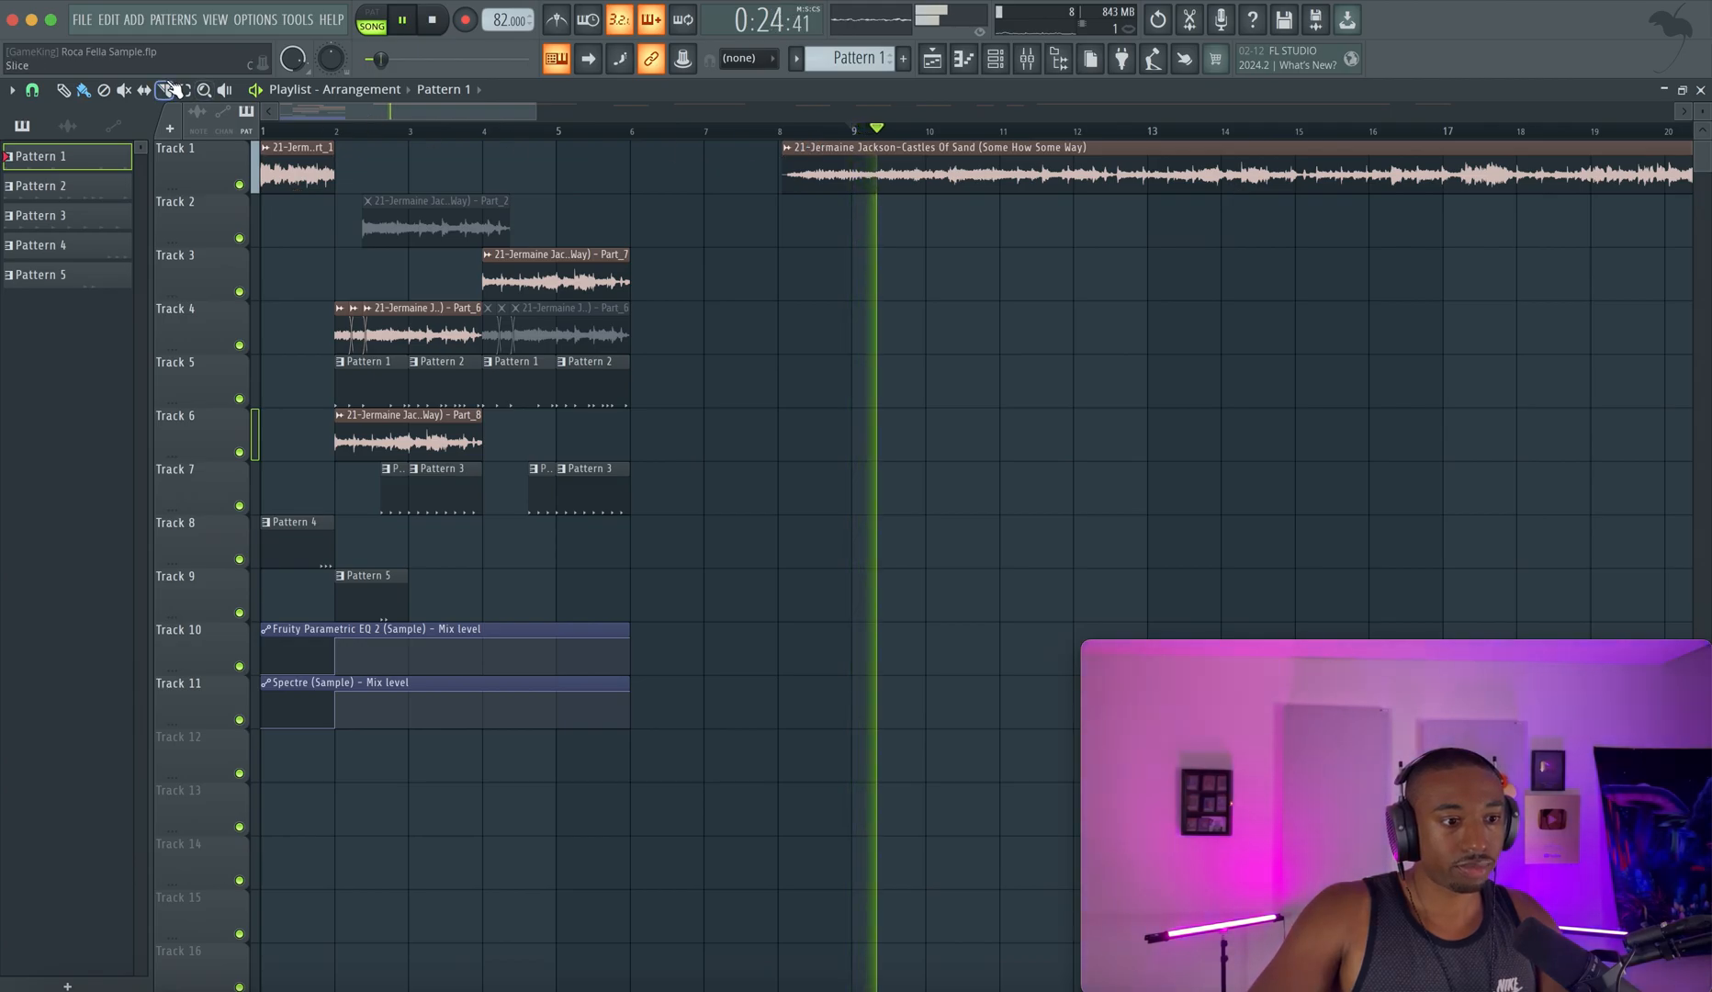
{"action": "left_click", "coordinate": [634, 132]}
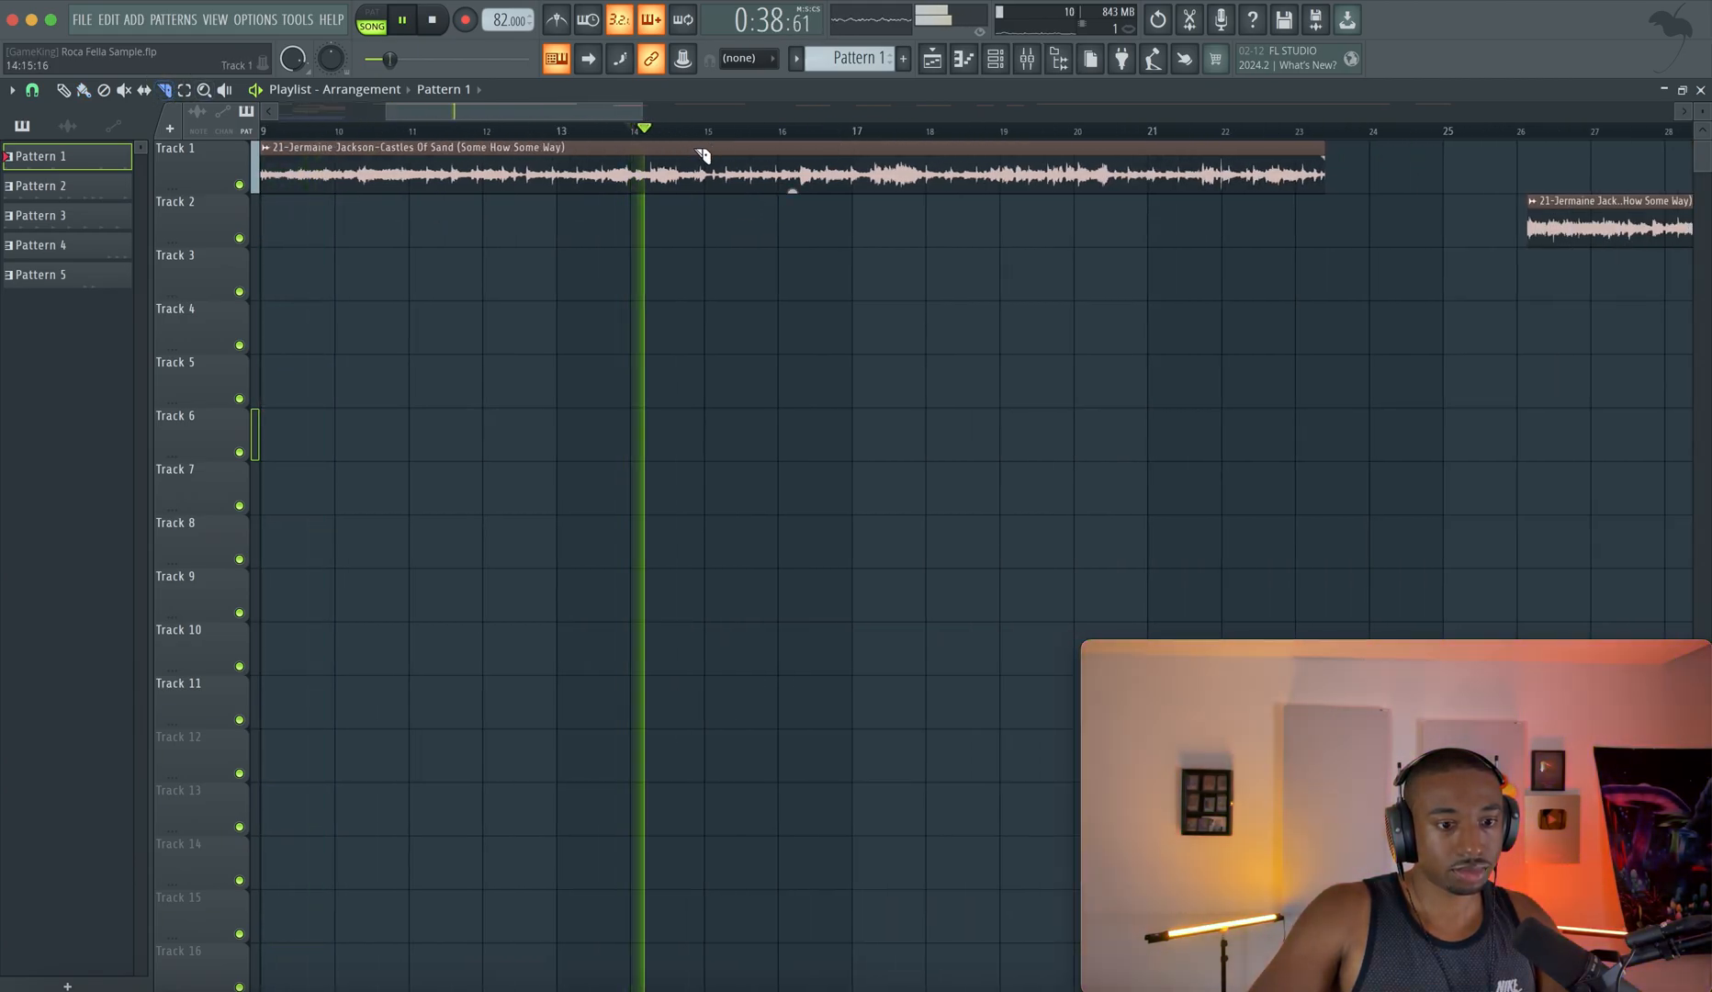
{"action": "scroll", "coordinate": [704, 179], "scroll_direction": "up", "scroll_amount": 2}
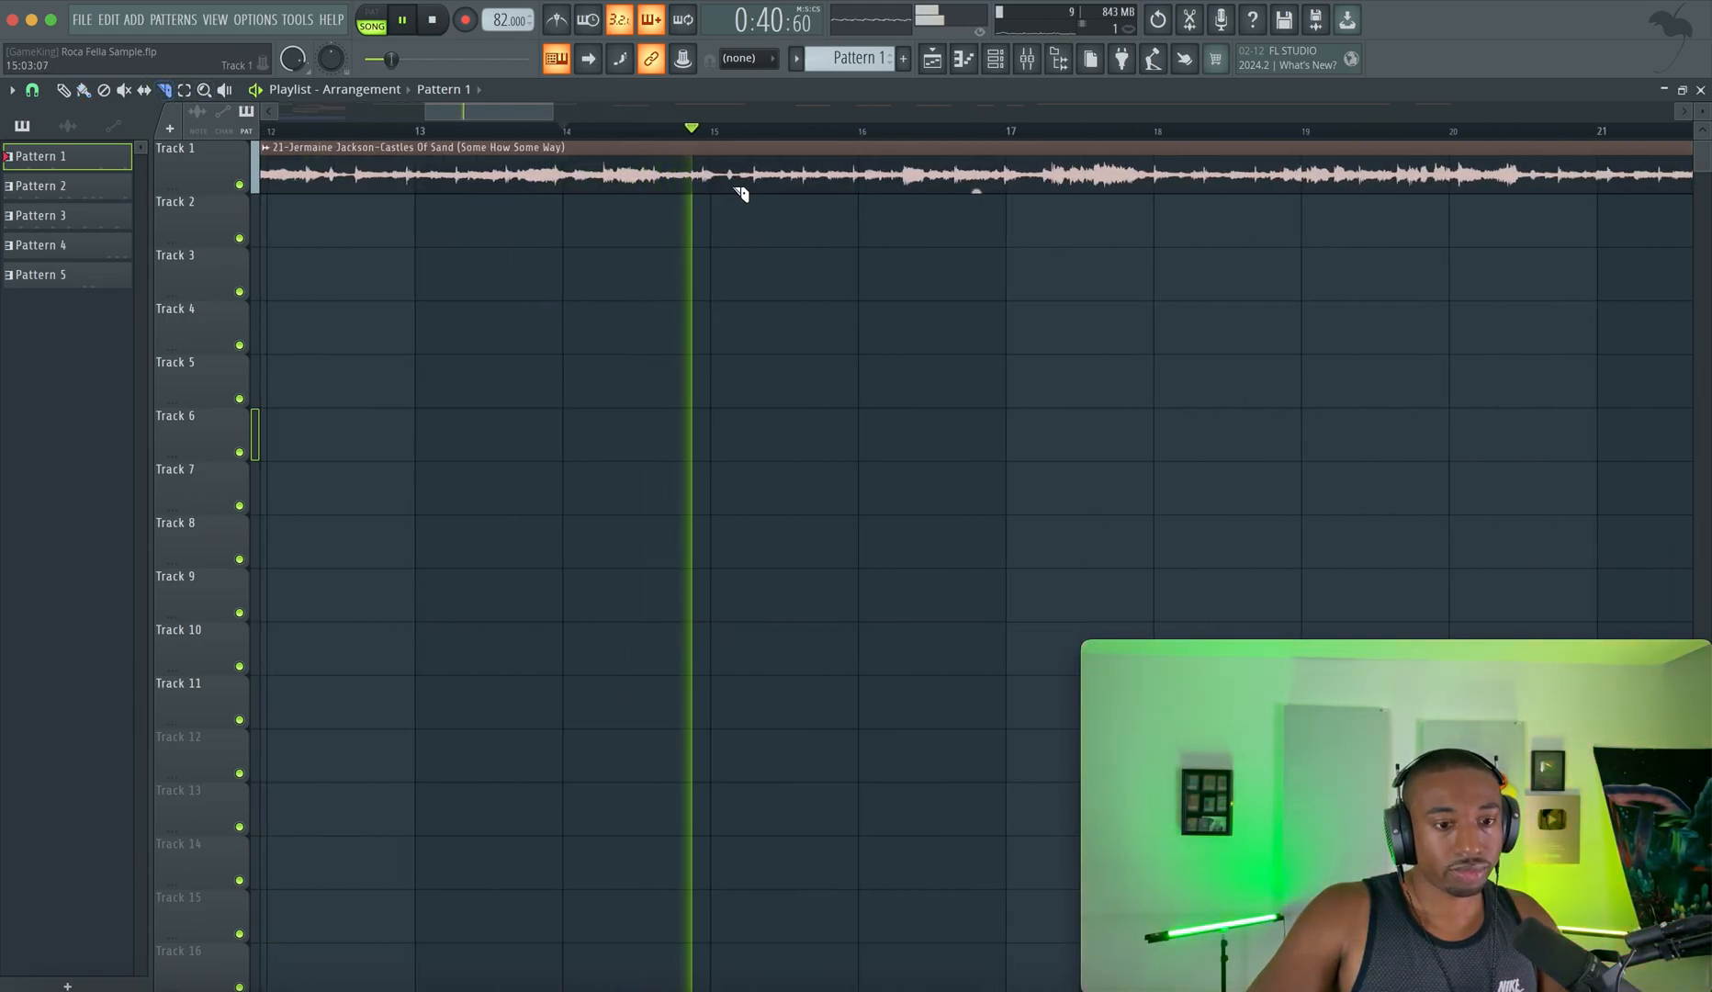
{"action": "key", "text": "space"}
{"action": "scroll", "coordinate": [439, 133], "scroll_direction": "up", "scroll_amount": 2}
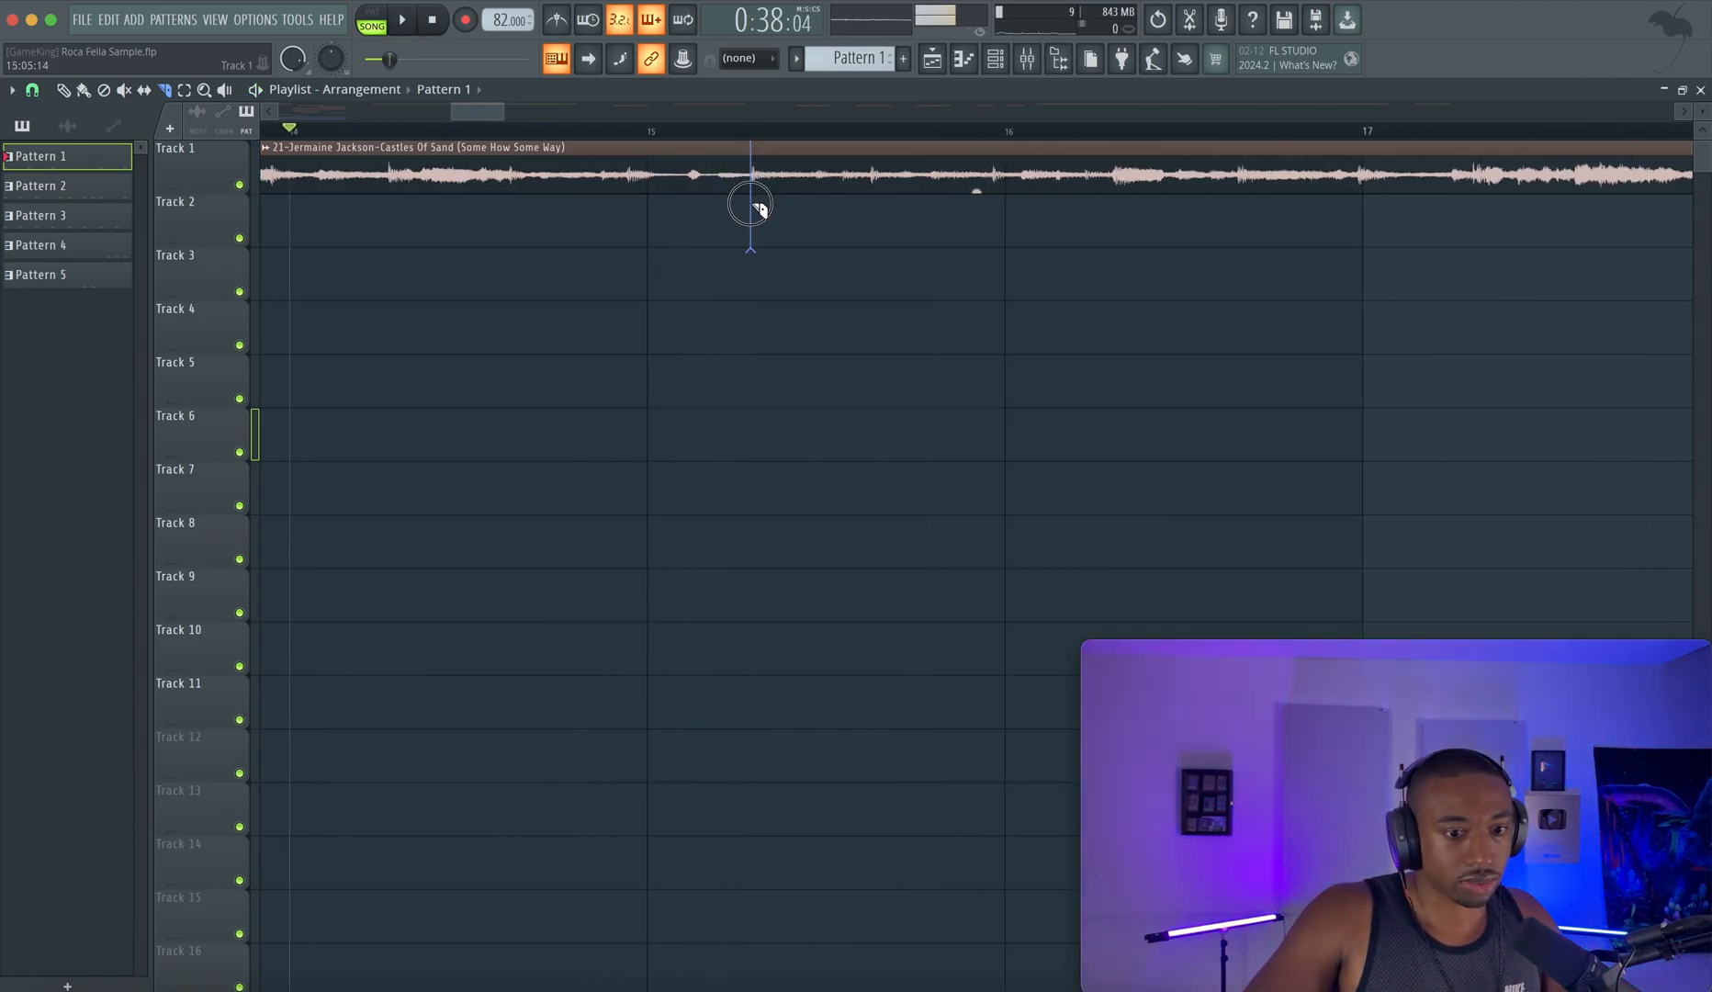
{"action": "left_click", "coordinate": [750, 204]}
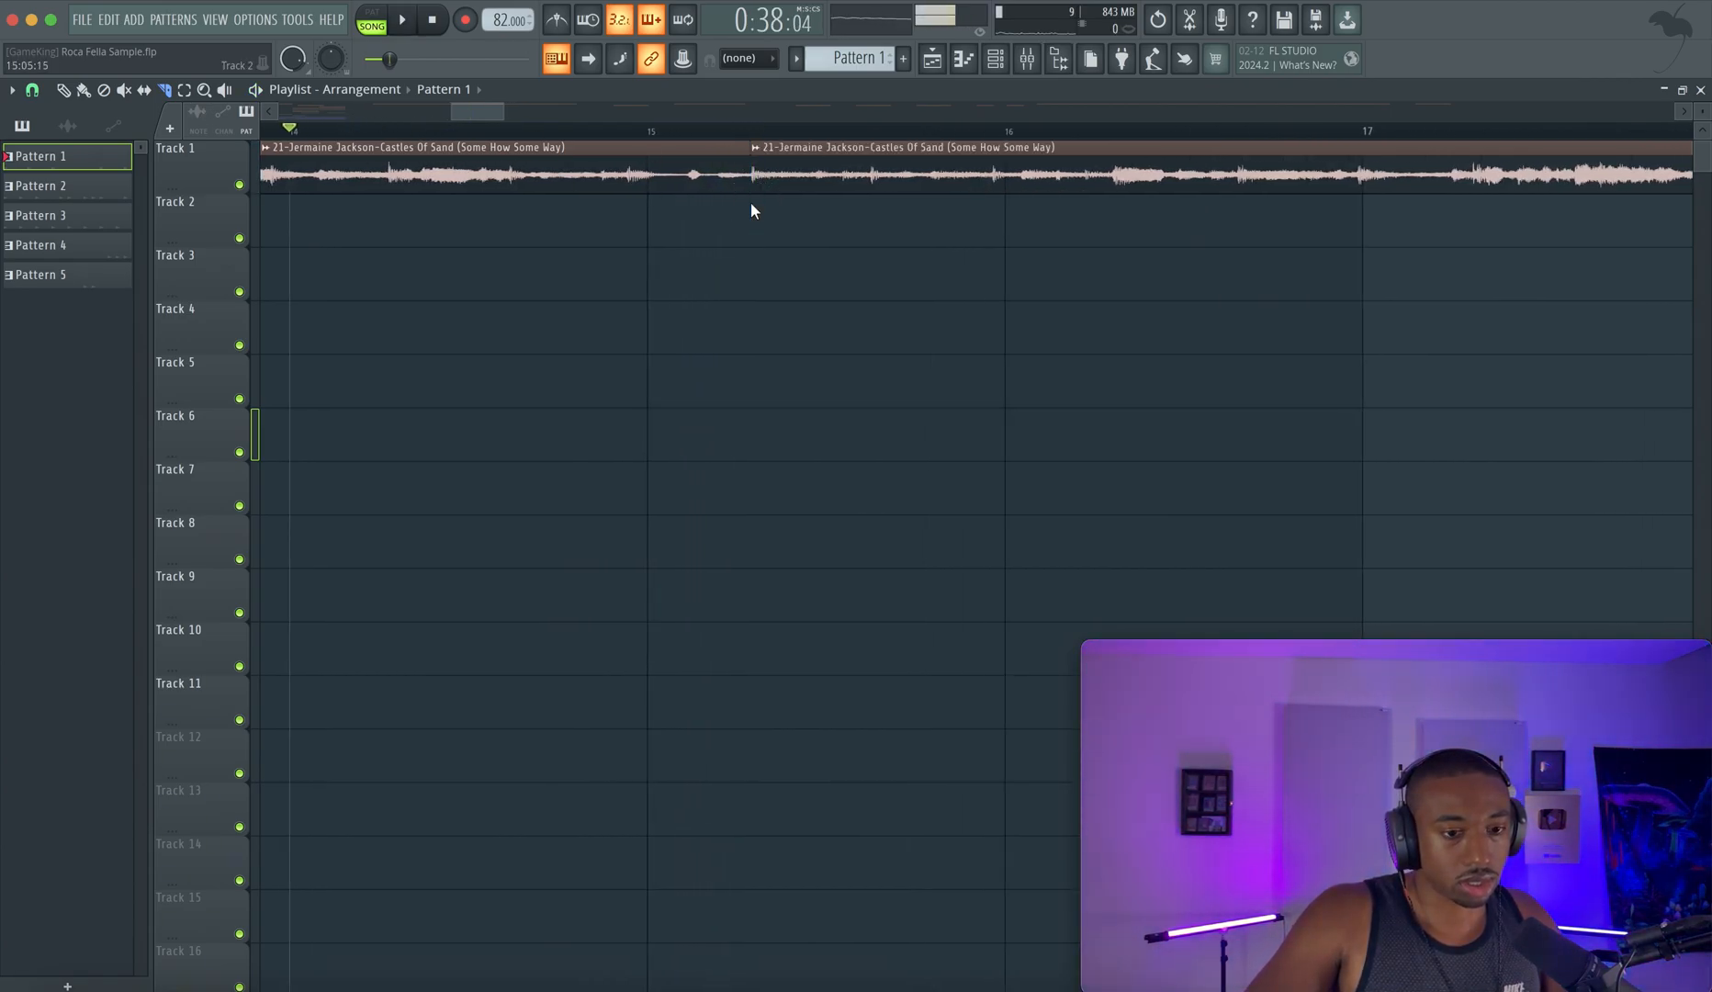
Play on from the first cut and slice the Track 1 sample clip again just before bar 18.
{"action": "scroll", "coordinate": [751, 202], "scroll_direction": "down", "scroll_amount": 1}
{"action": "left_click", "coordinate": [689, 131]}
{"action": "key", "text": "space"}
{"action": "scroll", "coordinate": [790, 171], "scroll_direction": "down", "scroll_amount": 2}
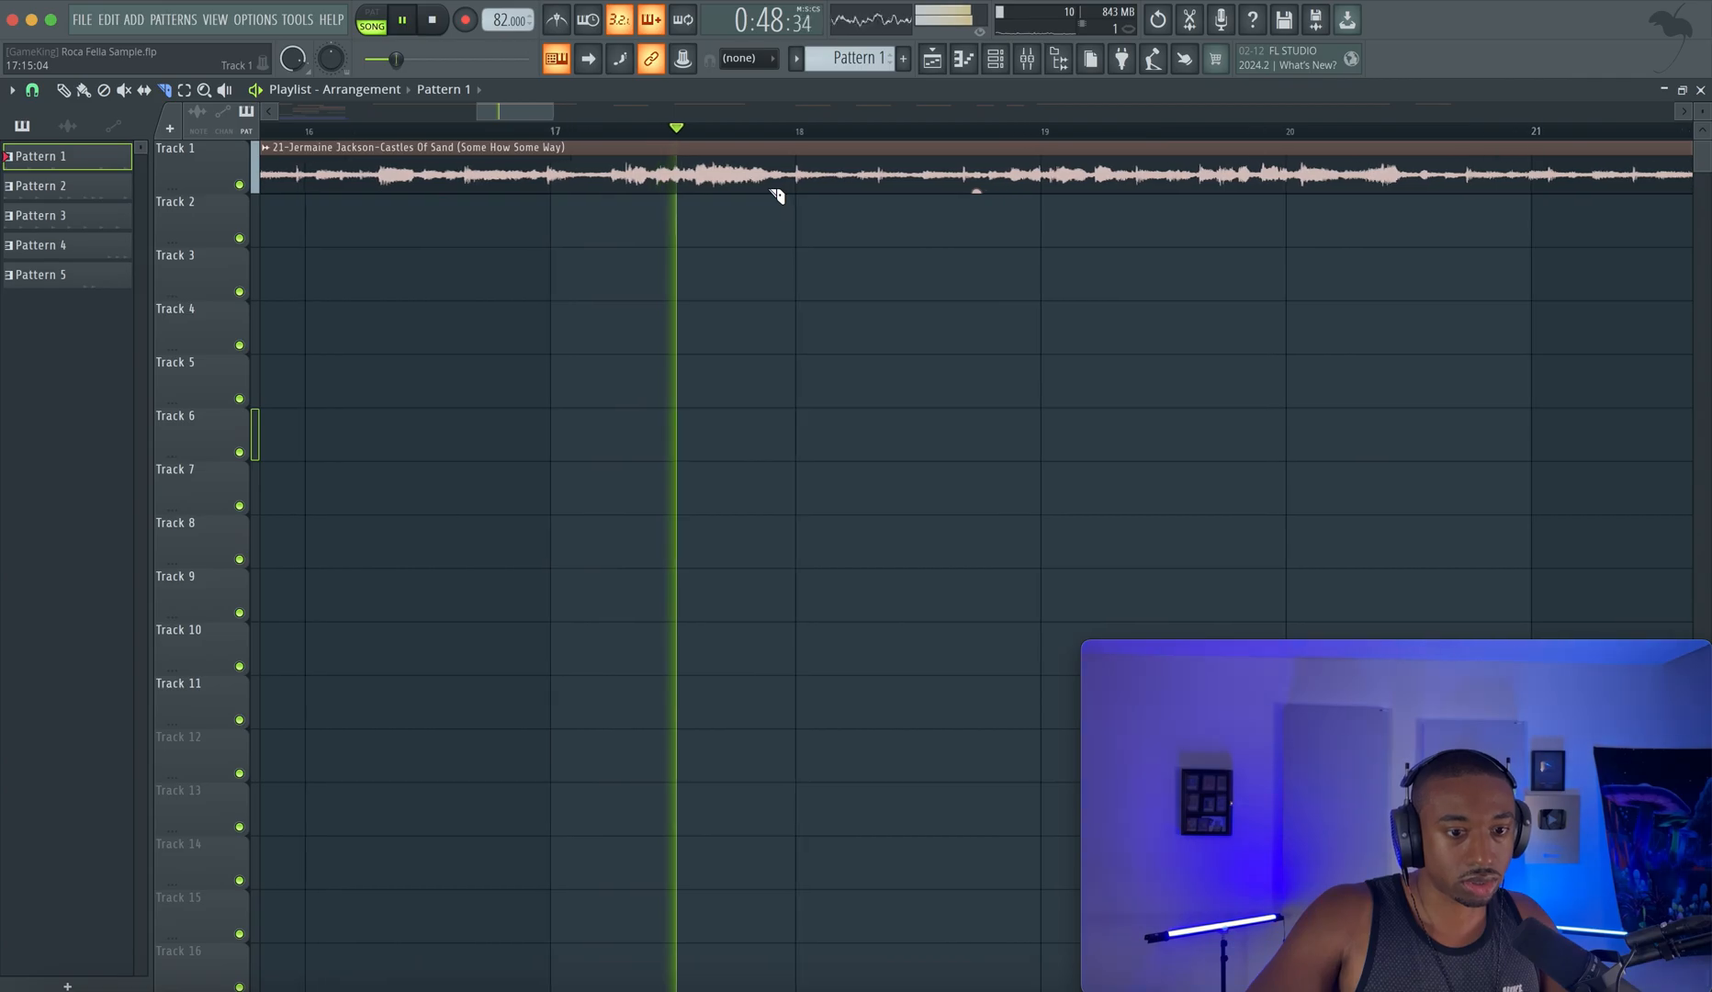
{"action": "scroll", "coordinate": [802, 207], "scroll_direction": "up", "scroll_amount": 1}
{"action": "left_click_drag", "start_coordinate": [796, 203], "coordinate": [795, 215]}
{"action": "key", "text": "space"}
{"action": "scroll", "coordinate": [794, 217], "scroll_direction": "down", "scroll_amount": 2}
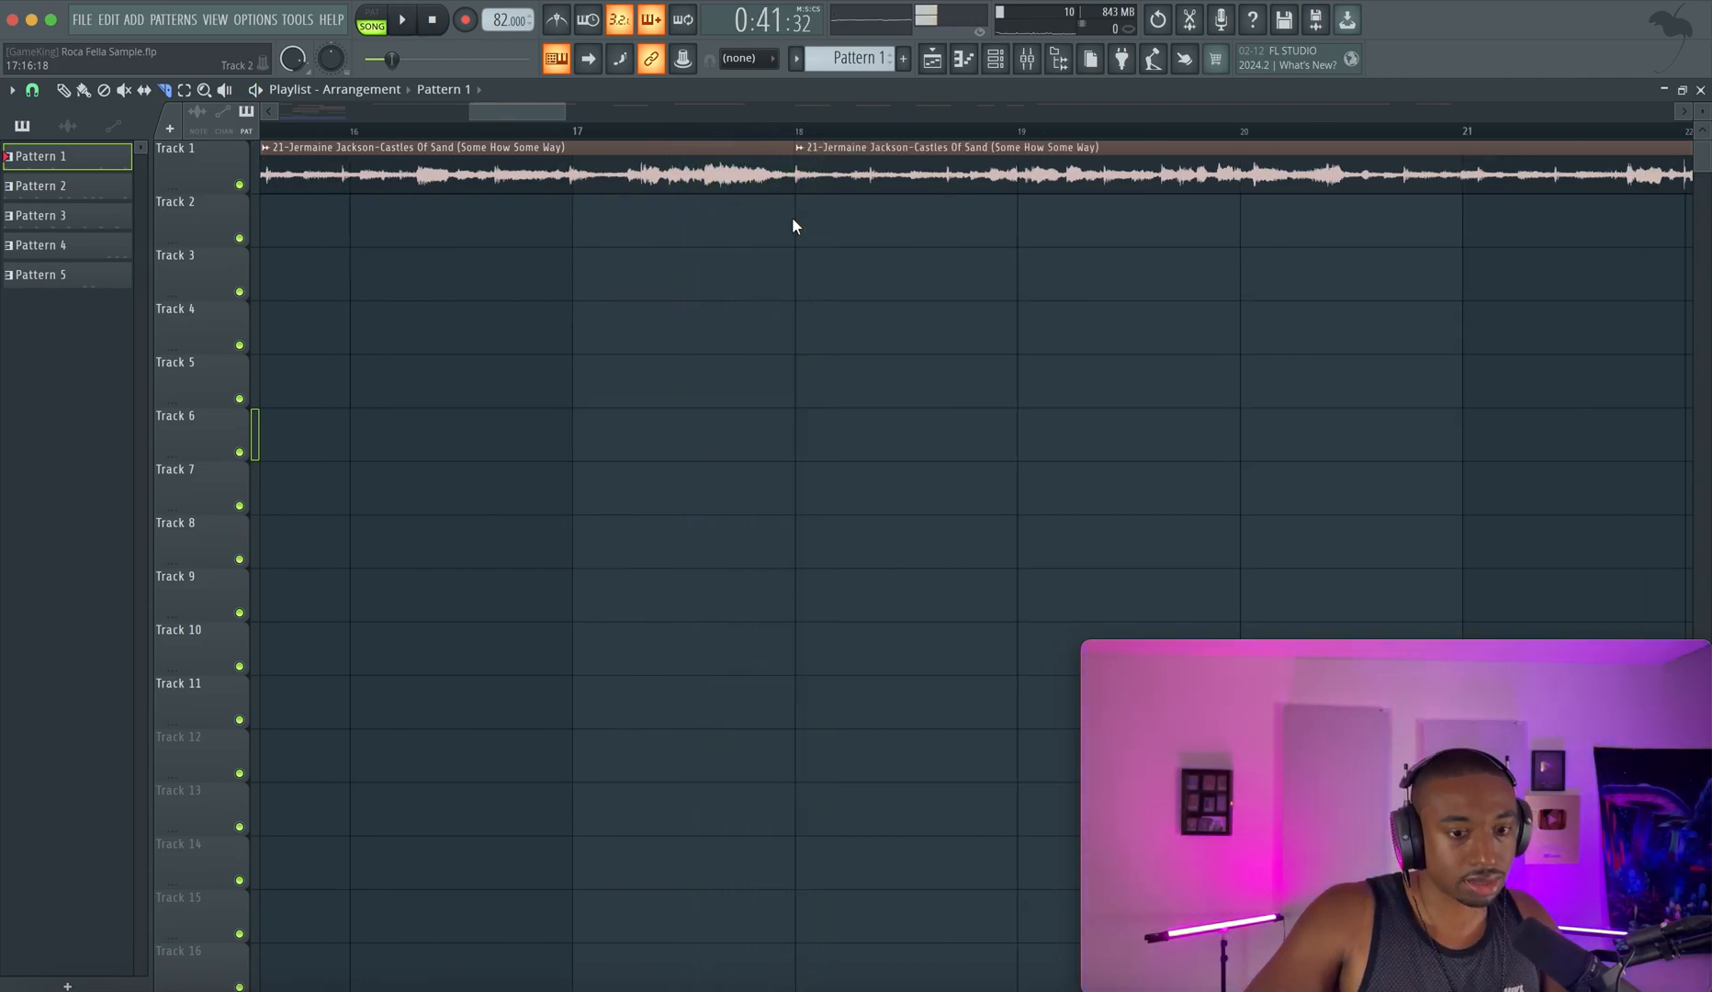
Move the slice between the two cuts down from Track 1 to Track 2 and make it a unique sample.
{"action": "left_click", "coordinate": [657, 168], "text": "ctrl"}
{"action": "scroll", "coordinate": [658, 168], "scroll_direction": "down", "scroll_amount": 5}
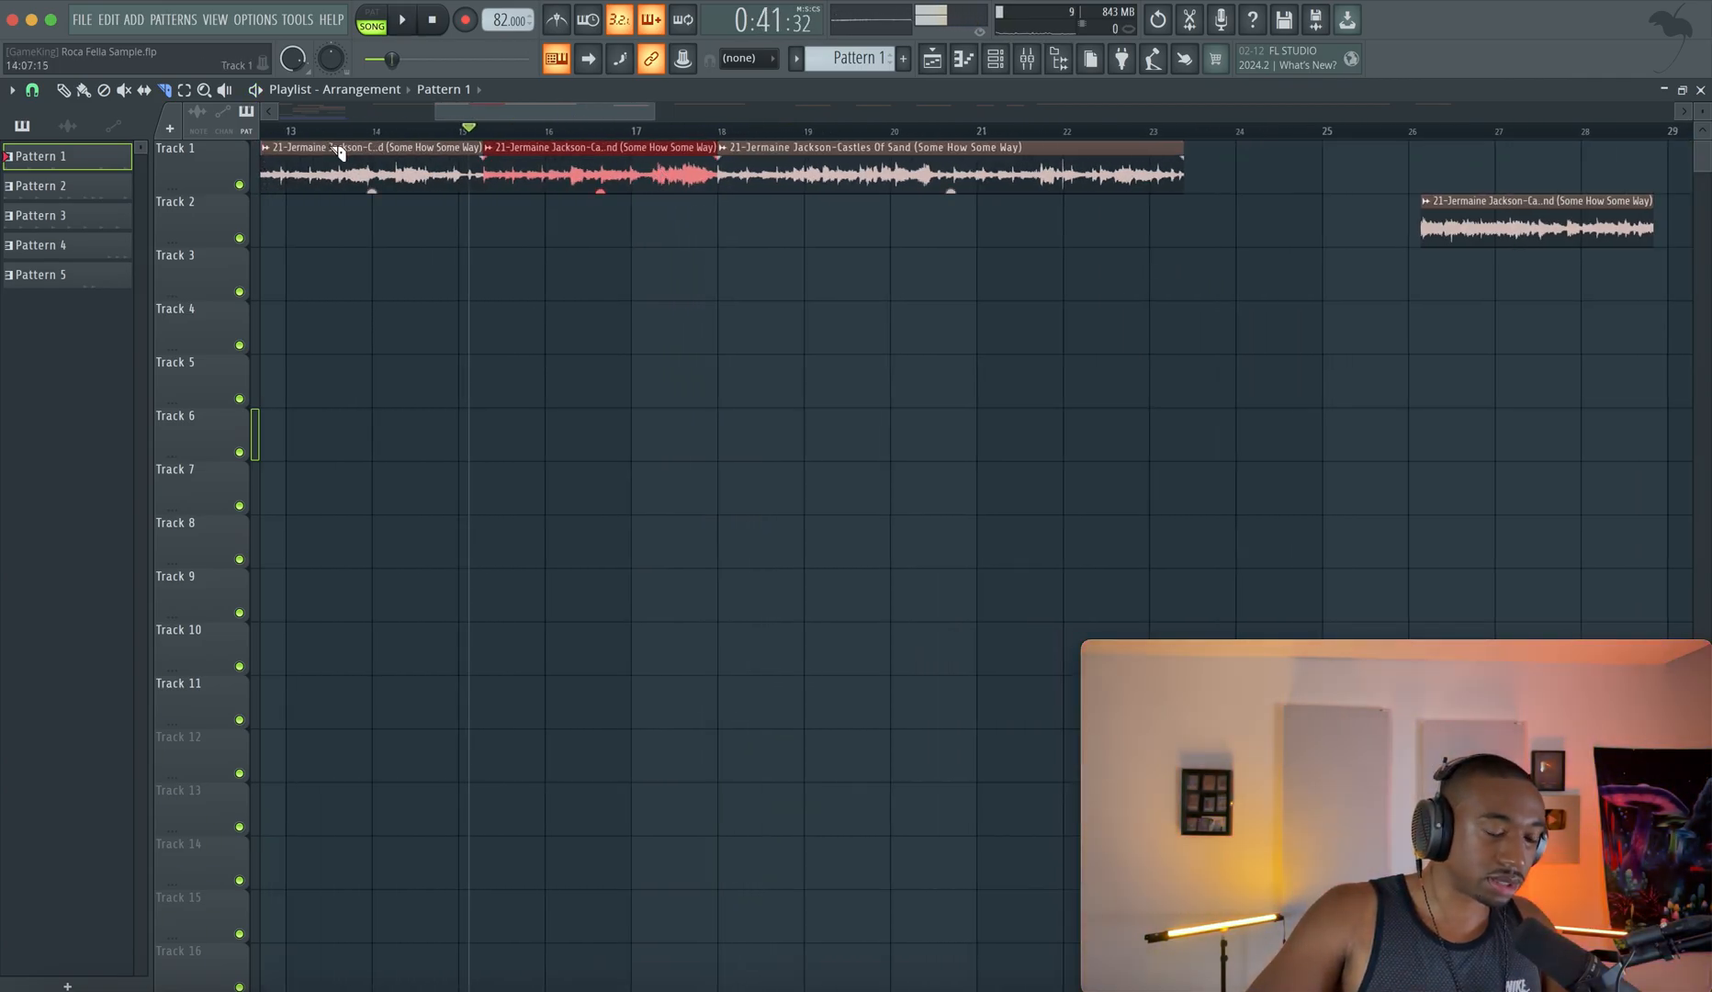
{"action": "key", "text": "shift+Down"}
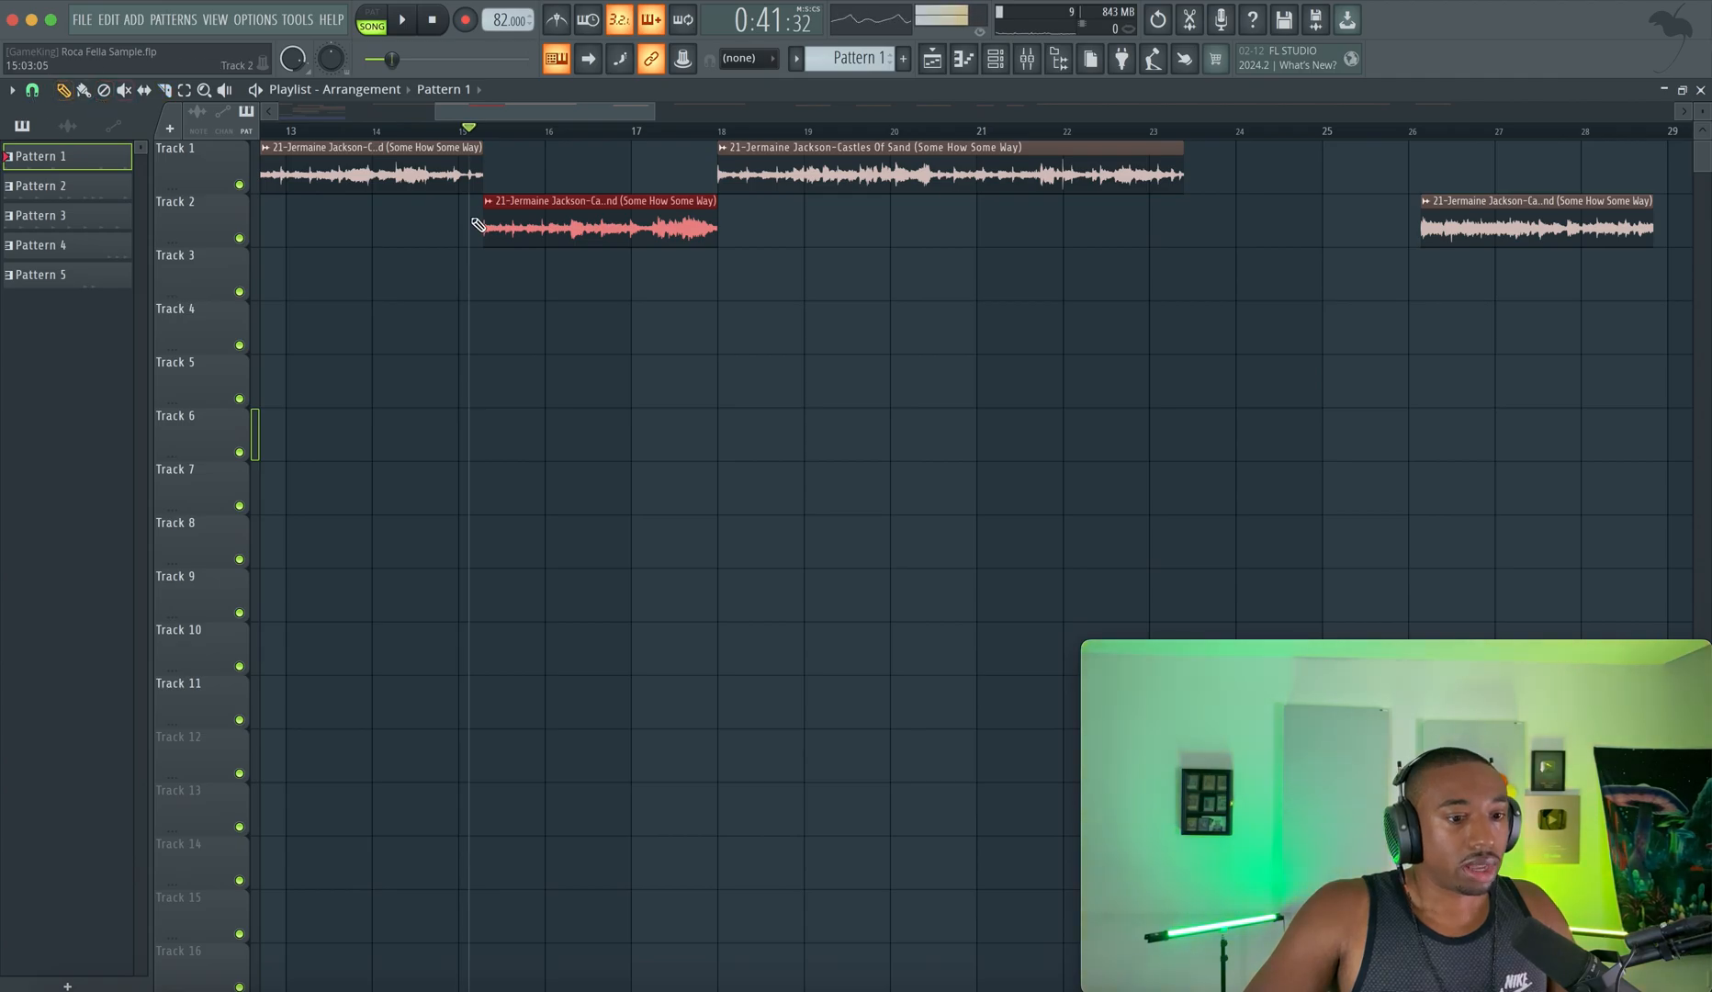
{"action": "left_click", "coordinate": [497, 204]}
{"action": "left_click", "coordinate": [683, 235]}
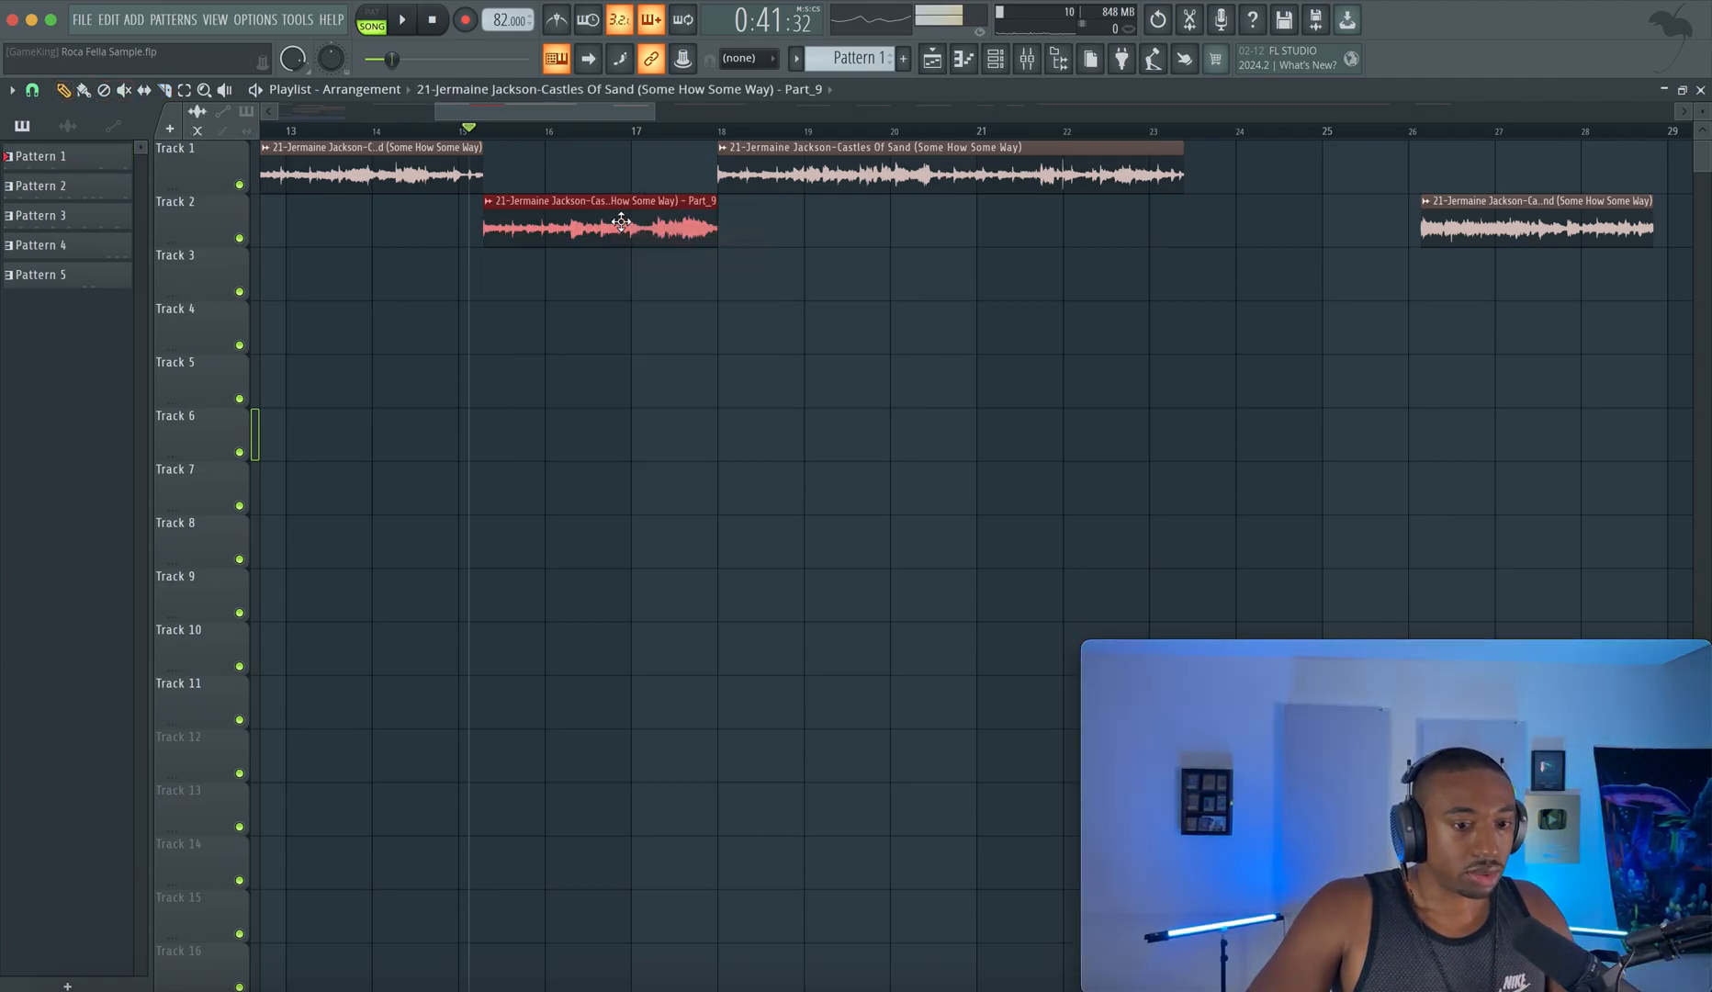
Set the Track 2 chop's time-stretching mode to Stretch, raise its stretch pitch, and preview the result.
{"action": "double_click", "coordinate": [578, 209]}
{"action": "left_click", "coordinate": [590, 352]}
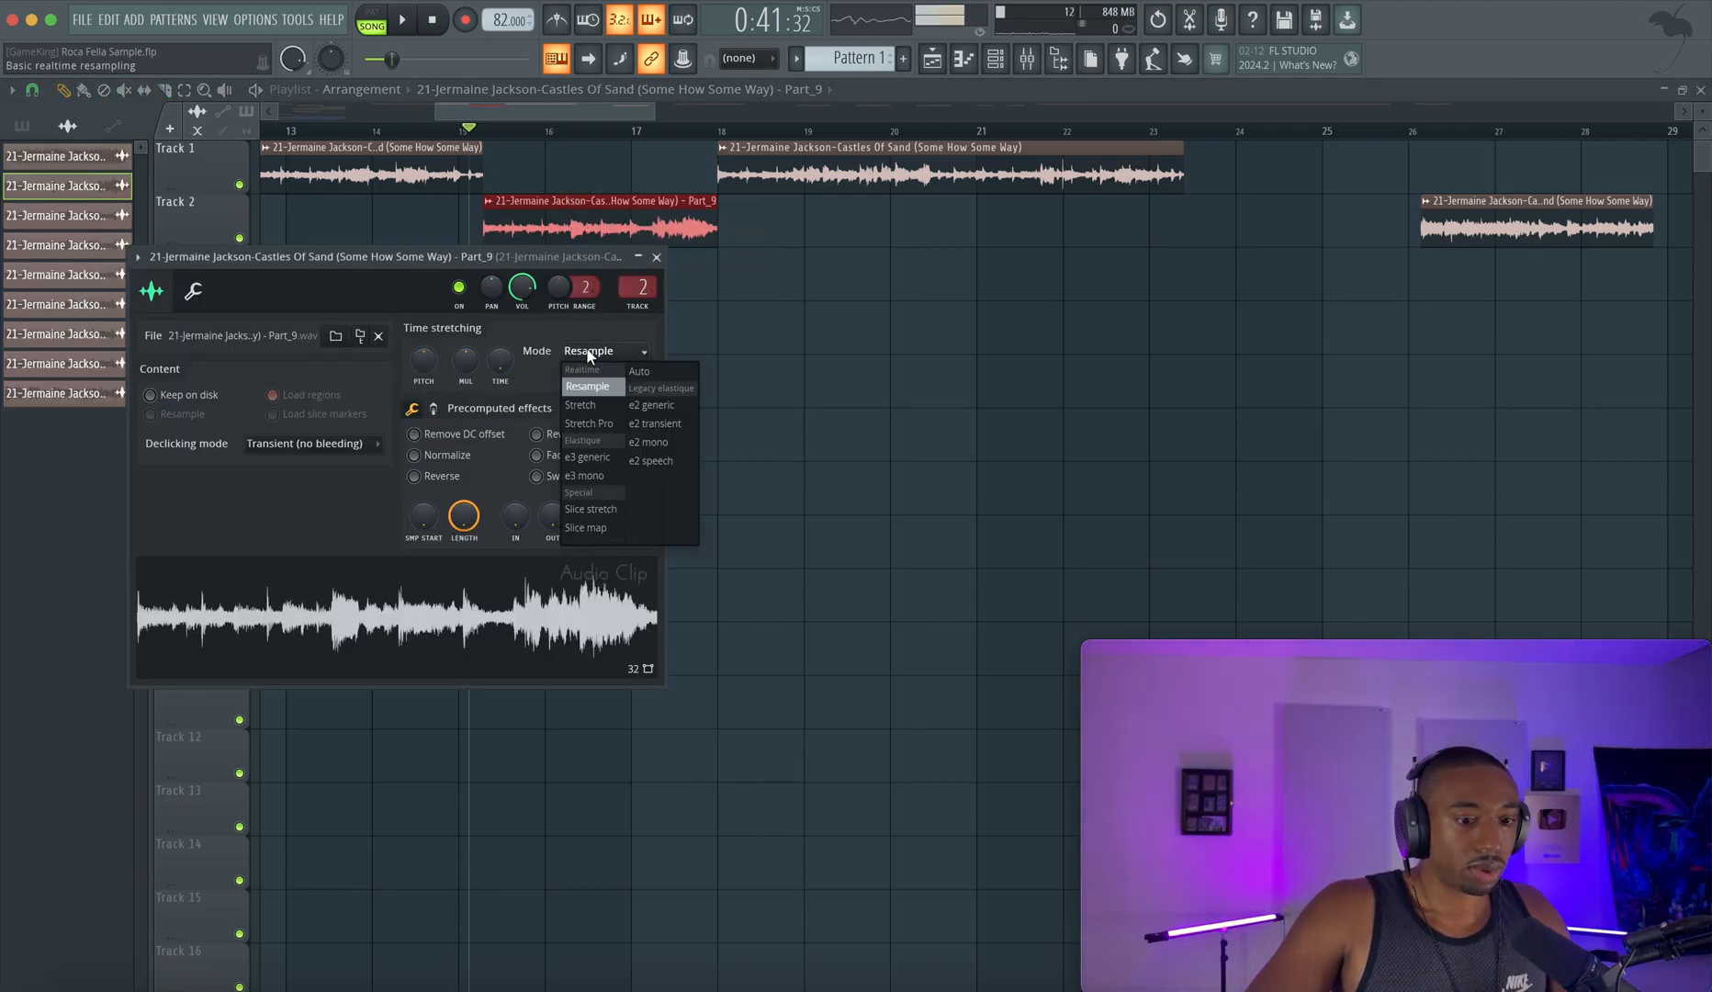
{"action": "left_click", "coordinate": [586, 406]}
{"action": "left_click_drag", "start_coordinate": [426, 364], "coordinate": [425, 339]}
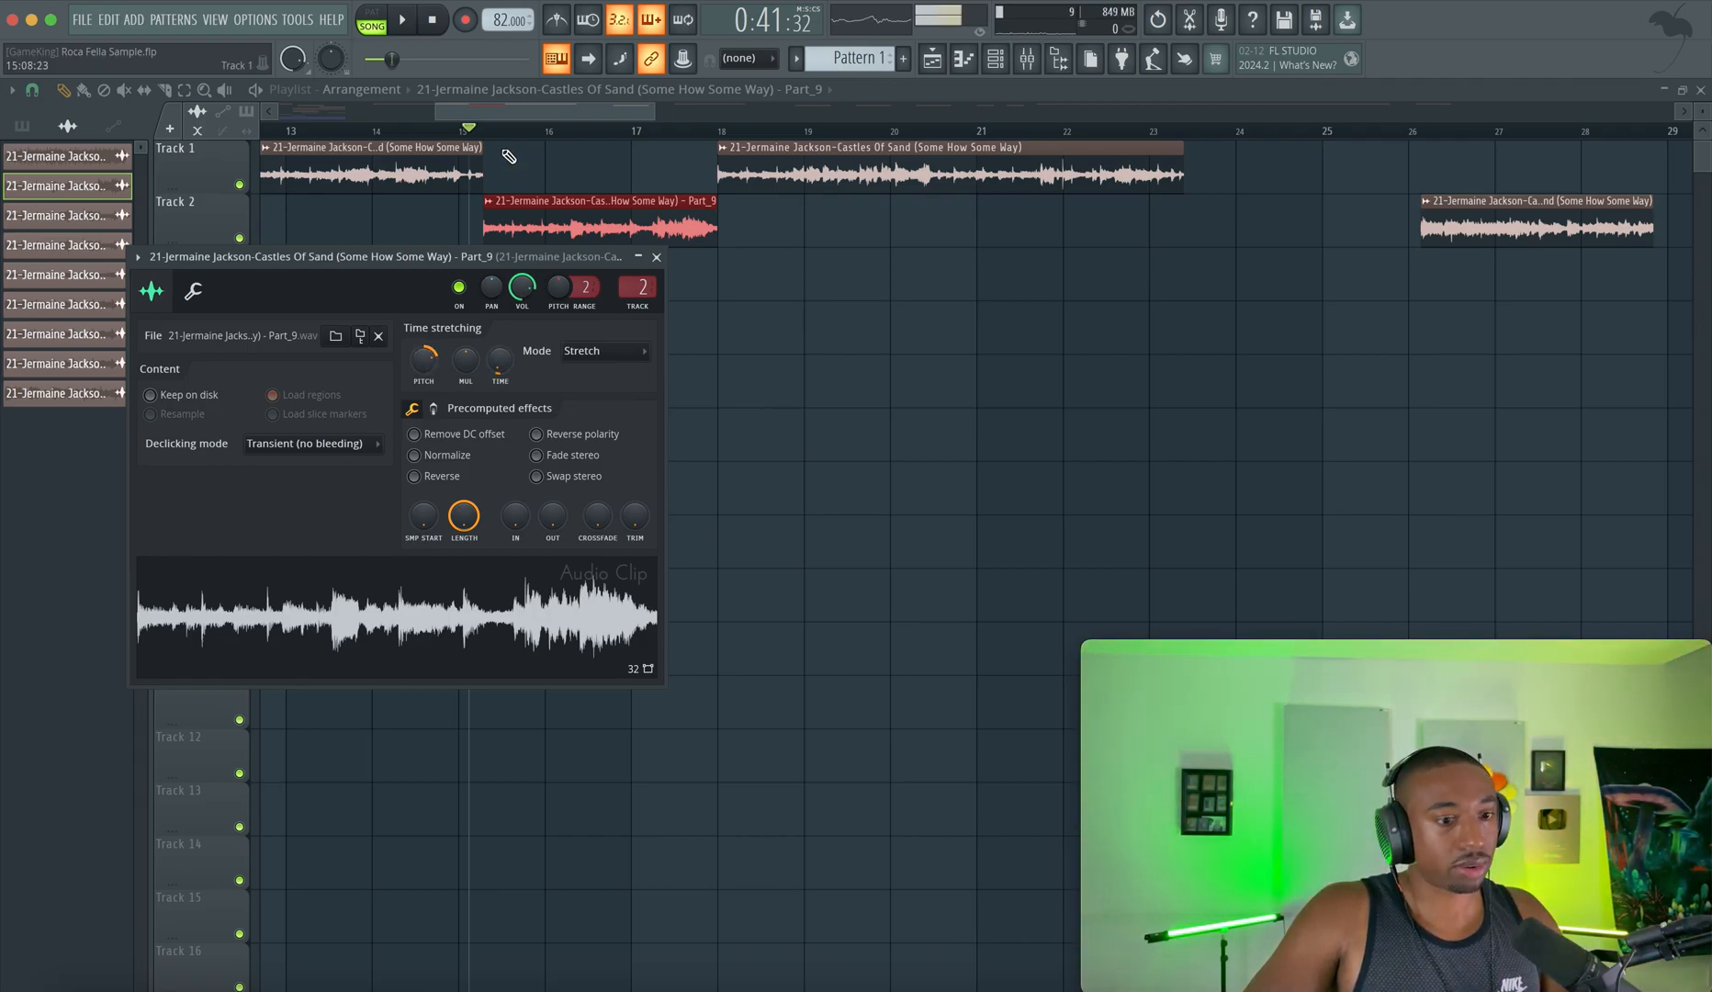
{"action": "key", "text": "space"}
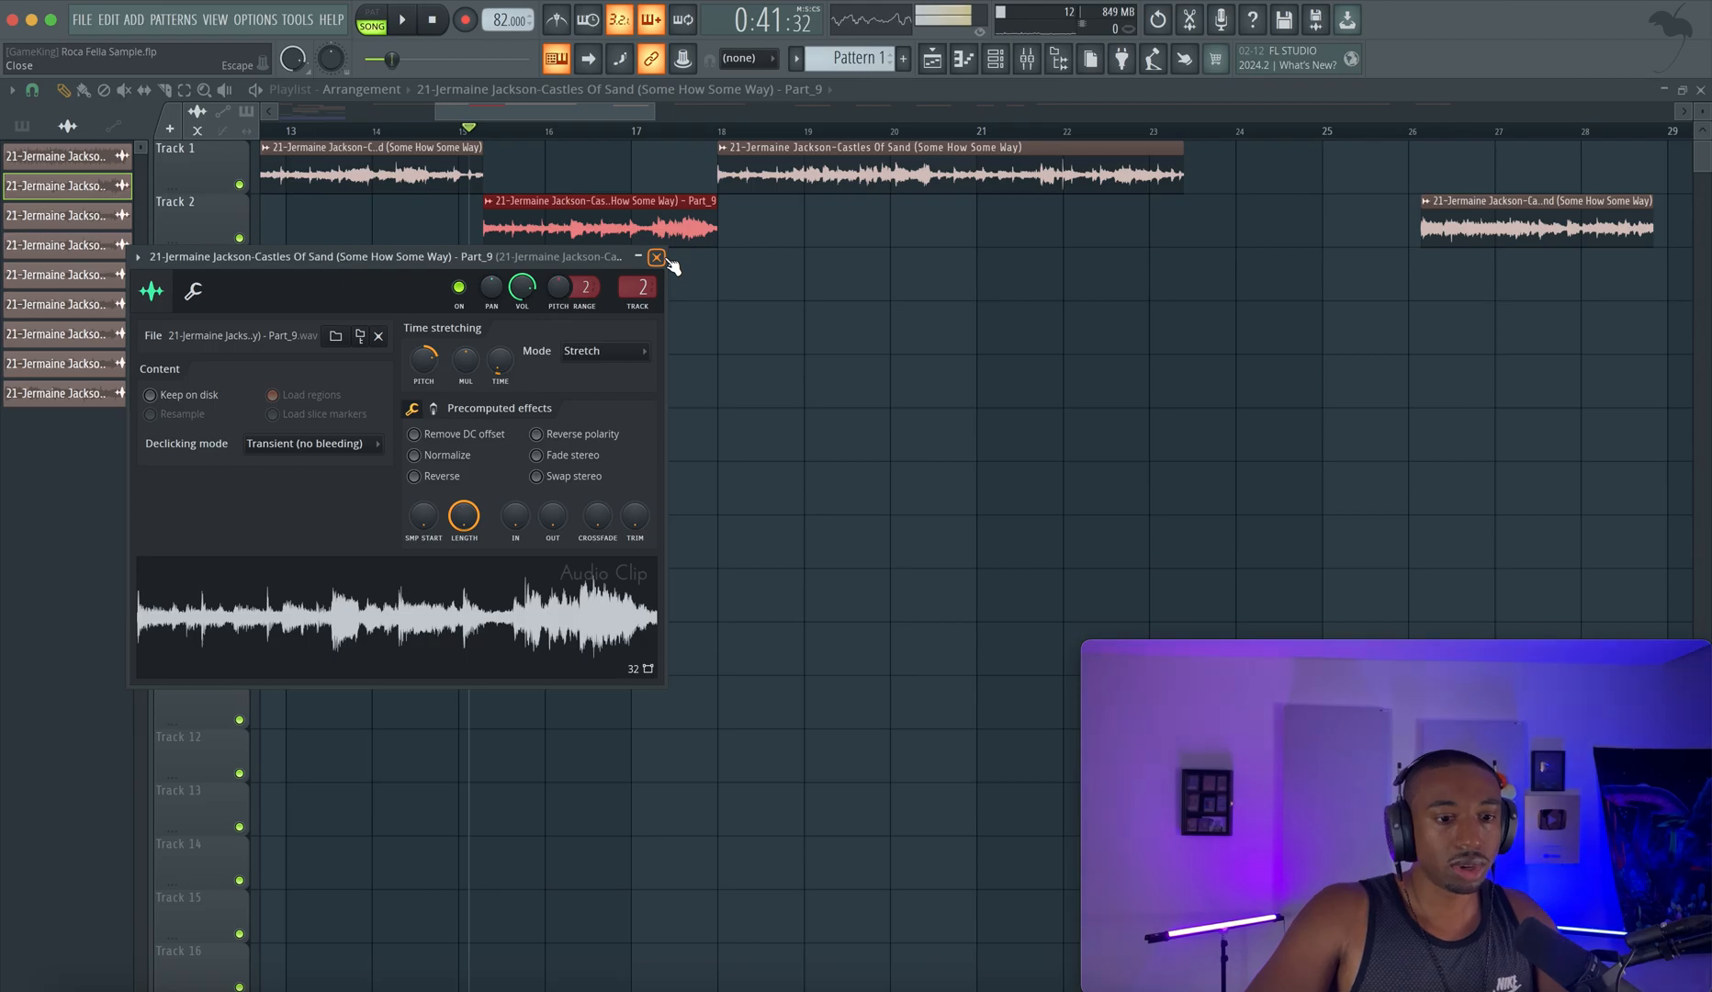
{"action": "left_click", "coordinate": [656, 257]}
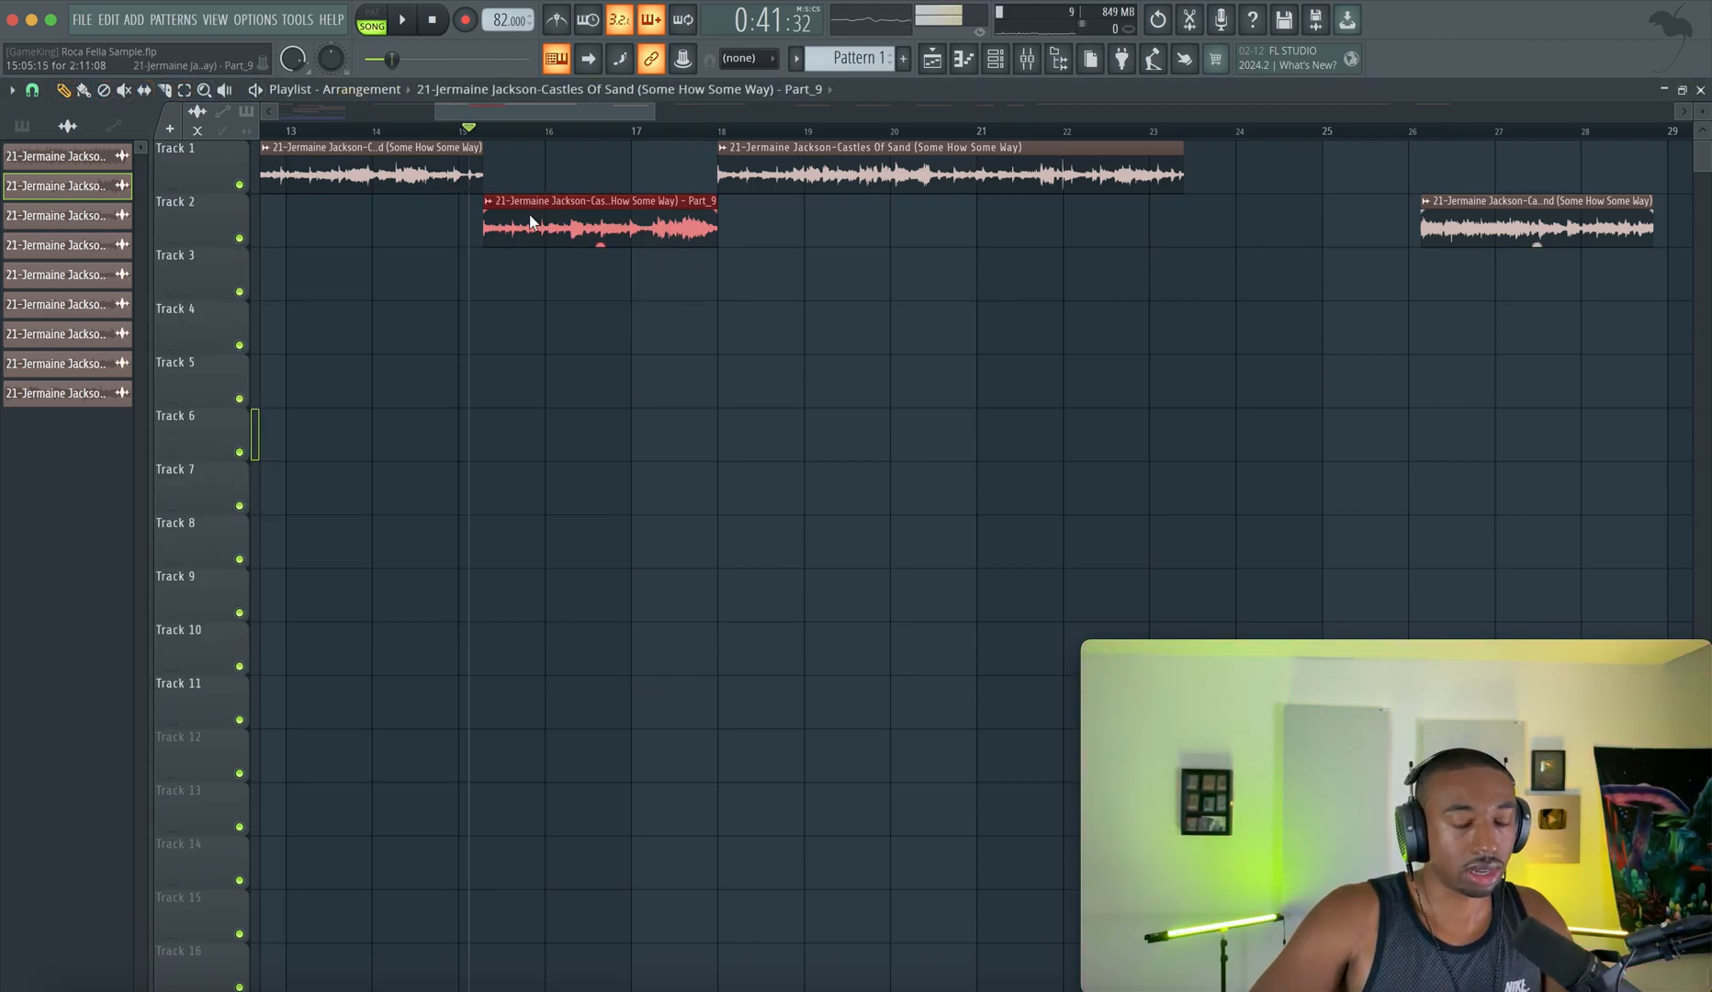
Move the pitched chop back into its gap on Track 1 and check its channel settings.
{"action": "left_click_drag", "start_coordinate": [530, 214], "coordinate": [530, 170]}
{"action": "double_click", "coordinate": [516, 158]}
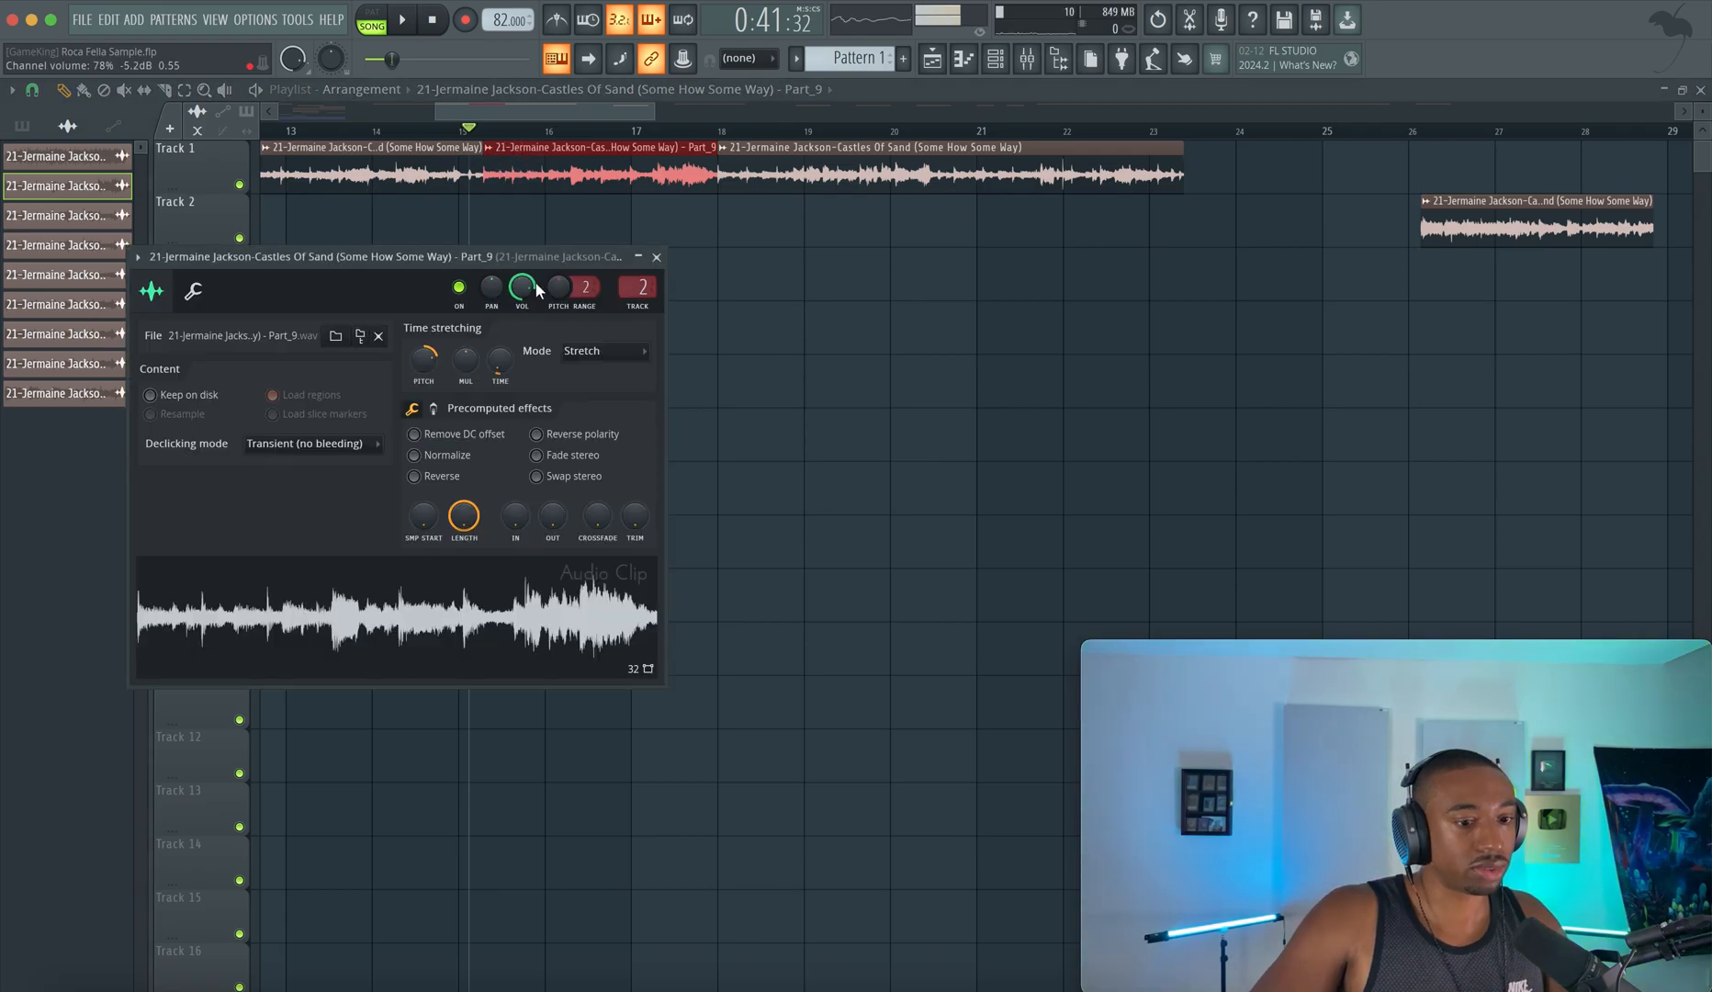
{"action": "left_click", "coordinate": [657, 257]}
Open the AnalogX Genesis effect on the Drums mixer track.
{"action": "left_click", "coordinate": [1029, 60]}
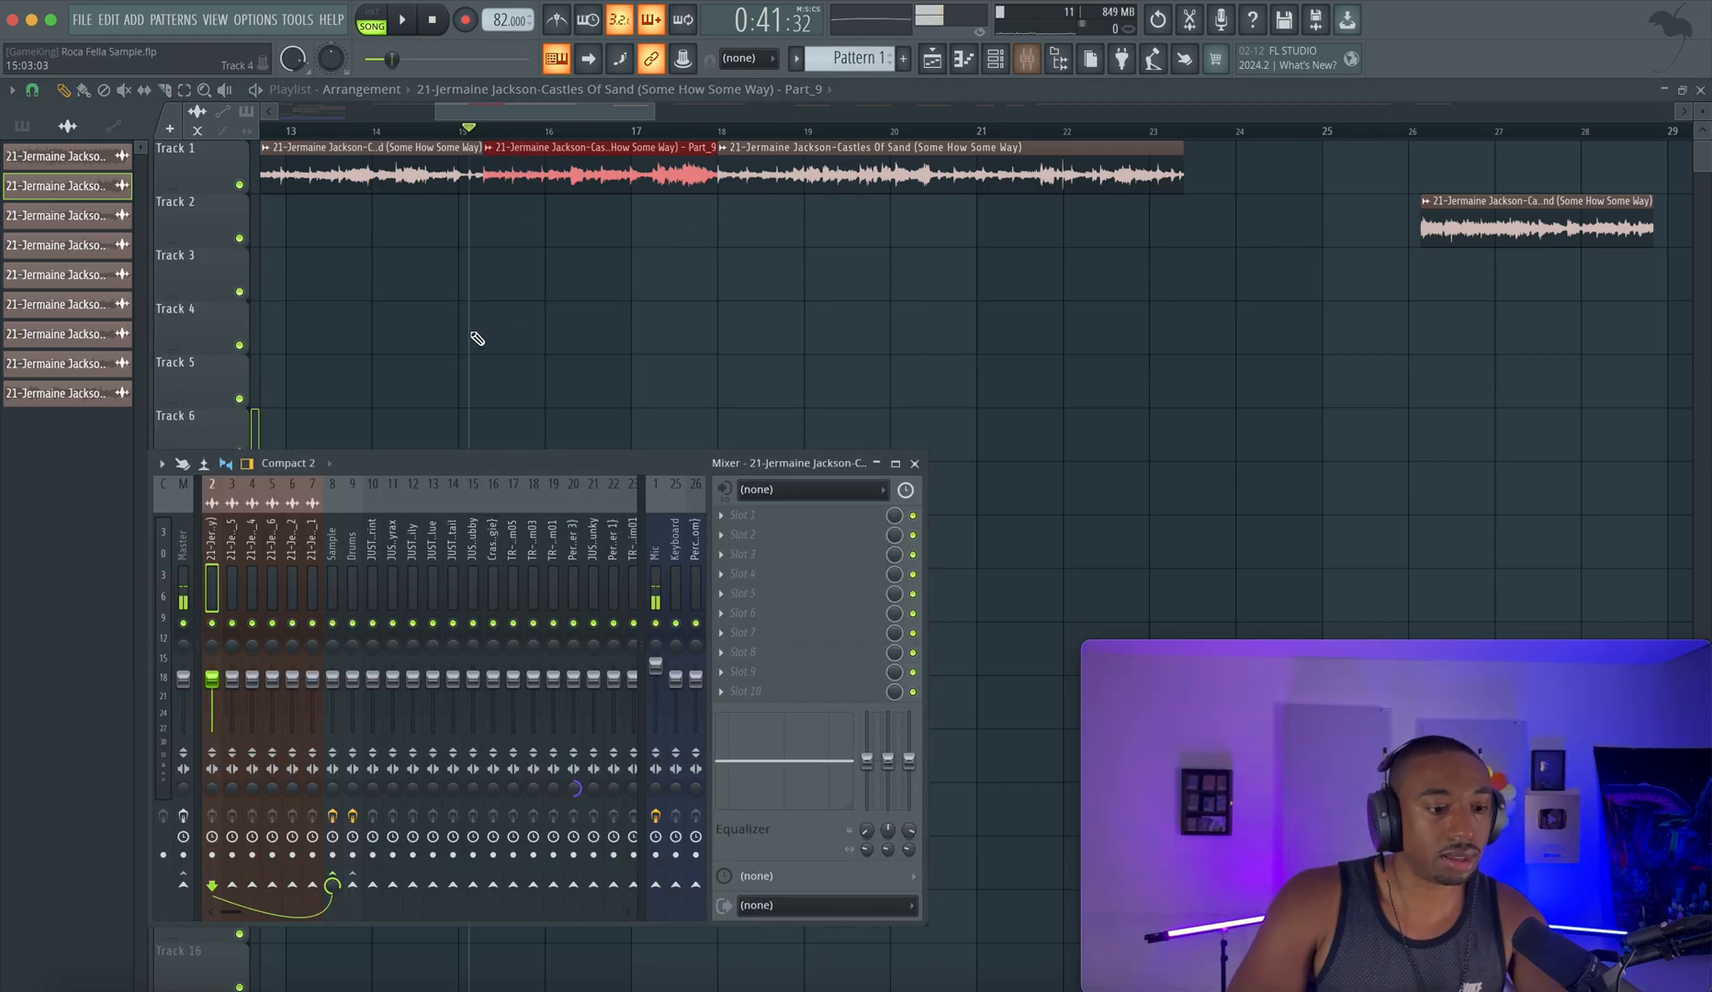
{"action": "left_click", "coordinate": [358, 534]}
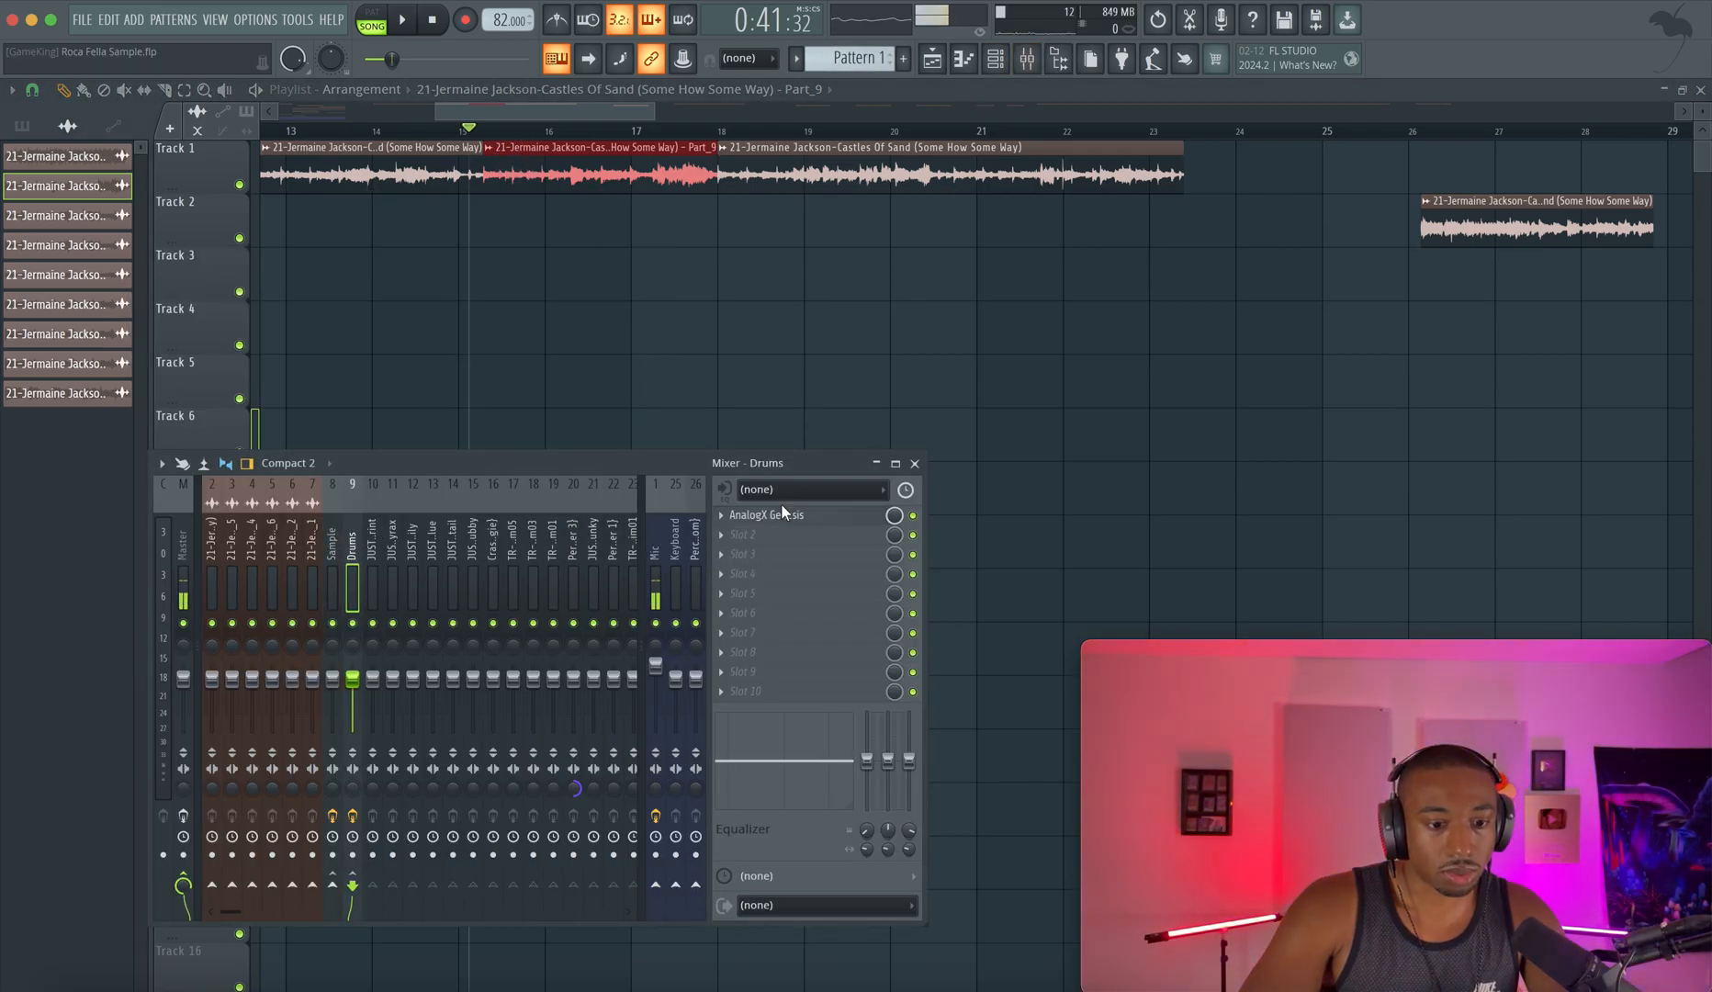
{"action": "left_click", "coordinate": [759, 517]}
{"action": "left_click_drag", "start_coordinate": [602, 279], "coordinate": [556, 129]}
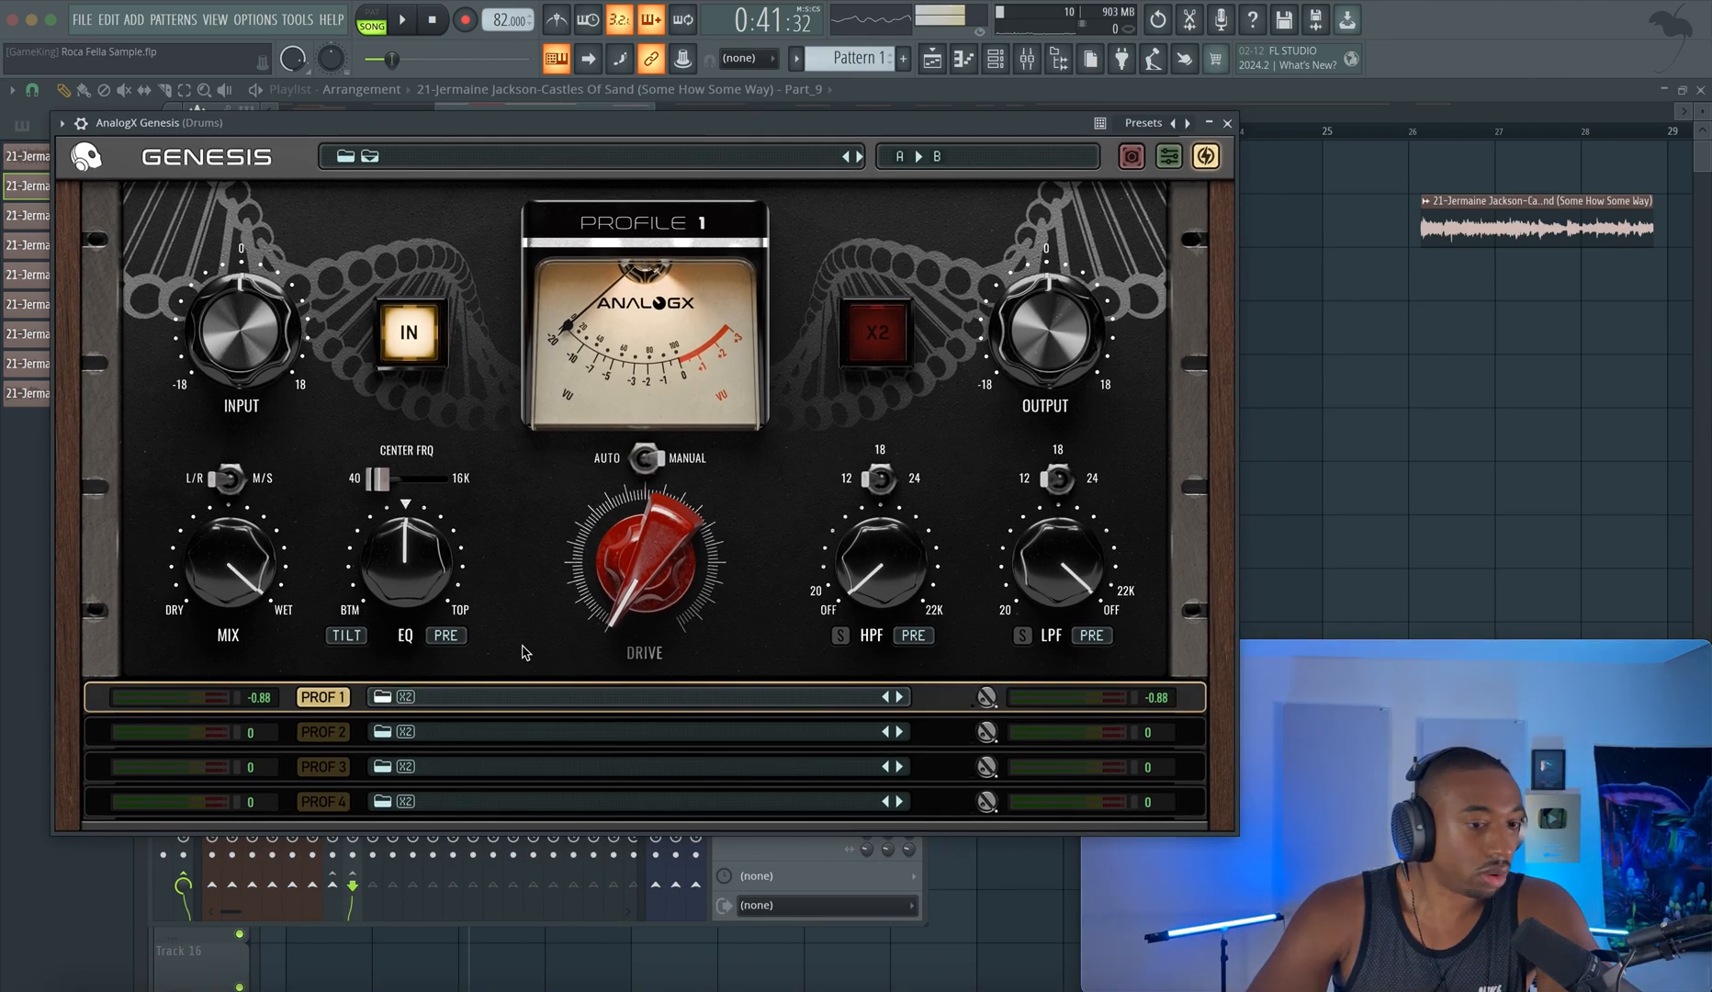
Load the asr 10 - HOT.nam model from the NAM folder into Genesis Profile 1 and close the plugin.
{"action": "left_click", "coordinate": [383, 697]}
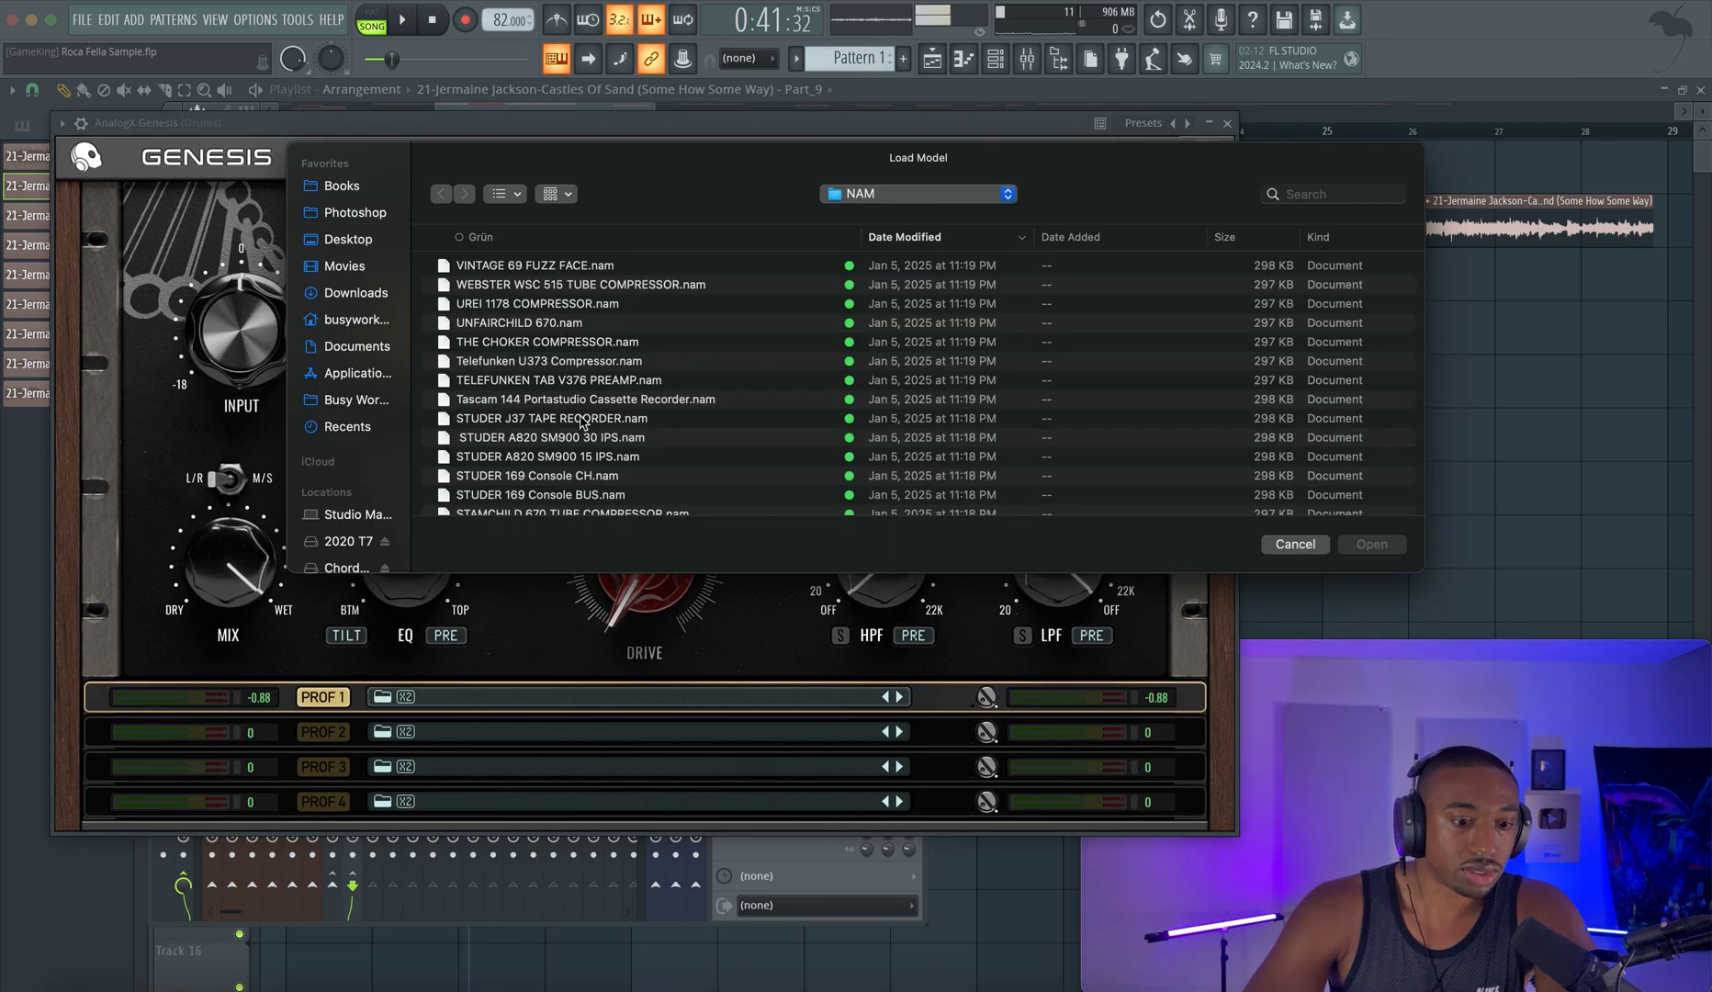
{"action": "scroll", "coordinate": [583, 423], "scroll_direction": "down", "scroll_amount": 3}
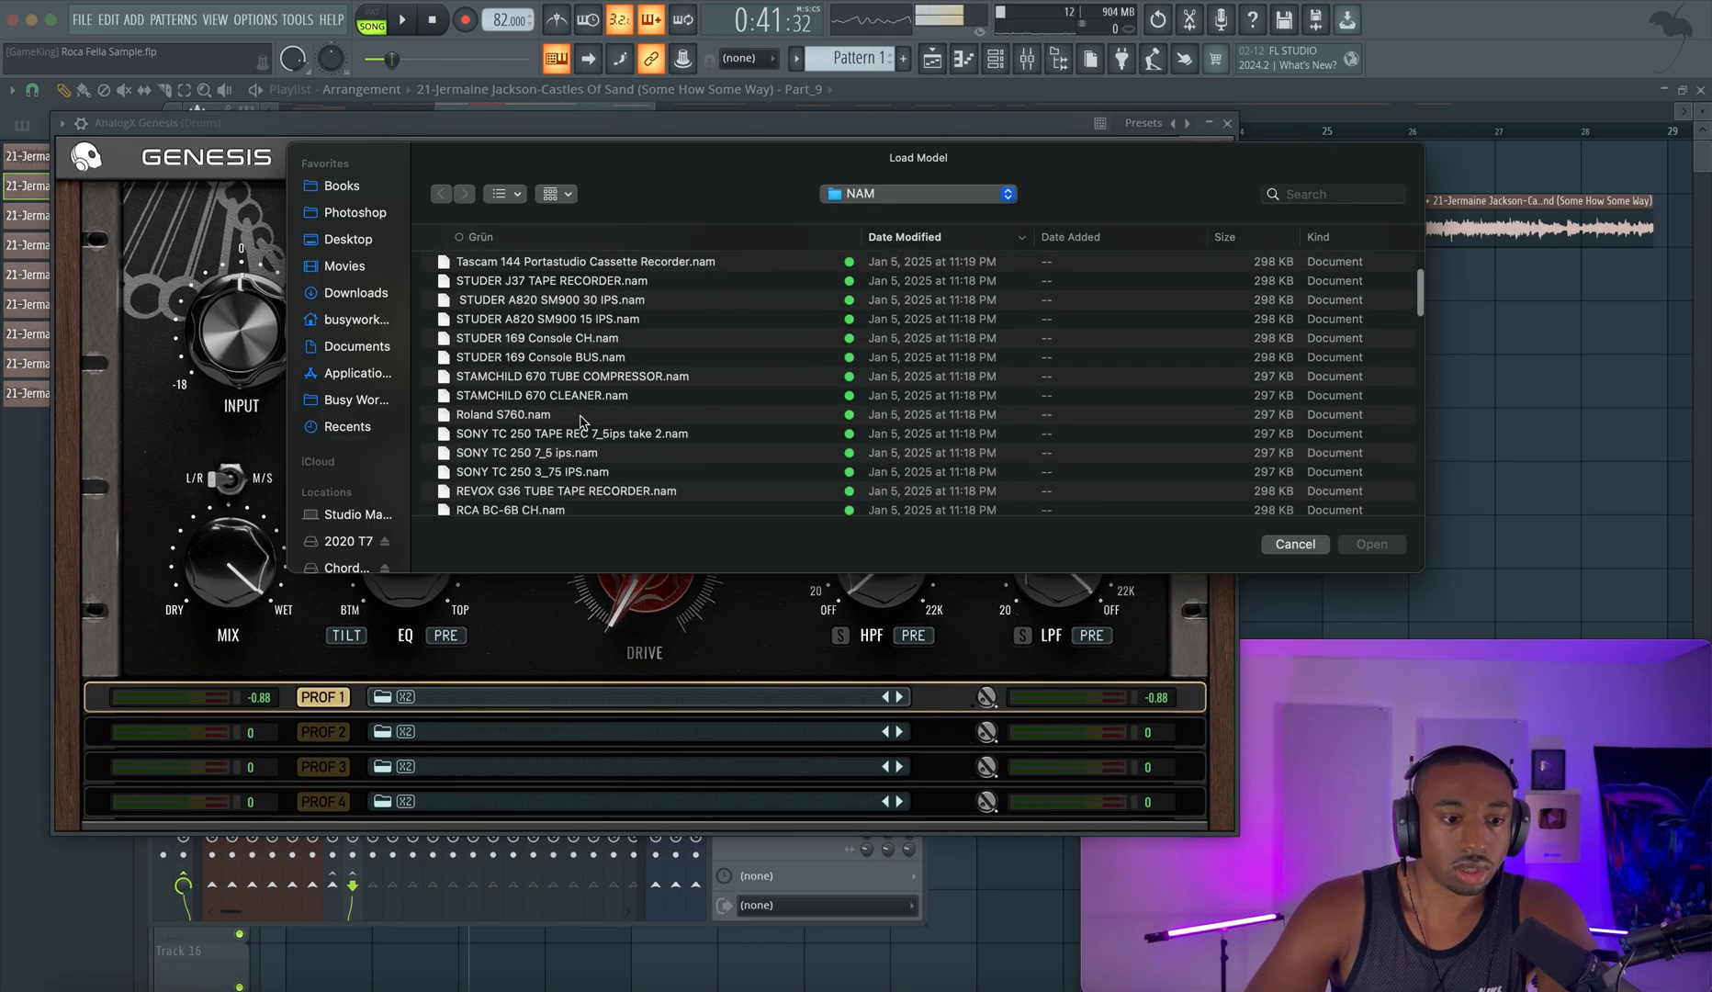
{"action": "scroll", "coordinate": [583, 423], "scroll_direction": "up", "scroll_amount": 1}
{"action": "scroll", "coordinate": [581, 422], "scroll_direction": "down", "scroll_amount": 10}
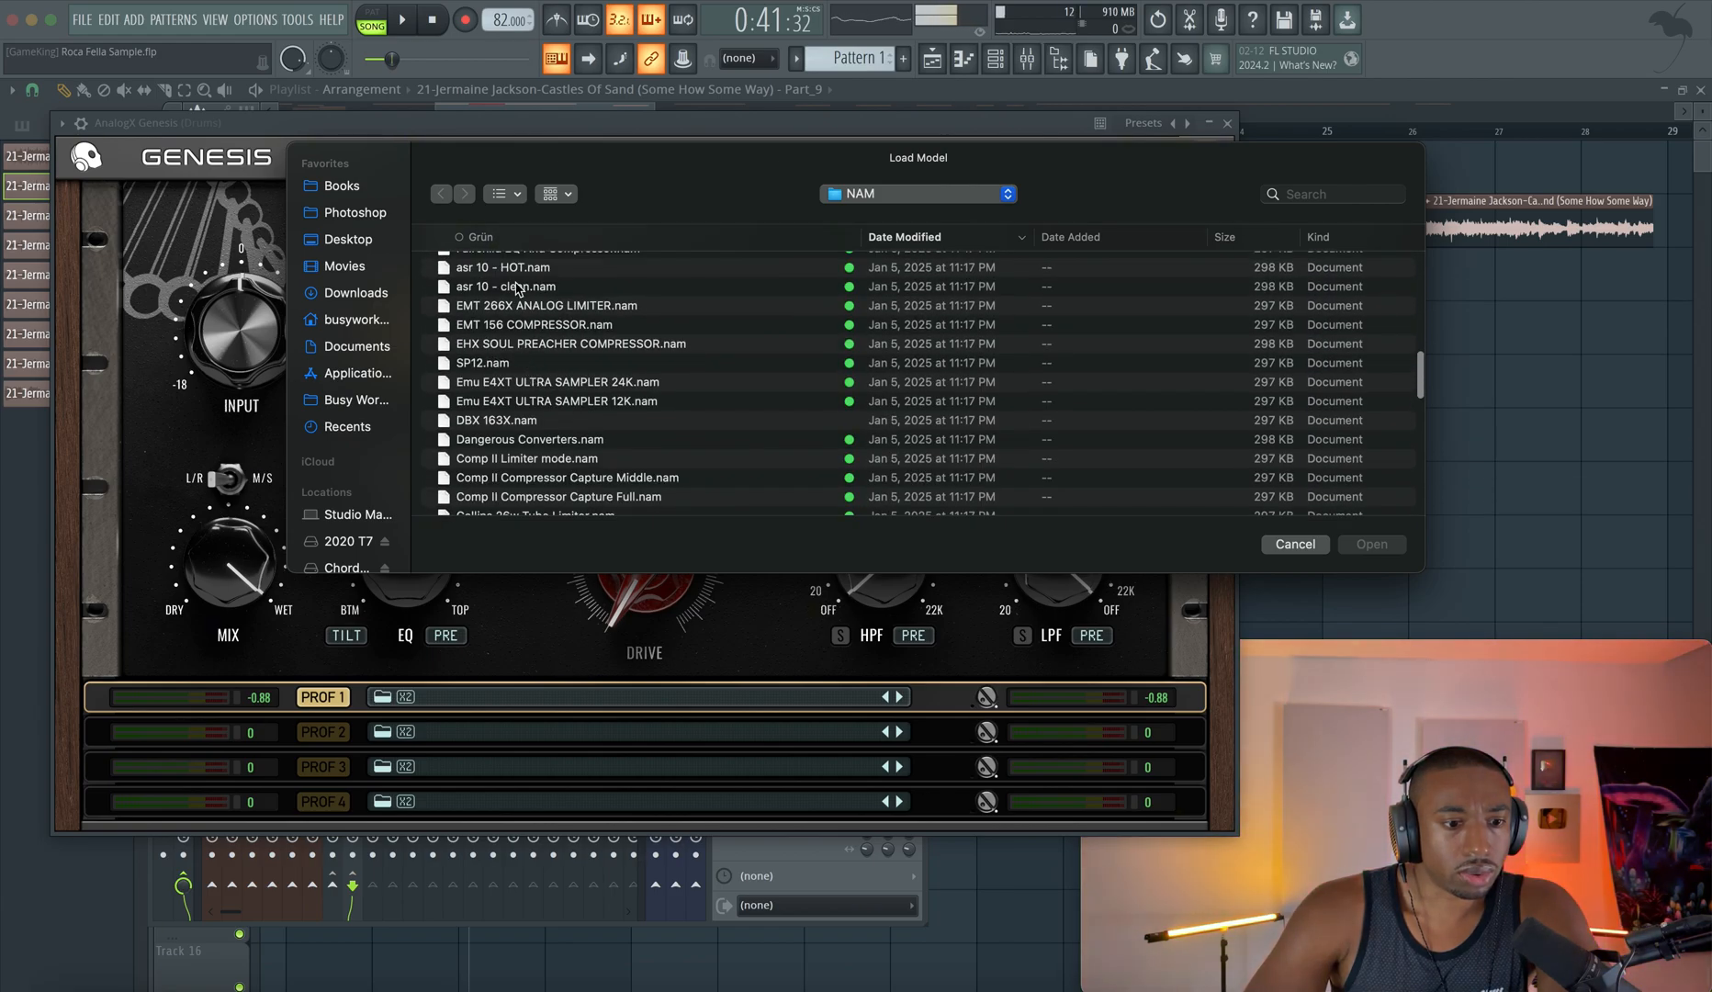
{"action": "left_click", "coordinate": [530, 270]}
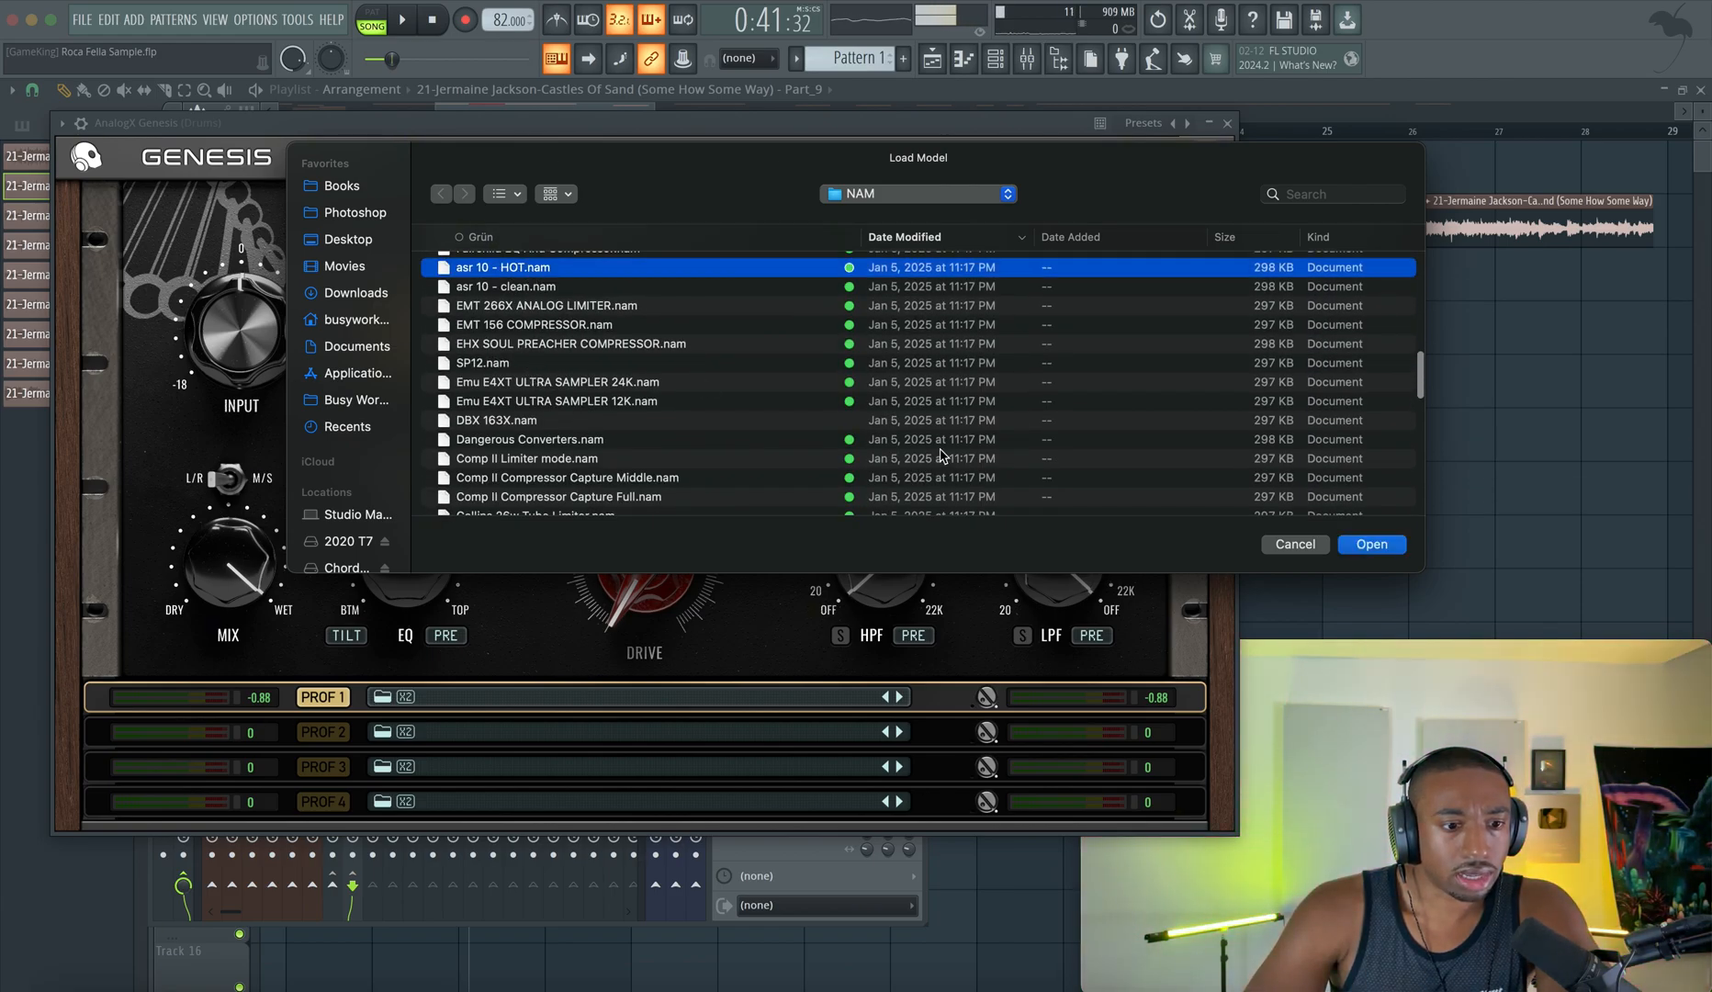
{"action": "left_click", "coordinate": [1372, 553]}
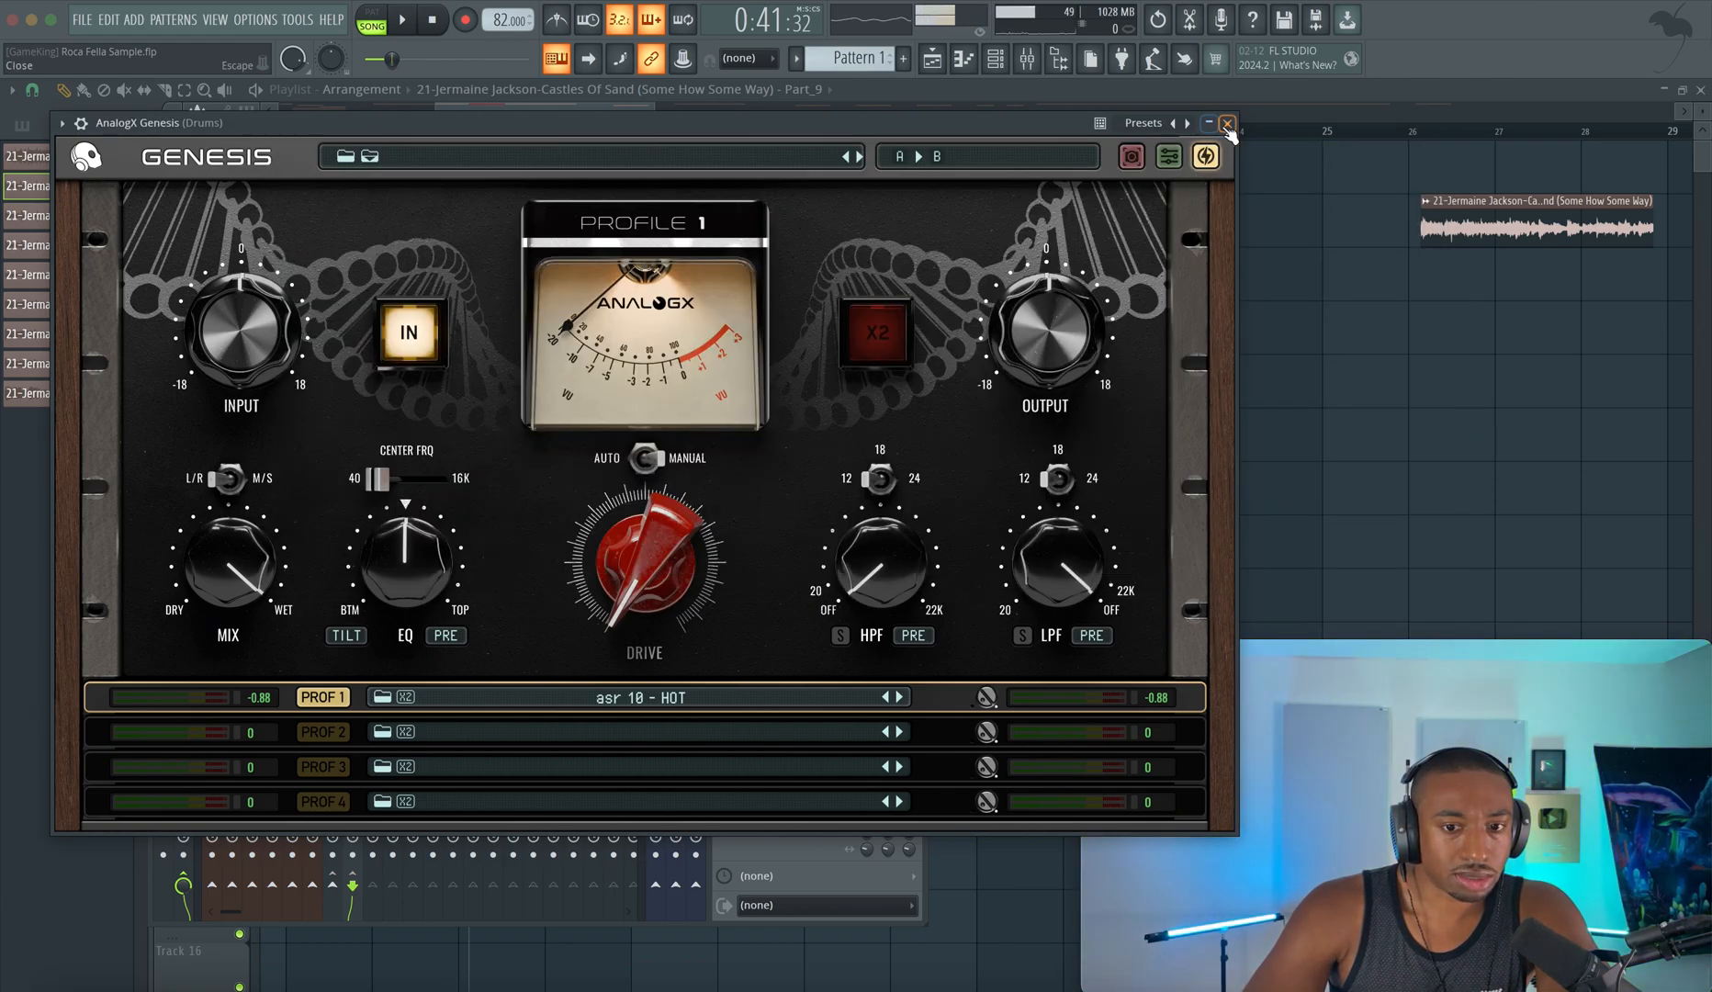
{"action": "left_click", "coordinate": [1227, 124]}
Play the pitched chop on Track 1 from just after bar 15.
{"action": "key", "text": "space"}
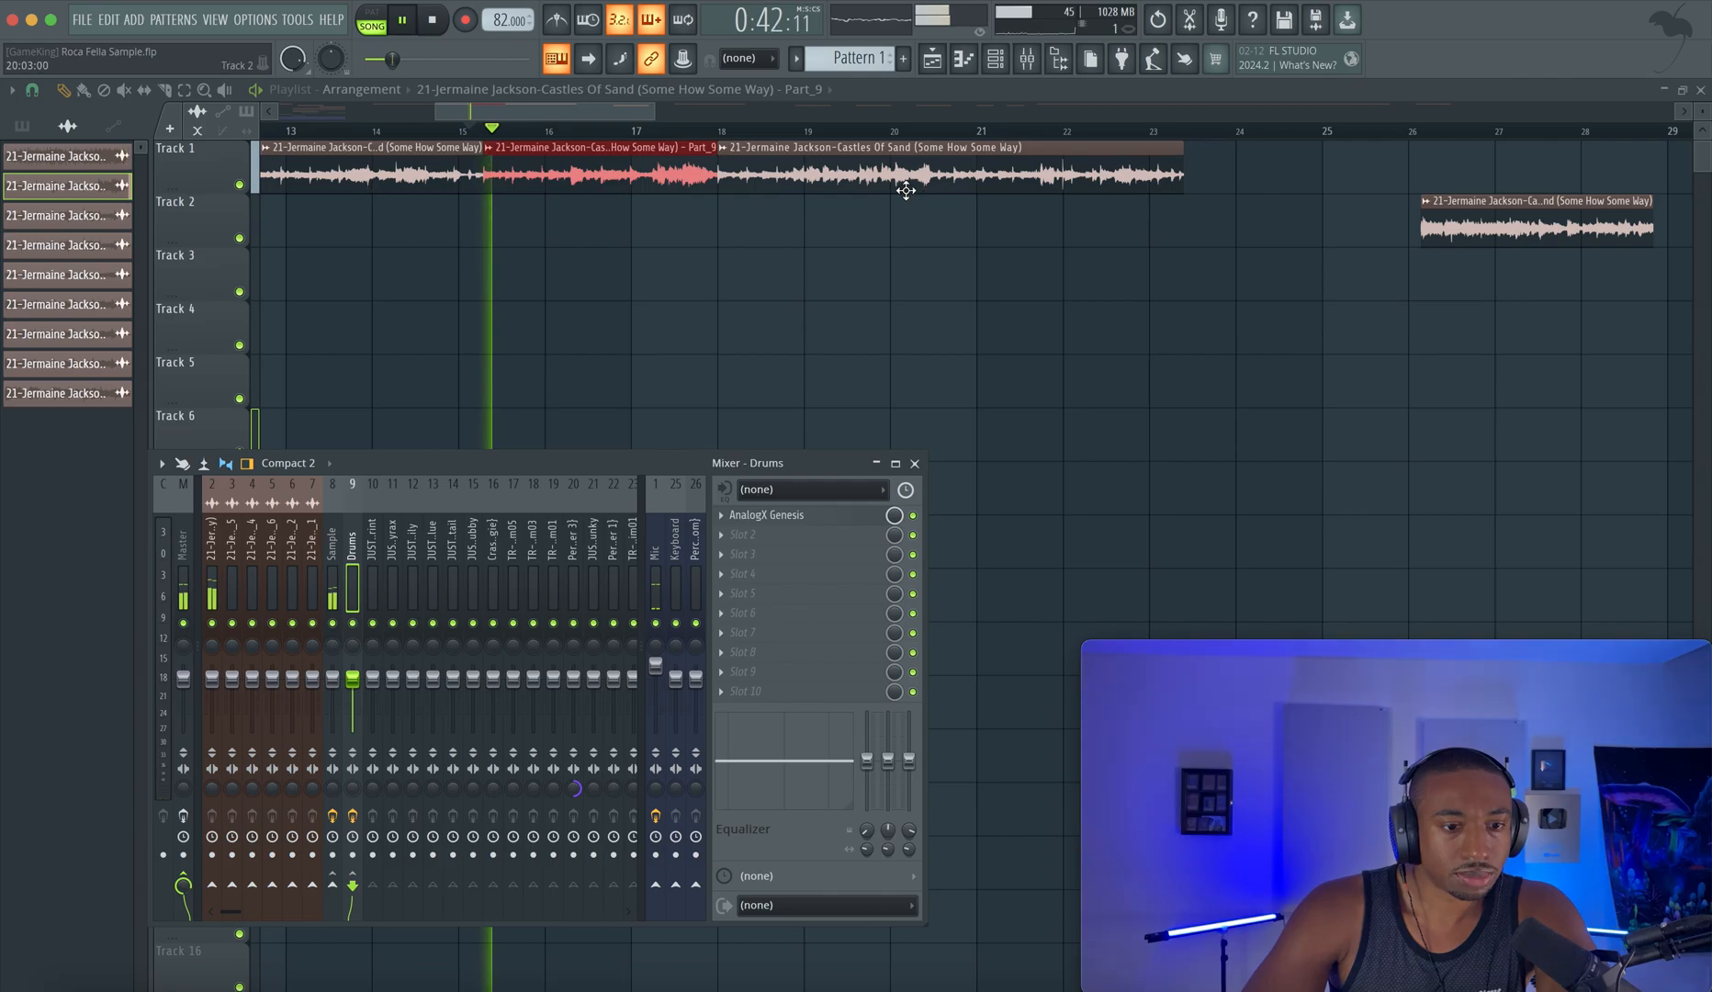
{"action": "scroll", "coordinate": [846, 212], "scroll_direction": "down", "scroll_amount": 3}
{"action": "scroll", "coordinate": [753, 239], "scroll_direction": "left", "scroll_amount": 6}
{"action": "key", "text": "space"}
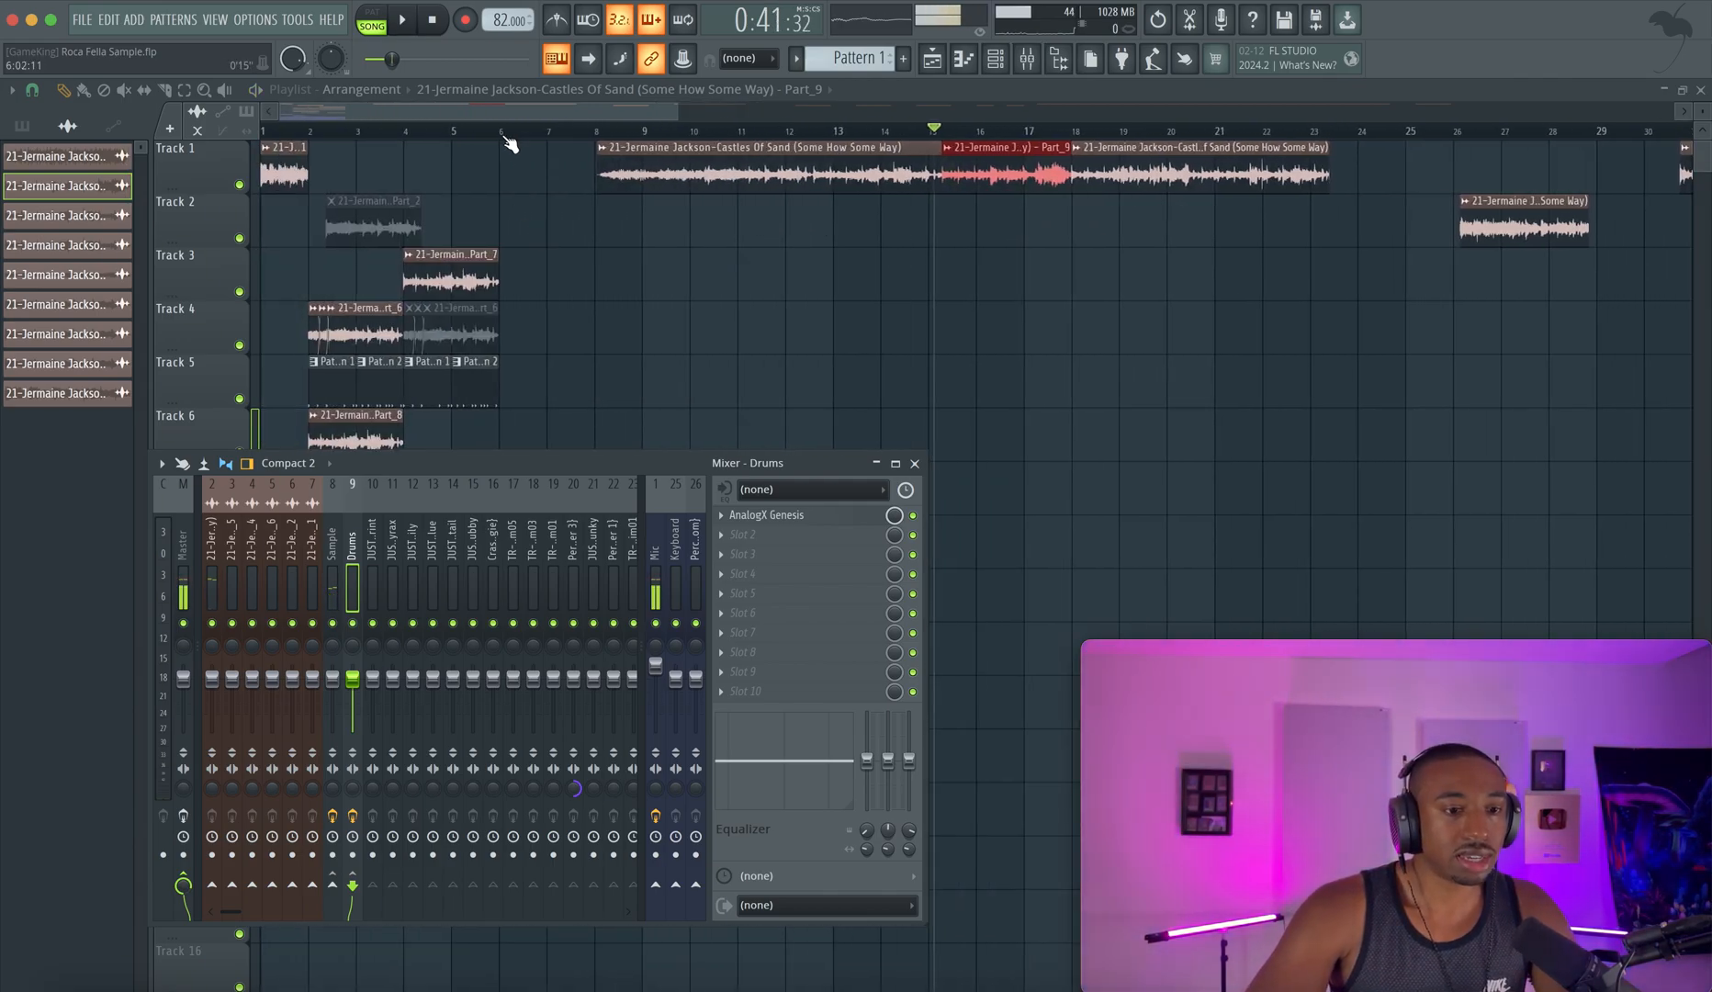
Hide the mixer, select bars 1 to 6 in the playlist, and play the beat from the intro sample.
{"action": "key", "text": "F9"}
{"action": "left_click_drag", "start_coordinate": [506, 138], "coordinate": [137, 126]}
{"action": "left_click", "coordinate": [573, 260]}
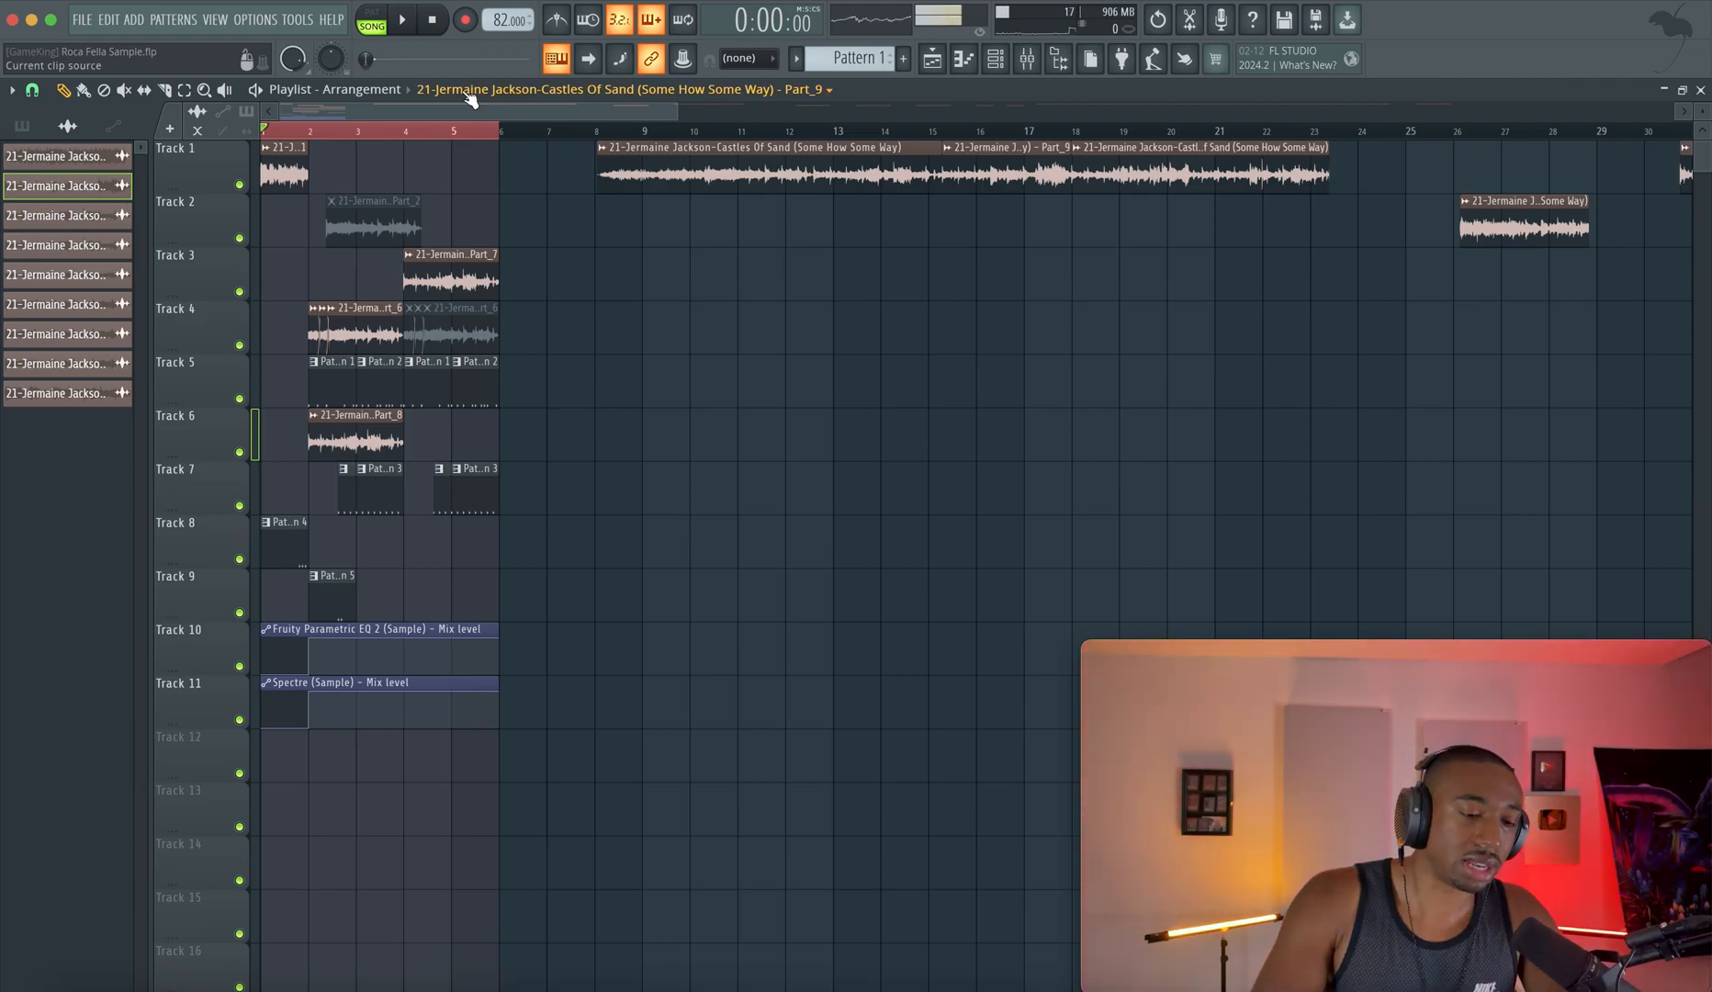
{"action": "scroll", "coordinate": [382, 228], "scroll_direction": "up", "scroll_amount": 3}
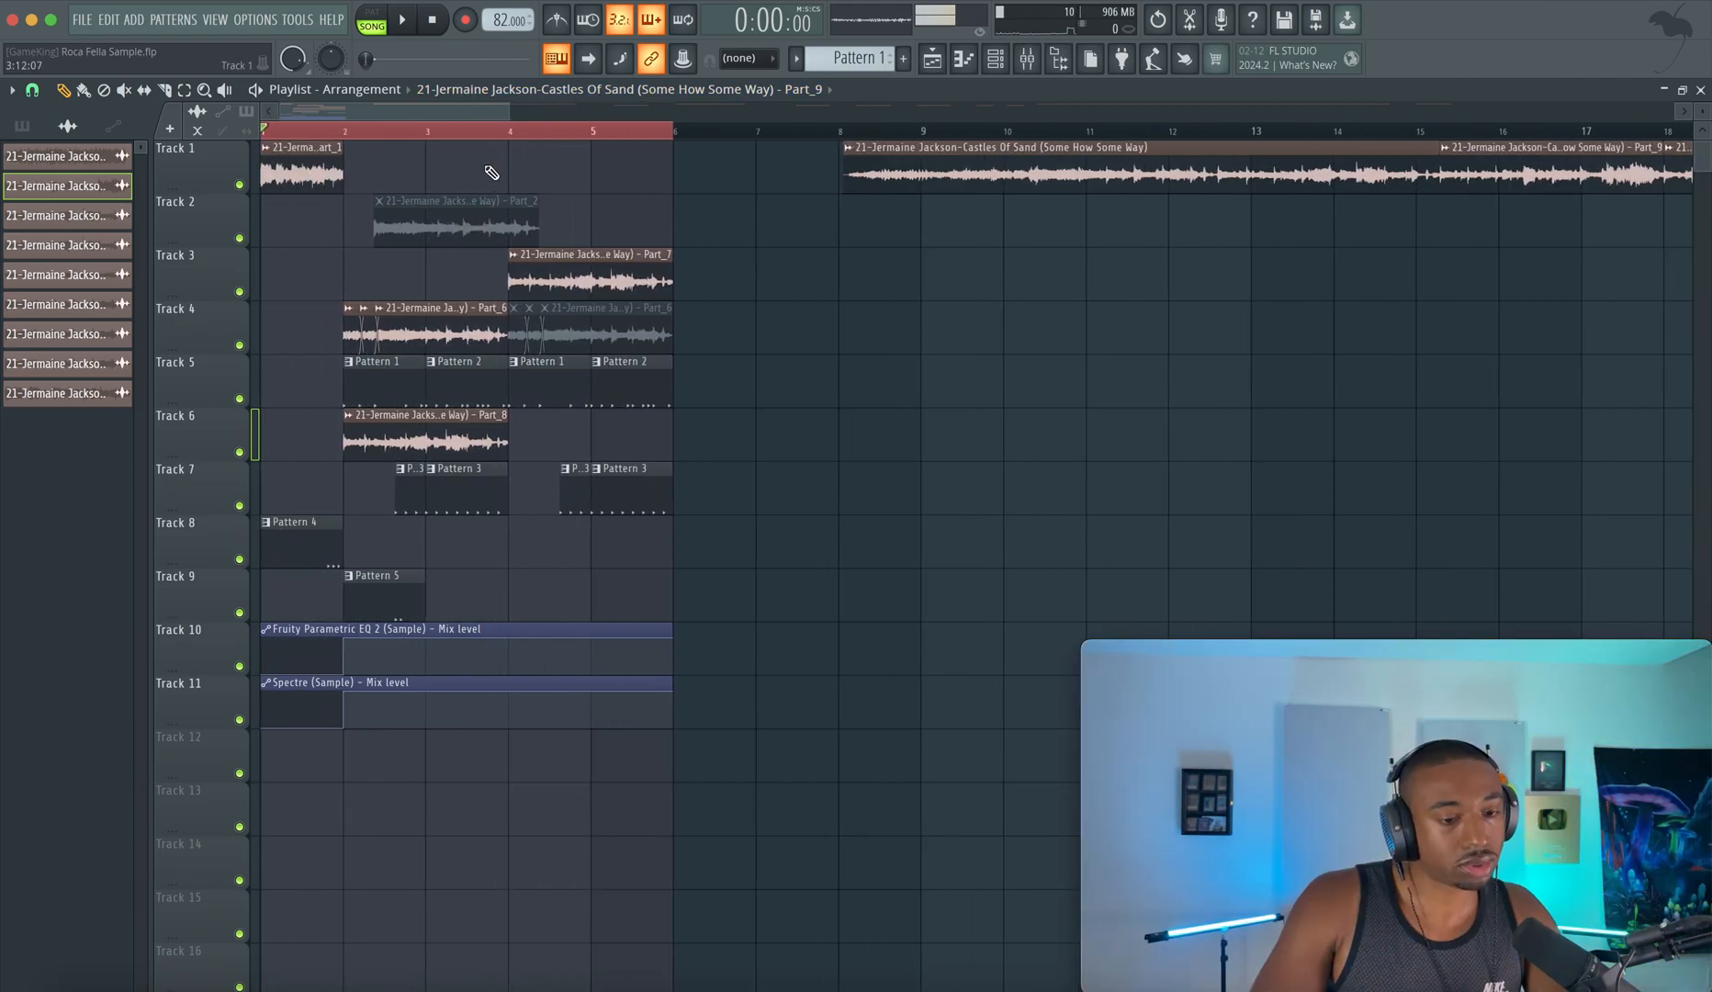
{"action": "key", "text": "space"}
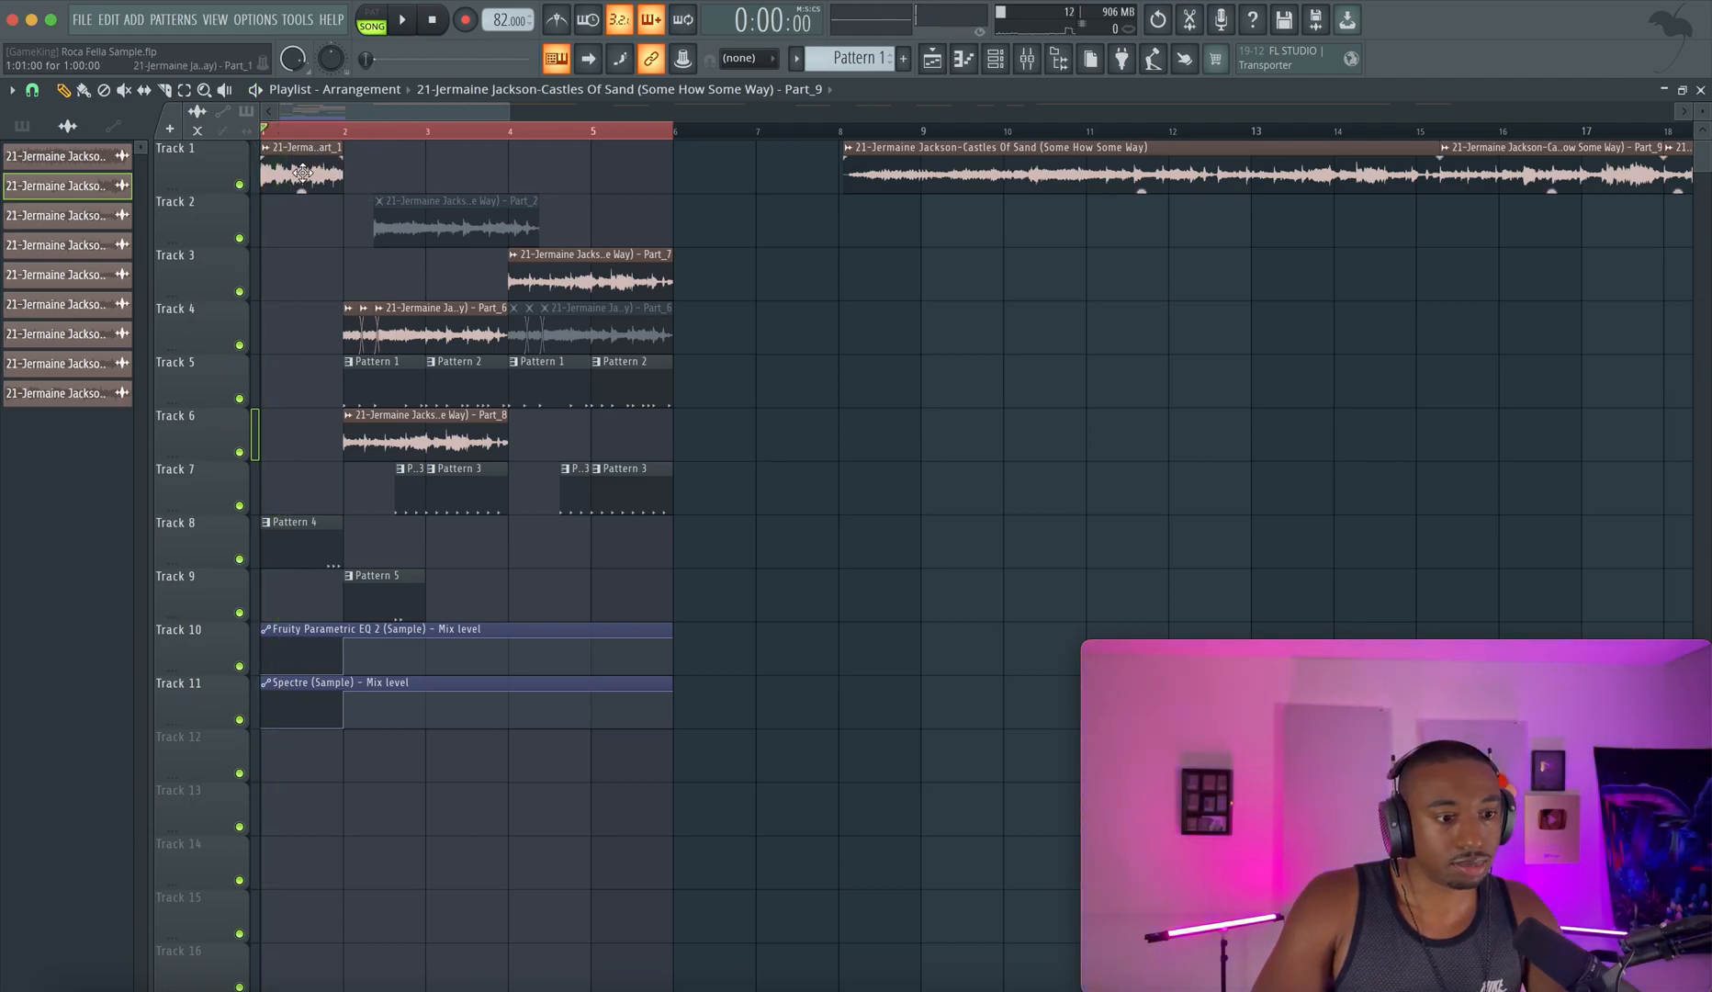
{"action": "key", "text": "space"}
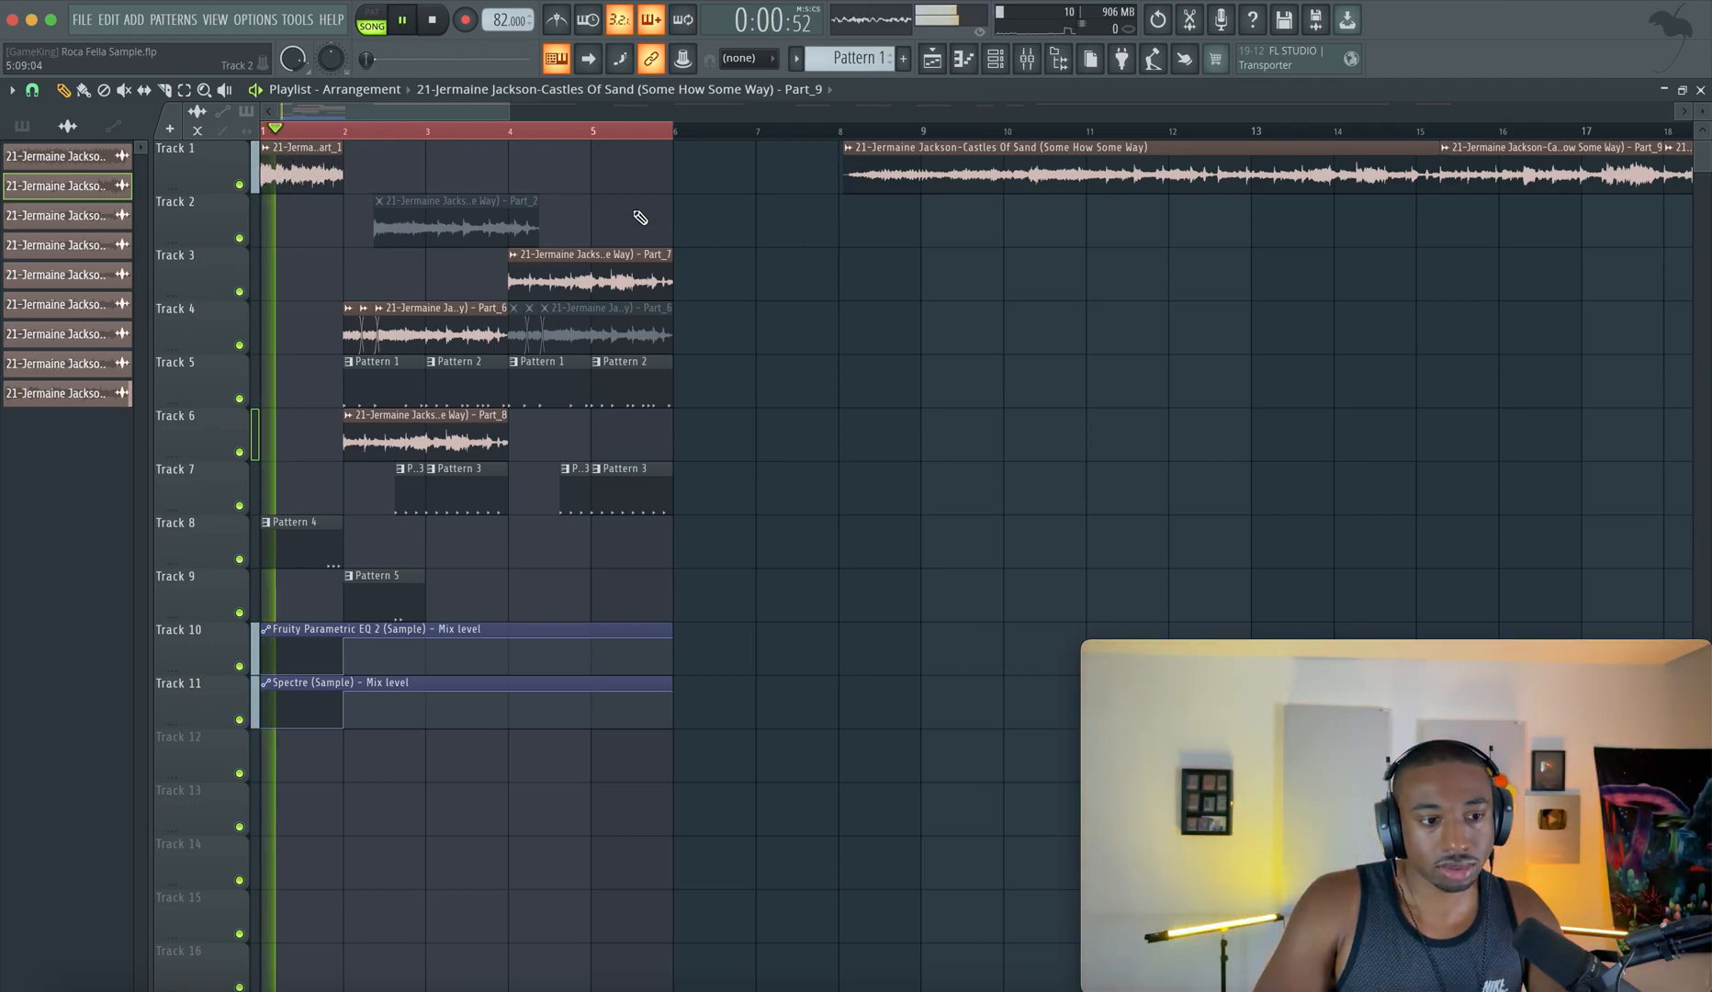
Stop playback and examine the time-stretching pitch of the Part_1 intro clip on Track 1.
{"action": "scroll", "coordinate": [639, 218], "scroll_direction": "down", "scroll_amount": 2}
{"action": "key", "text": "space"}
{"action": "scroll", "coordinate": [992, 198], "scroll_direction": "down", "scroll_amount": 3}
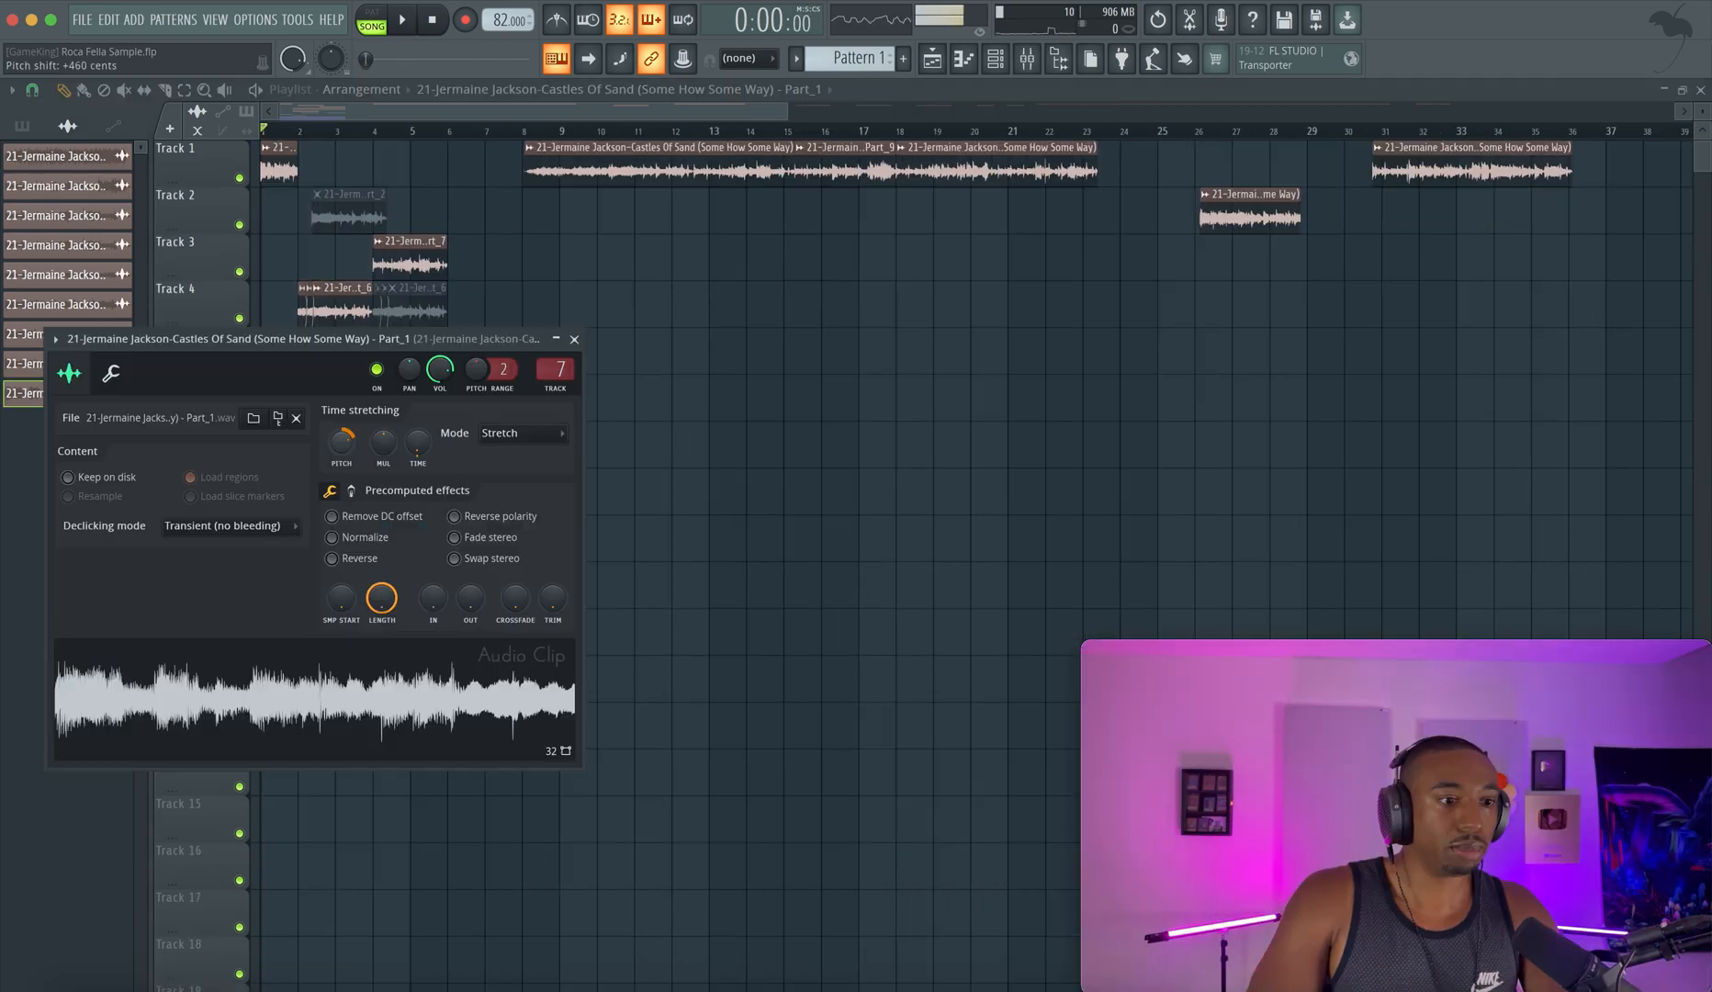
{"action": "left_click", "coordinate": [574, 339]}
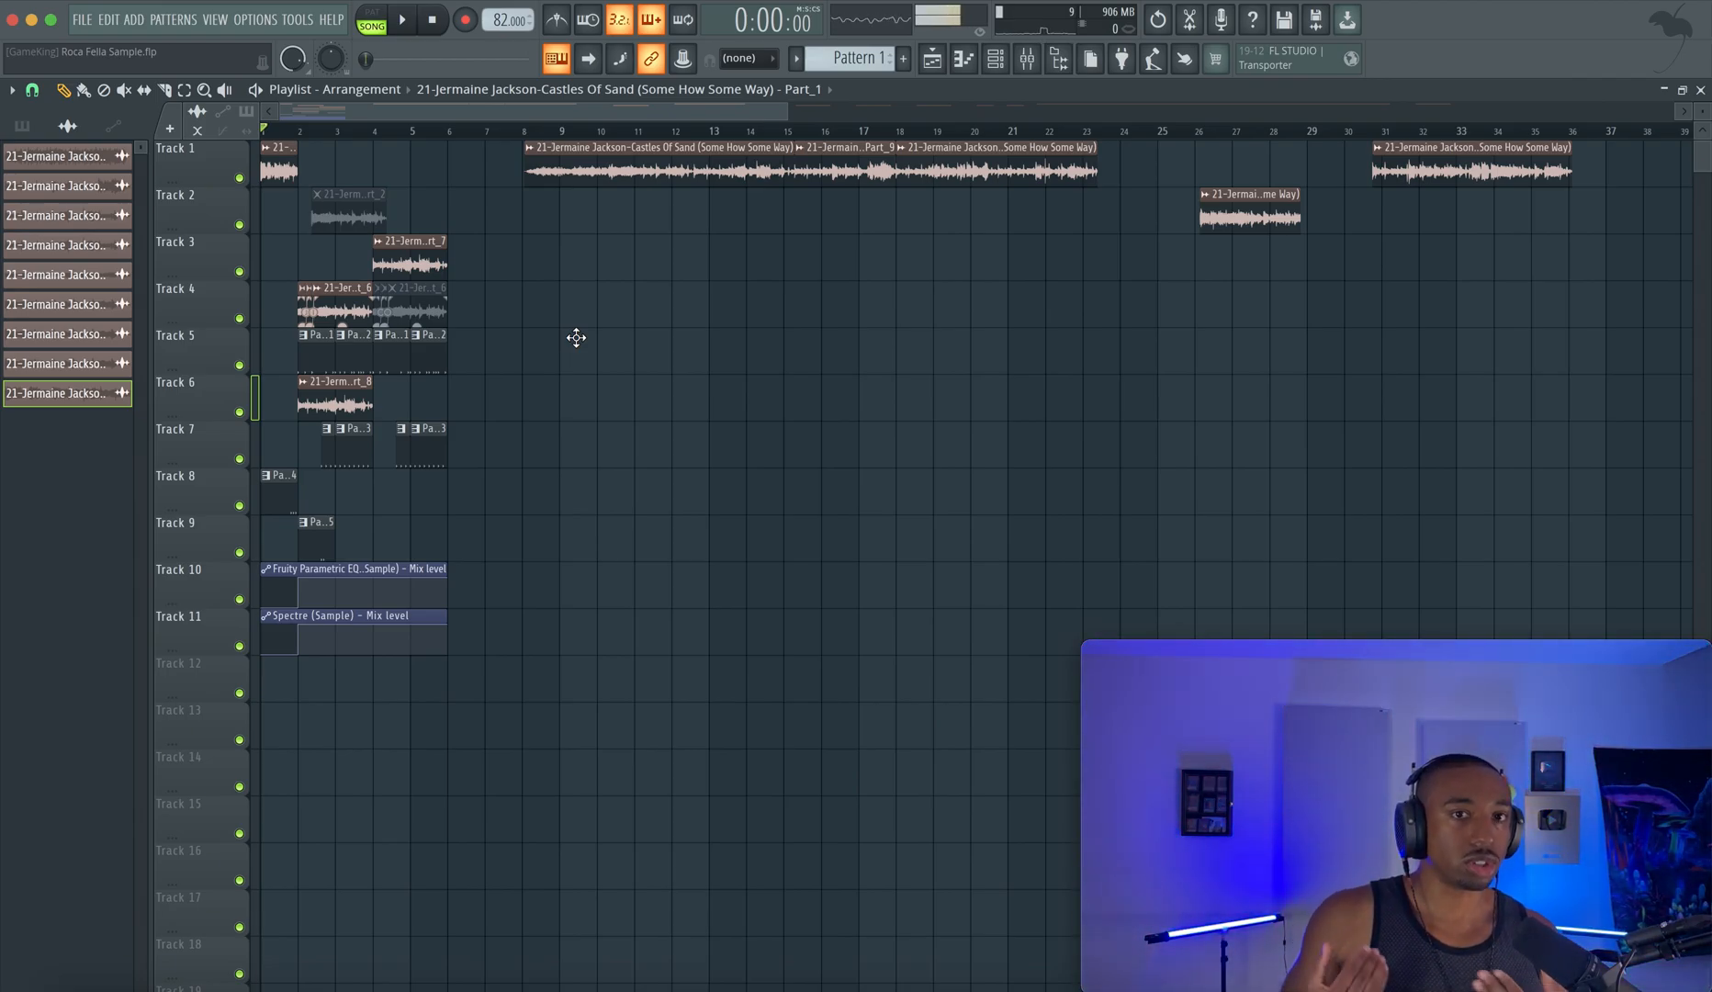
Select bars 2 to 4 in the playlist and play the looped section.
{"action": "scroll", "coordinate": [382, 296], "scroll_direction": "up", "scroll_amount": 3}
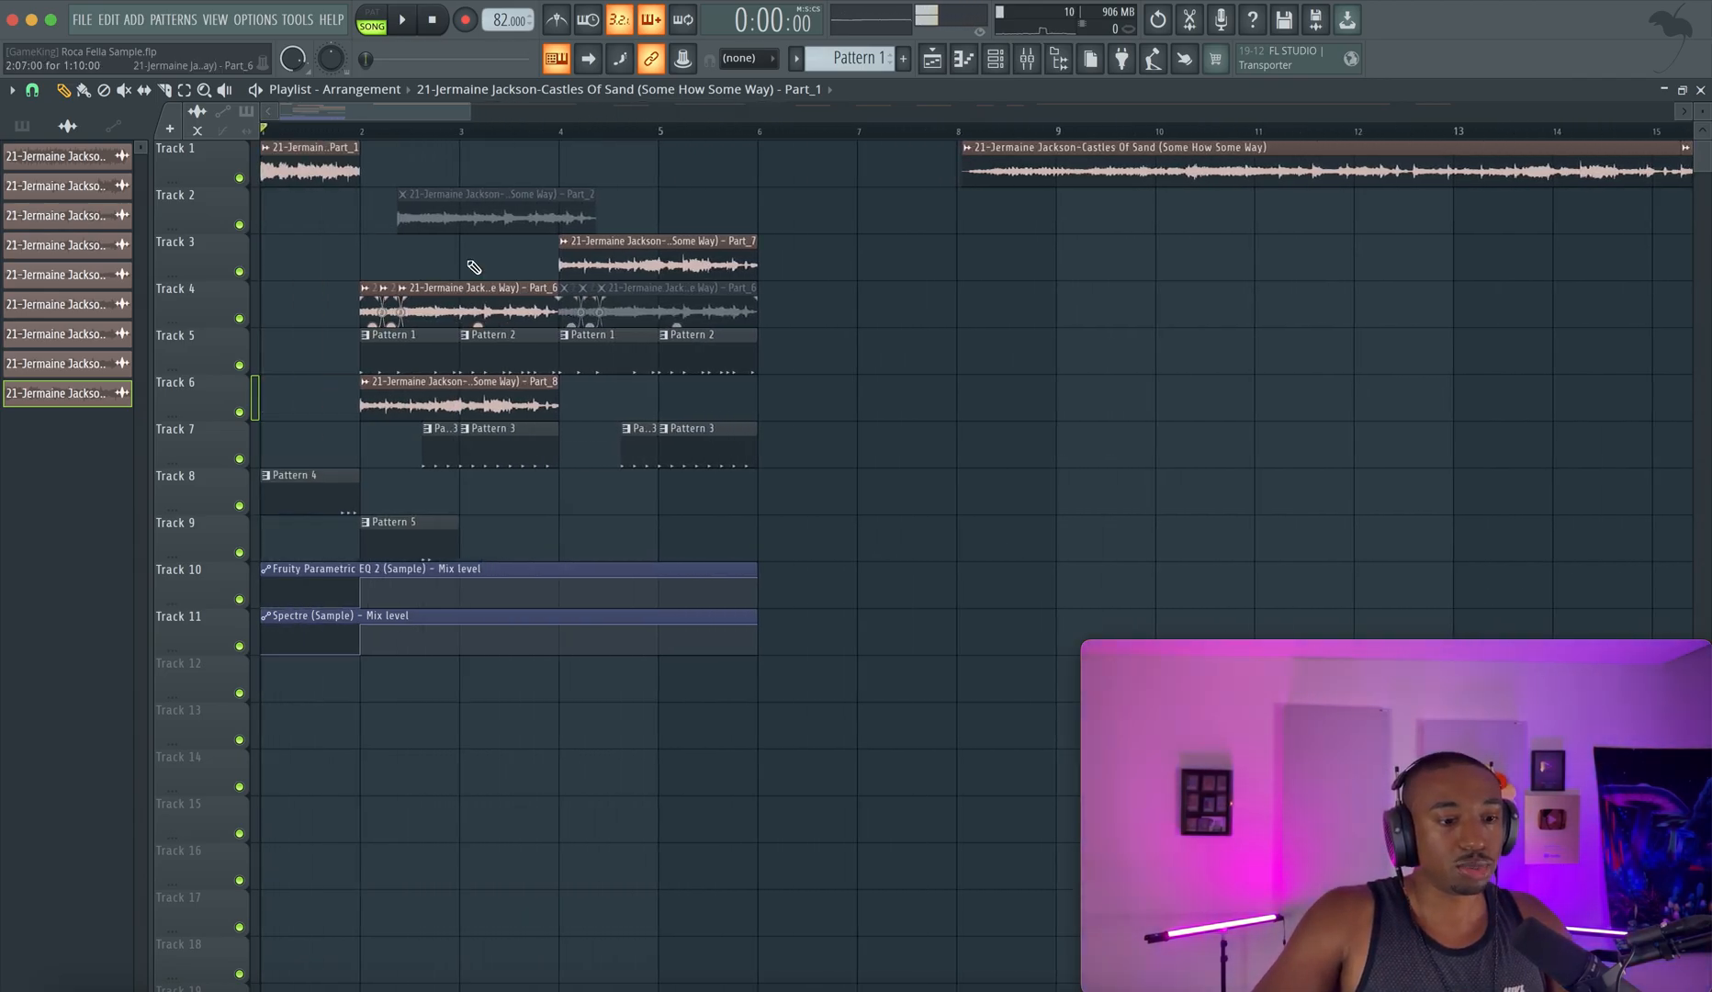
{"action": "left_click_drag", "start_coordinate": [559, 136], "coordinate": [336, 126]}
{"action": "key", "text": "space"}
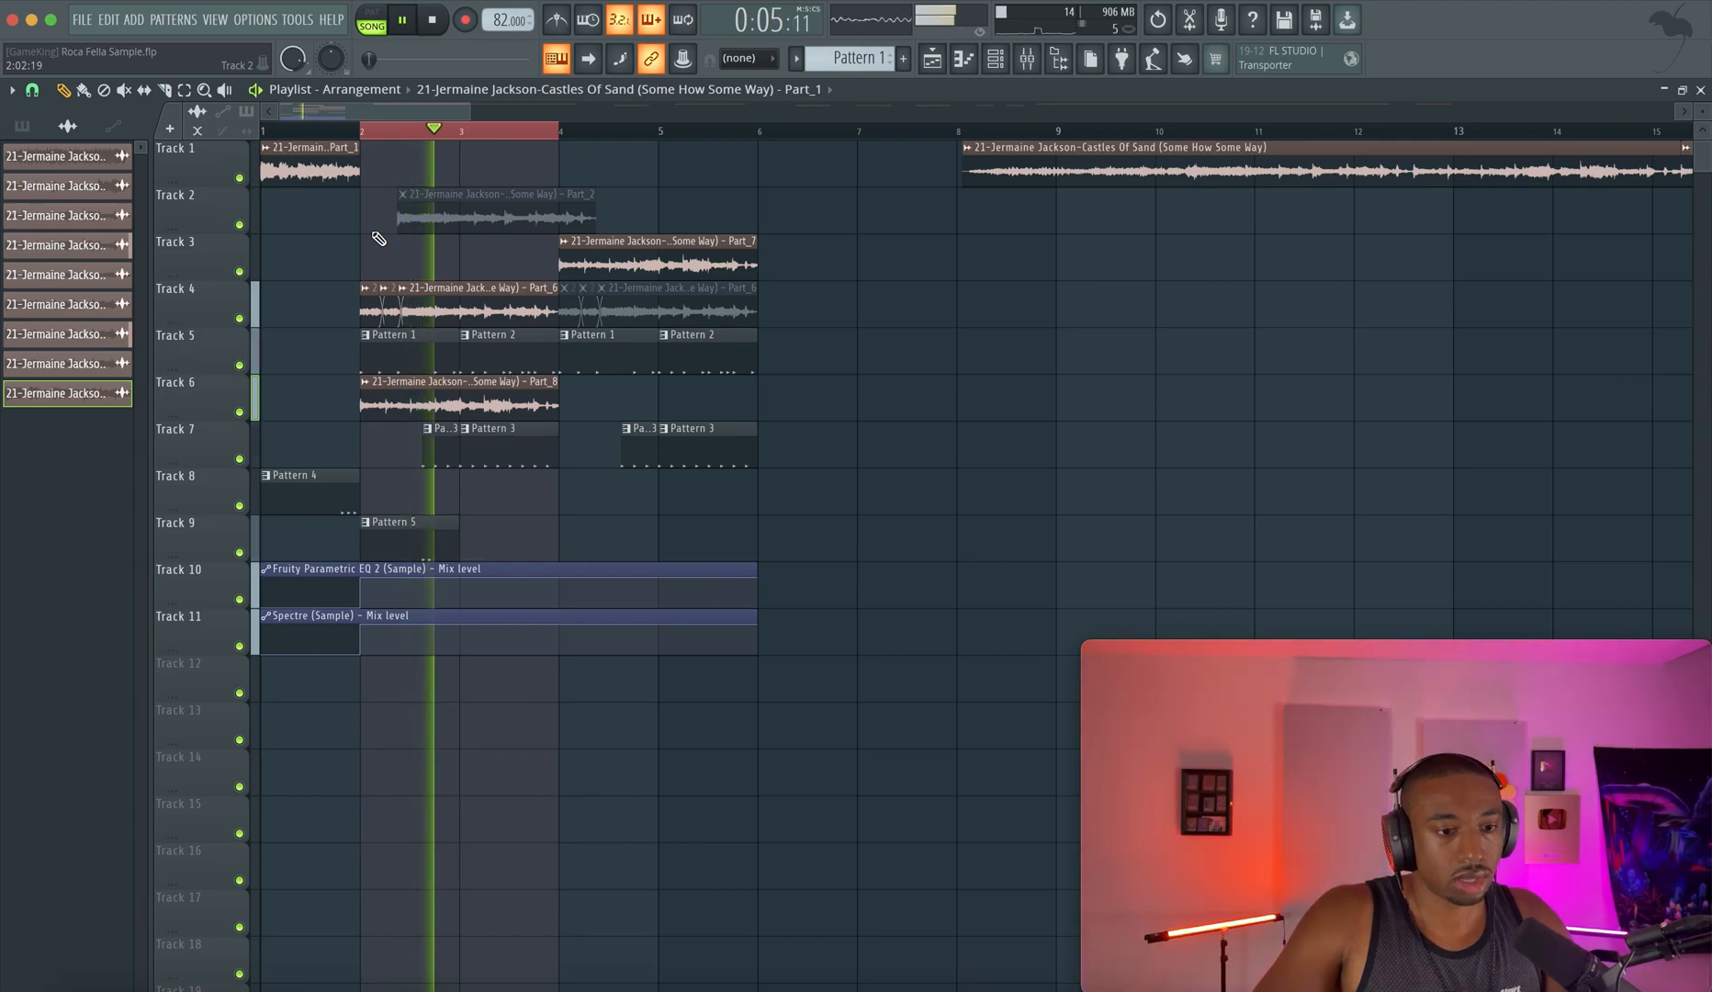
{"action": "key", "text": "space"}
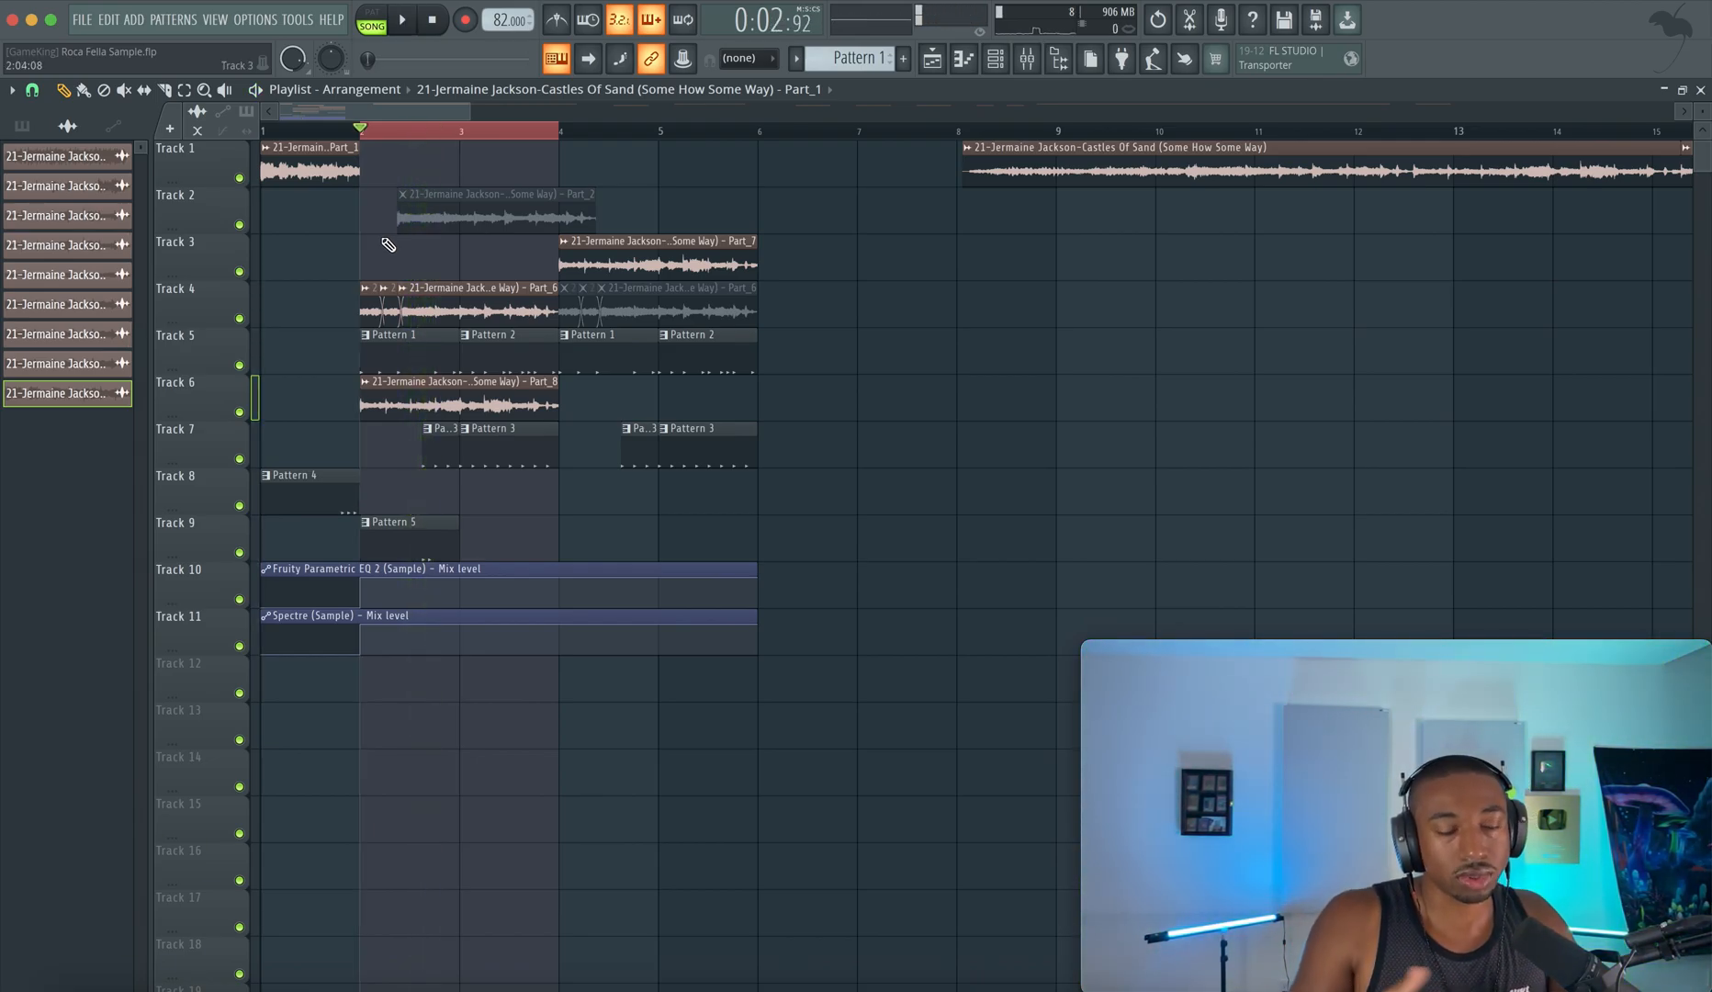
Extend the loop selection to cover bars 2 to 6 and play it briefly.
{"action": "left_click_drag", "start_coordinate": [359, 129], "coordinate": [729, 186]}
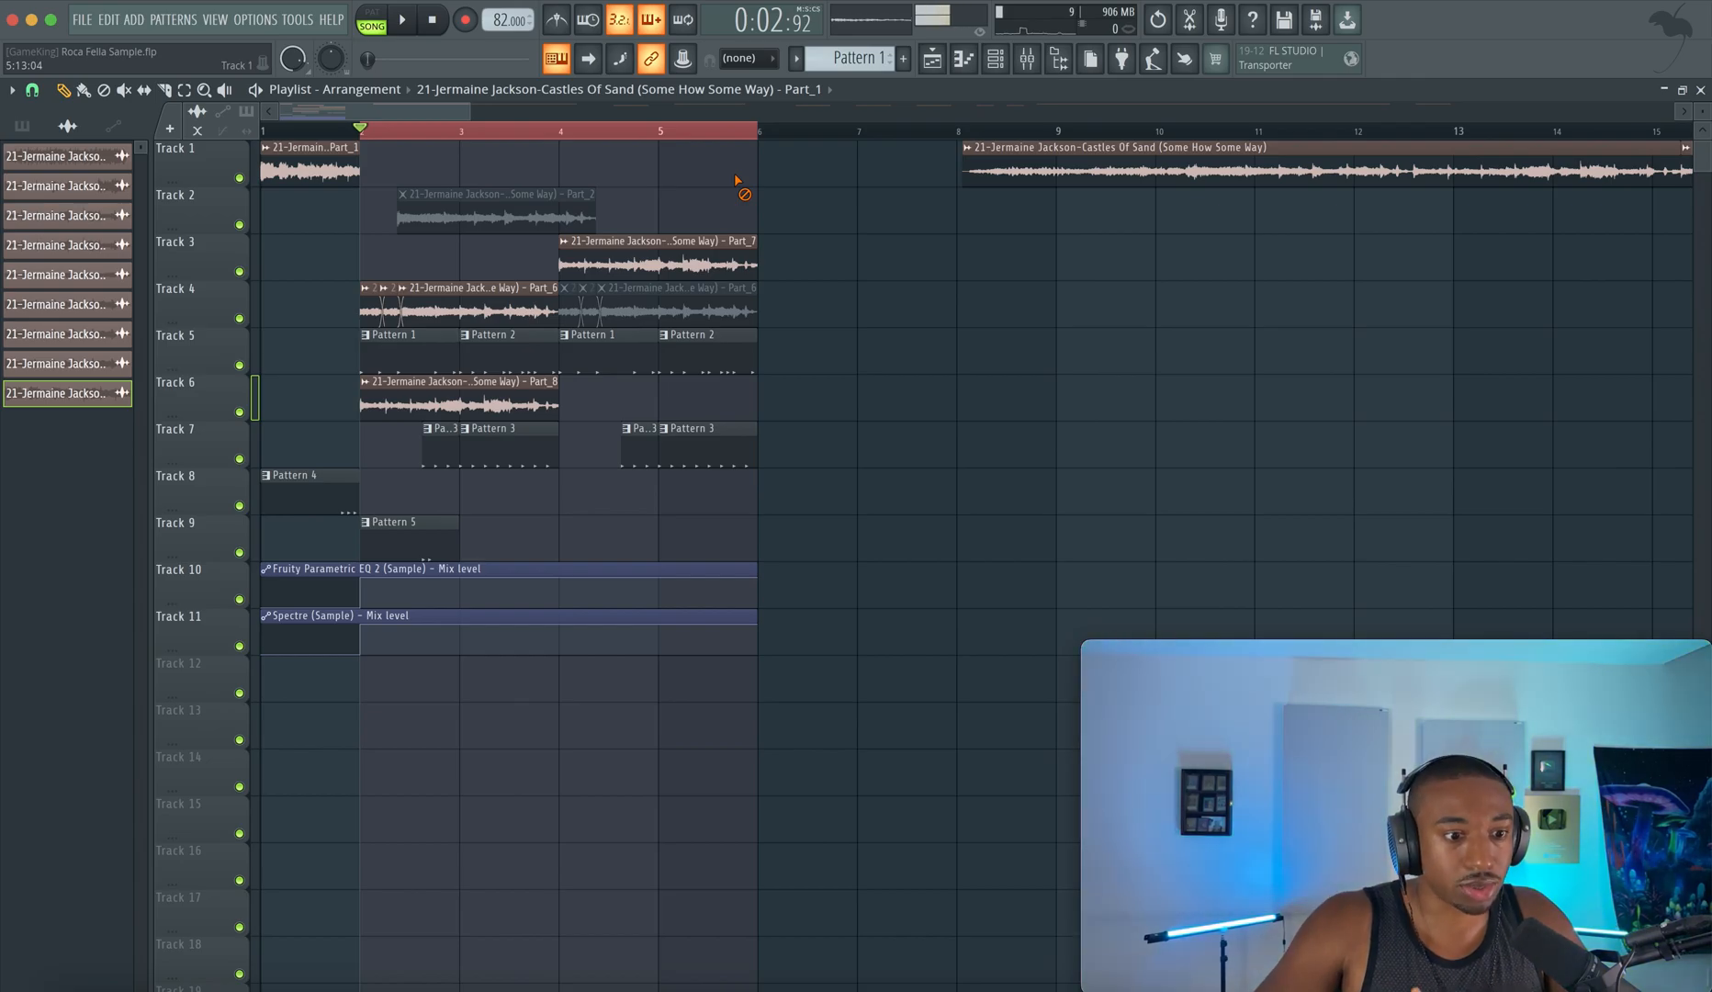
{"action": "key", "text": "space"}
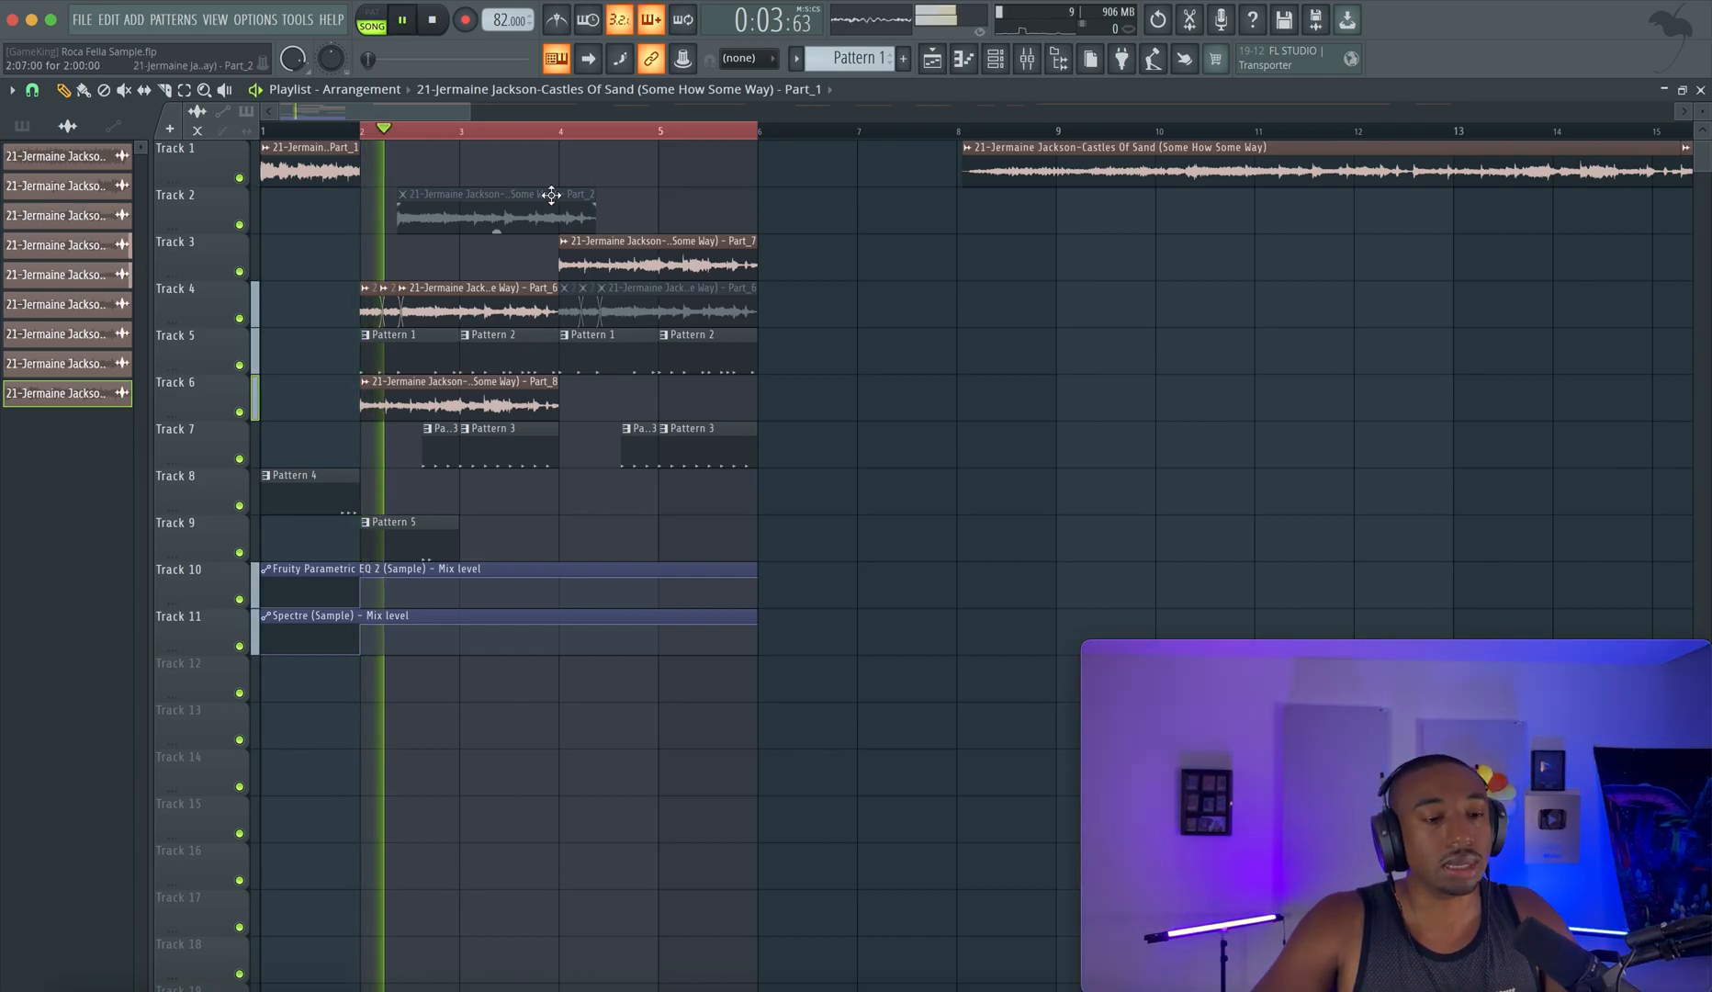
{"action": "key", "text": "space"}
Increase Track 4's height to examine the waveforms and crossfades of its chops.
{"action": "scroll", "coordinate": [254, 317], "scroll_direction": "up", "scroll_amount": 4}
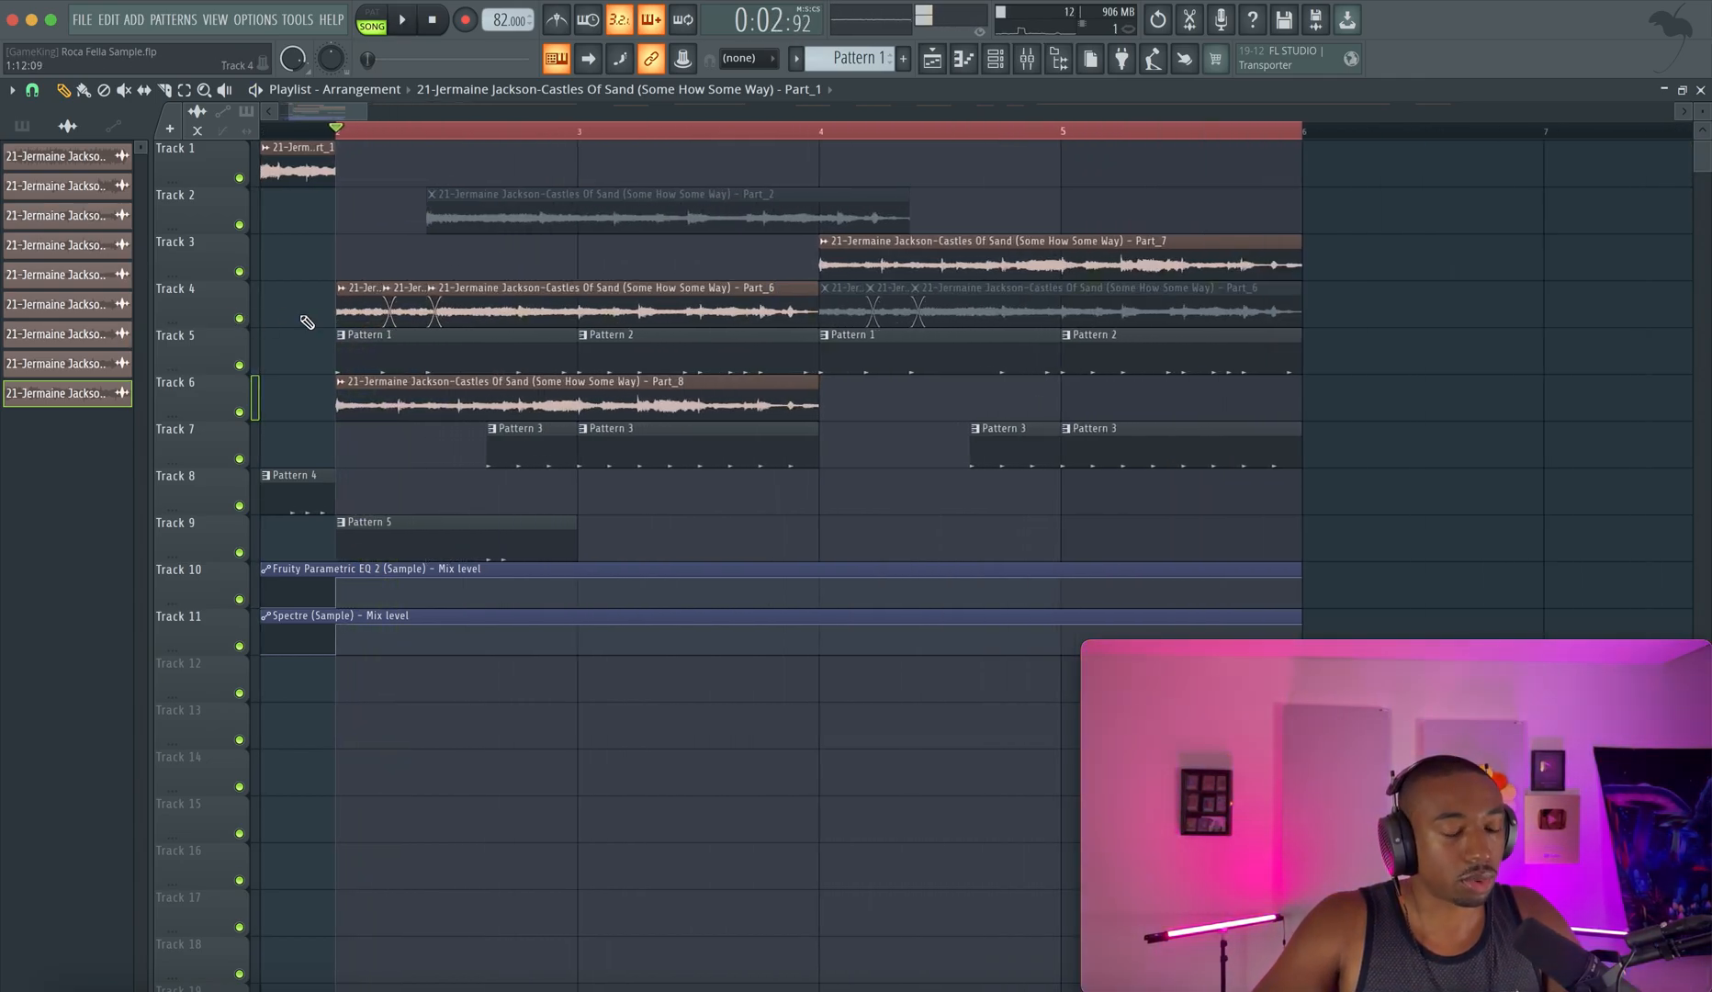
{"action": "scroll", "coordinate": [307, 322], "scroll_direction": "up", "scroll_amount": 3}
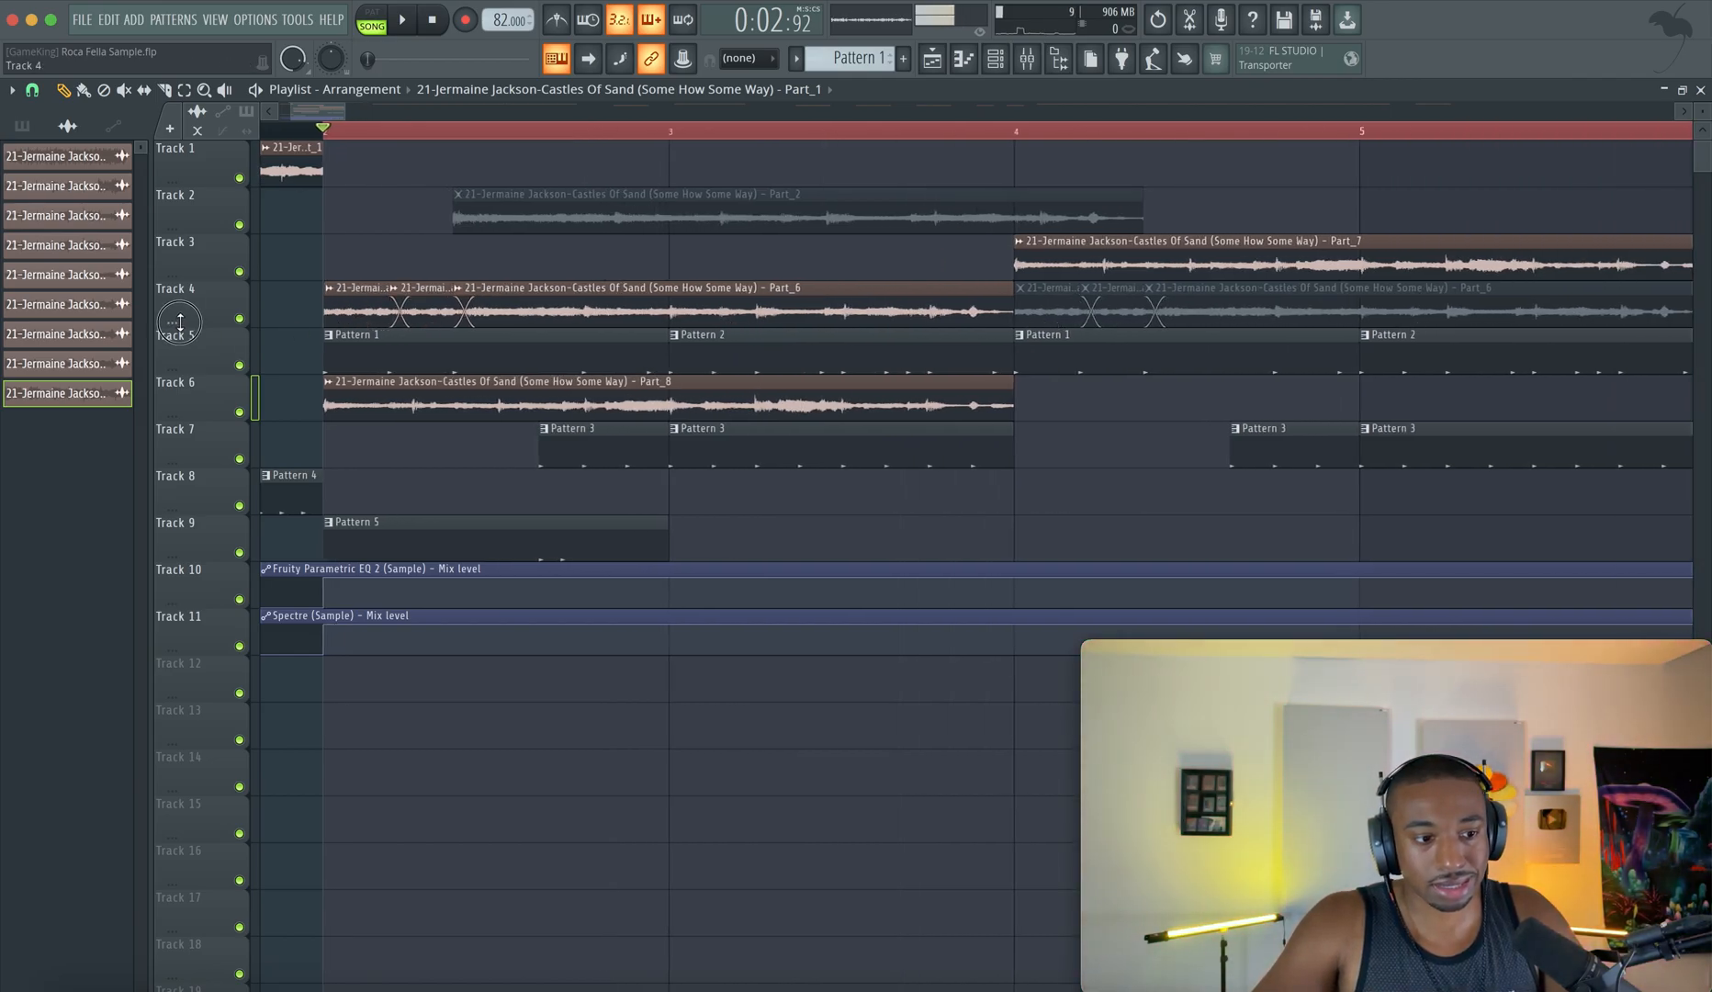
{"action": "left_click_drag", "start_coordinate": [180, 322], "coordinate": [181, 401]}
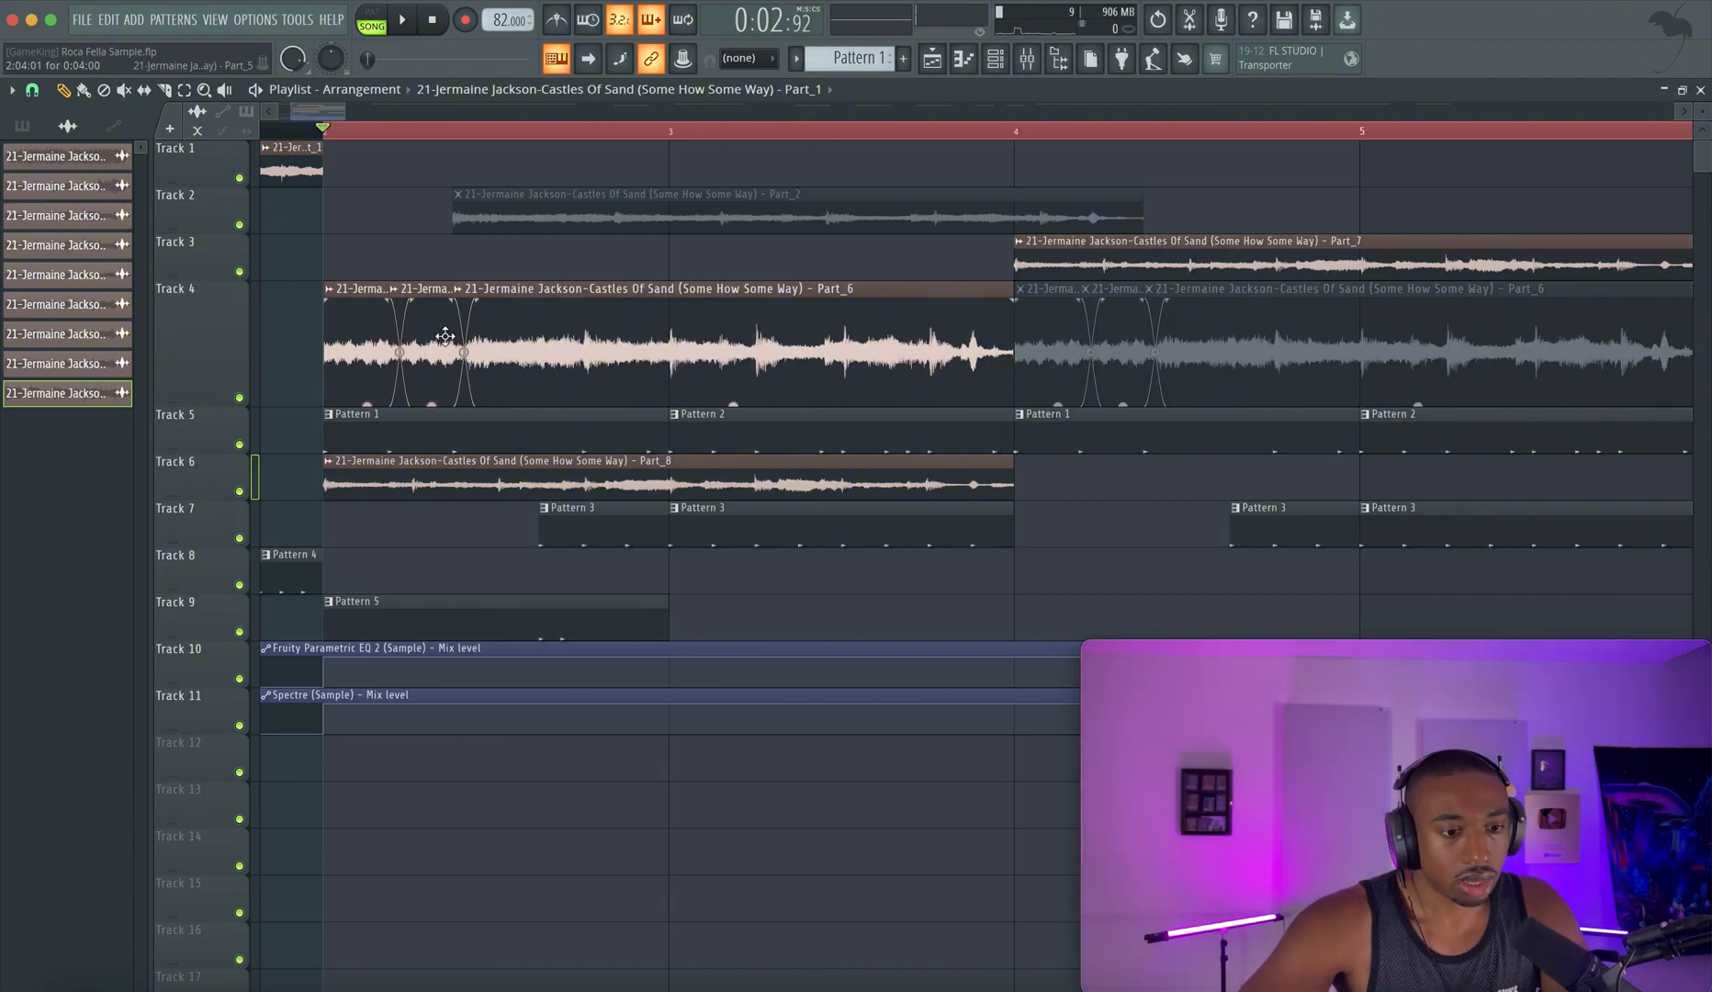
{"action": "scroll", "coordinate": [445, 332], "scroll_direction": "down", "scroll_amount": 3}
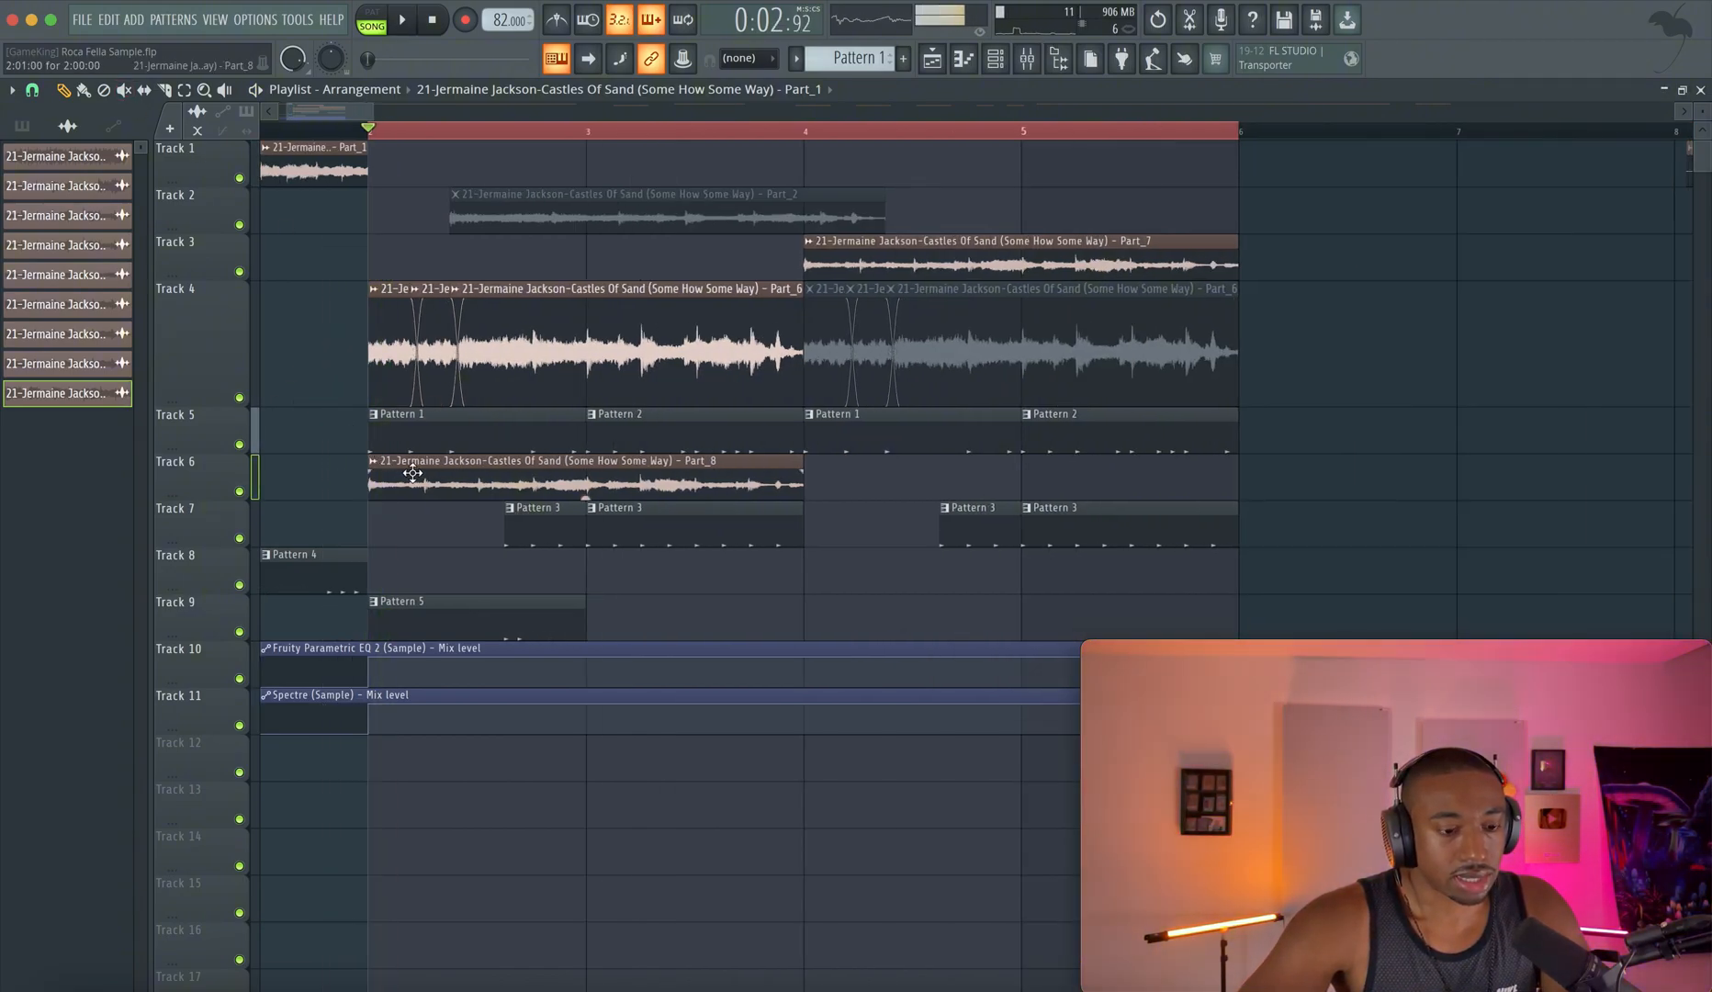
Examine the Part_8 clip's channel settings and the Fruity Parametric EQ 2 on its mixer track, and close the windows.
{"action": "double_click", "coordinate": [377, 472]}
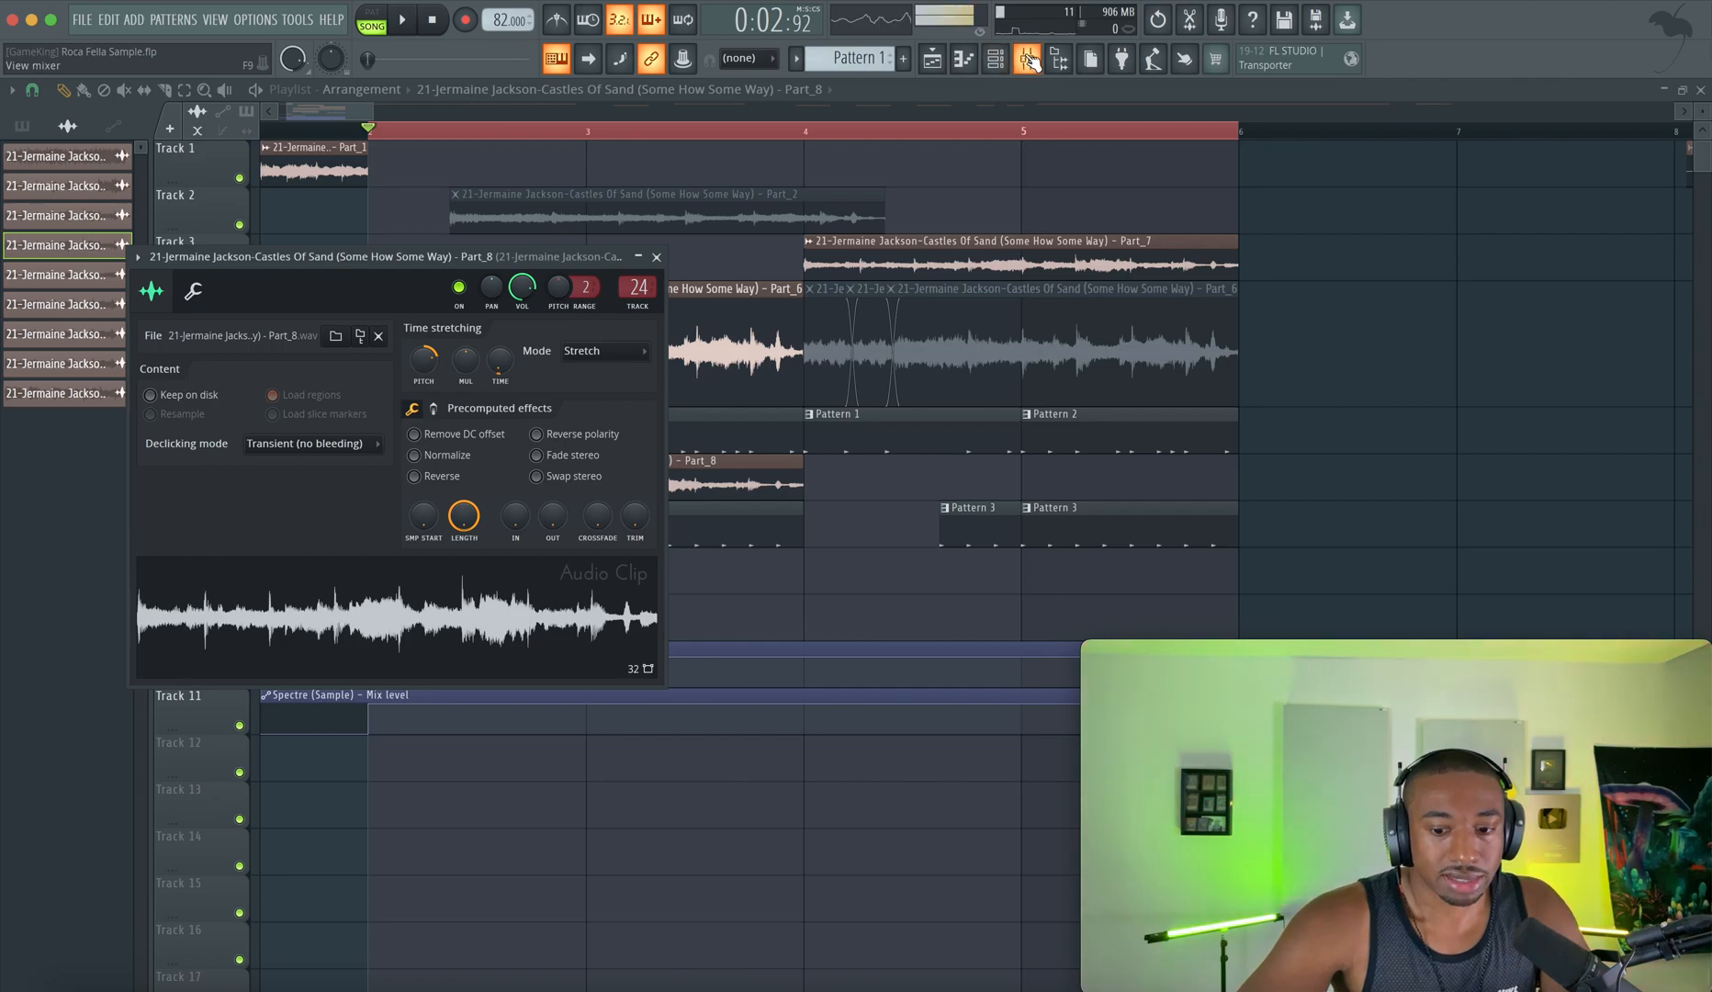
{"action": "left_click", "coordinate": [1030, 61]}
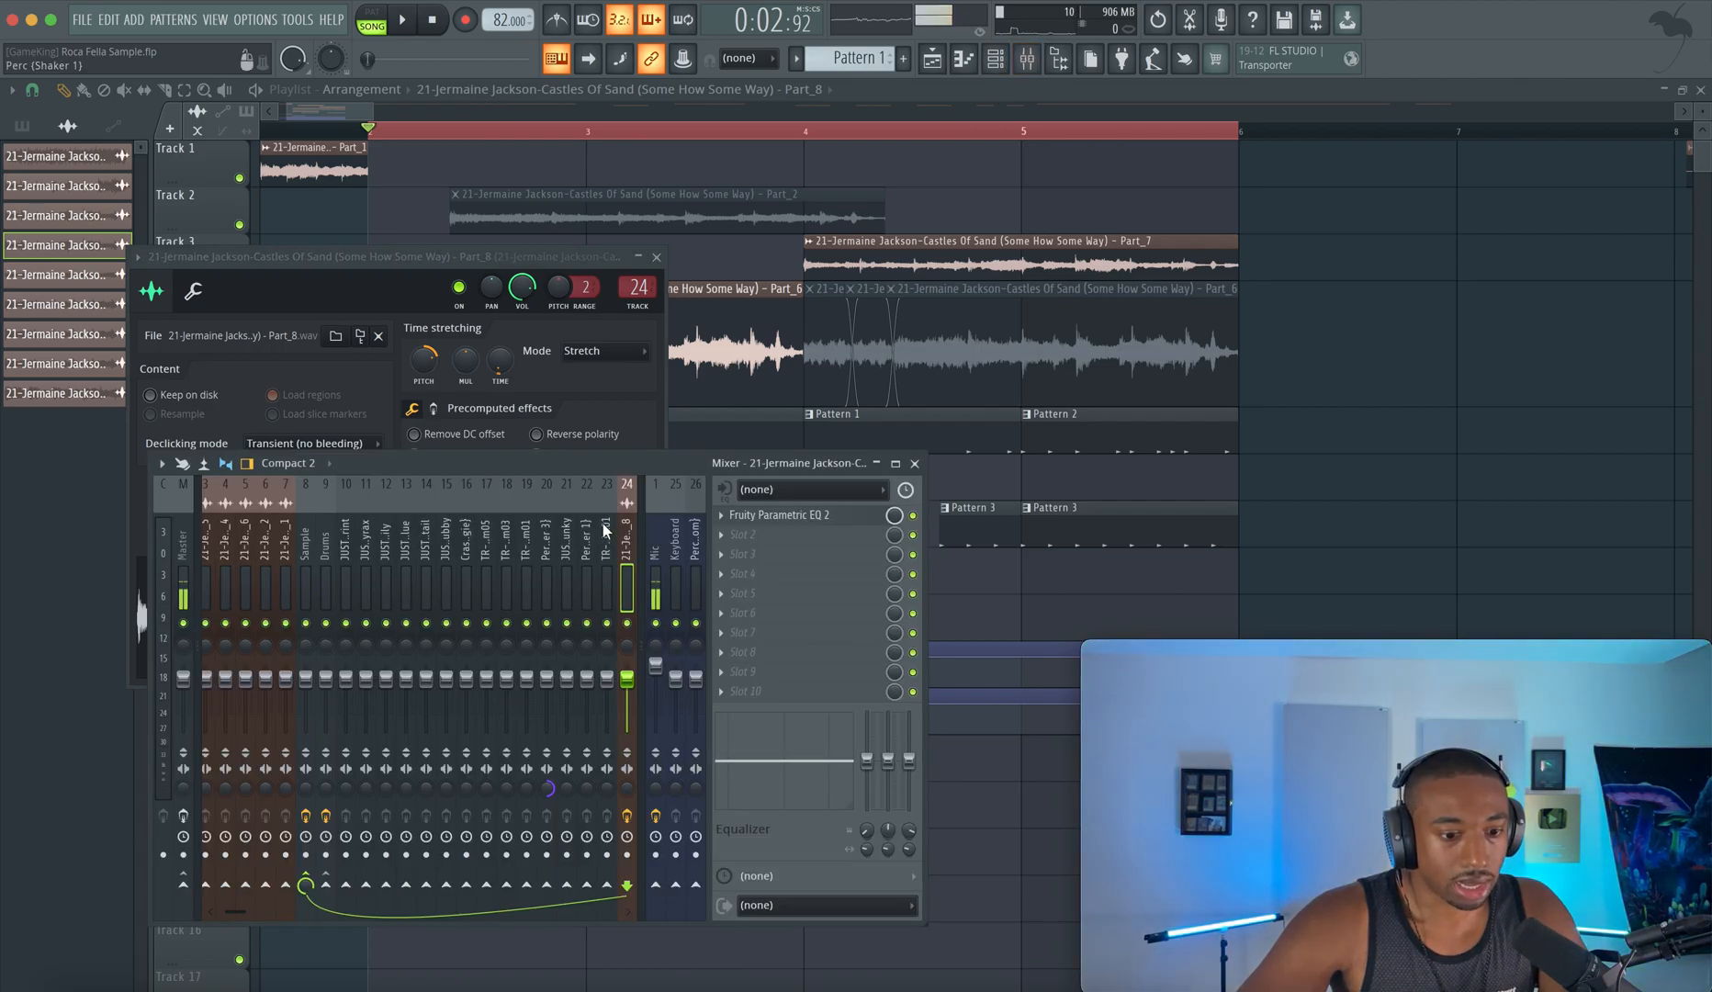
{"action": "left_click", "coordinate": [826, 517]}
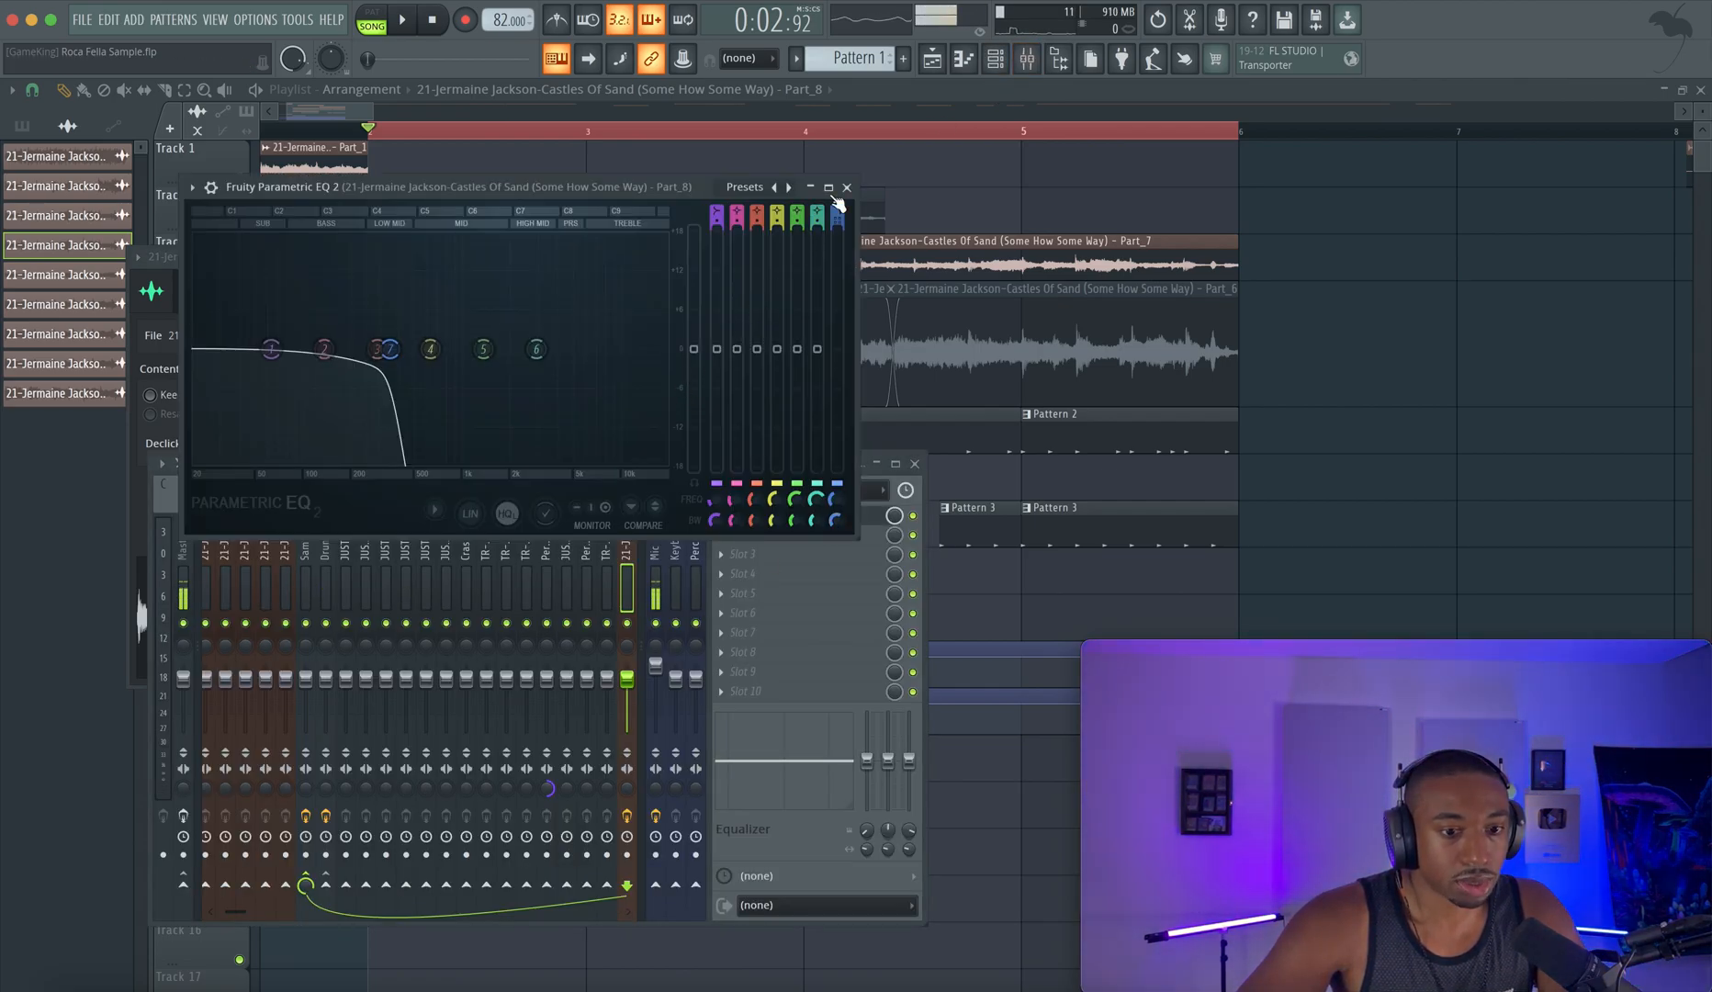
{"action": "left_click", "coordinate": [847, 188]}
{"action": "left_click", "coordinate": [959, 187]}
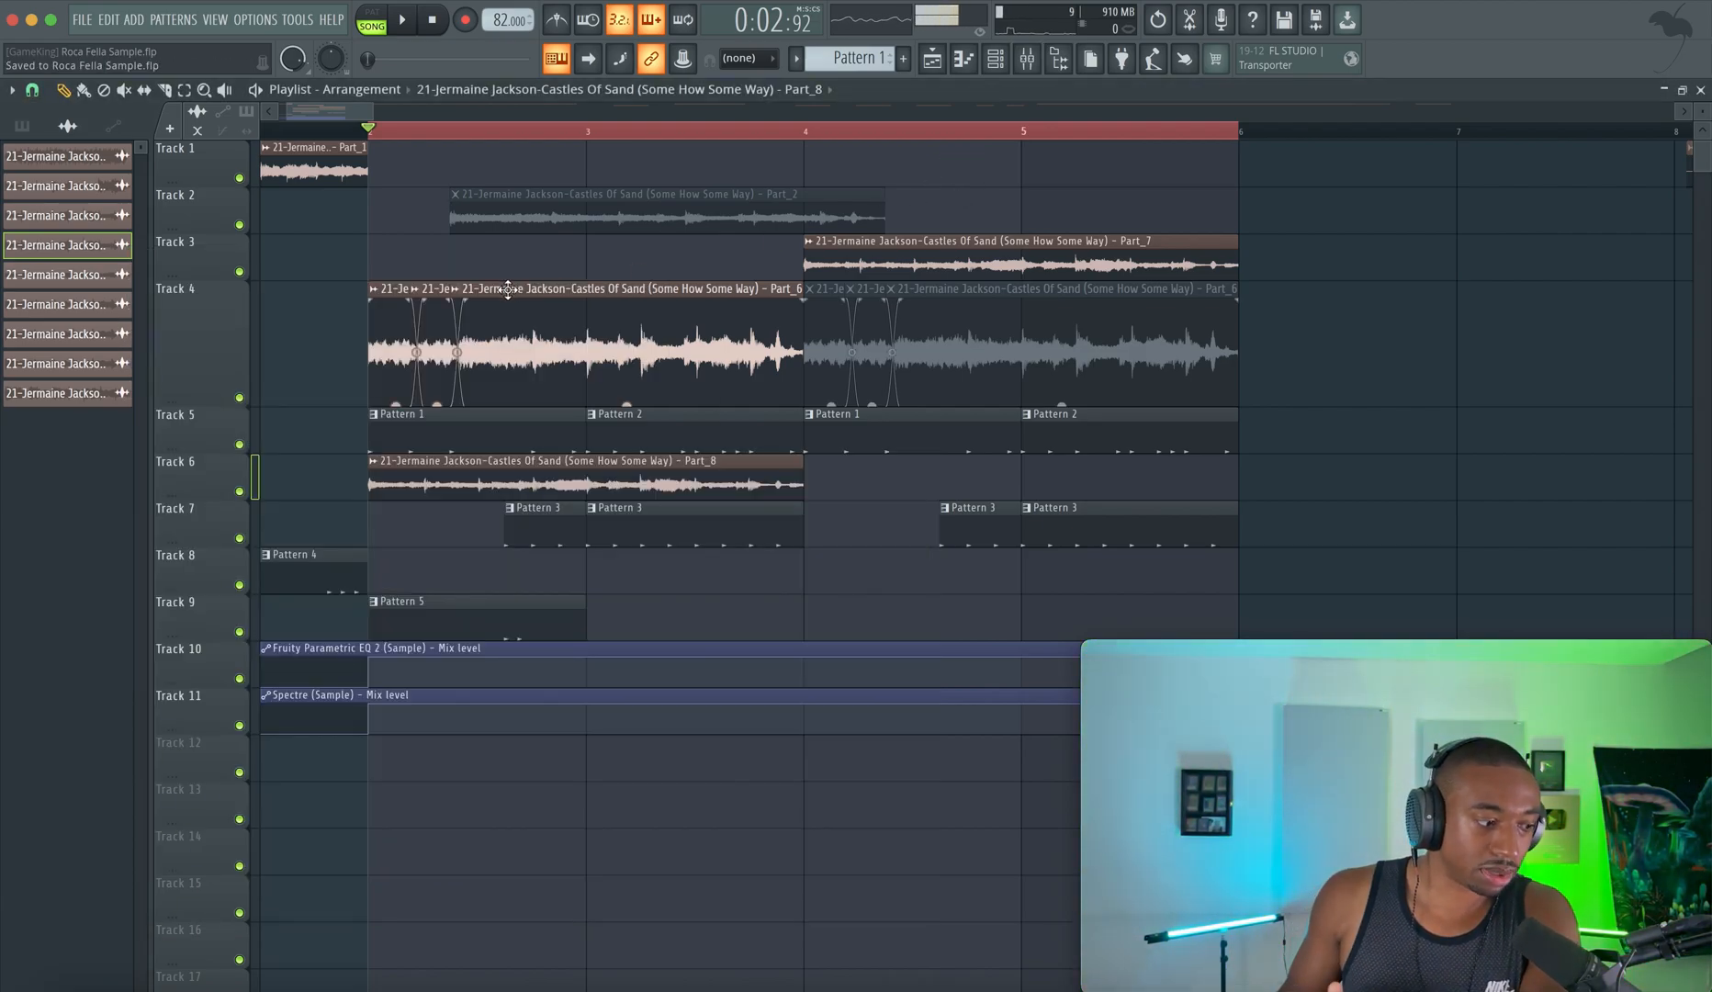
Solo Track 6 and play its Part_8 clip on its own.
{"action": "right_click", "coordinate": [239, 492]}
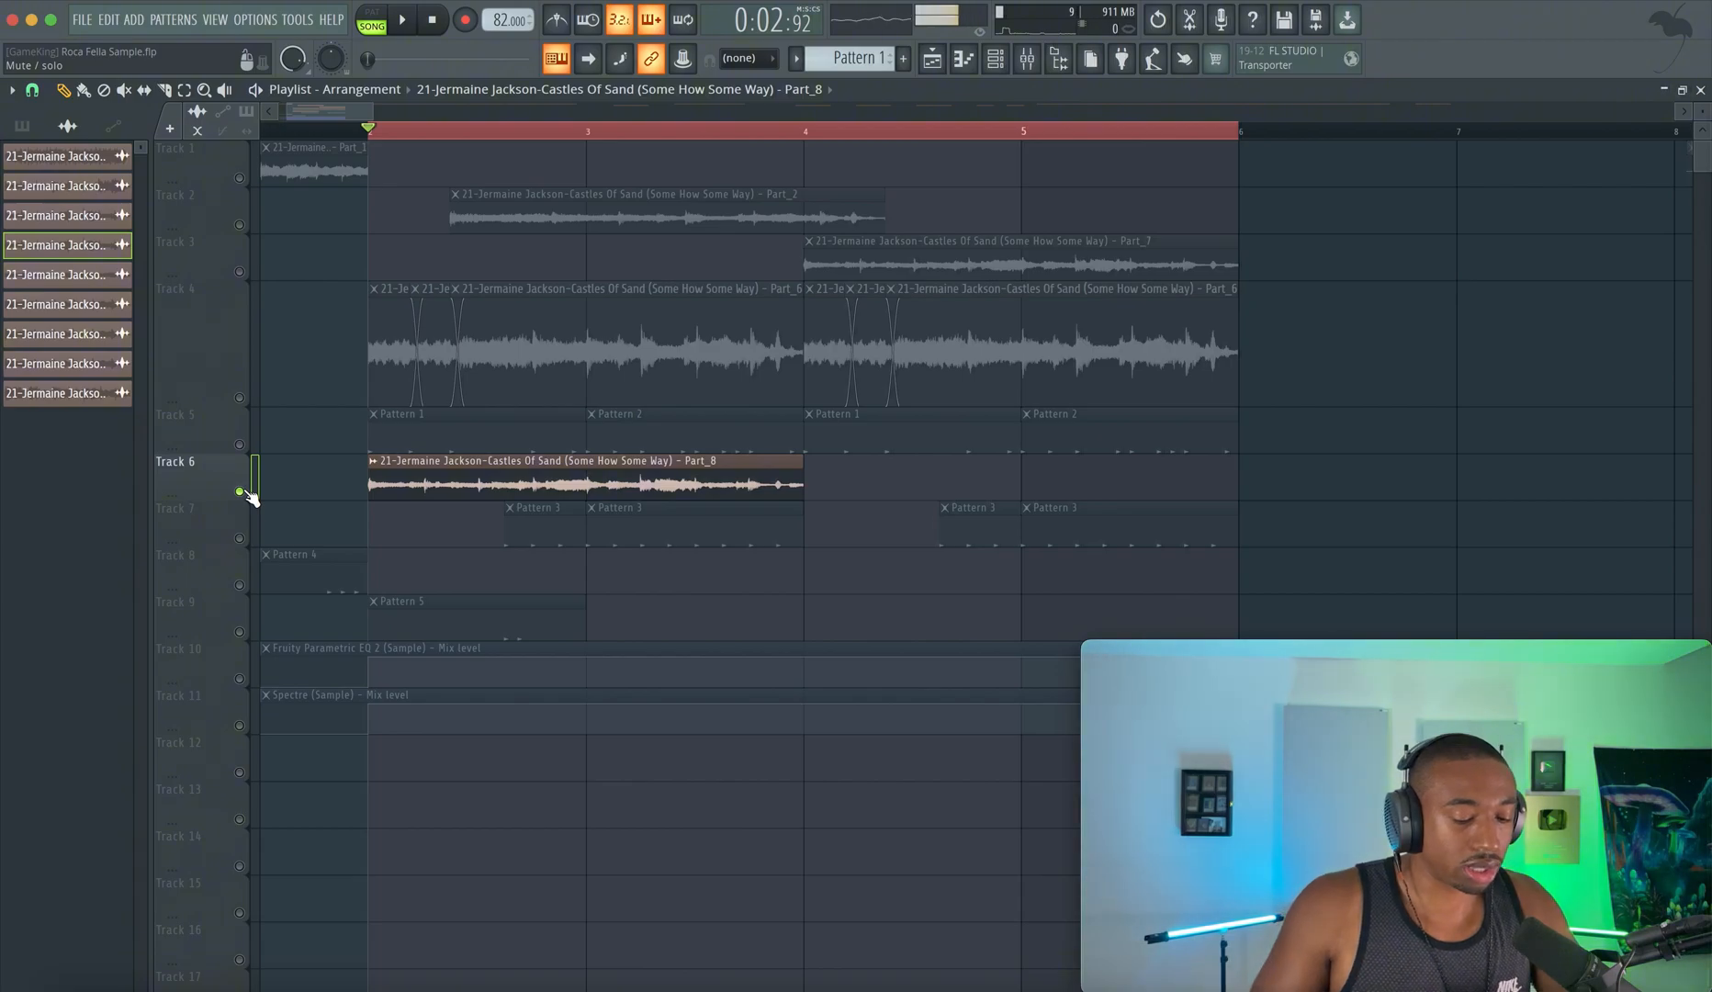
{"action": "key", "text": "space"}
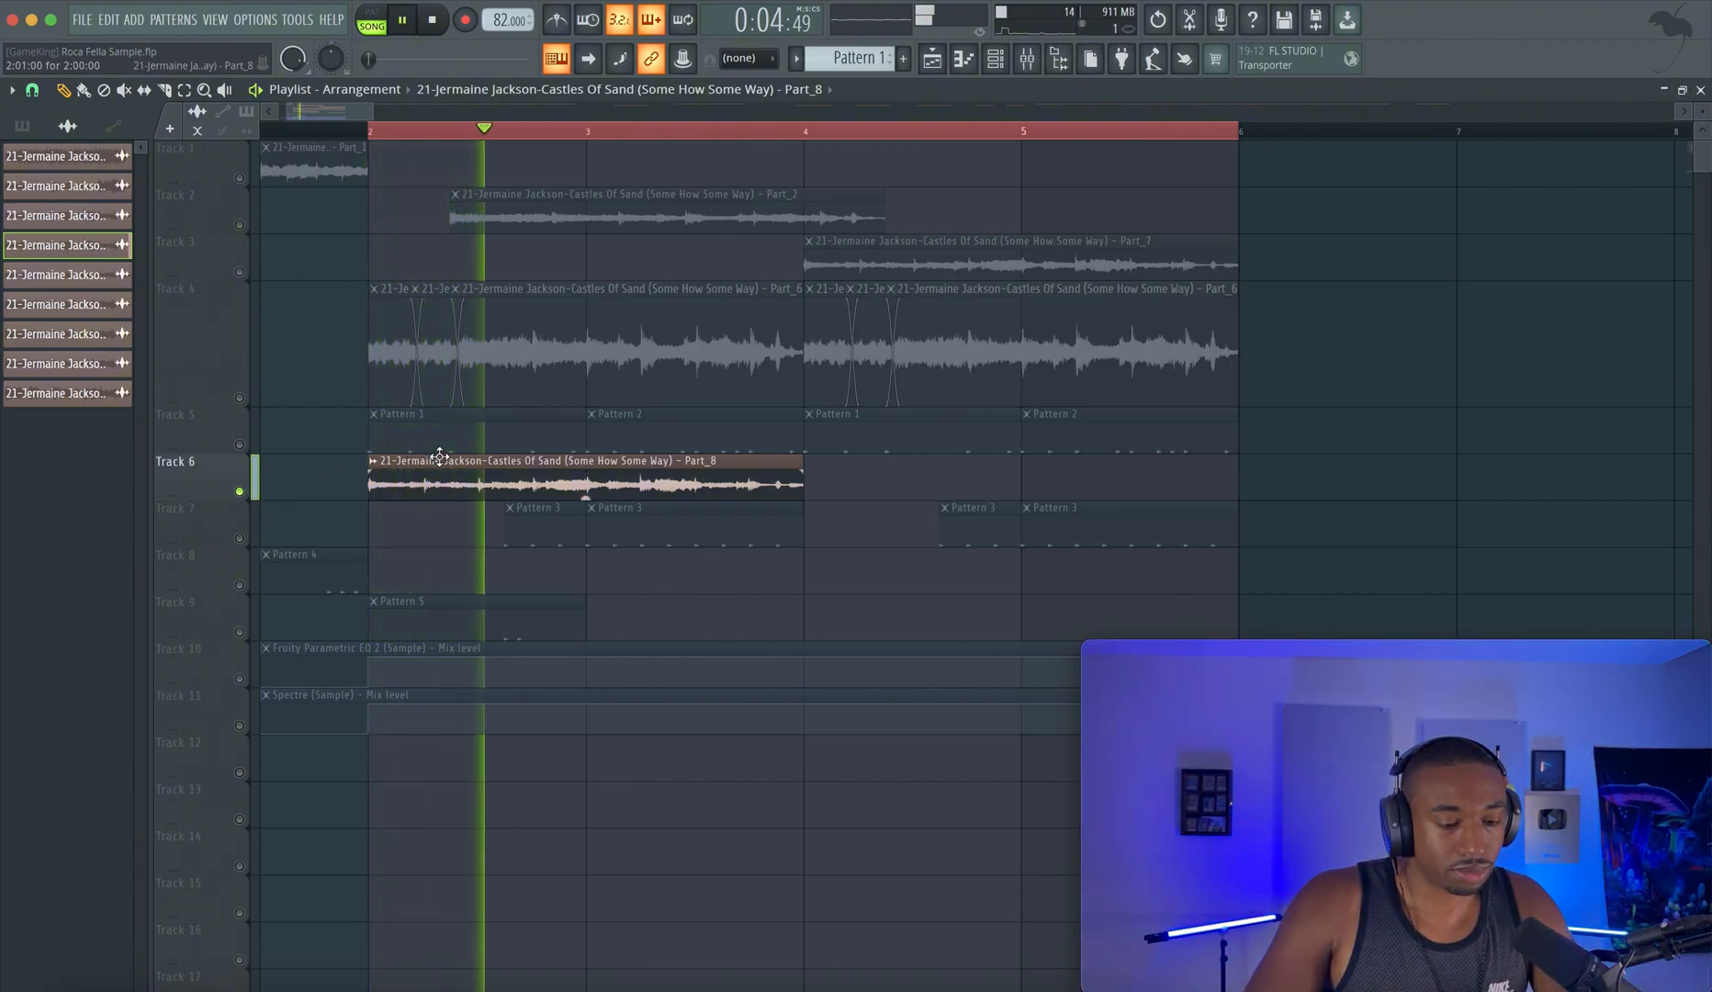
{"action": "key", "text": "space"}
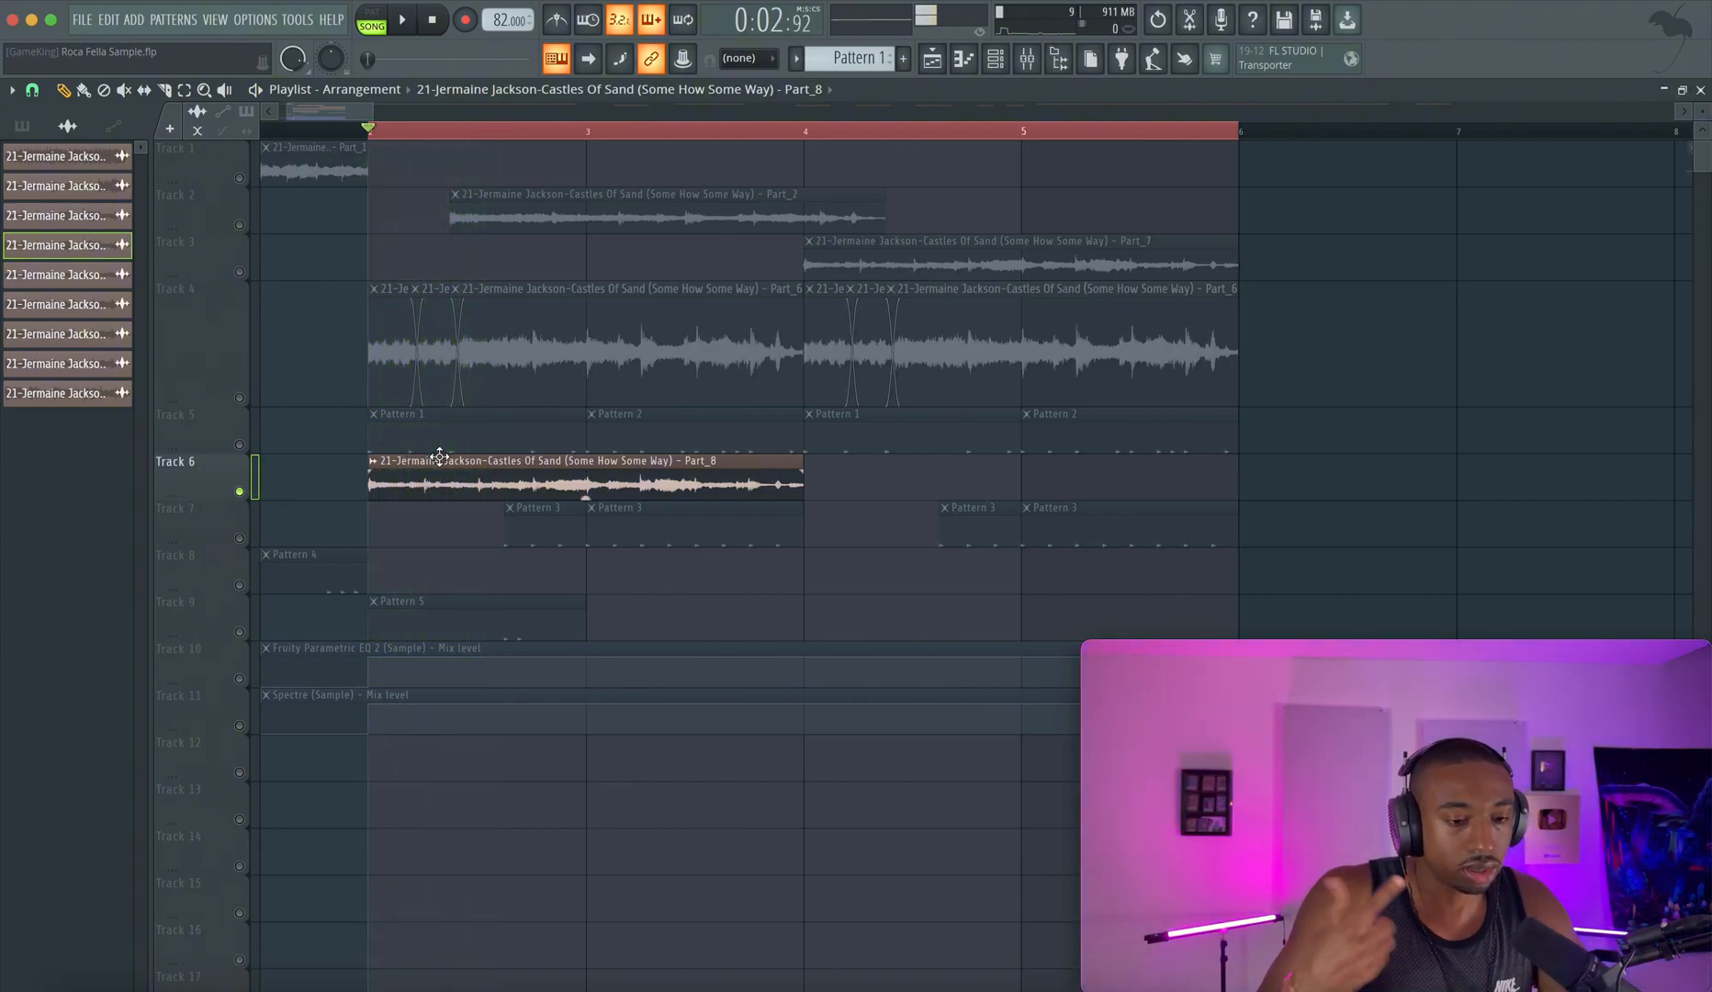
{"action": "key", "text": "space"}
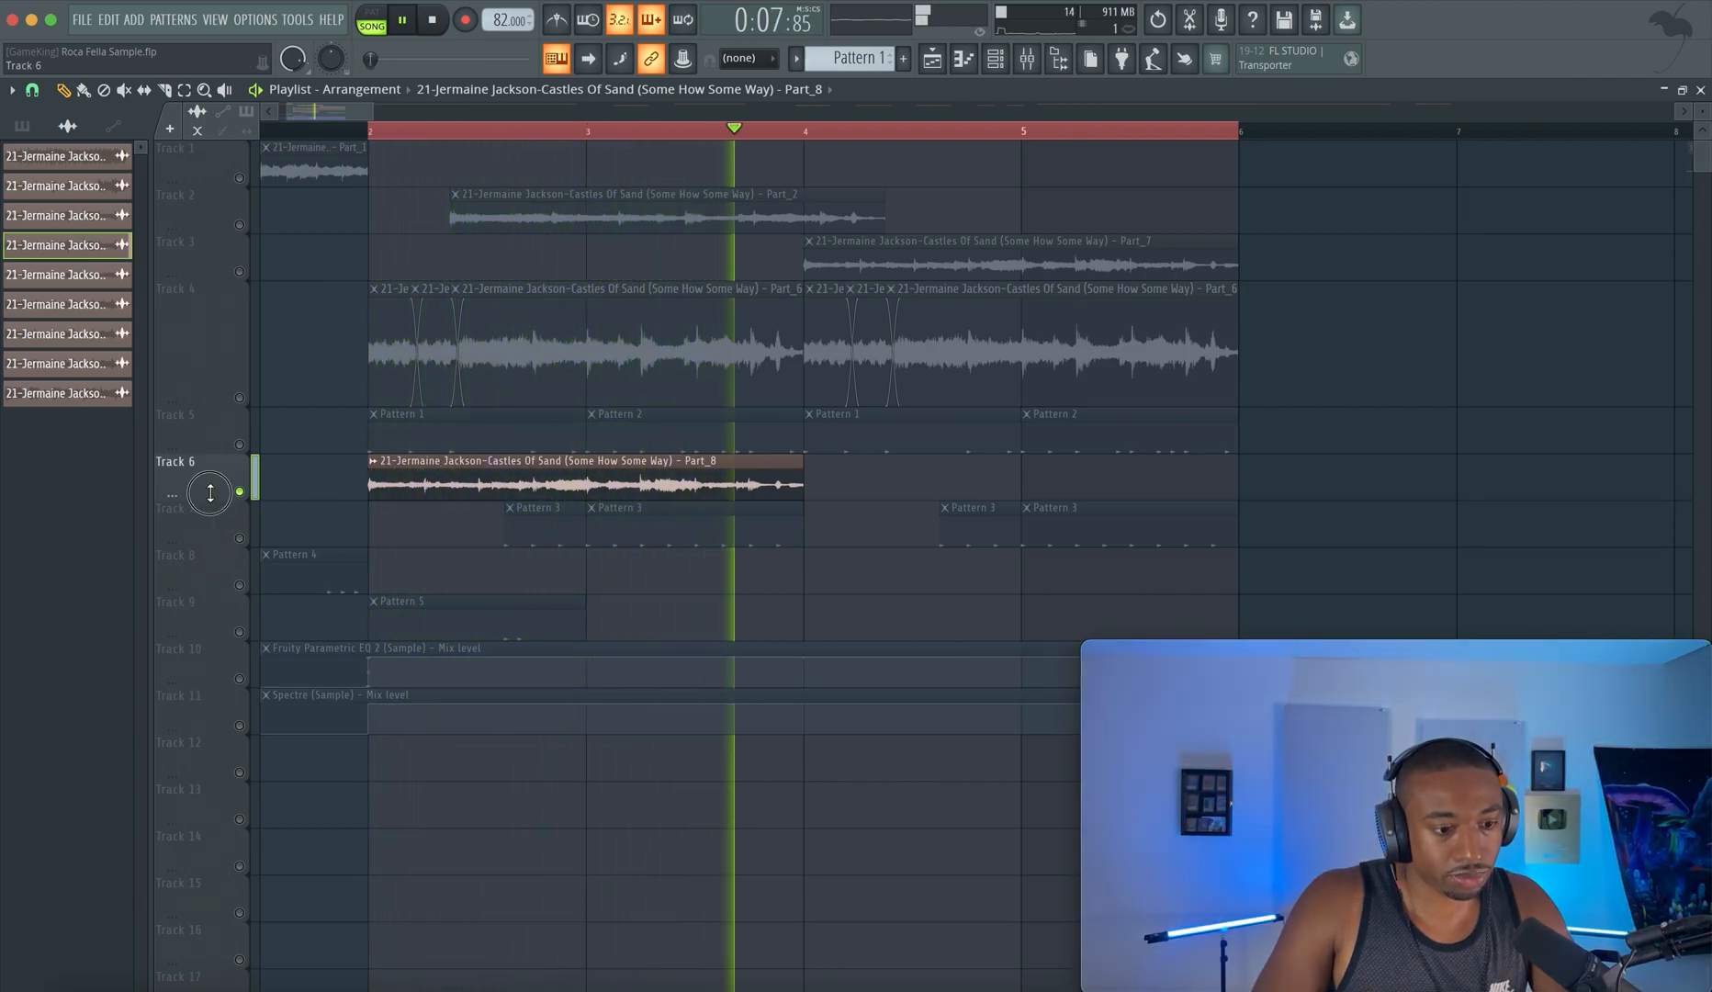
Increase Track 6's height to enlarge the Part_8 waveform and restart playback.
{"action": "left_click_drag", "start_coordinate": [211, 497], "coordinate": [214, 554]}
{"action": "key", "text": "space"}
{"action": "key", "text": "space"}
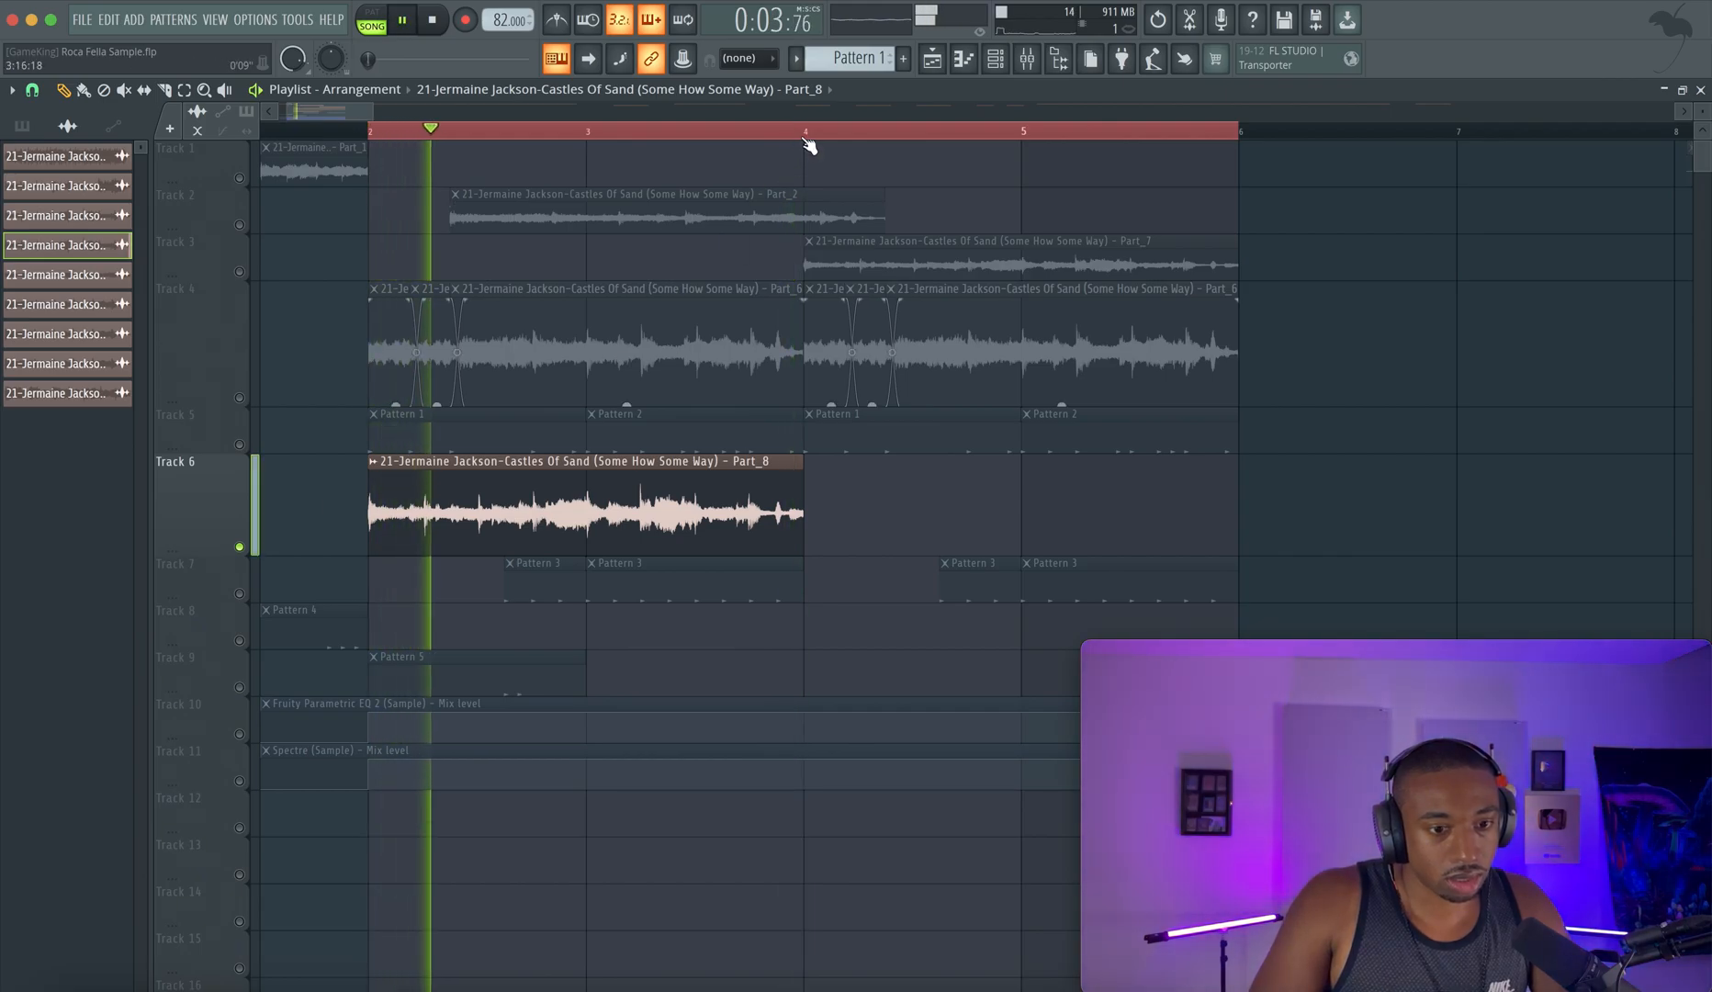
Stop playback, clear the loop selection over bars 2 to 6, and take Track 6 out of solo.
{"action": "key", "text": "space"}
{"action": "left_click", "coordinate": [803, 138]}
{"action": "left_click_drag", "start_coordinate": [803, 138], "coordinate": [359, 133]}
{"action": "left_click", "coordinate": [390, 137]}
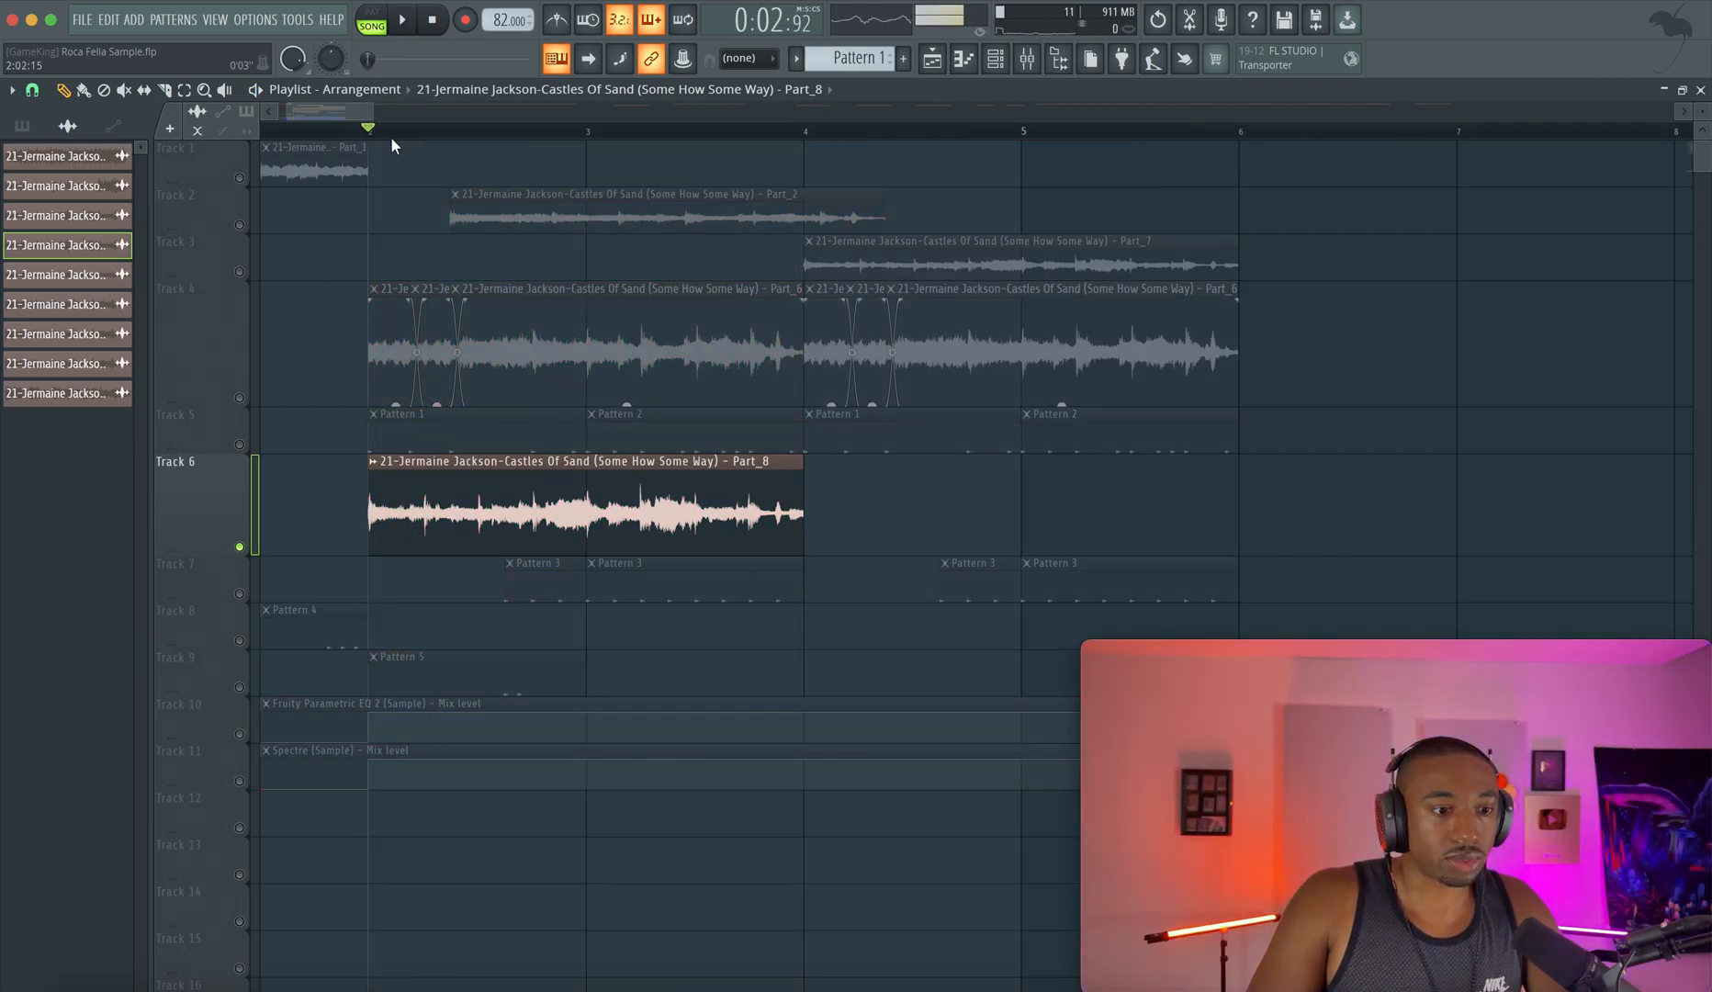
{"action": "right_click", "coordinate": [244, 545]}
{"action": "right_click", "coordinate": [244, 544]}
{"action": "right_click", "coordinate": [245, 544]}
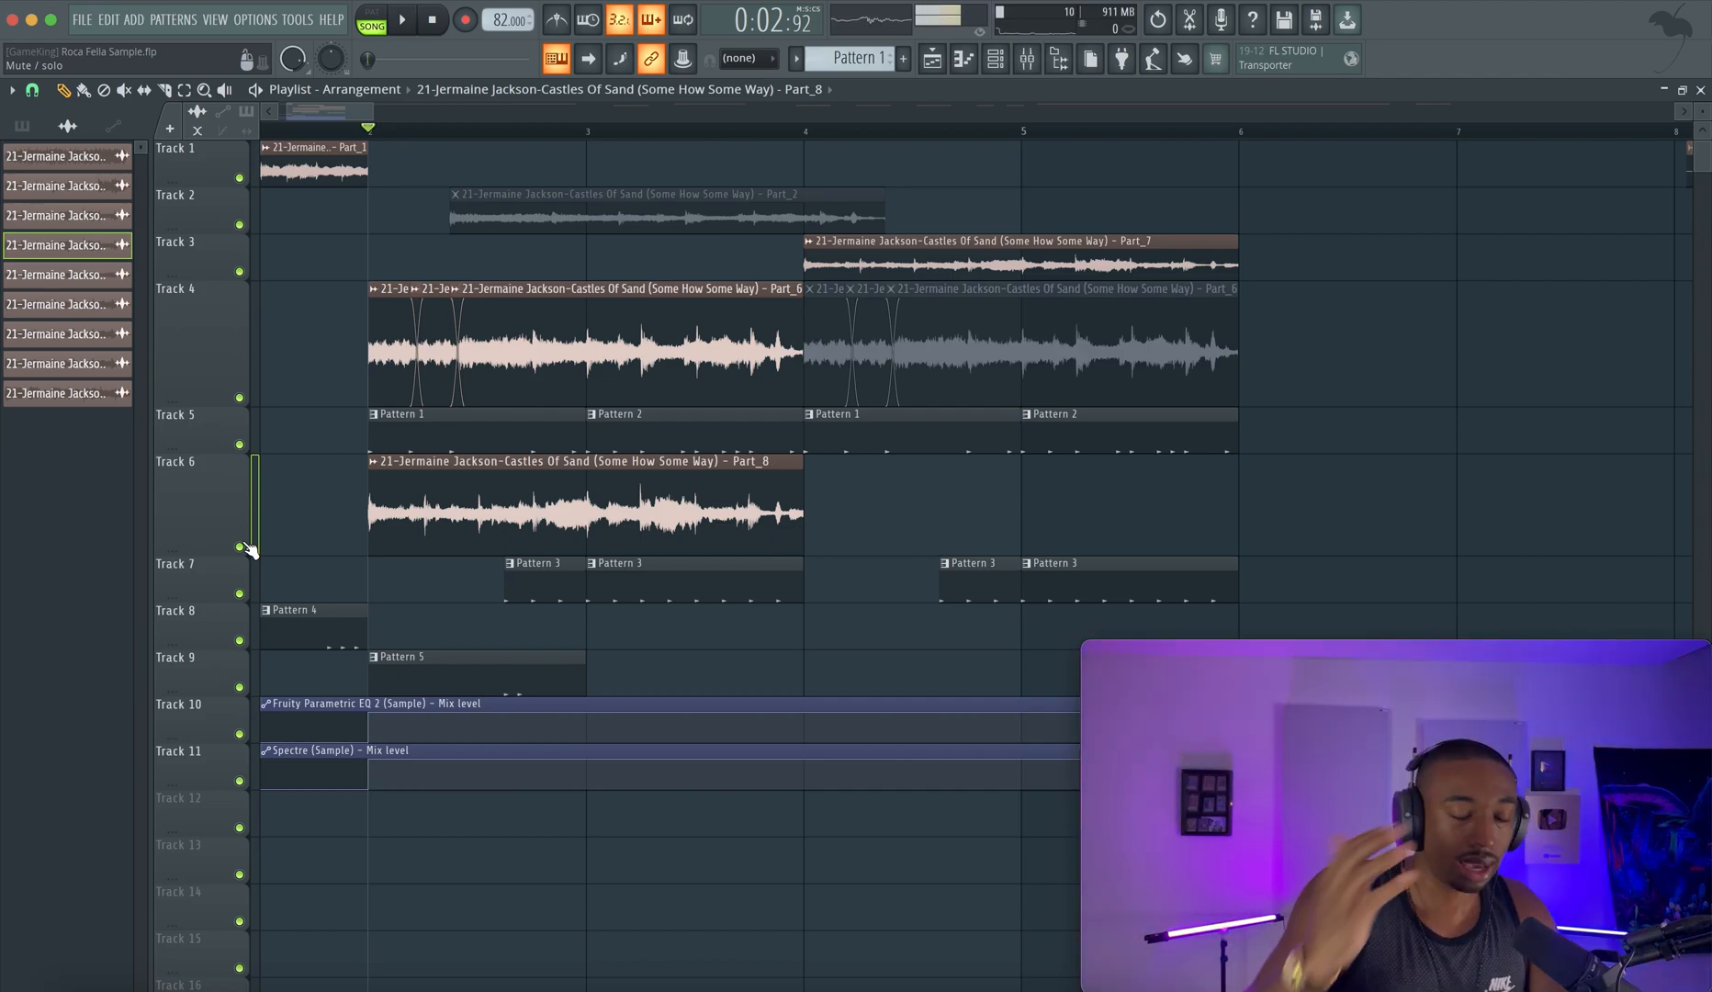
Select the Part_8 clip and play the arrangement with Track 4 muted, then unmute the track and stop.
{"action": "left_click_drag", "start_coordinate": [334, 498], "coordinate": [507, 496]}
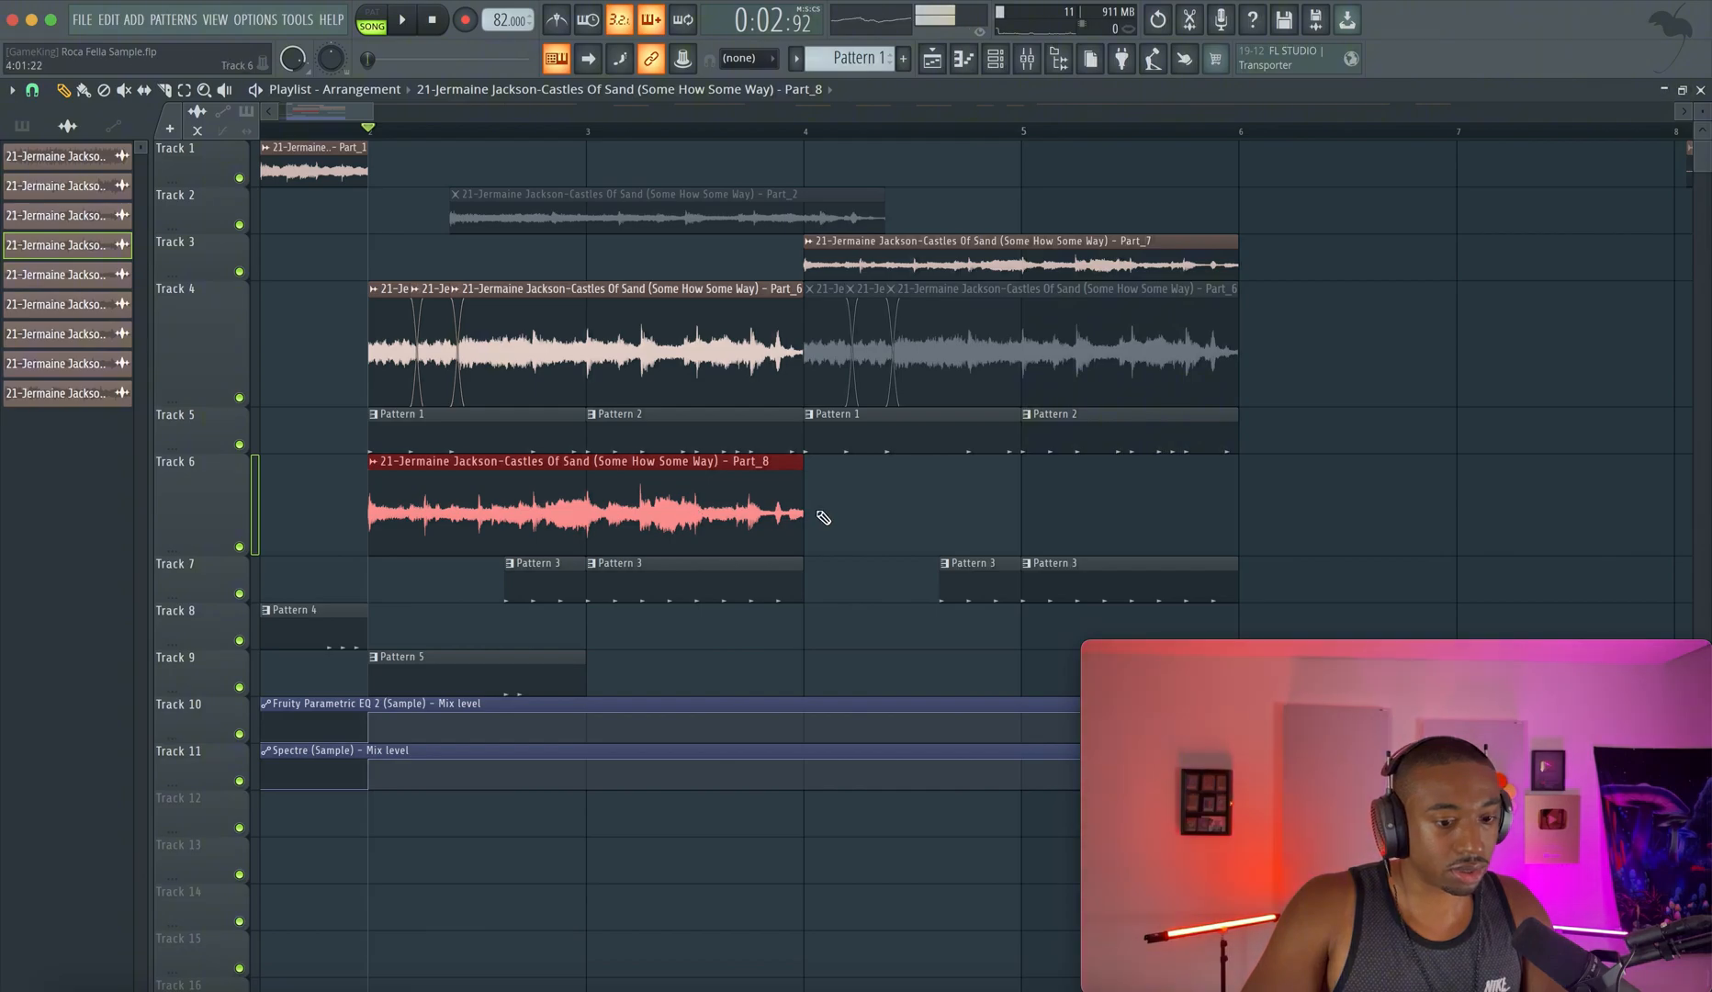
{"action": "left_click_drag", "start_coordinate": [816, 511], "coordinate": [561, 509]}
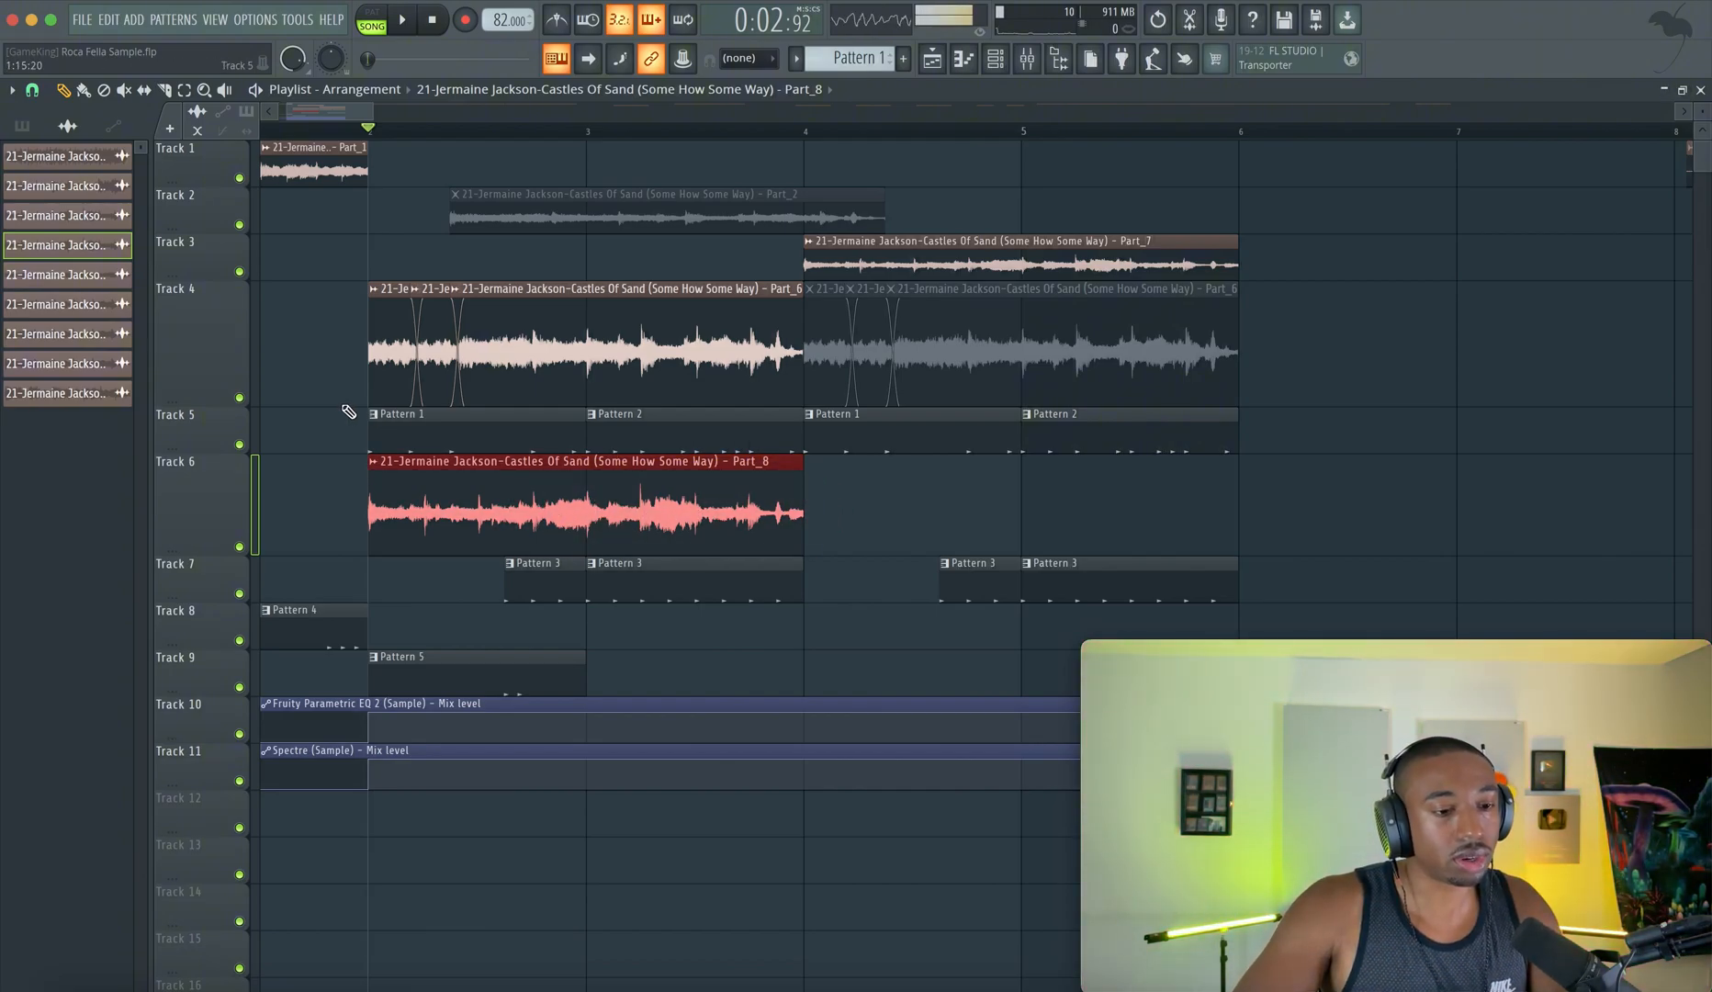
{"action": "left_click", "coordinate": [241, 398]}
{"action": "key", "text": "space"}
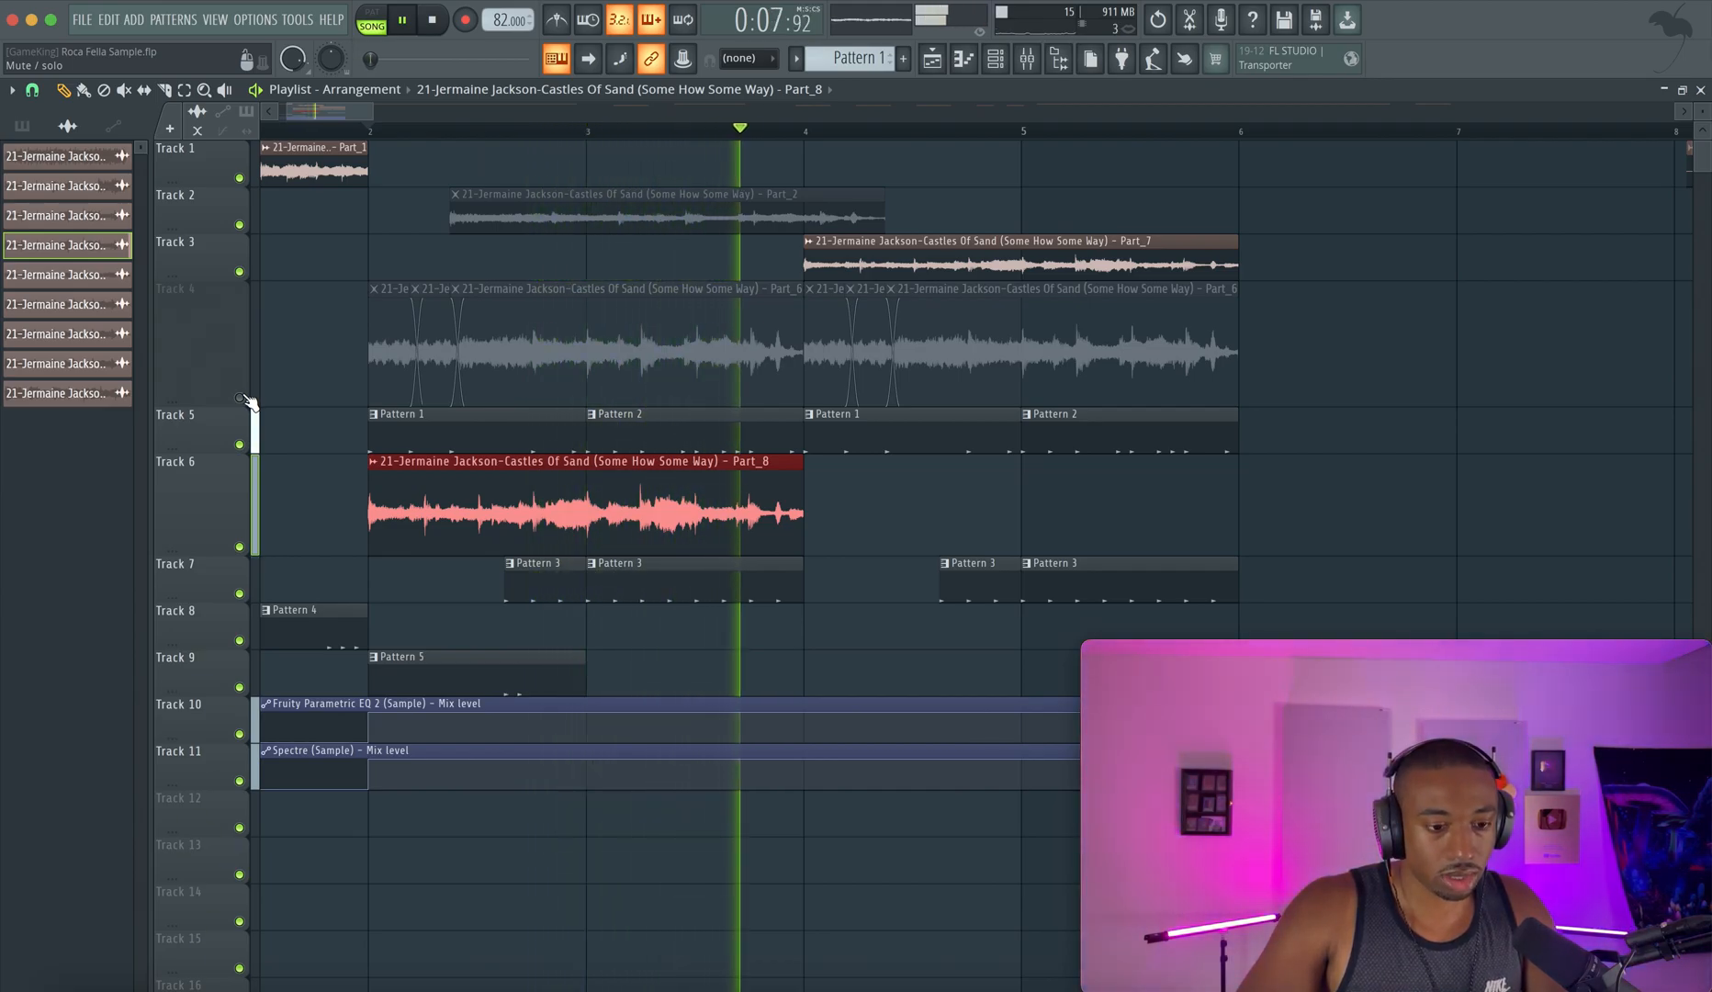
{"action": "left_click", "coordinate": [241, 398]}
{"action": "key", "text": "space"}
Open the Part_6 clip's channel settings and show the Sample track's effects in the mixer.
{"action": "double_click", "coordinate": [403, 367]}
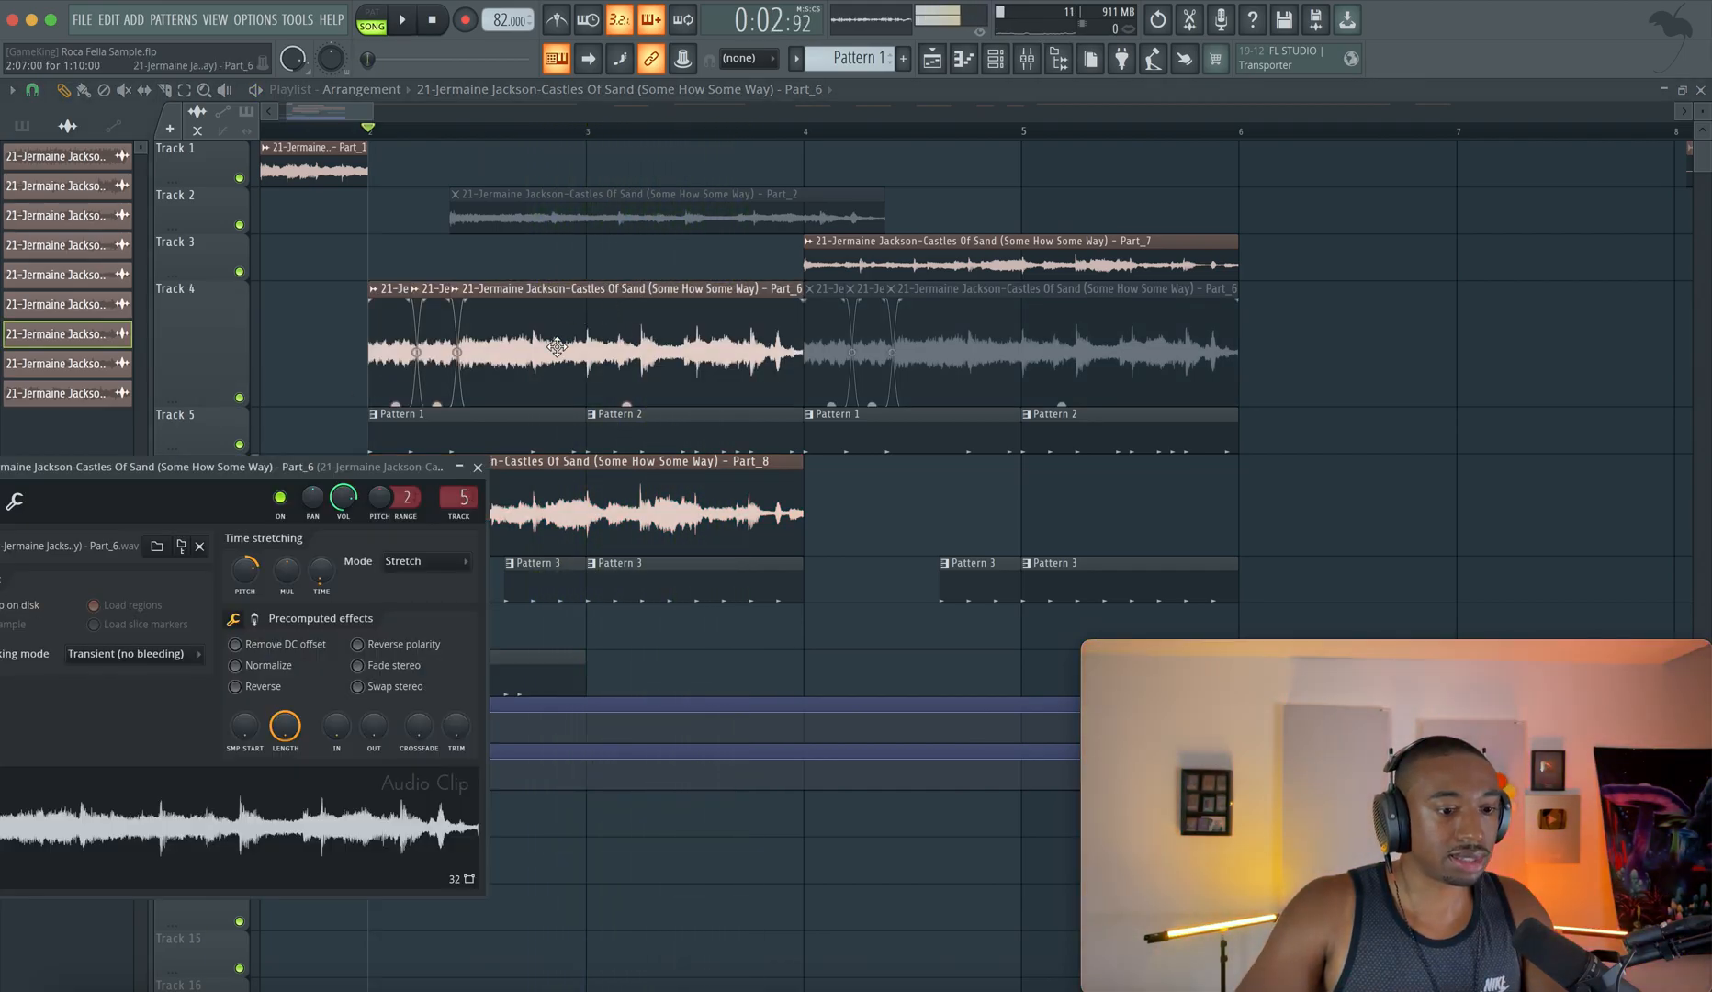
{"action": "left_click", "coordinate": [1041, 64]}
{"action": "left_click", "coordinate": [306, 544]}
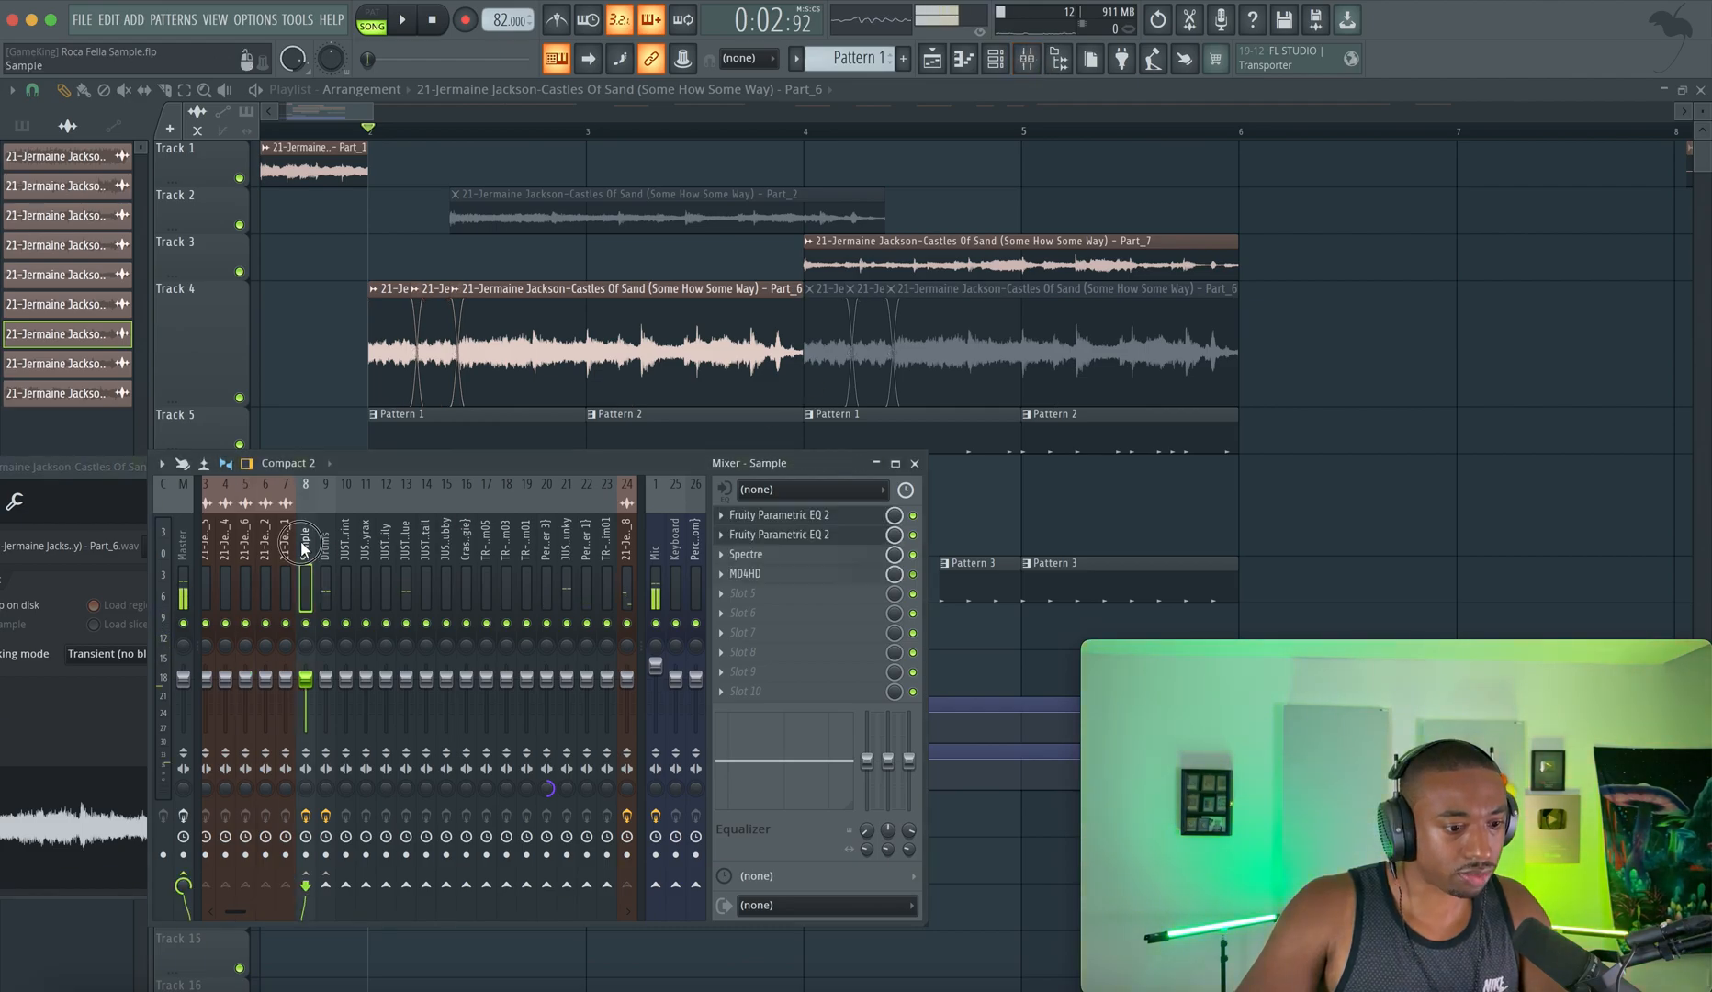
{"action": "left_click", "coordinate": [265, 545]}
{"action": "left_click", "coordinate": [306, 549]}
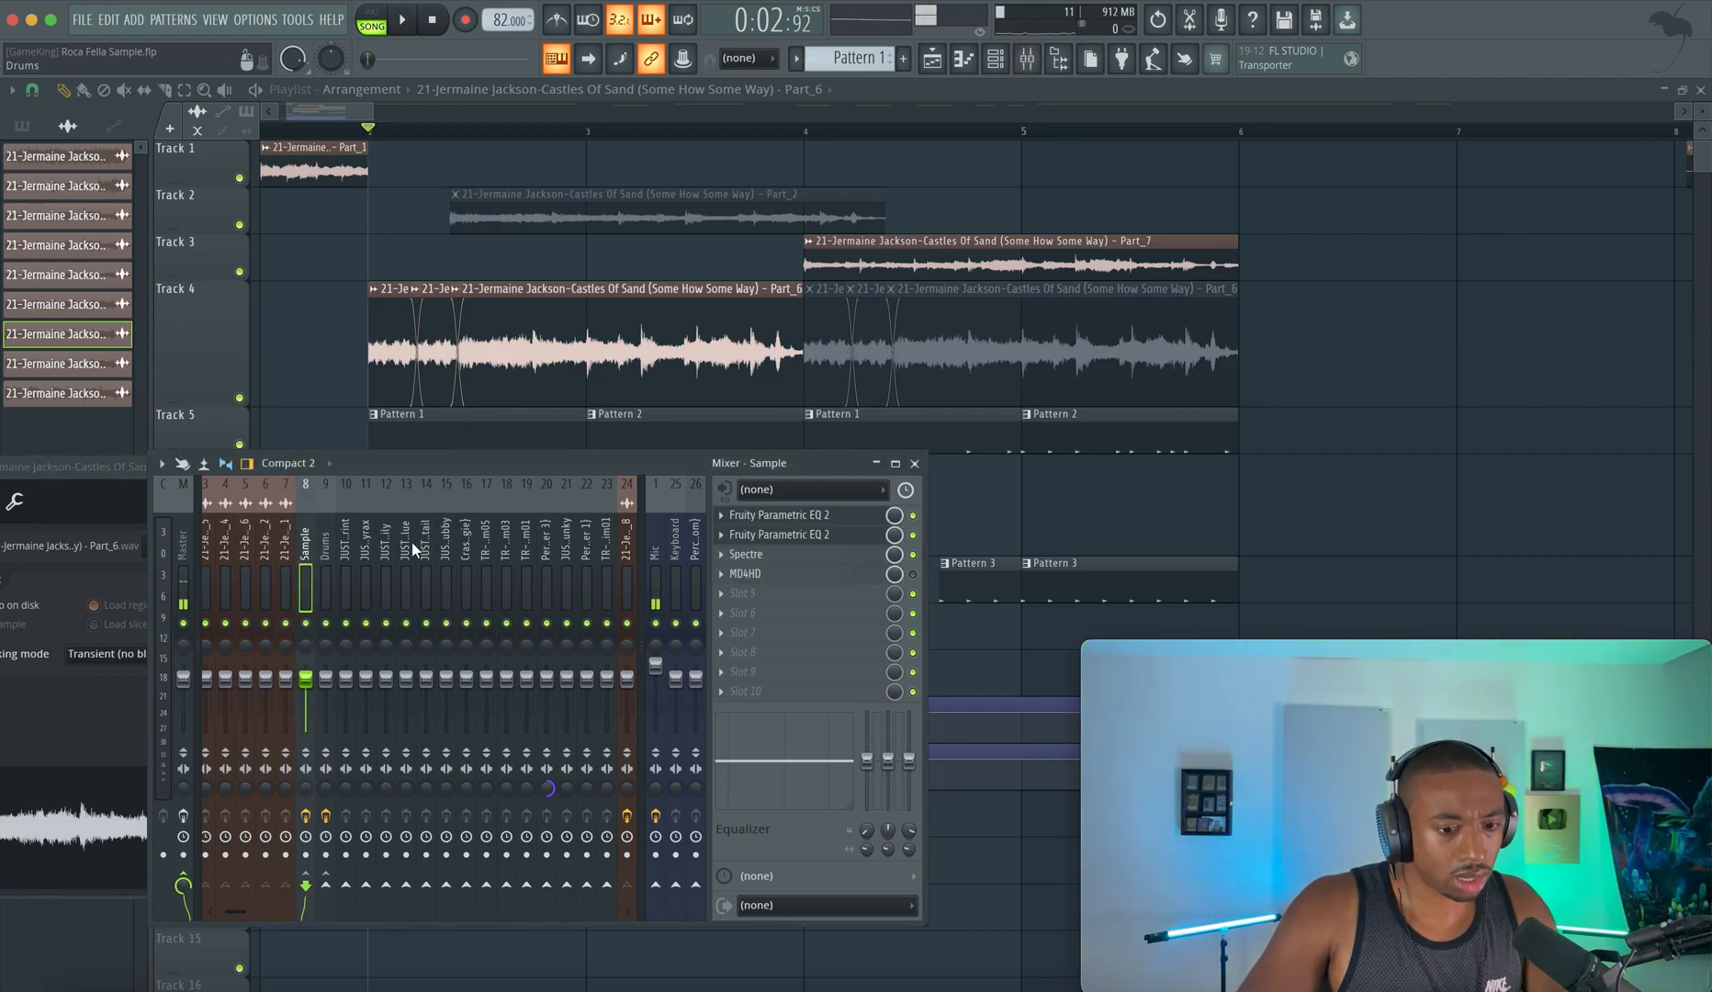
Examine the curves of both Fruity Parametric EQ 2 instances on the Sample track, and close them with the mixer.
{"action": "left_click", "coordinate": [789, 517]}
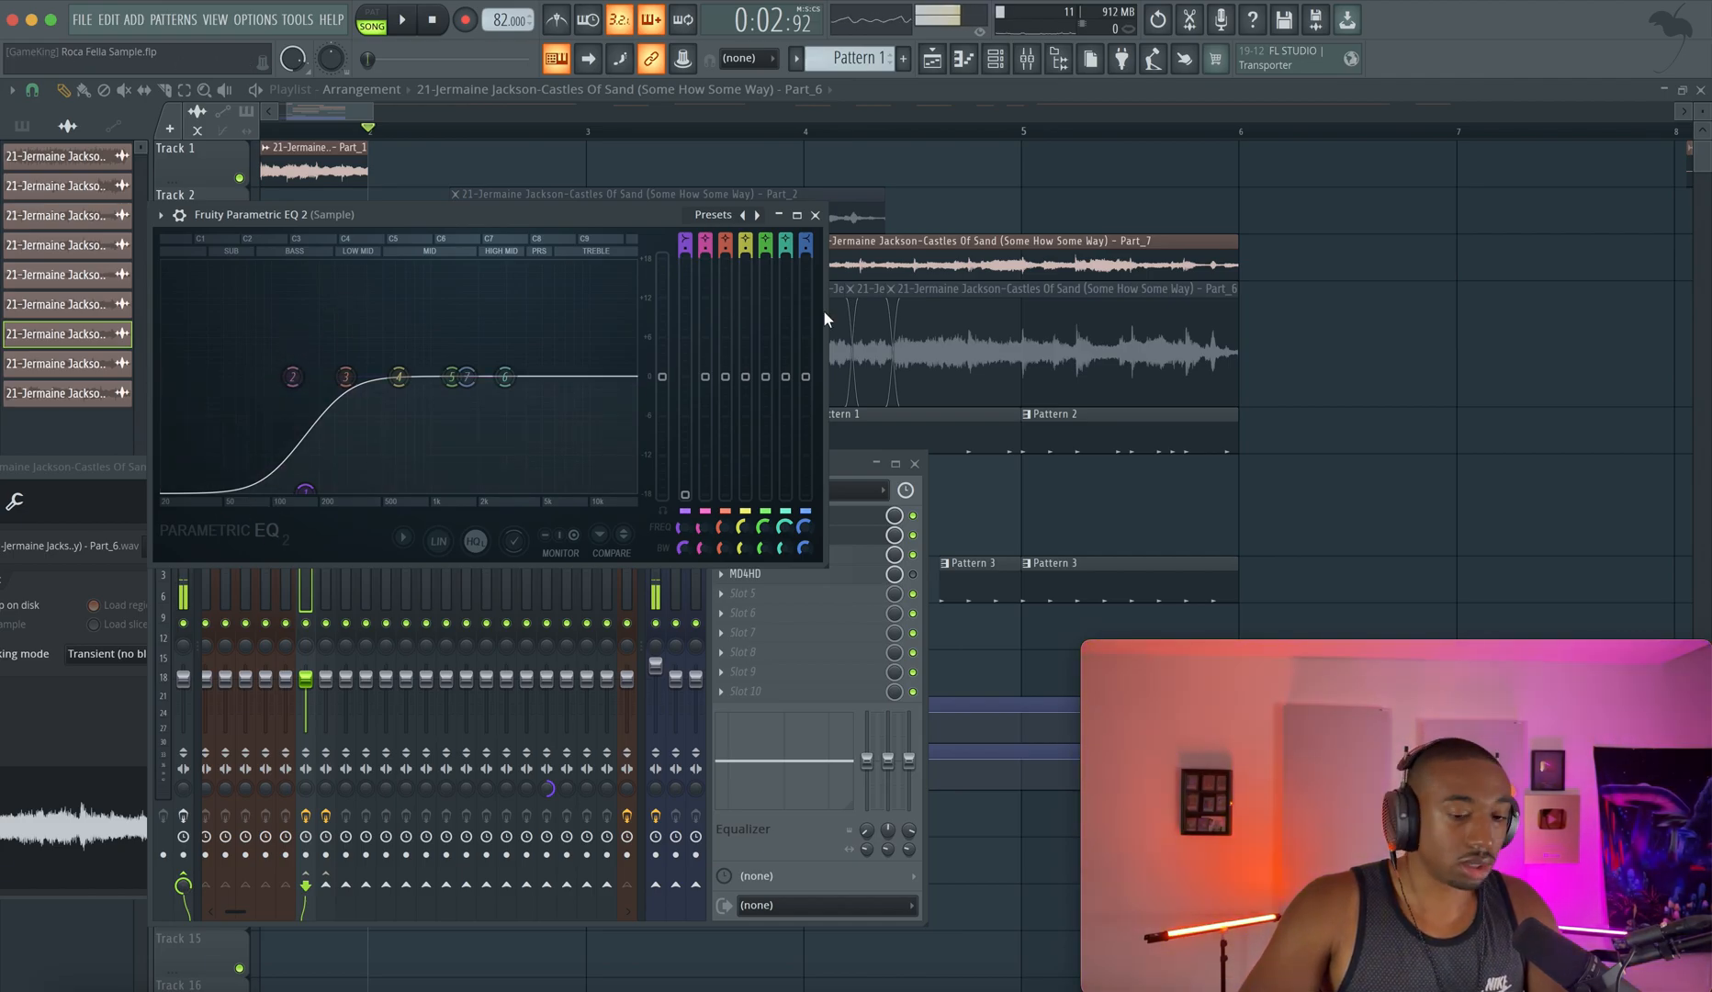
{"action": "left_click", "coordinate": [815, 215]}
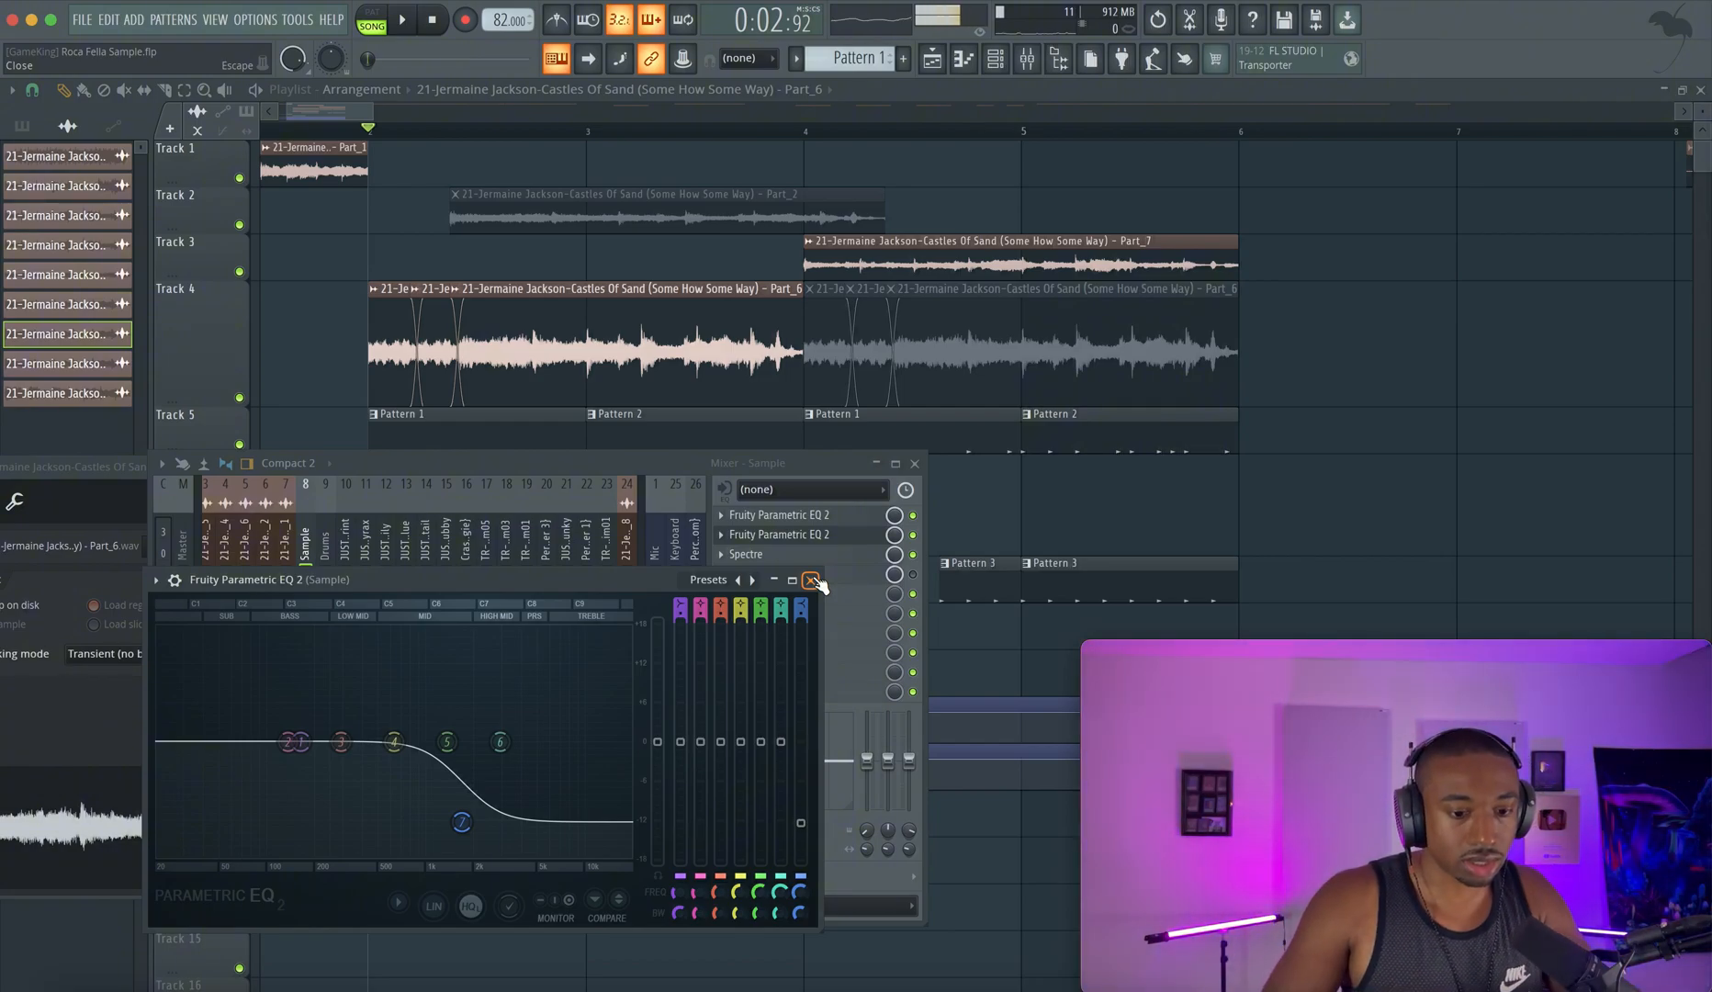
{"action": "left_click", "coordinate": [812, 580]}
{"action": "key", "text": "F9"}
Play the Track 4 chops in solo, then bring the other tracks back in and stop playback.
{"action": "left_click", "coordinate": [240, 398], "text": "ctrl"}
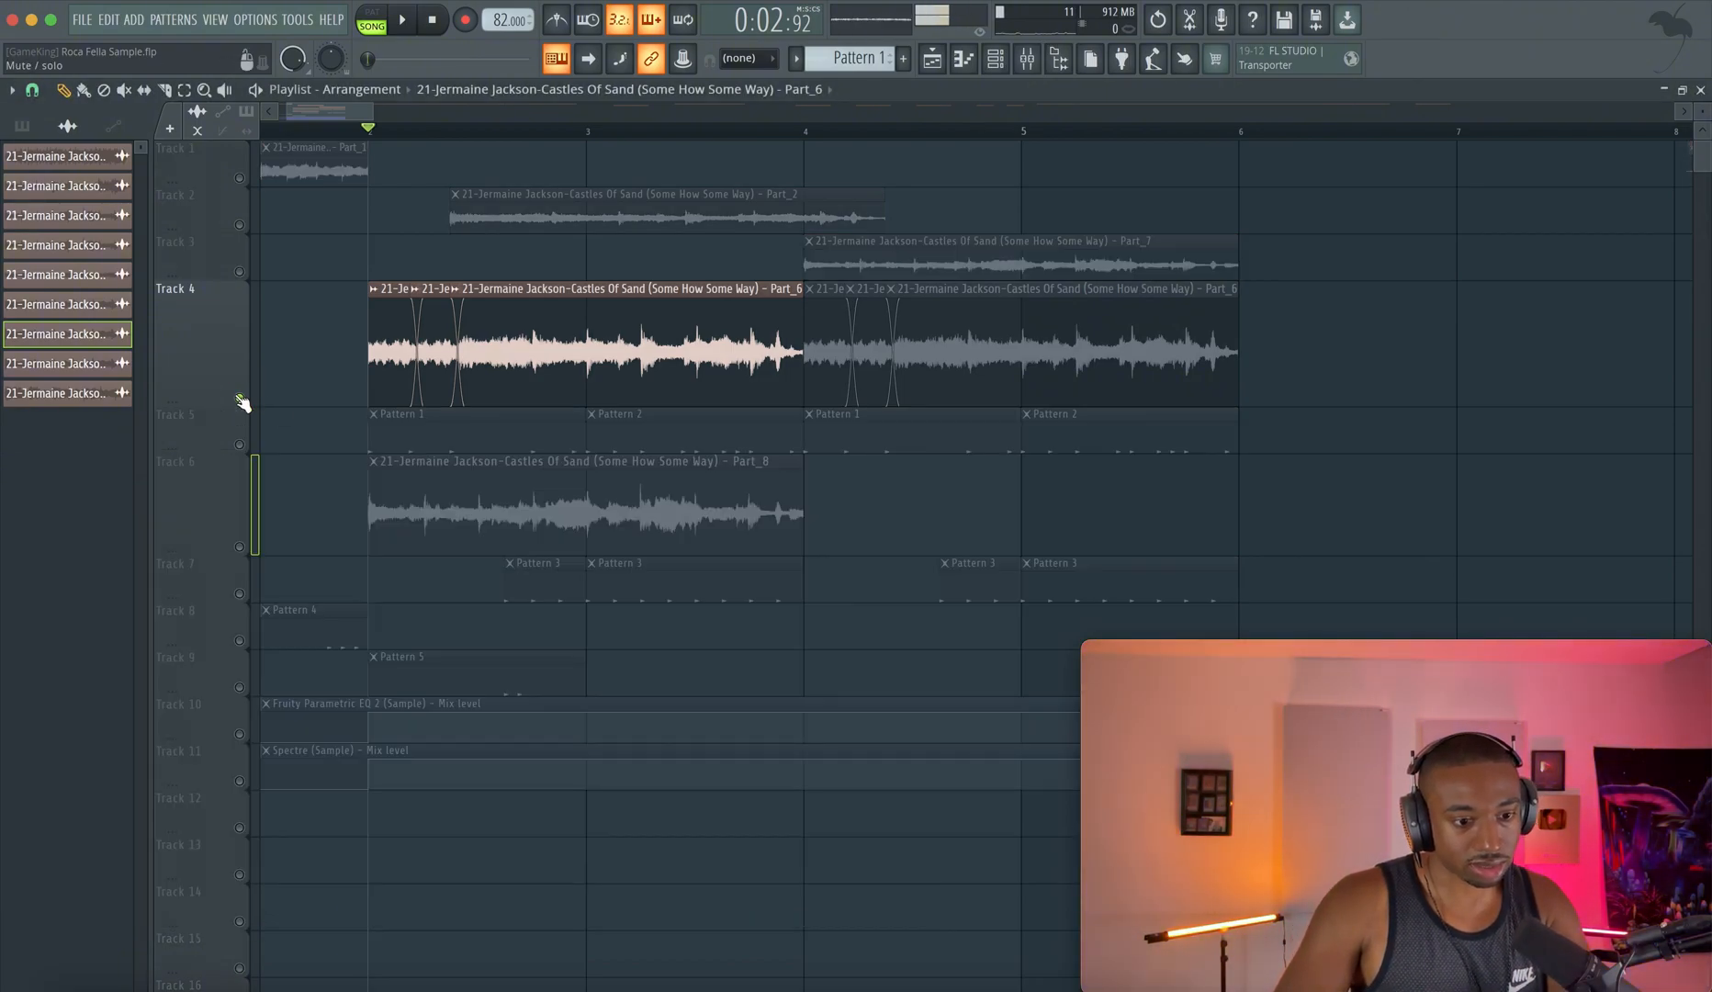
{"action": "key", "text": "space"}
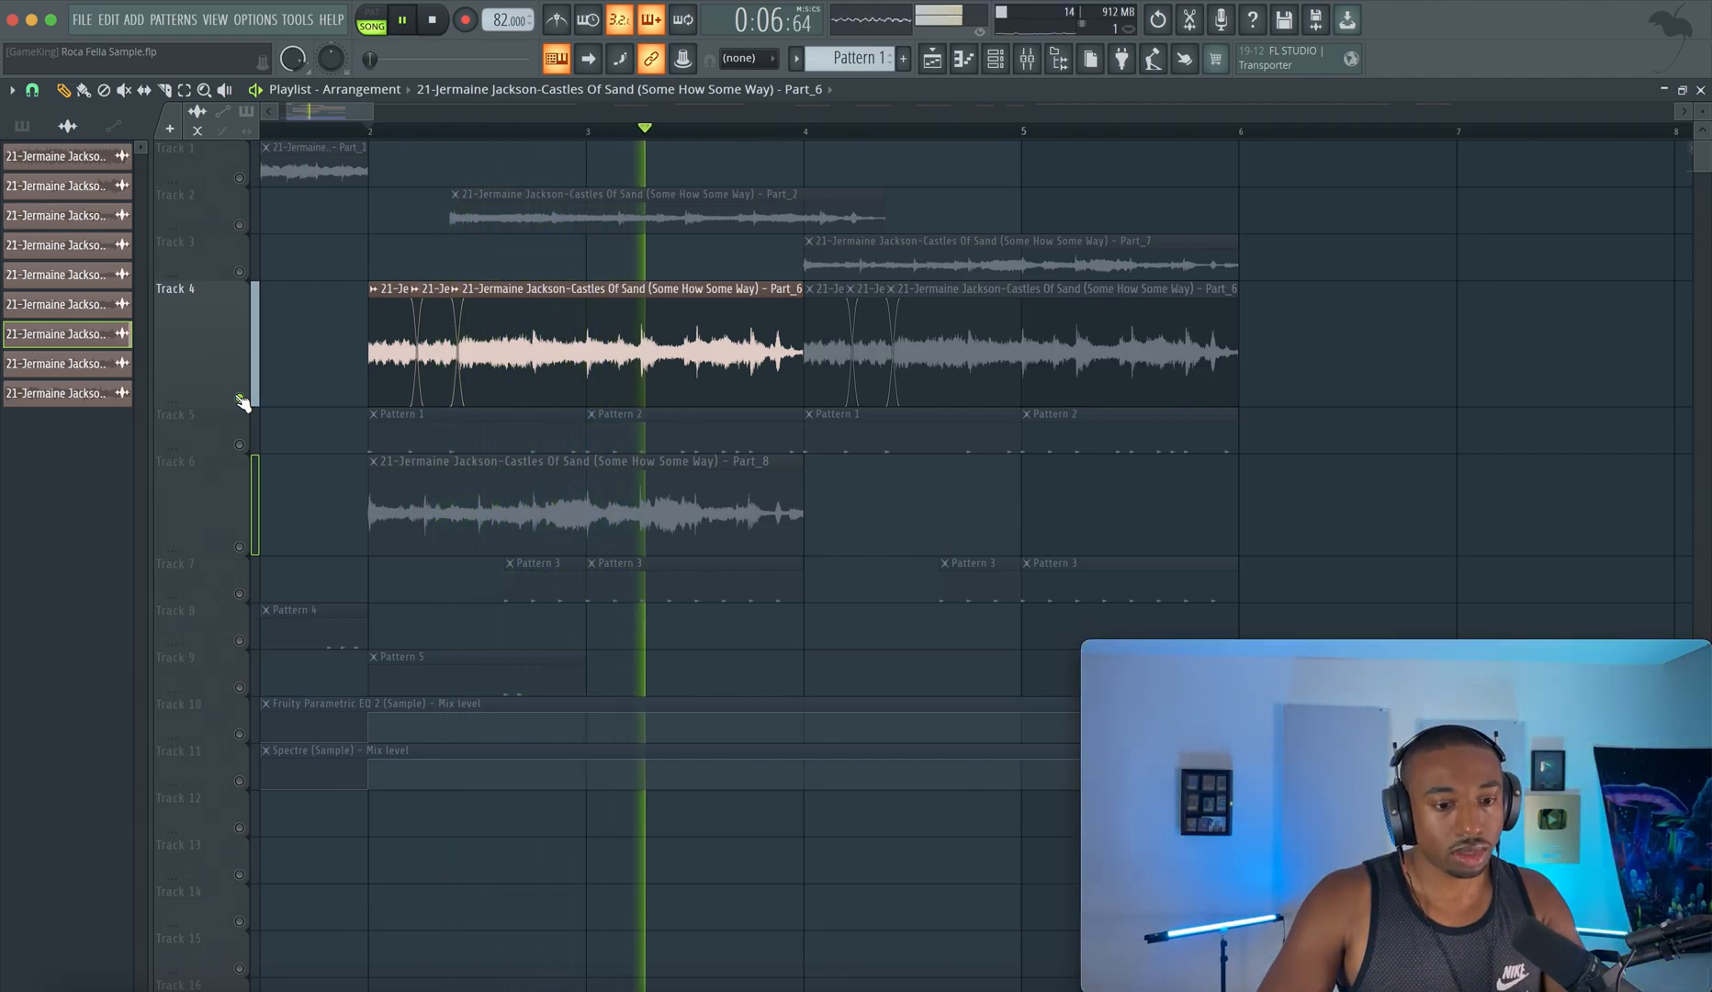
{"action": "left_click", "coordinate": [240, 398], "text": "ctrl"}
{"action": "key", "text": "space"}
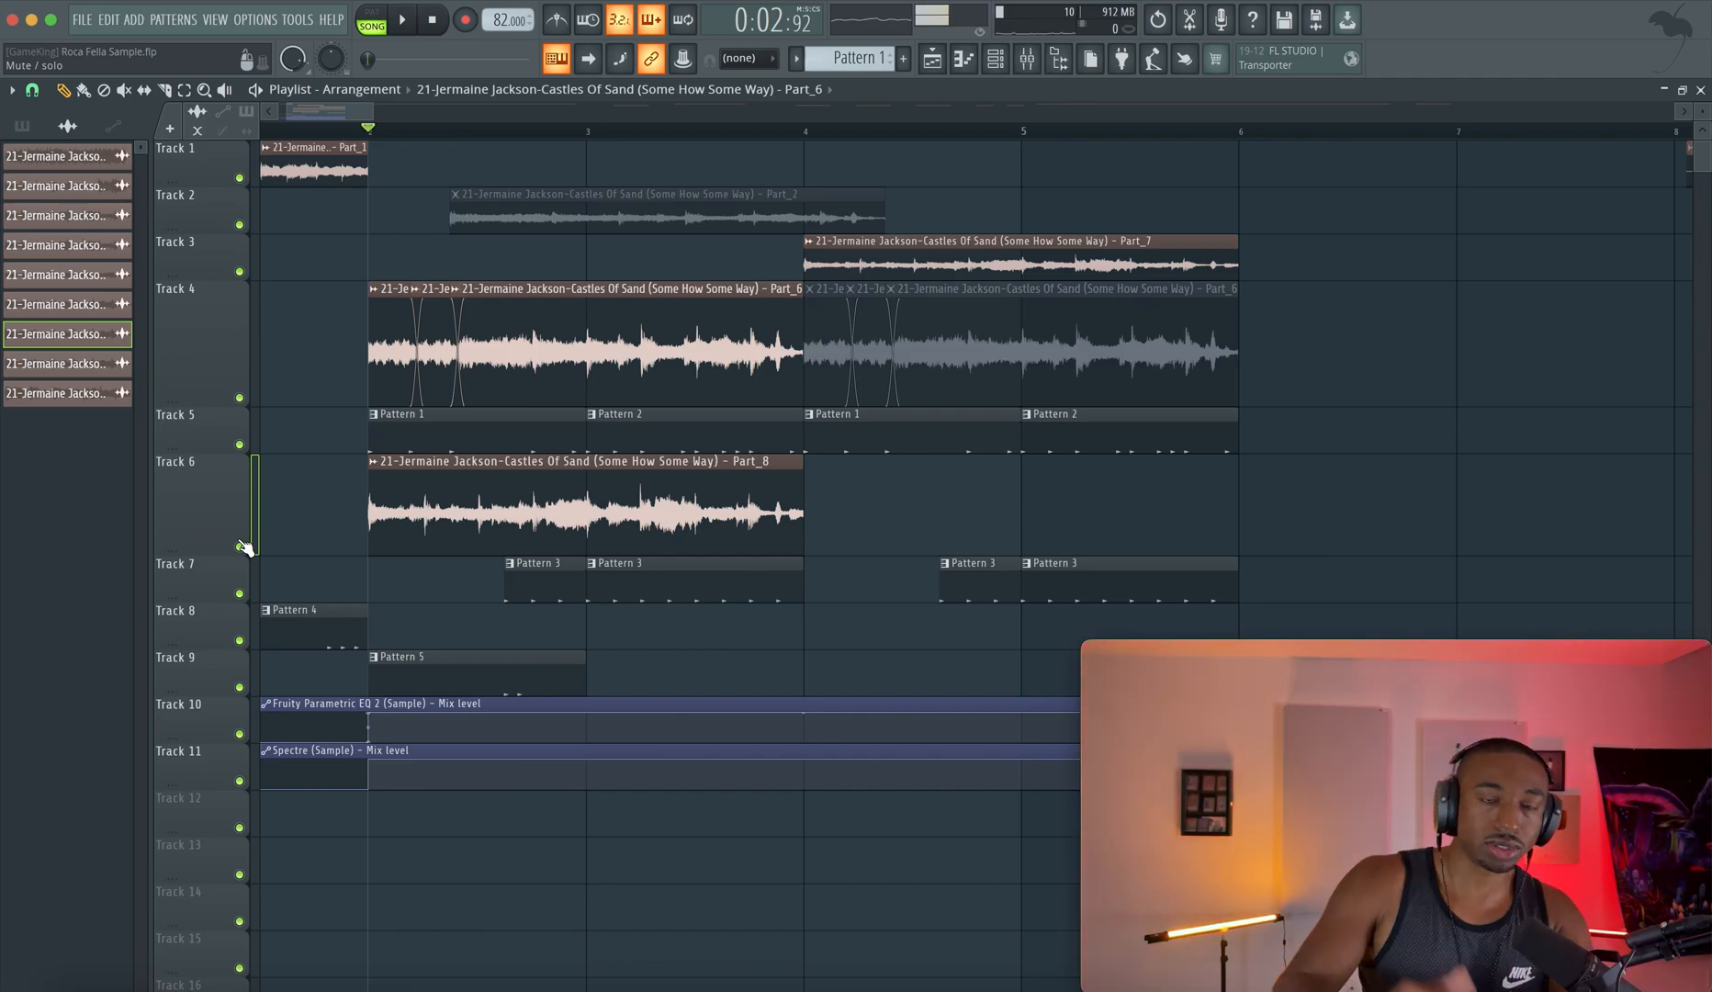
Play the full arrangement from bar 2 with all tracks enabled, and stop it.
{"action": "key", "text": "space"}
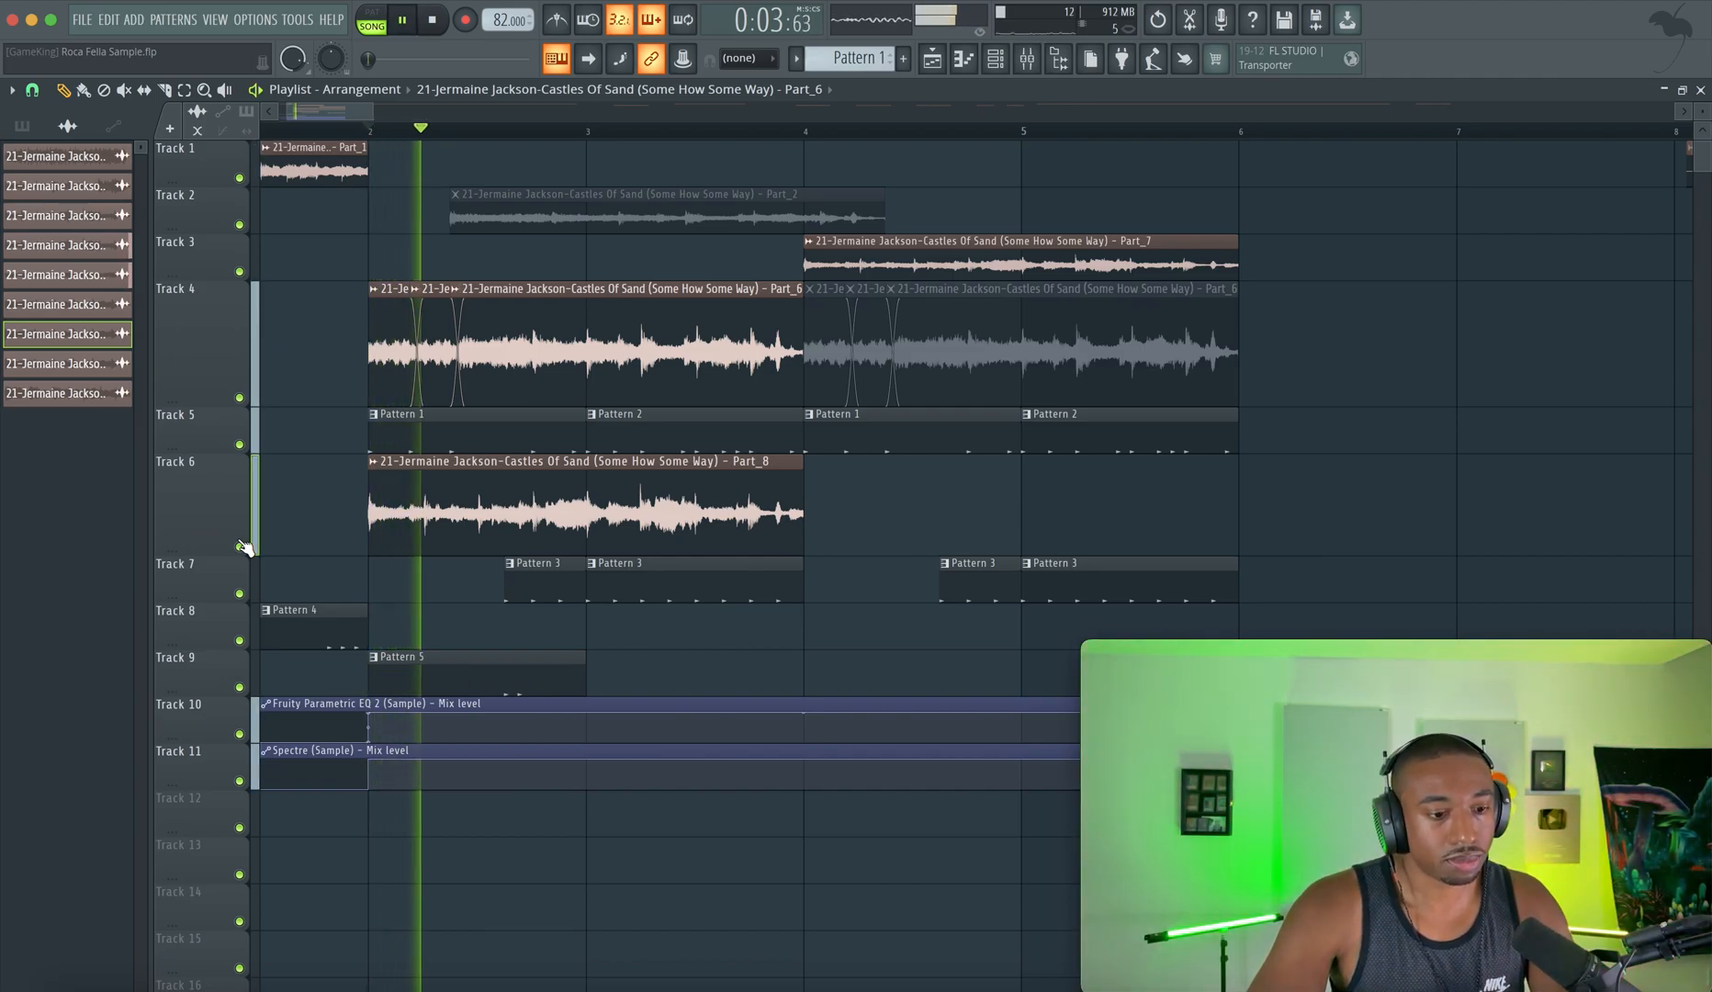
{"action": "scroll", "coordinate": [407, 341], "scroll_direction": "down", "scroll_amount": 1}
{"action": "scroll", "coordinate": [407, 340], "scroll_direction": "down", "scroll_amount": 1}
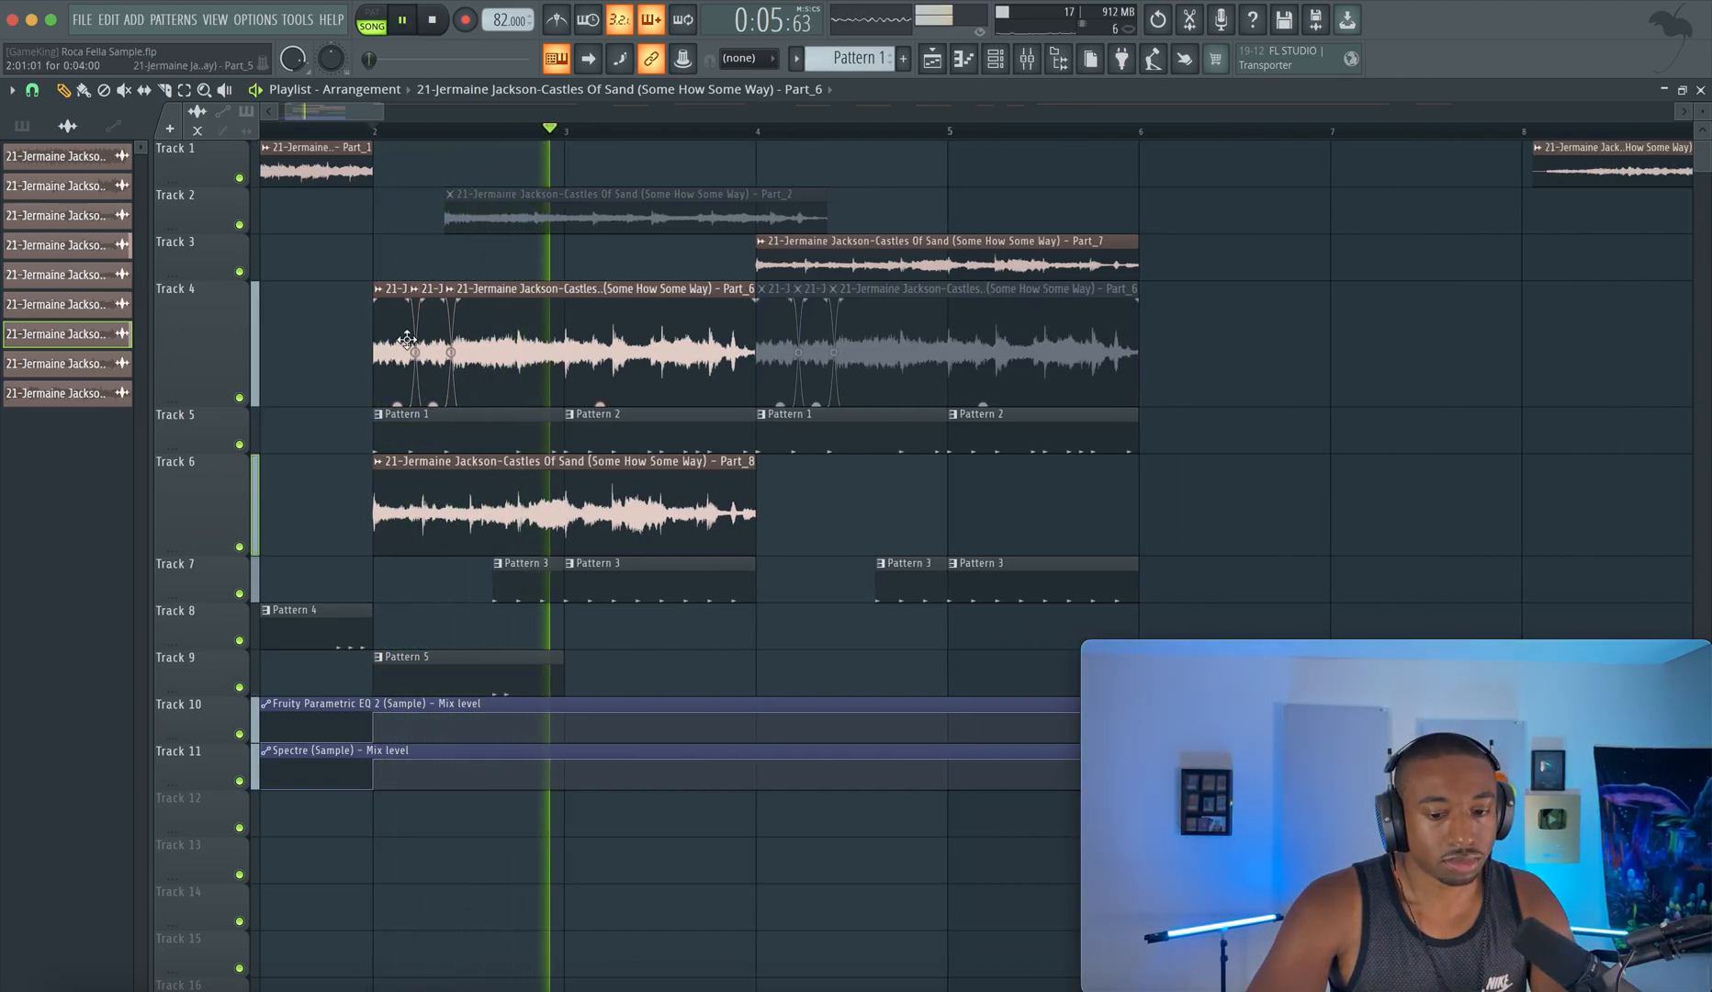
{"action": "scroll", "coordinate": [407, 341], "scroll_direction": "down", "scroll_amount": 2}
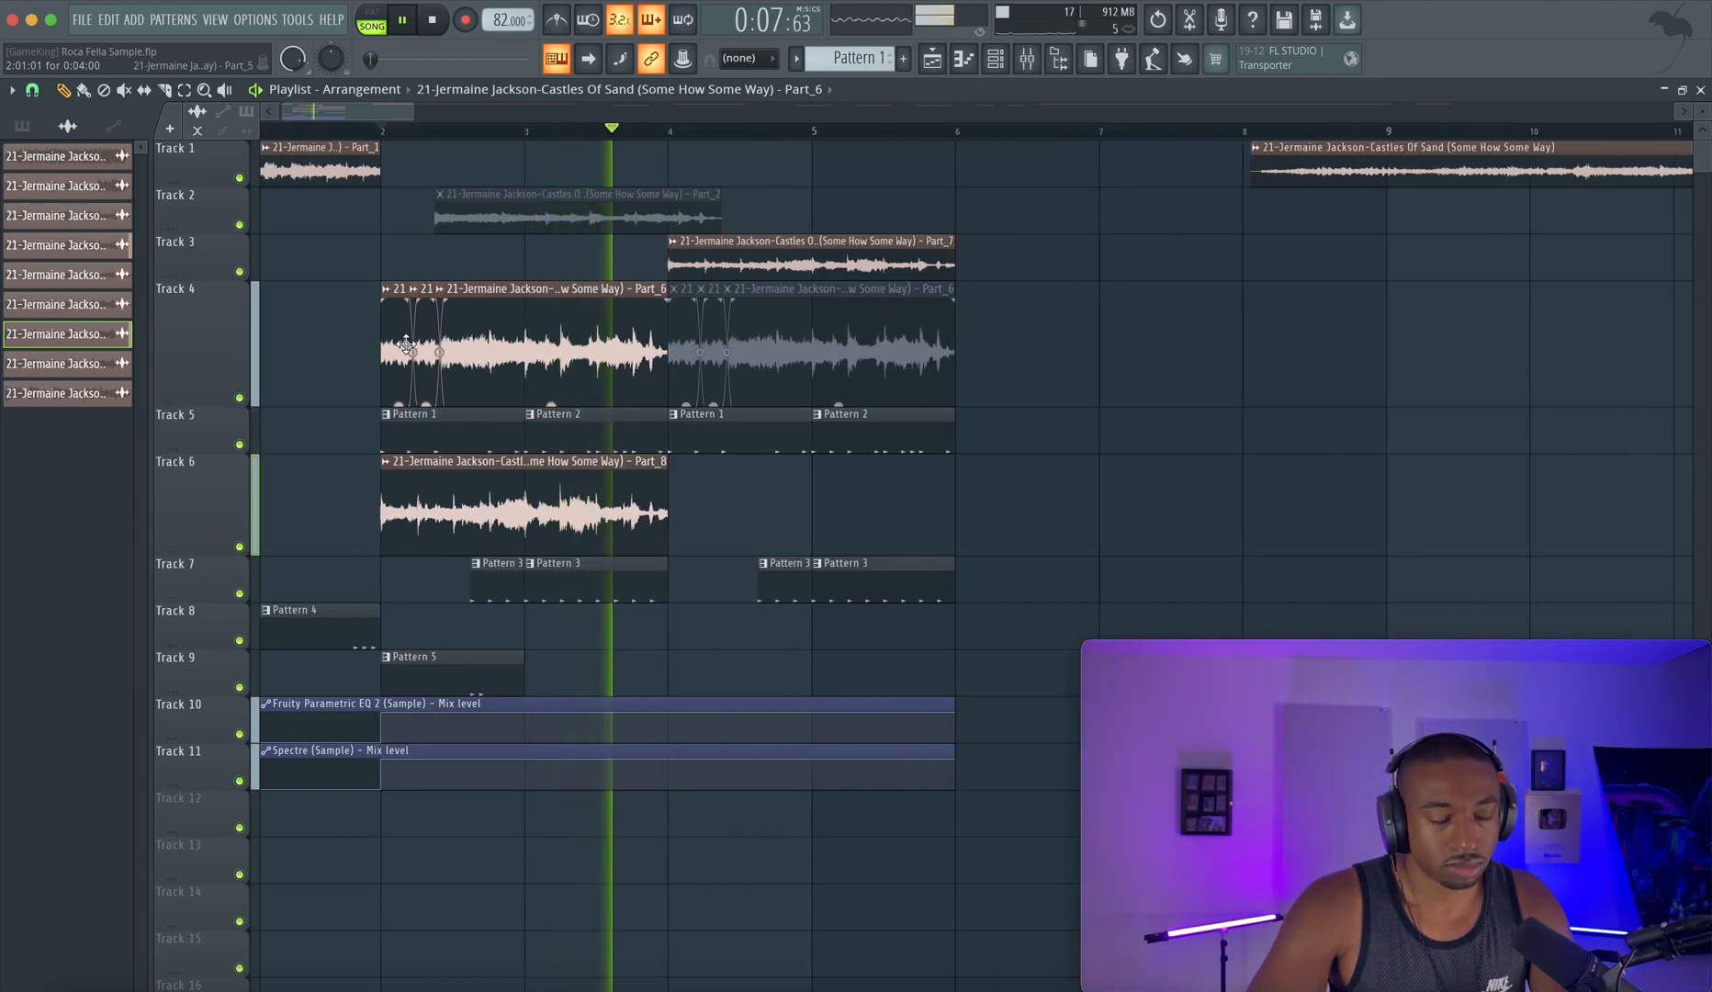
{"action": "scroll", "coordinate": [407, 344], "scroll_direction": "down", "scroll_amount": 2}
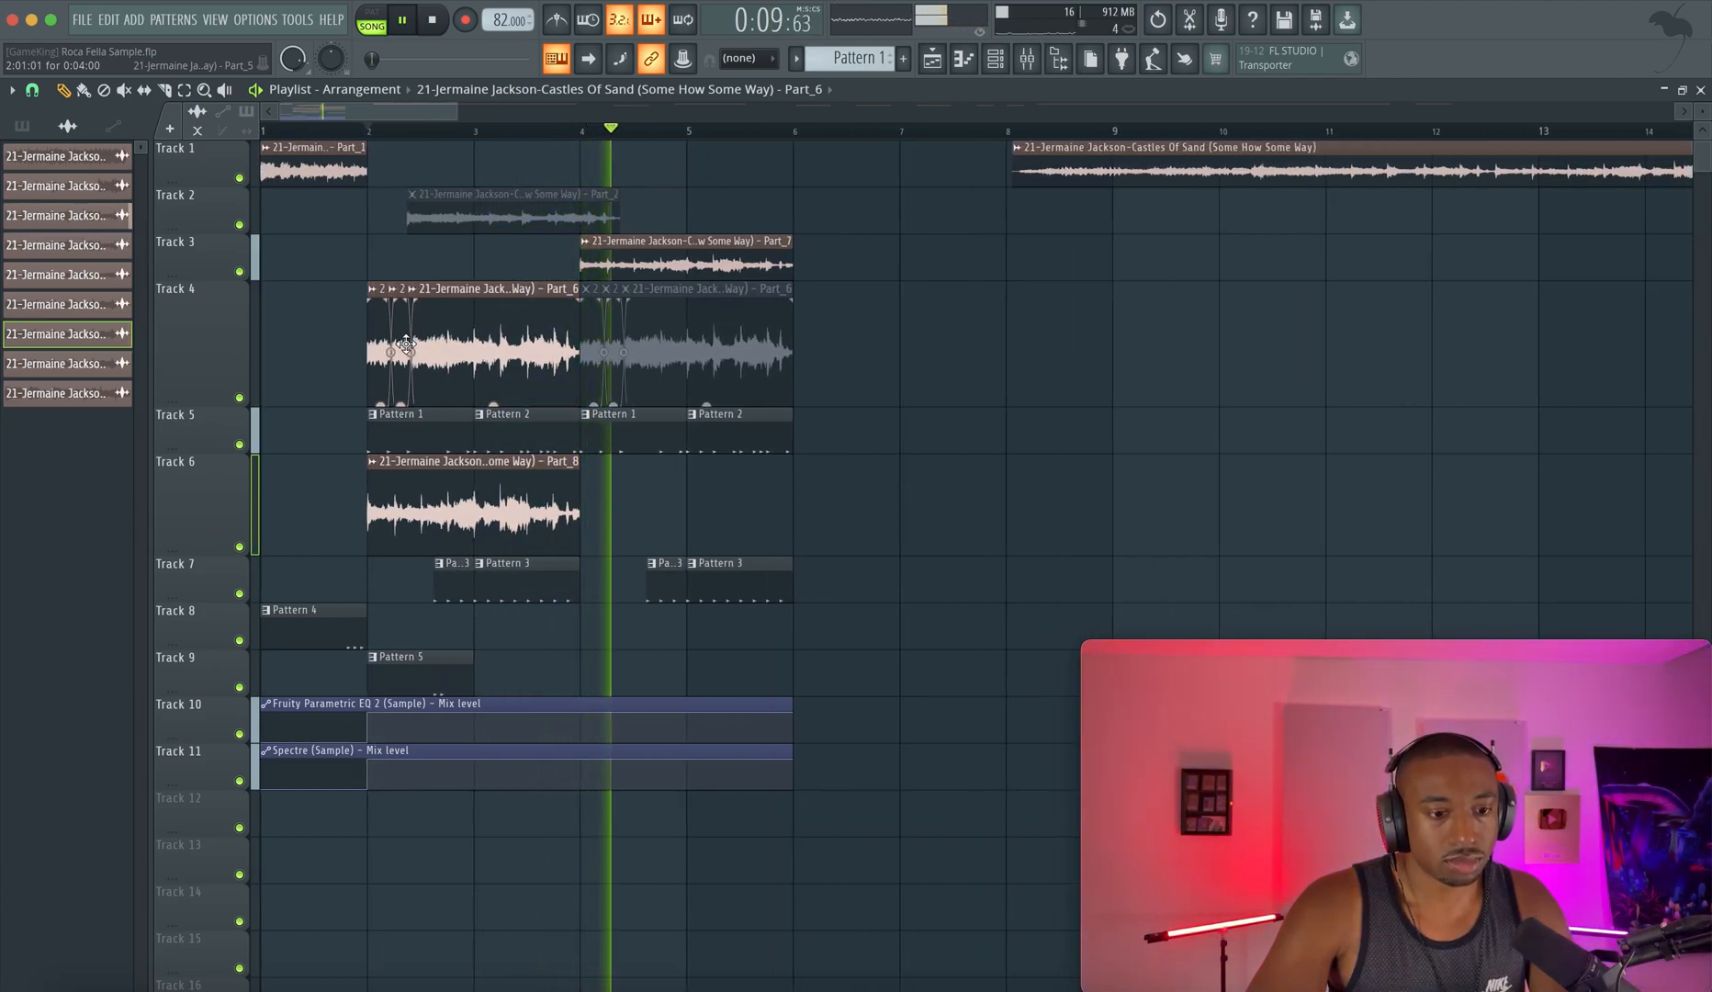
{"action": "scroll", "coordinate": [407, 343], "scroll_direction": "down", "scroll_amount": 2}
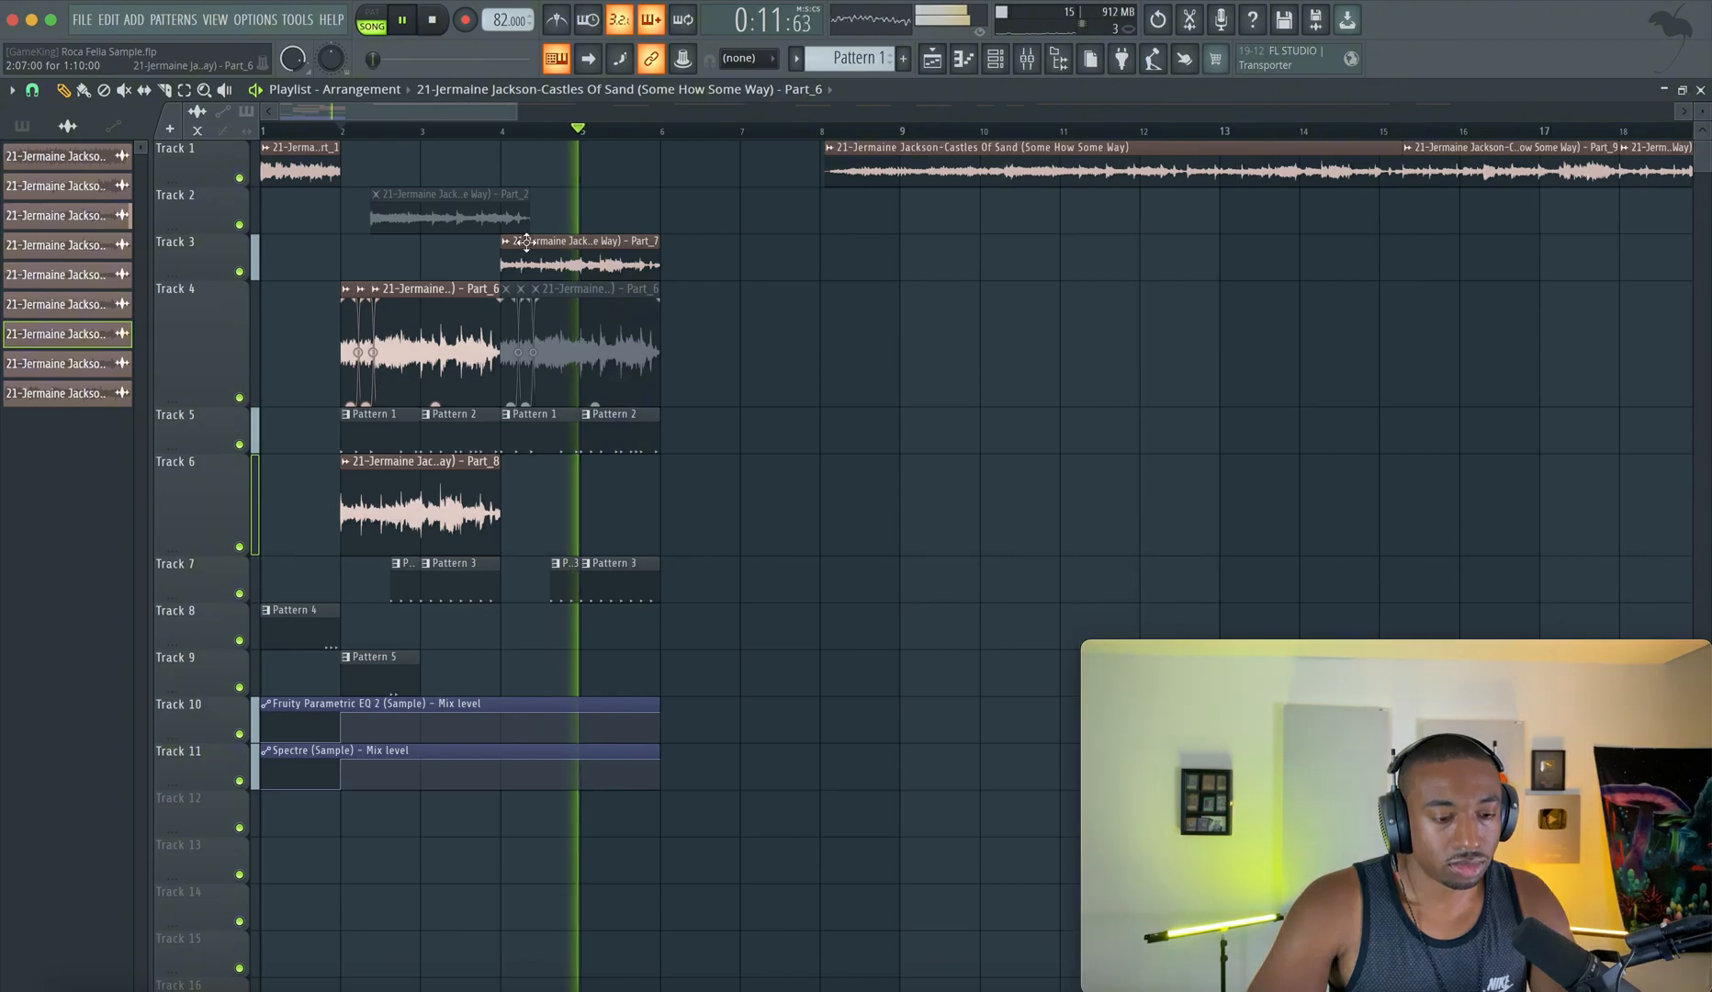
{"action": "key", "text": "space"}
Open the channel rack and filter it to the Unsorted channels.
{"action": "left_click", "coordinate": [995, 58]}
{"action": "left_click", "coordinate": [377, 169]}
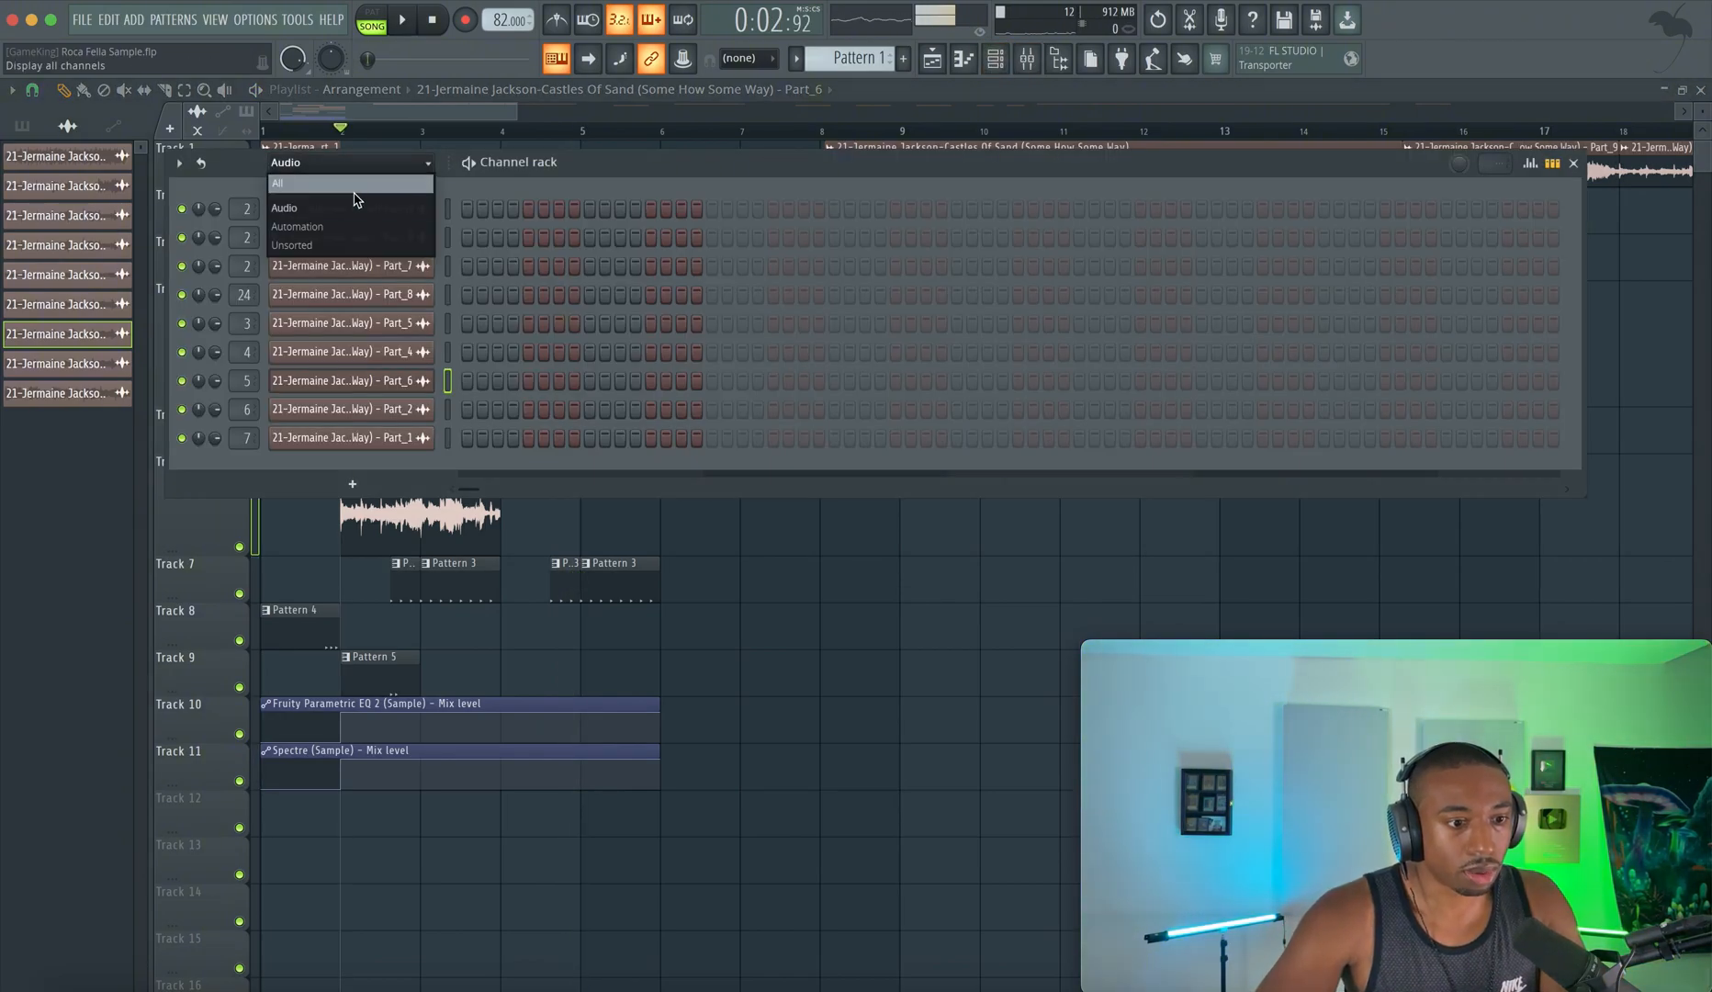
{"action": "left_click", "coordinate": [348, 246]}
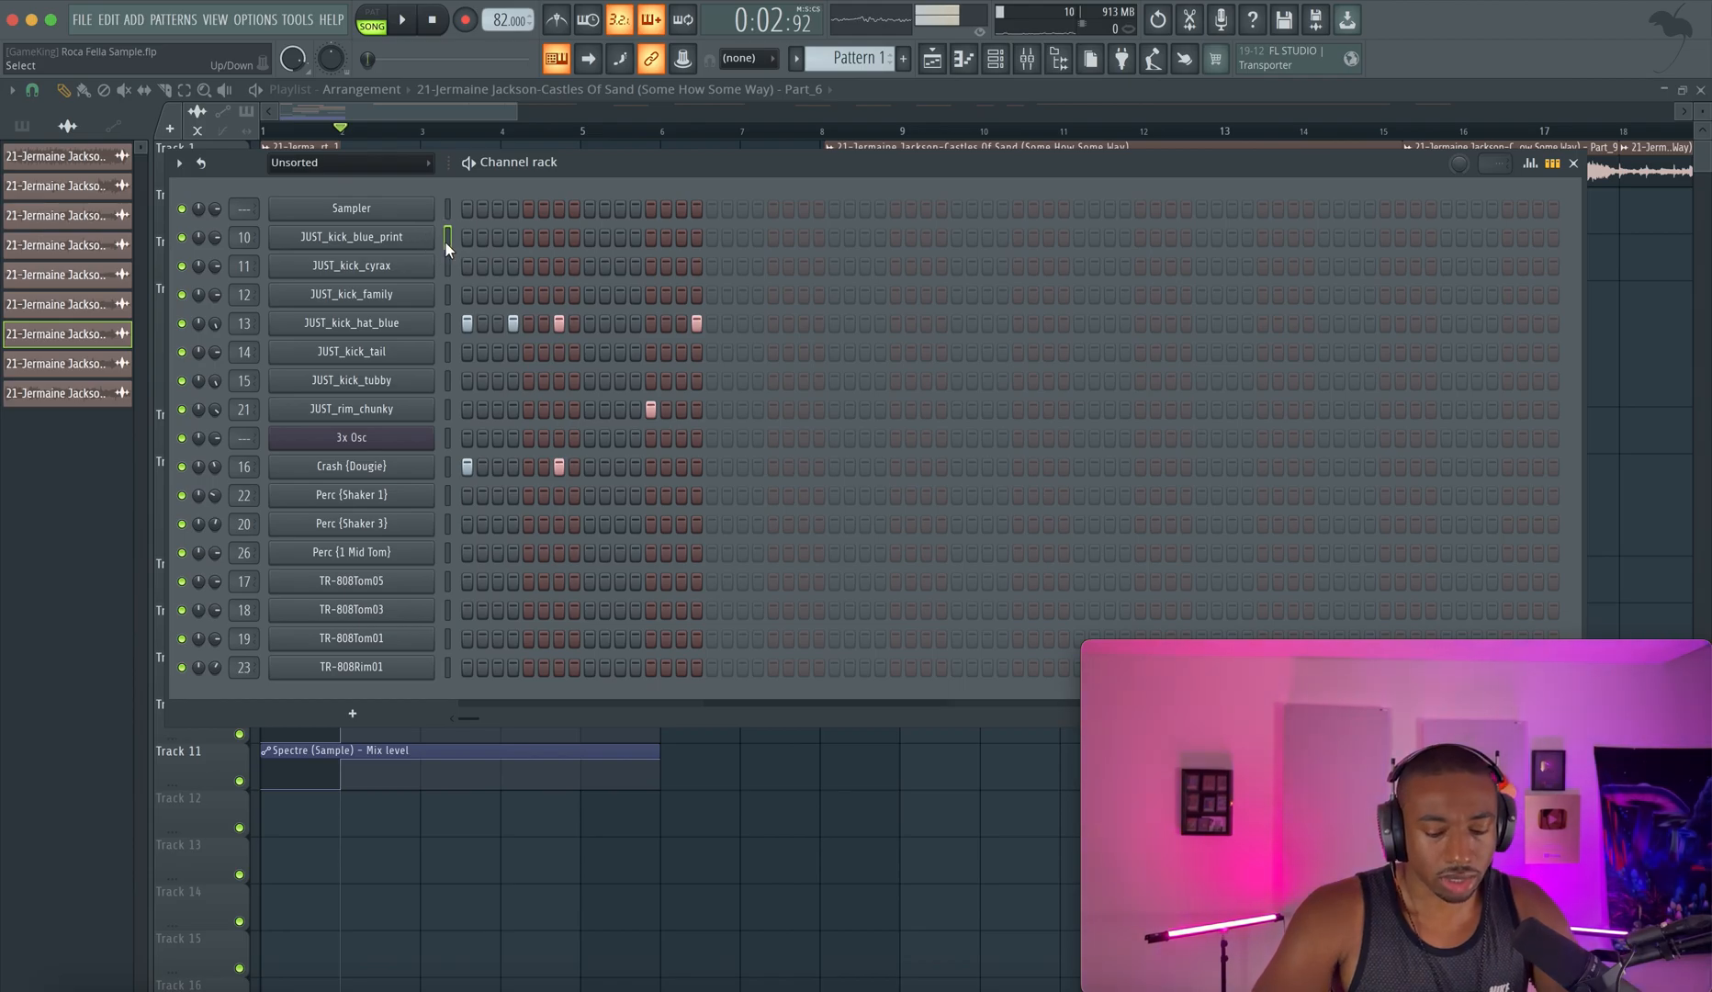
Audition drum channels such as JUST_kick_cyrax, JUST_rim_chunky, the crash and TR-808Tom03, and close the channel rack.
{"action": "left_click", "coordinate": [447, 266]}
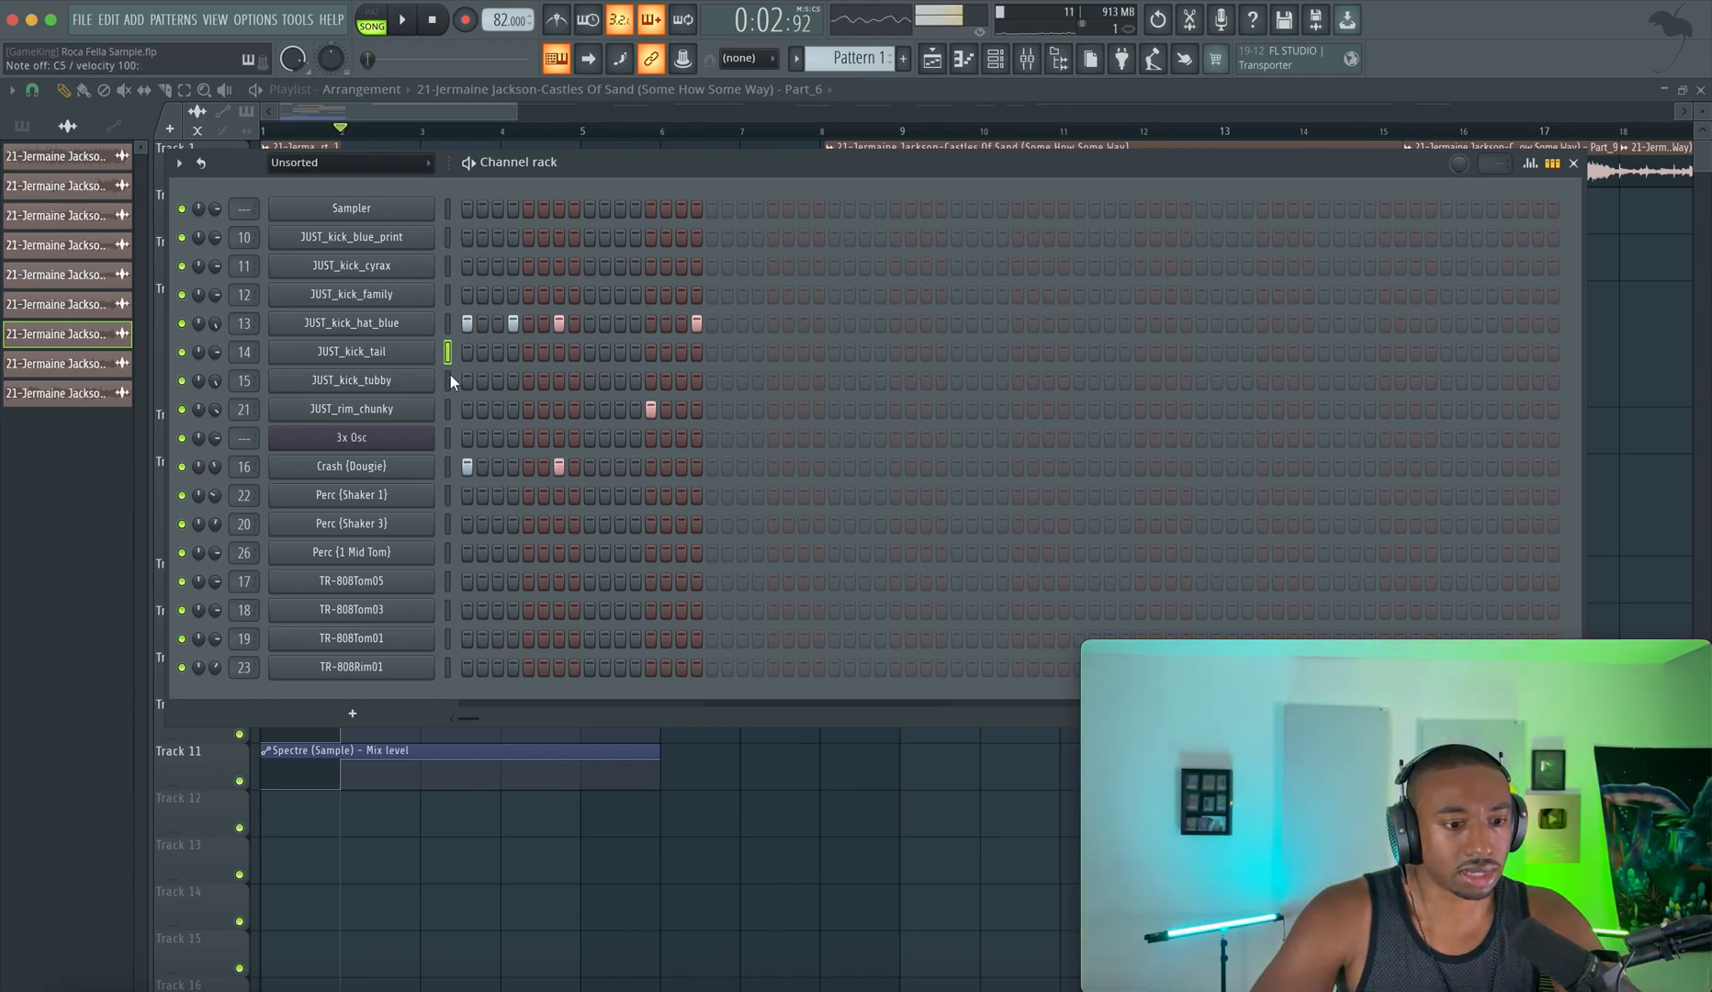
{"action": "left_click", "coordinate": [447, 409]}
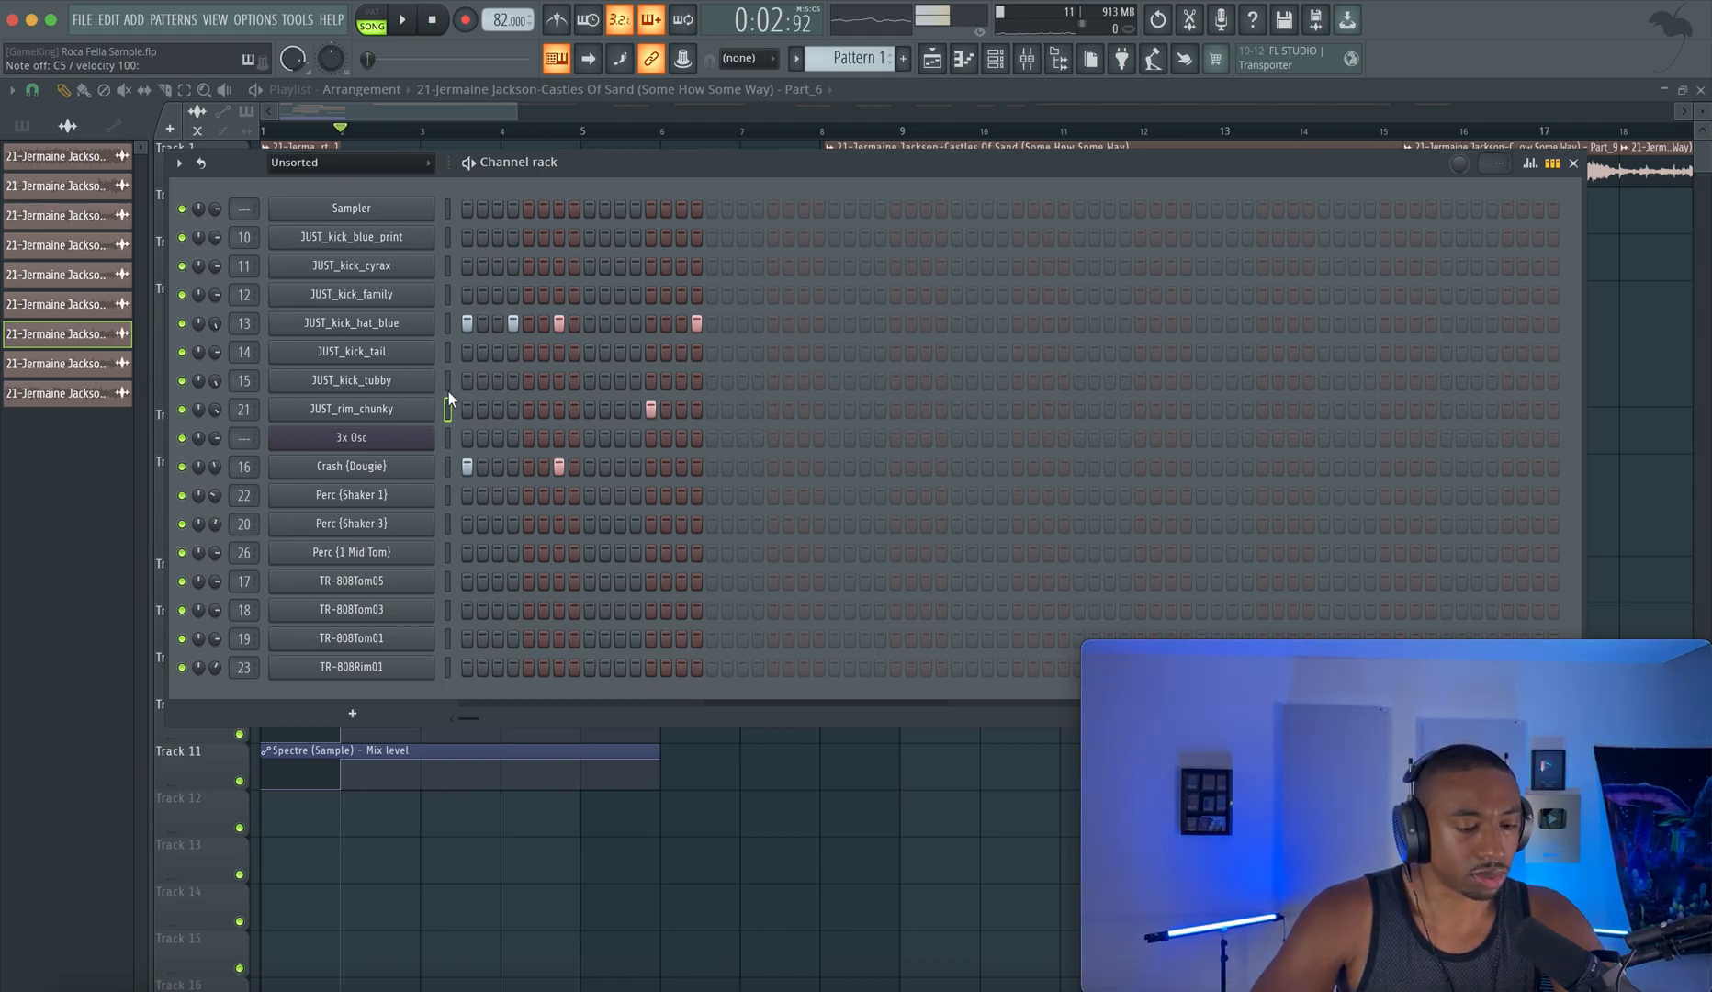
{"action": "left_click", "coordinate": [448, 327]}
{"action": "left_click", "coordinate": [447, 467]}
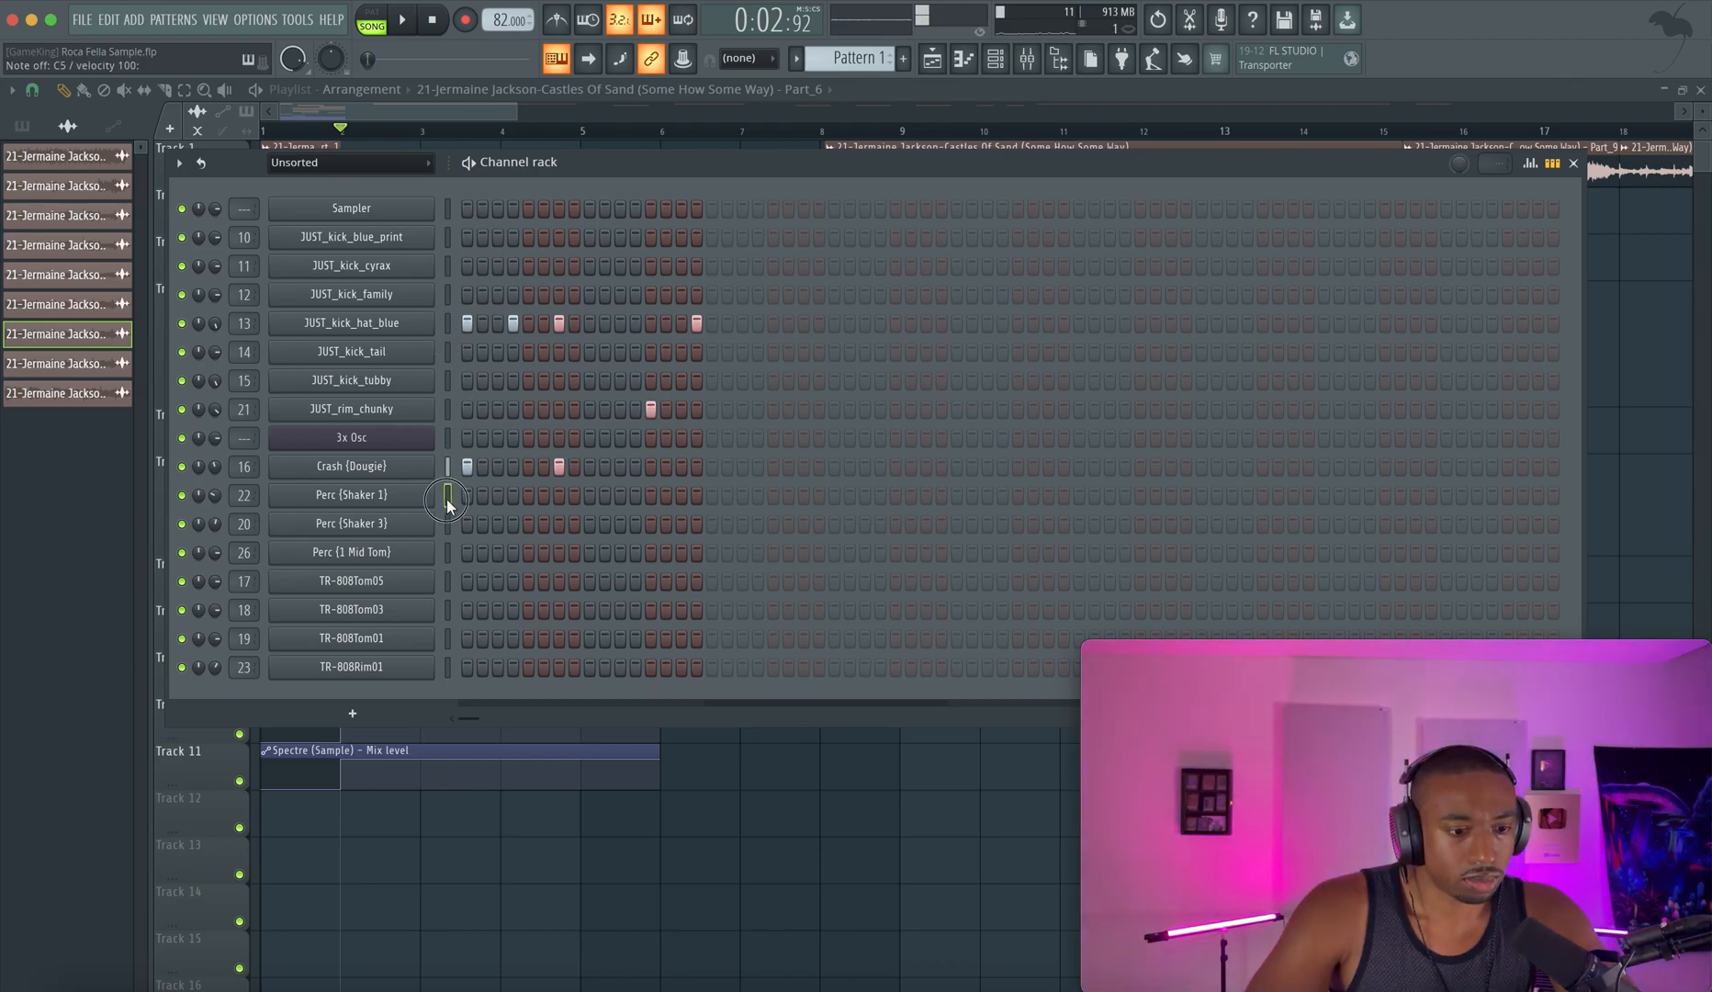
{"action": "left_click", "coordinate": [448, 610]}
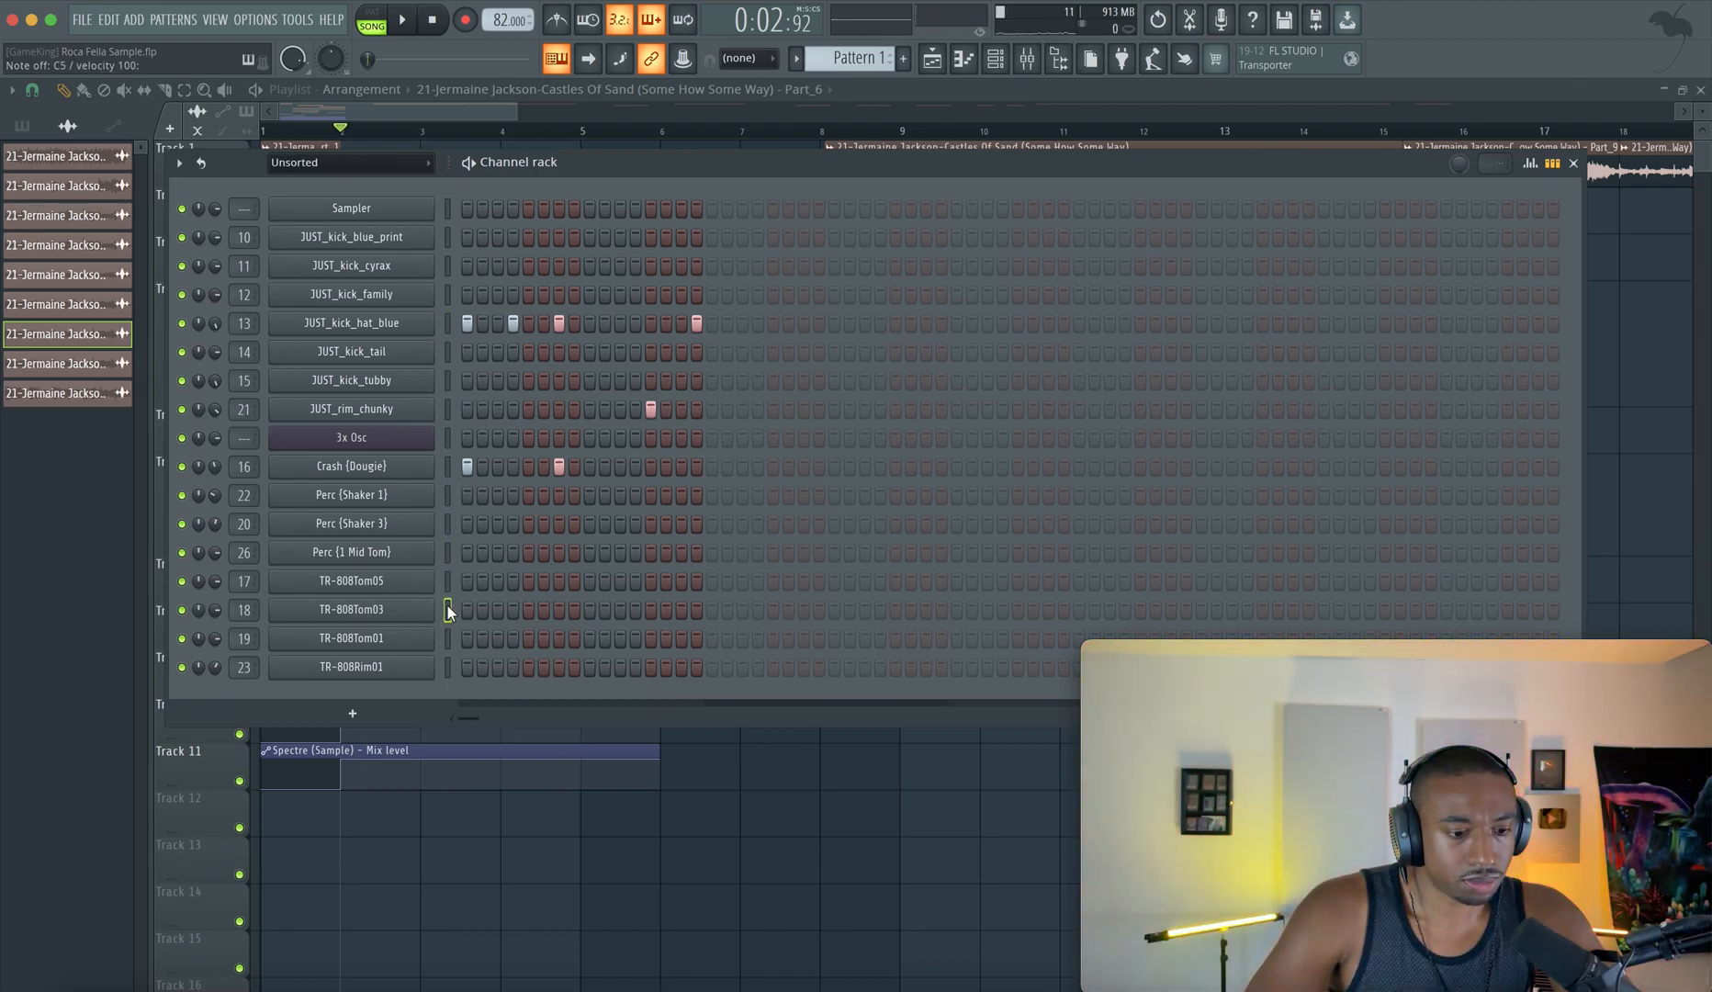
{"action": "key", "text": "F6"}
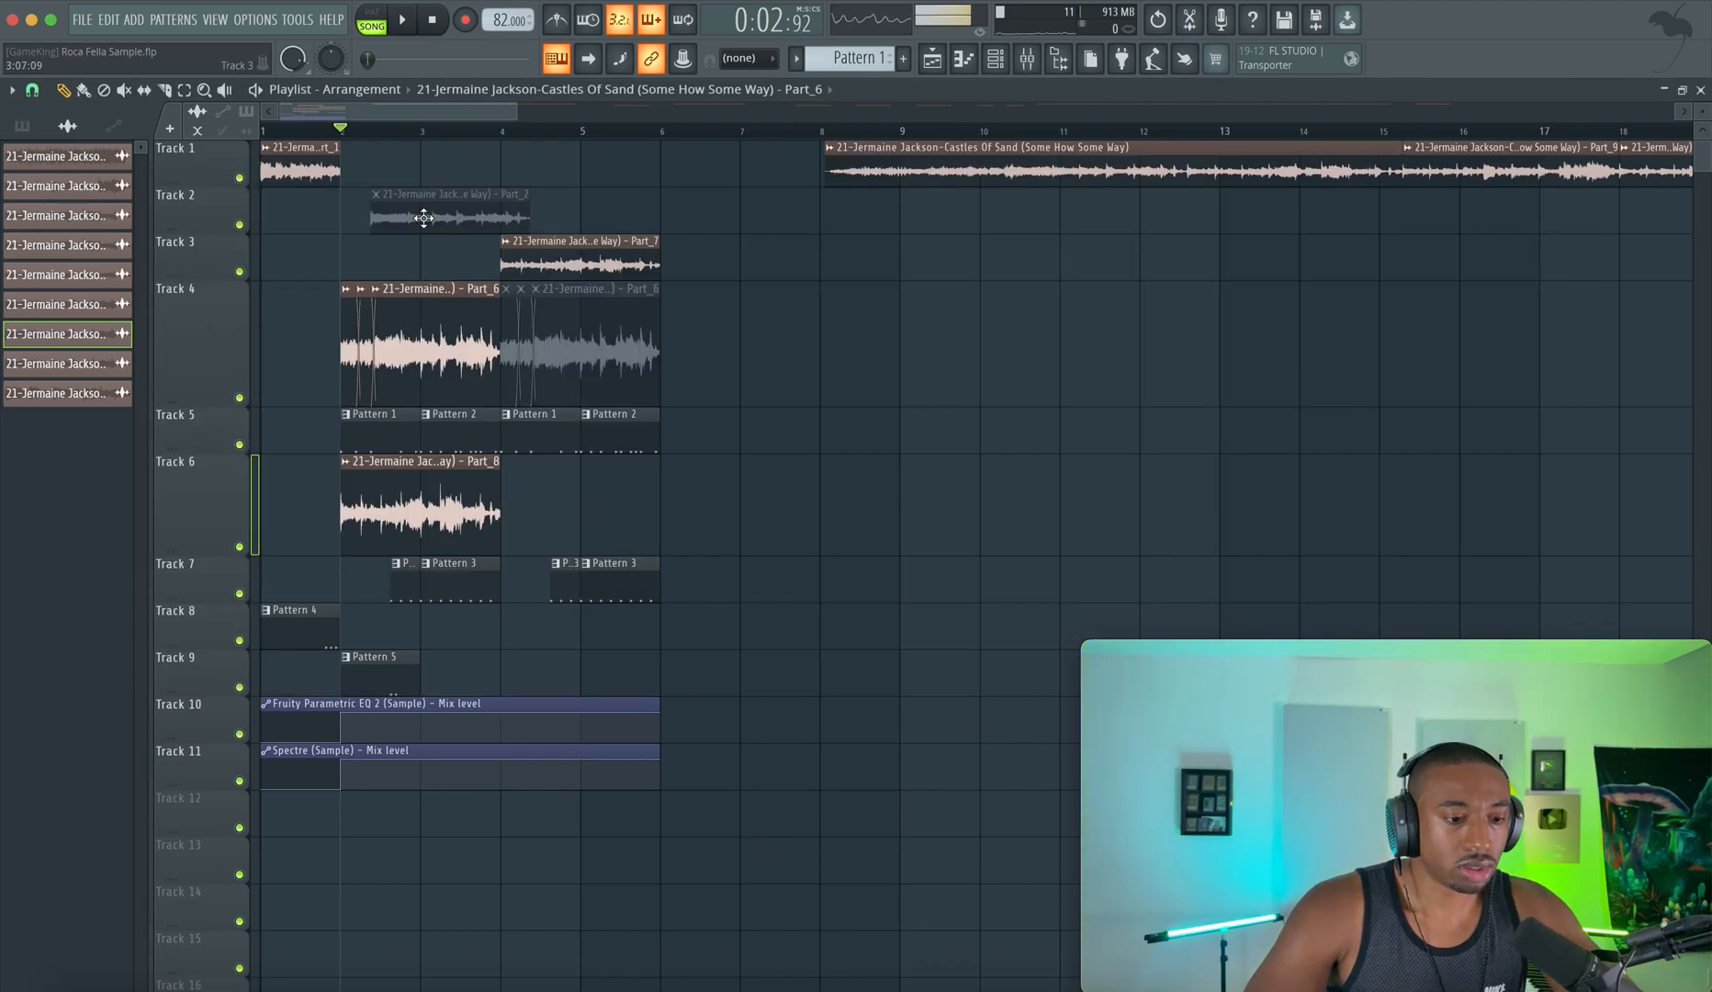
Select bar 1 in the playlist as the loop section.
{"action": "left_click_drag", "start_coordinate": [337, 129], "coordinate": [279, 152]}
{"action": "scroll", "coordinate": [332, 248], "scroll_direction": "up", "scroll_amount": 5}
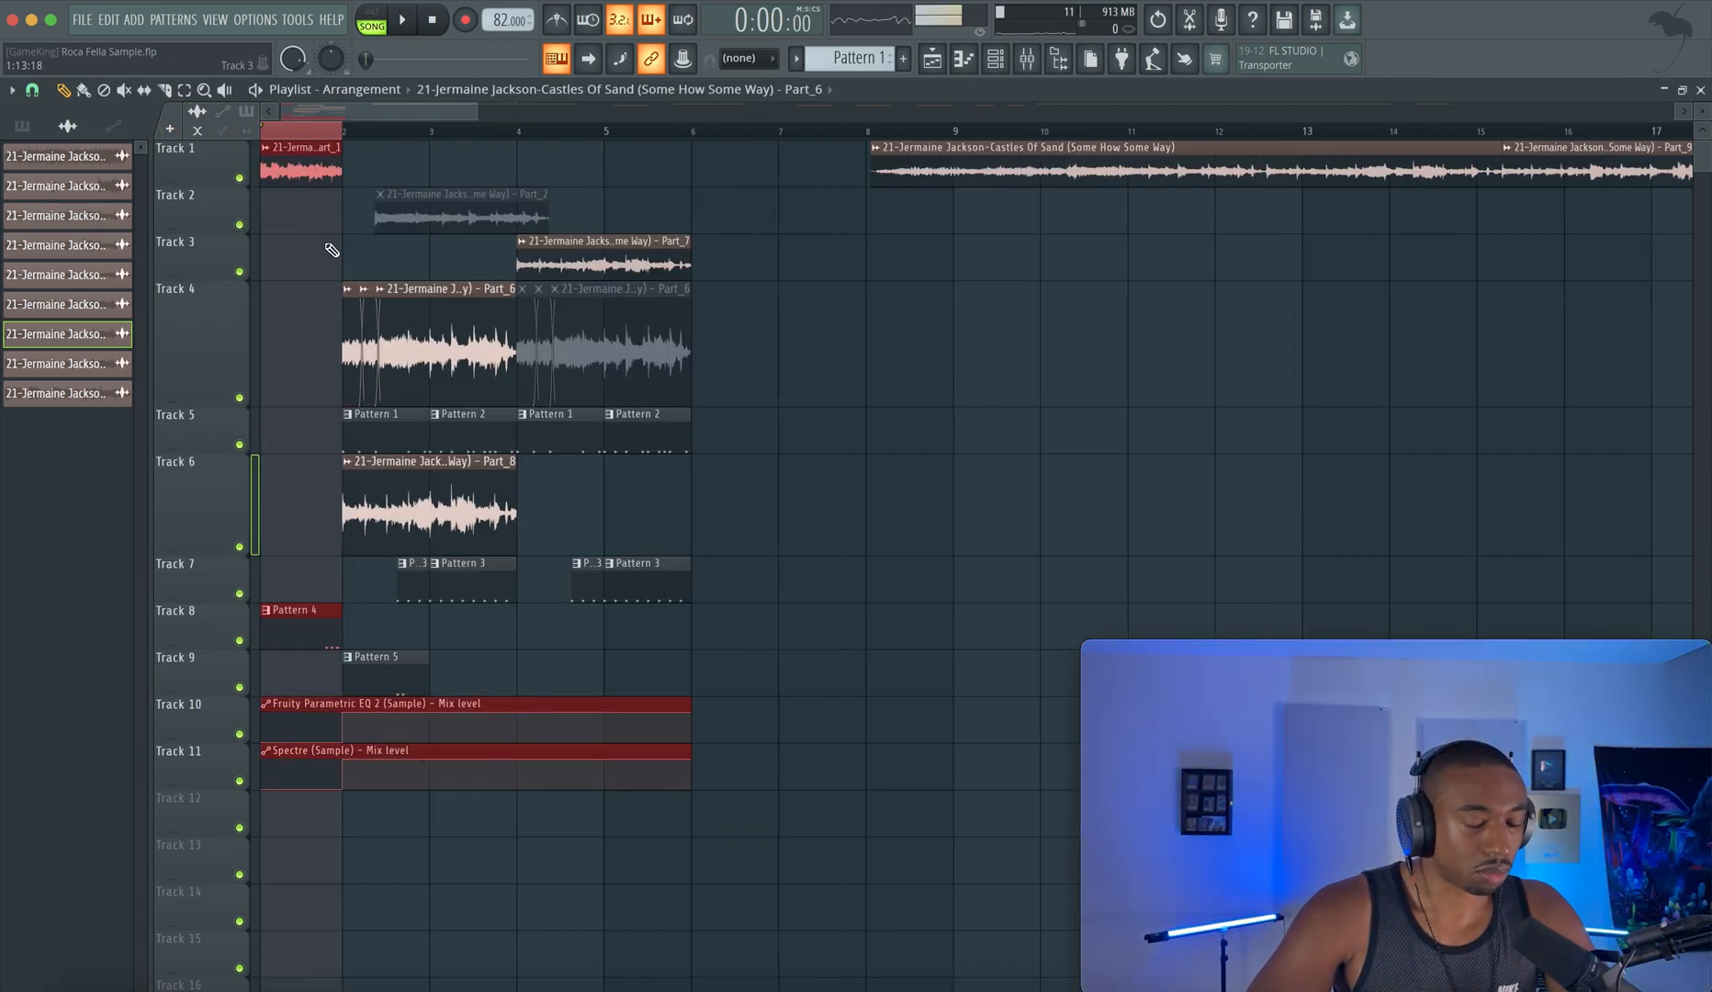
Play the bar 1 loop with the Track 1 sample muted, unmute it to compare, and stop playback.
{"action": "scroll", "coordinate": [335, 250], "scroll_direction": "down", "scroll_amount": 2}
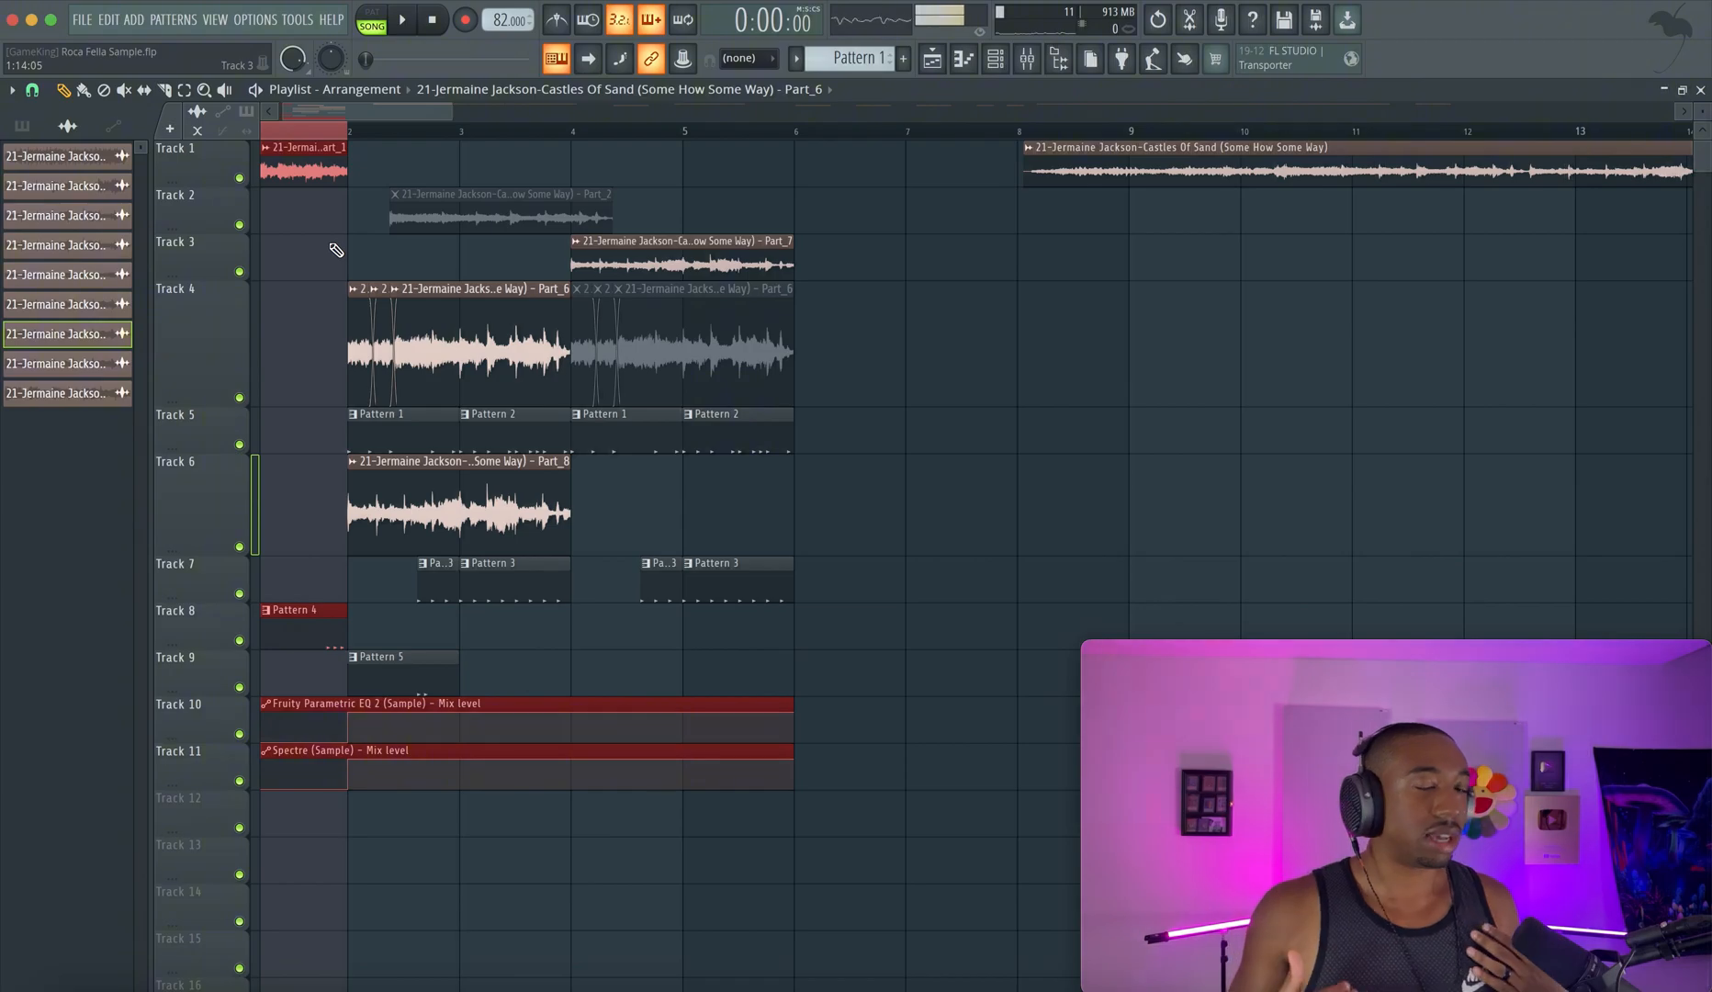
{"action": "scroll", "coordinate": [553, 230], "scroll_direction": "down", "scroll_amount": 4}
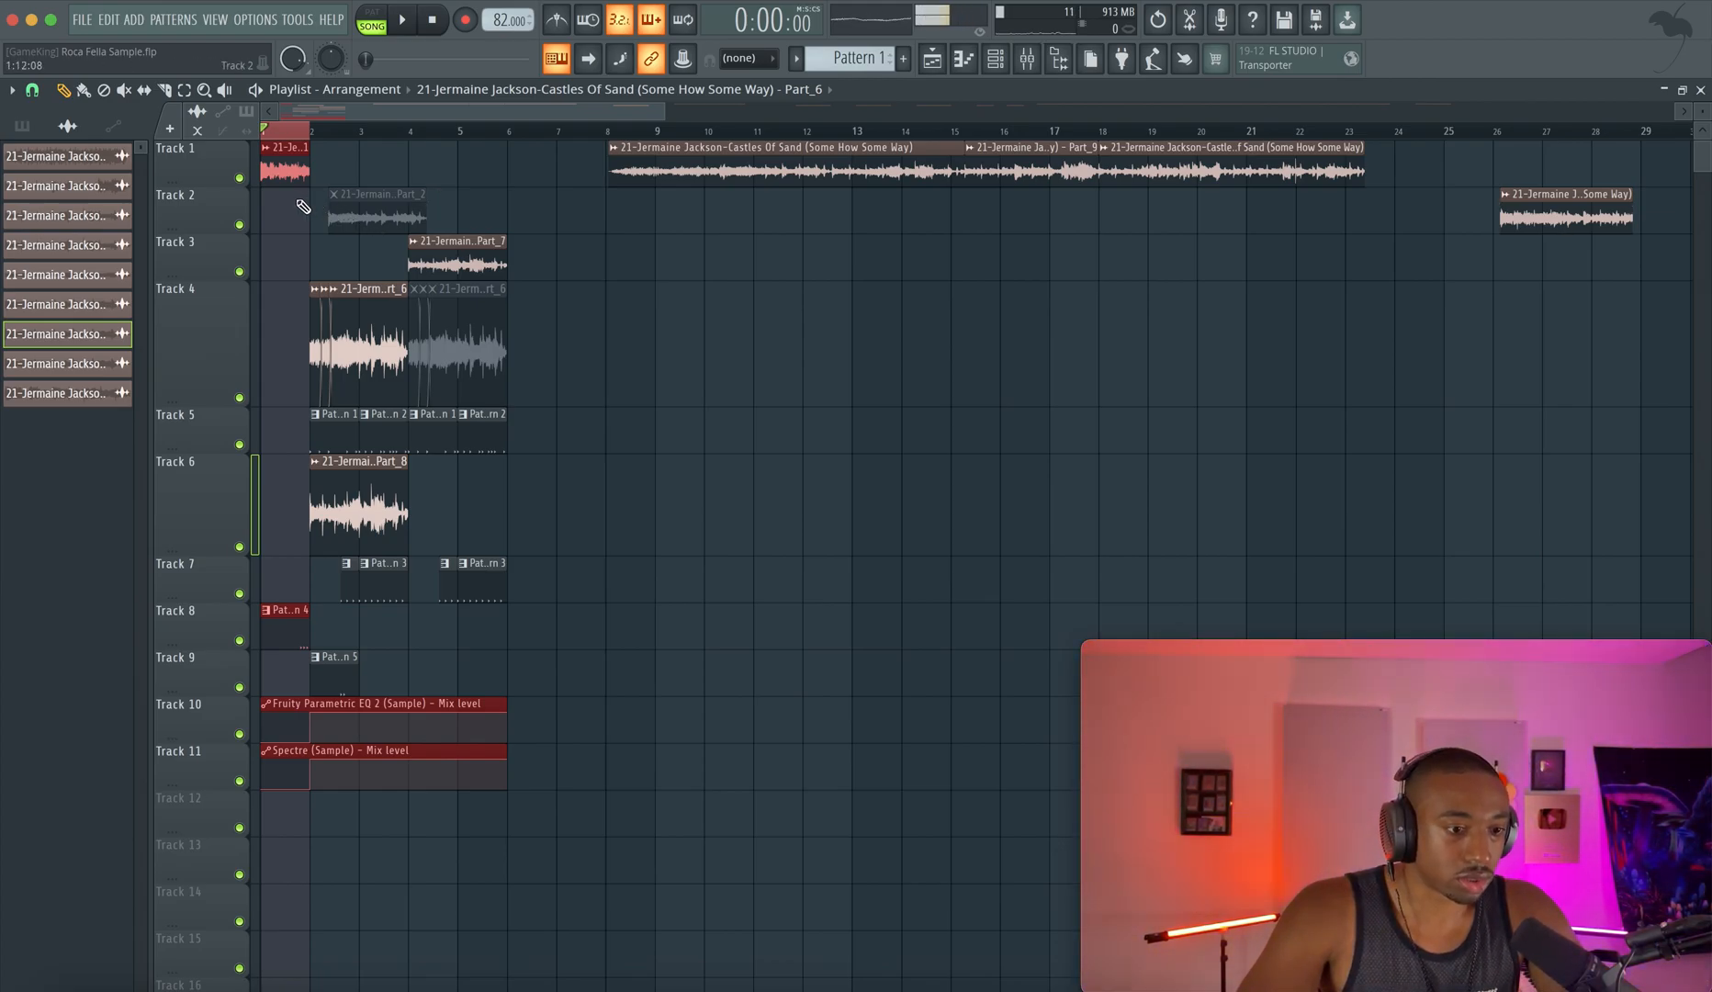
{"action": "scroll", "coordinate": [303, 206], "scroll_direction": "up", "scroll_amount": 4}
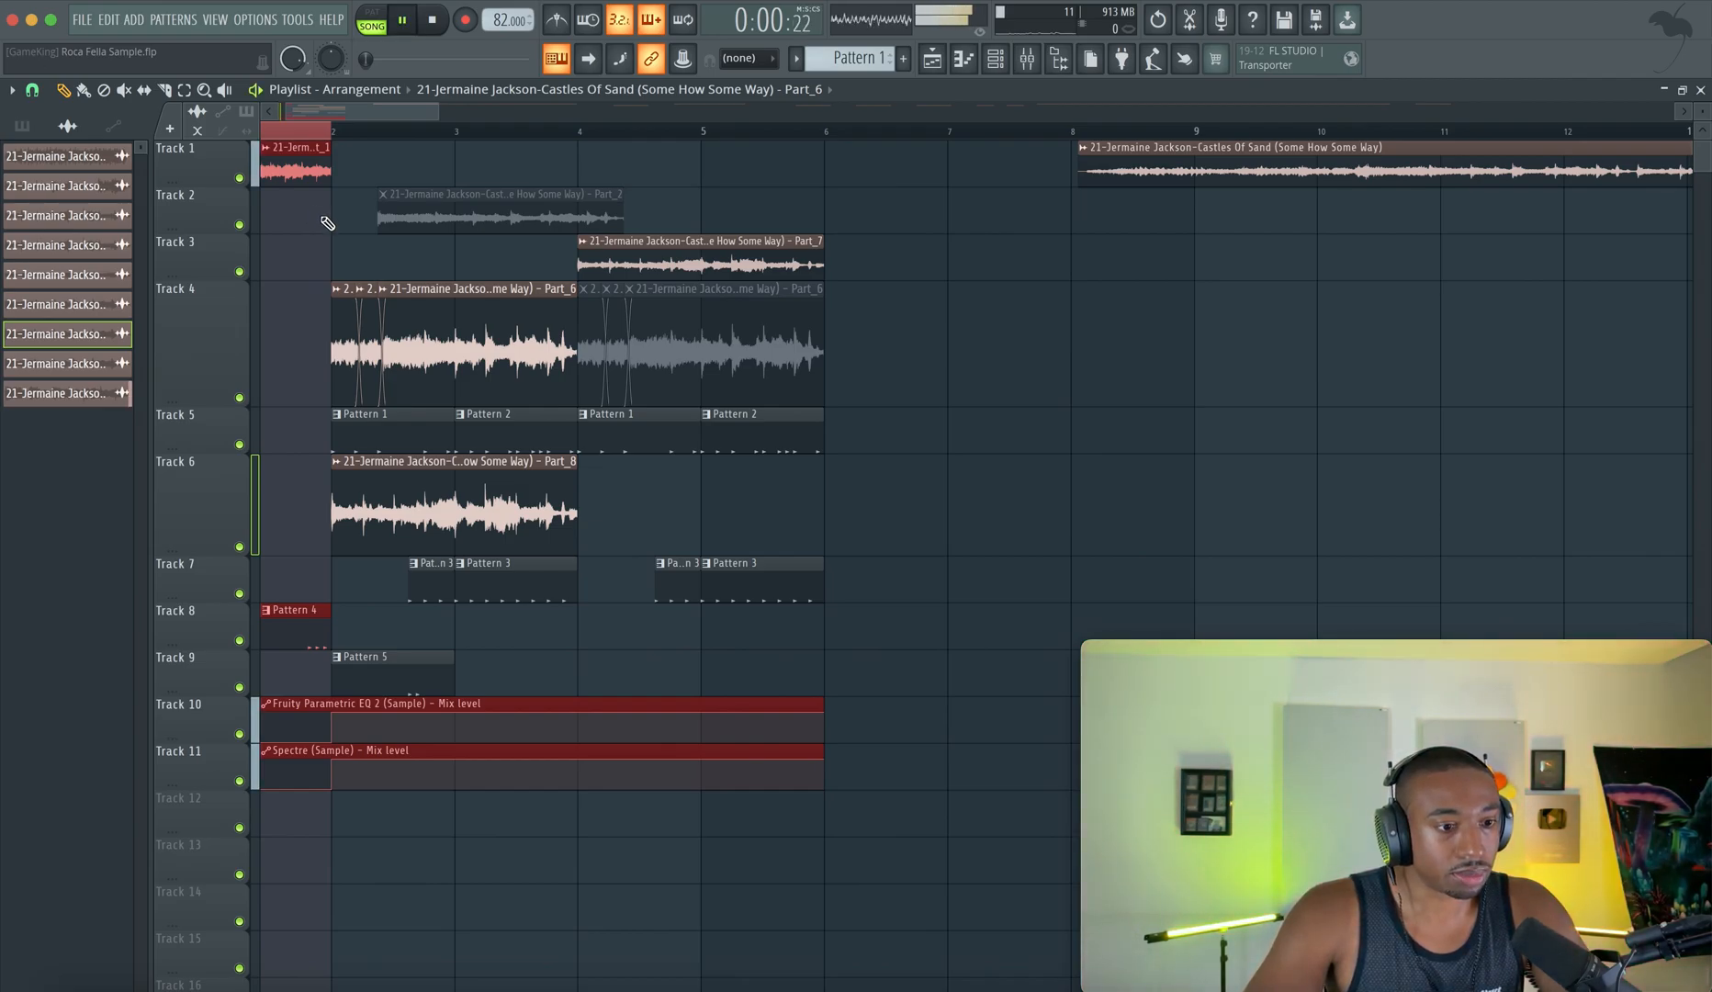
{"action": "left_click", "coordinate": [239, 178]}
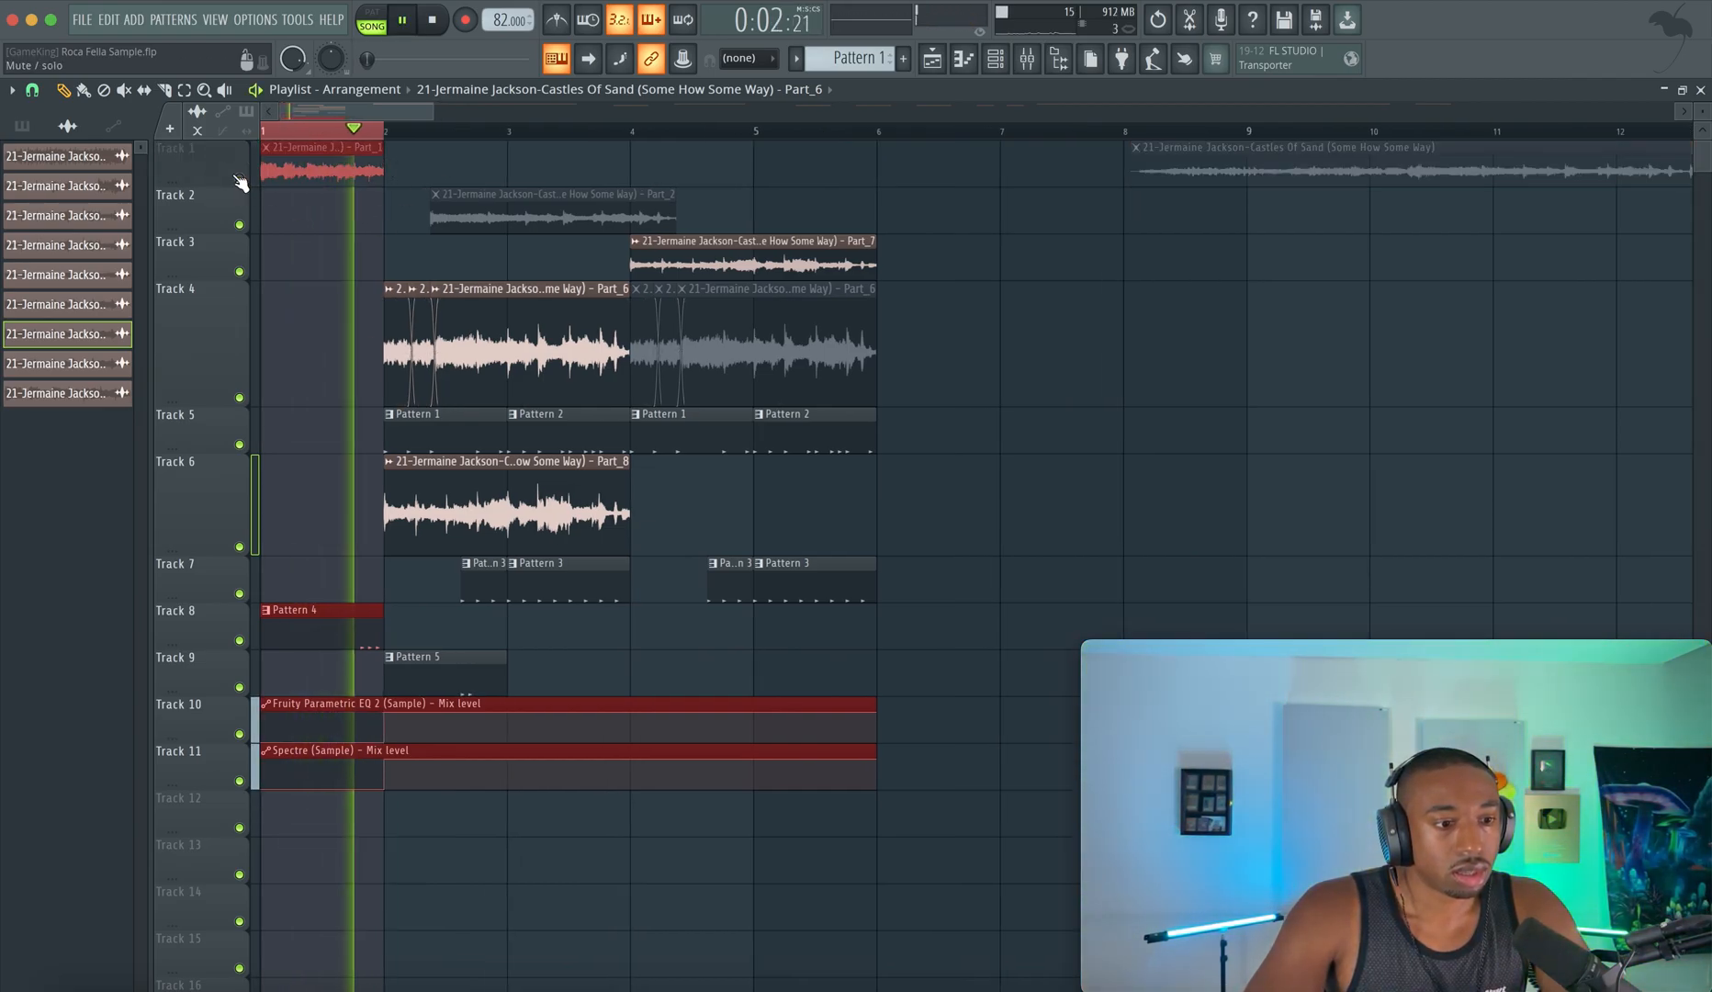
{"action": "left_click", "coordinate": [239, 178]}
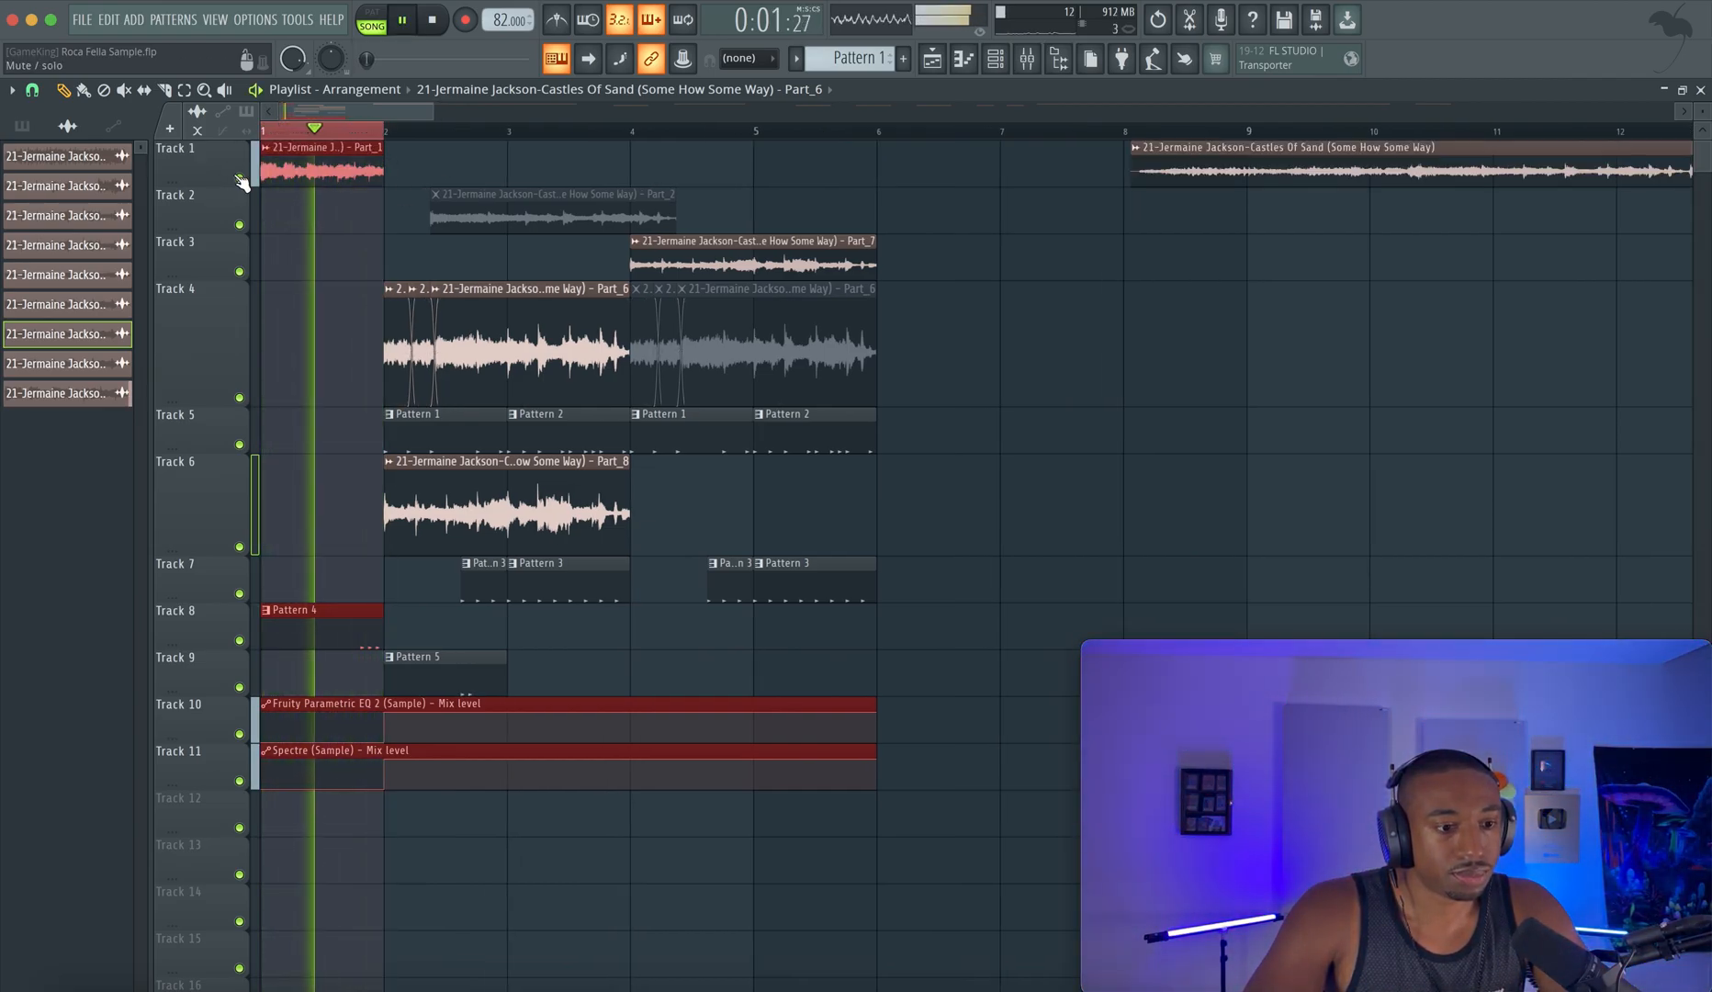
{"action": "key", "text": "space"}
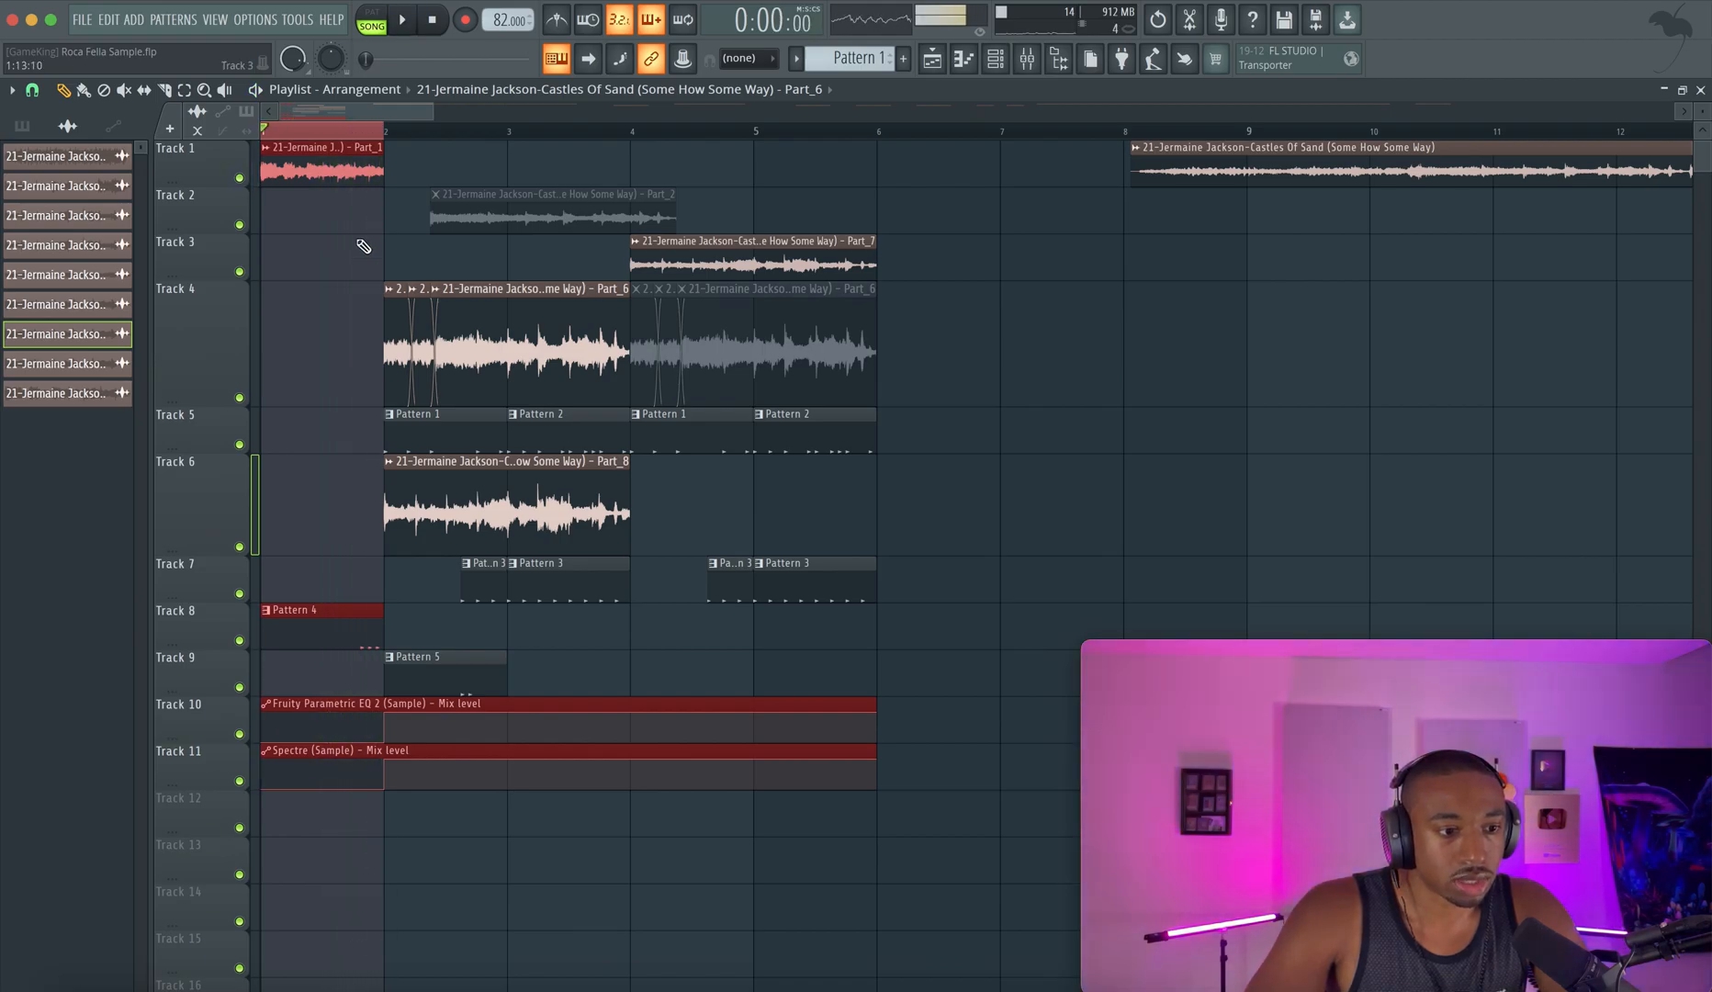
Clear the bar 1 loop section and audition the Castles Of Sand clips on Track 1 from about bar 17 to bar 22.
{"action": "scroll", "coordinate": [722, 178], "scroll_direction": "down", "scroll_amount": 2}
{"action": "scroll", "coordinate": [721, 177], "scroll_direction": "down", "scroll_amount": 2}
{"action": "left_click", "coordinate": [808, 133]}
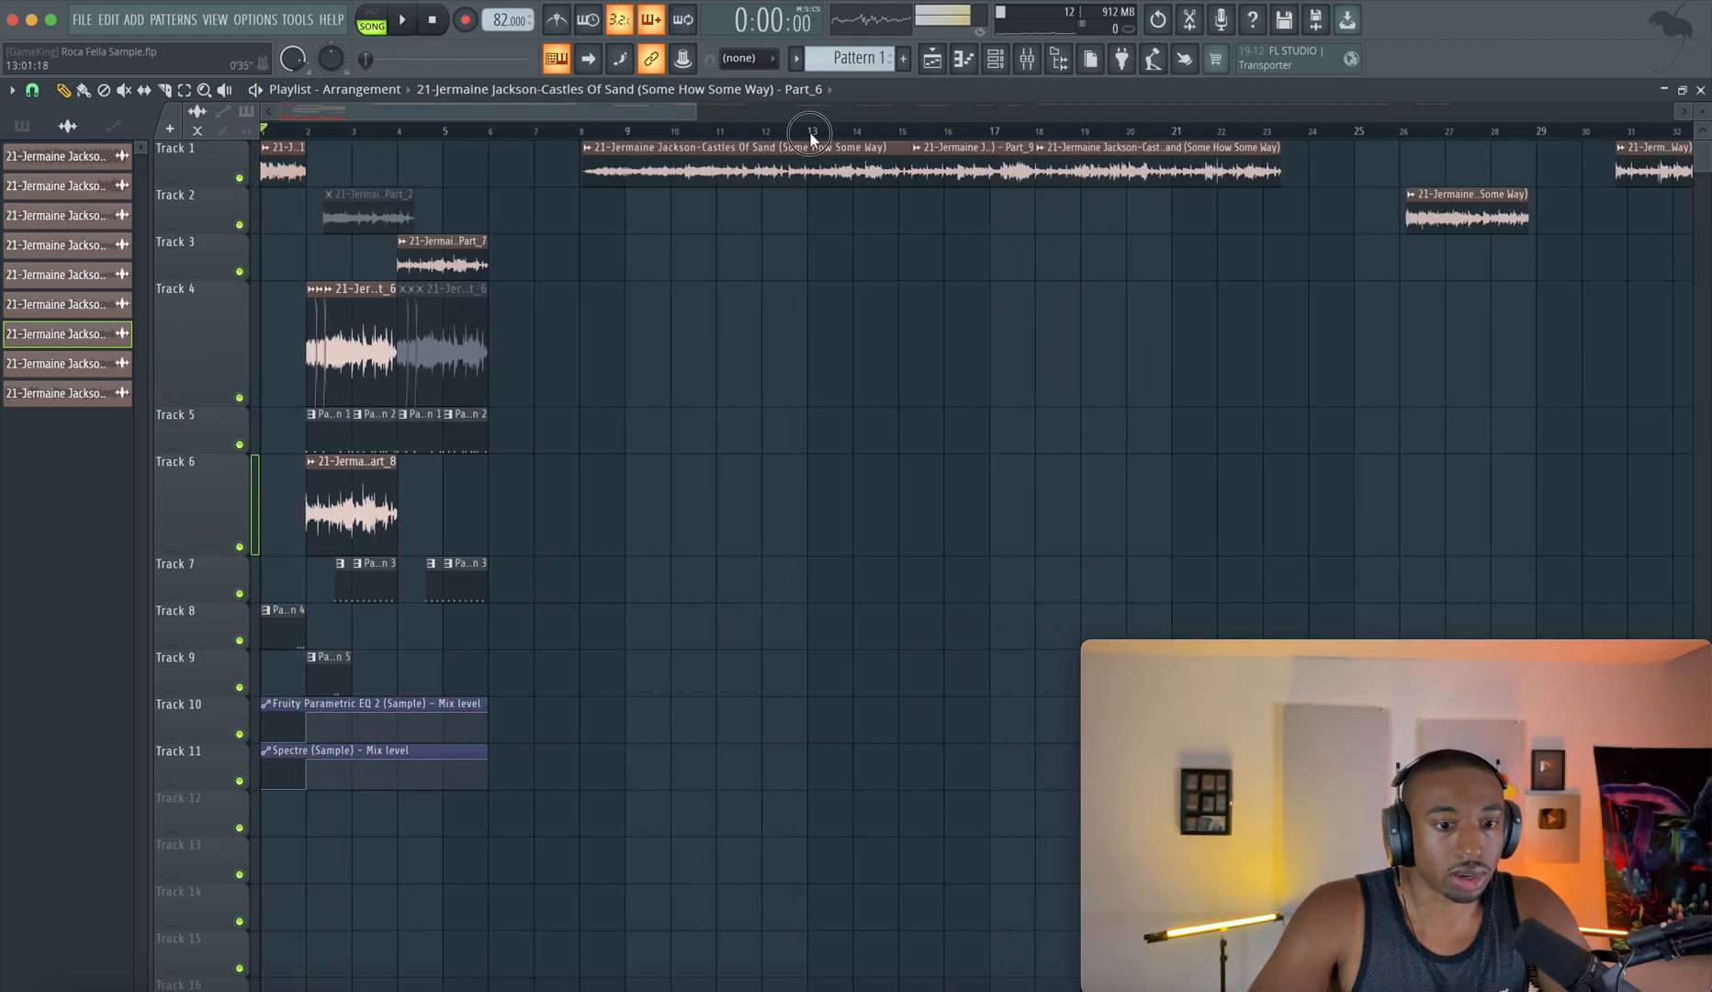
{"action": "left_click", "coordinate": [1024, 132]}
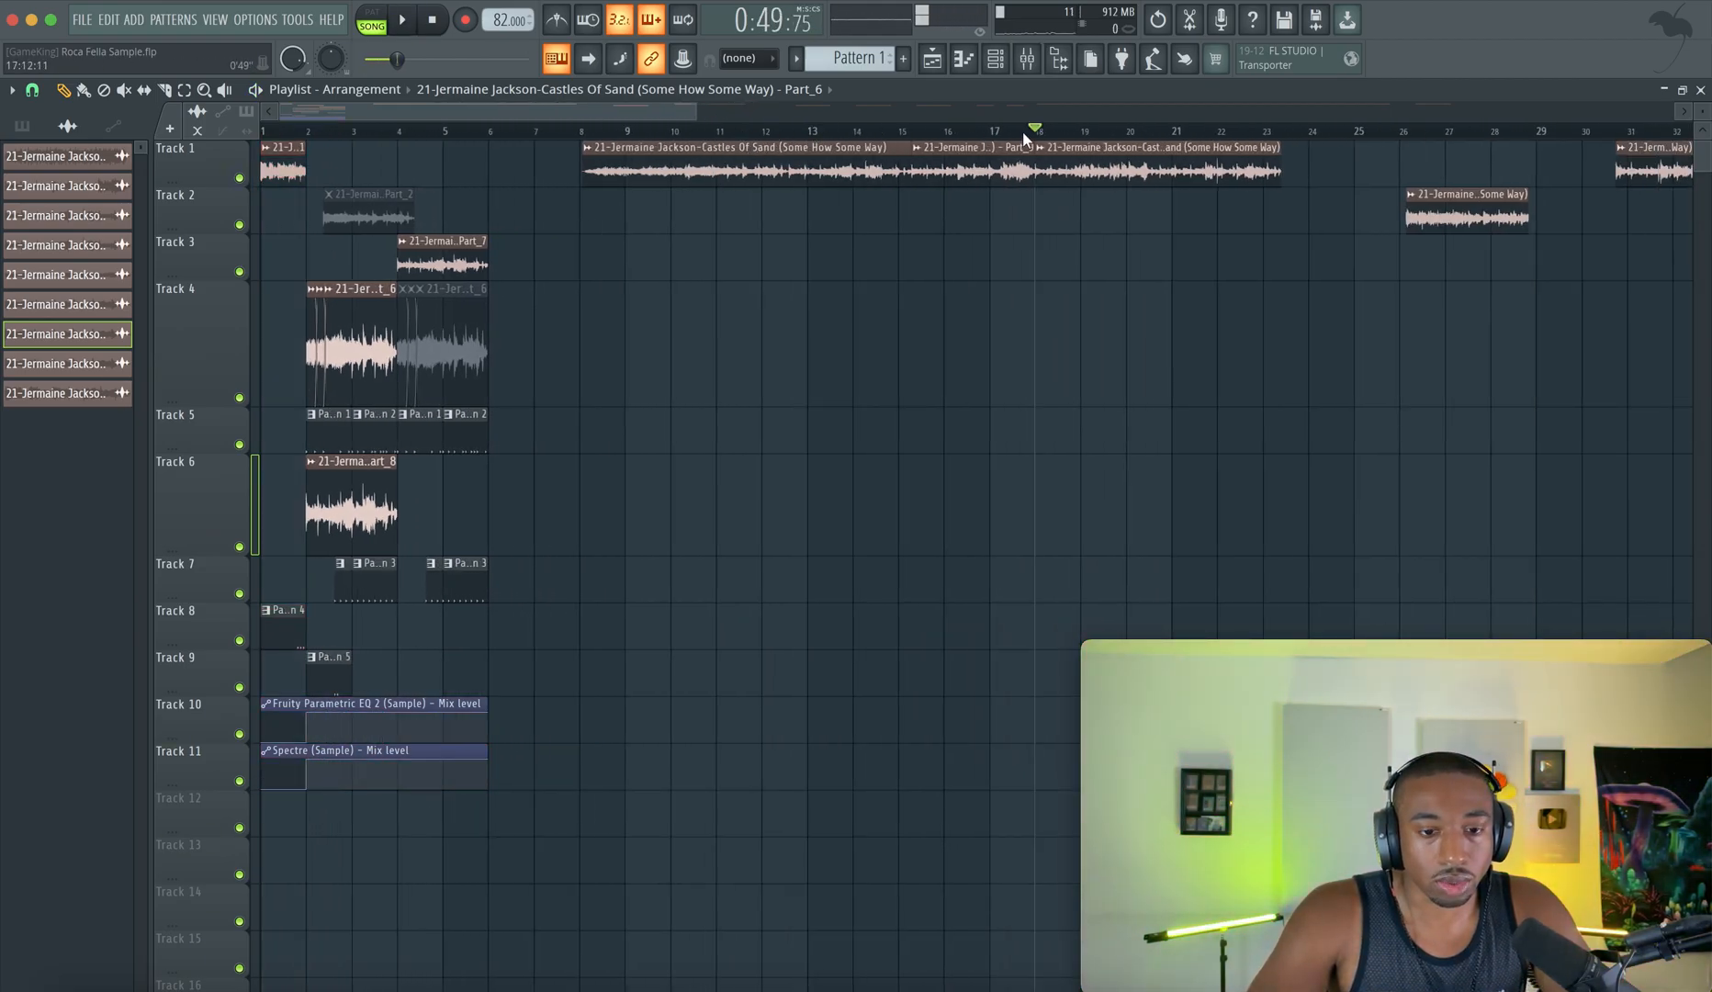
{"action": "left_click", "coordinate": [1088, 132]}
{"action": "key", "text": "space"}
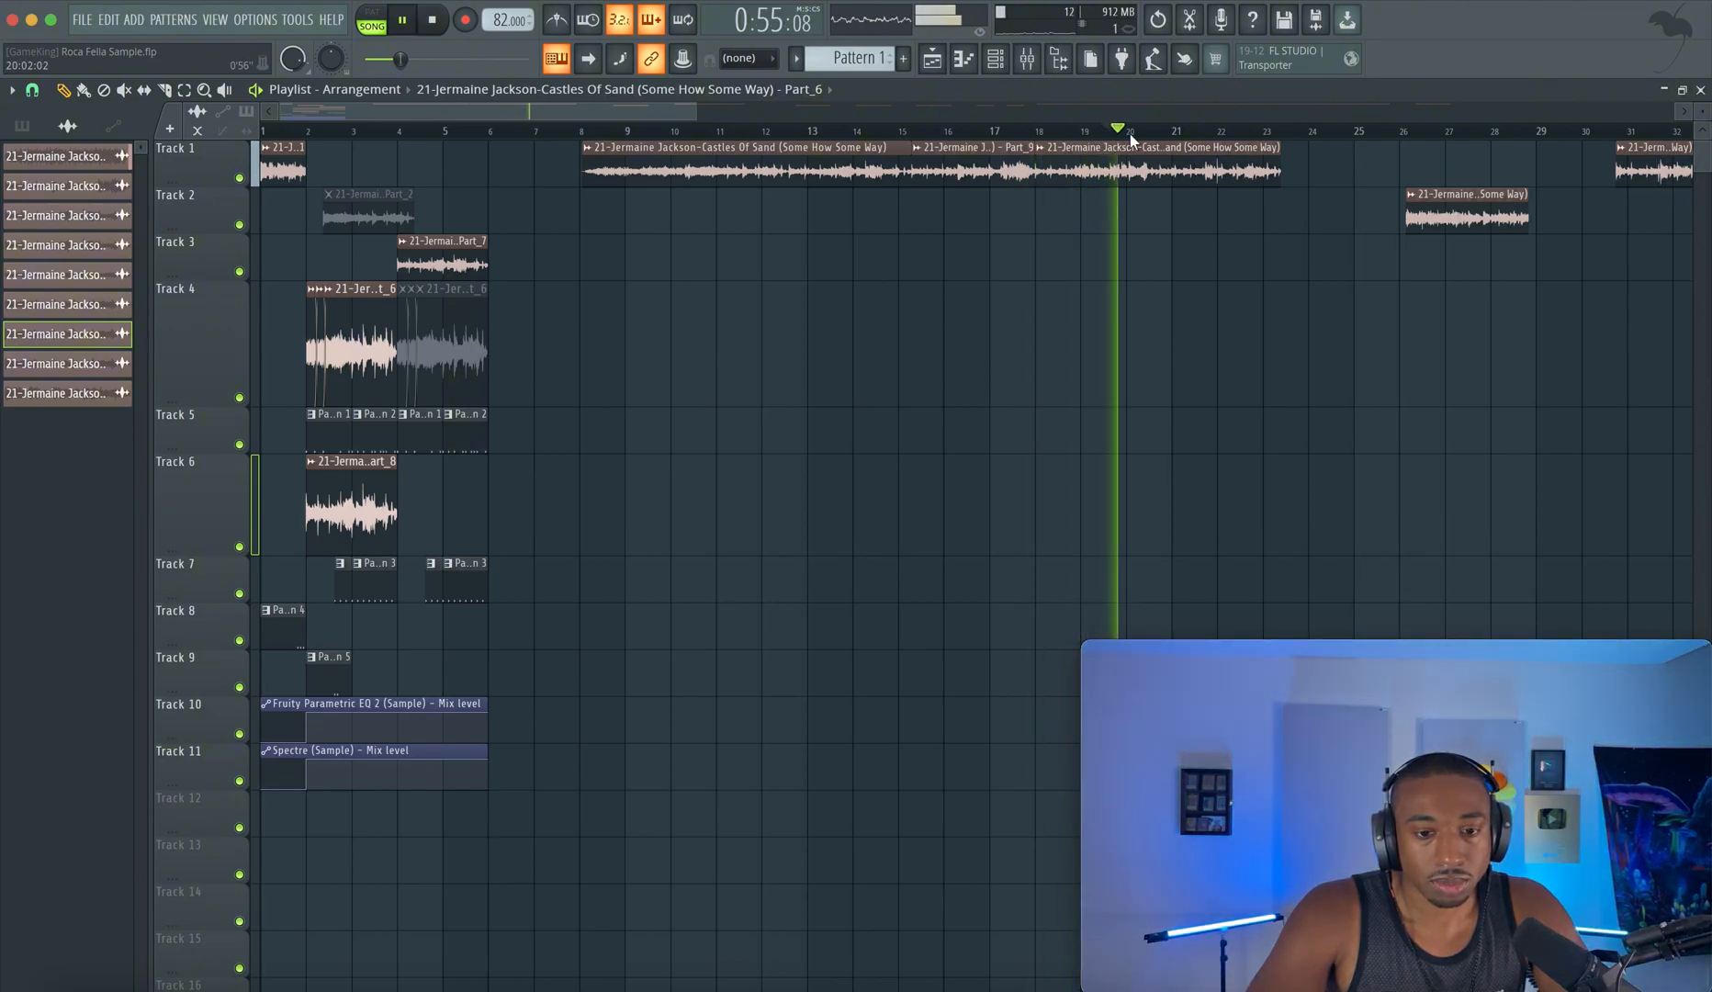
{"action": "scroll", "coordinate": [995, 158], "scroll_direction": "right", "scroll_amount": 4}
{"action": "scroll", "coordinate": [815, 142], "scroll_direction": "right", "scroll_amount": 2}
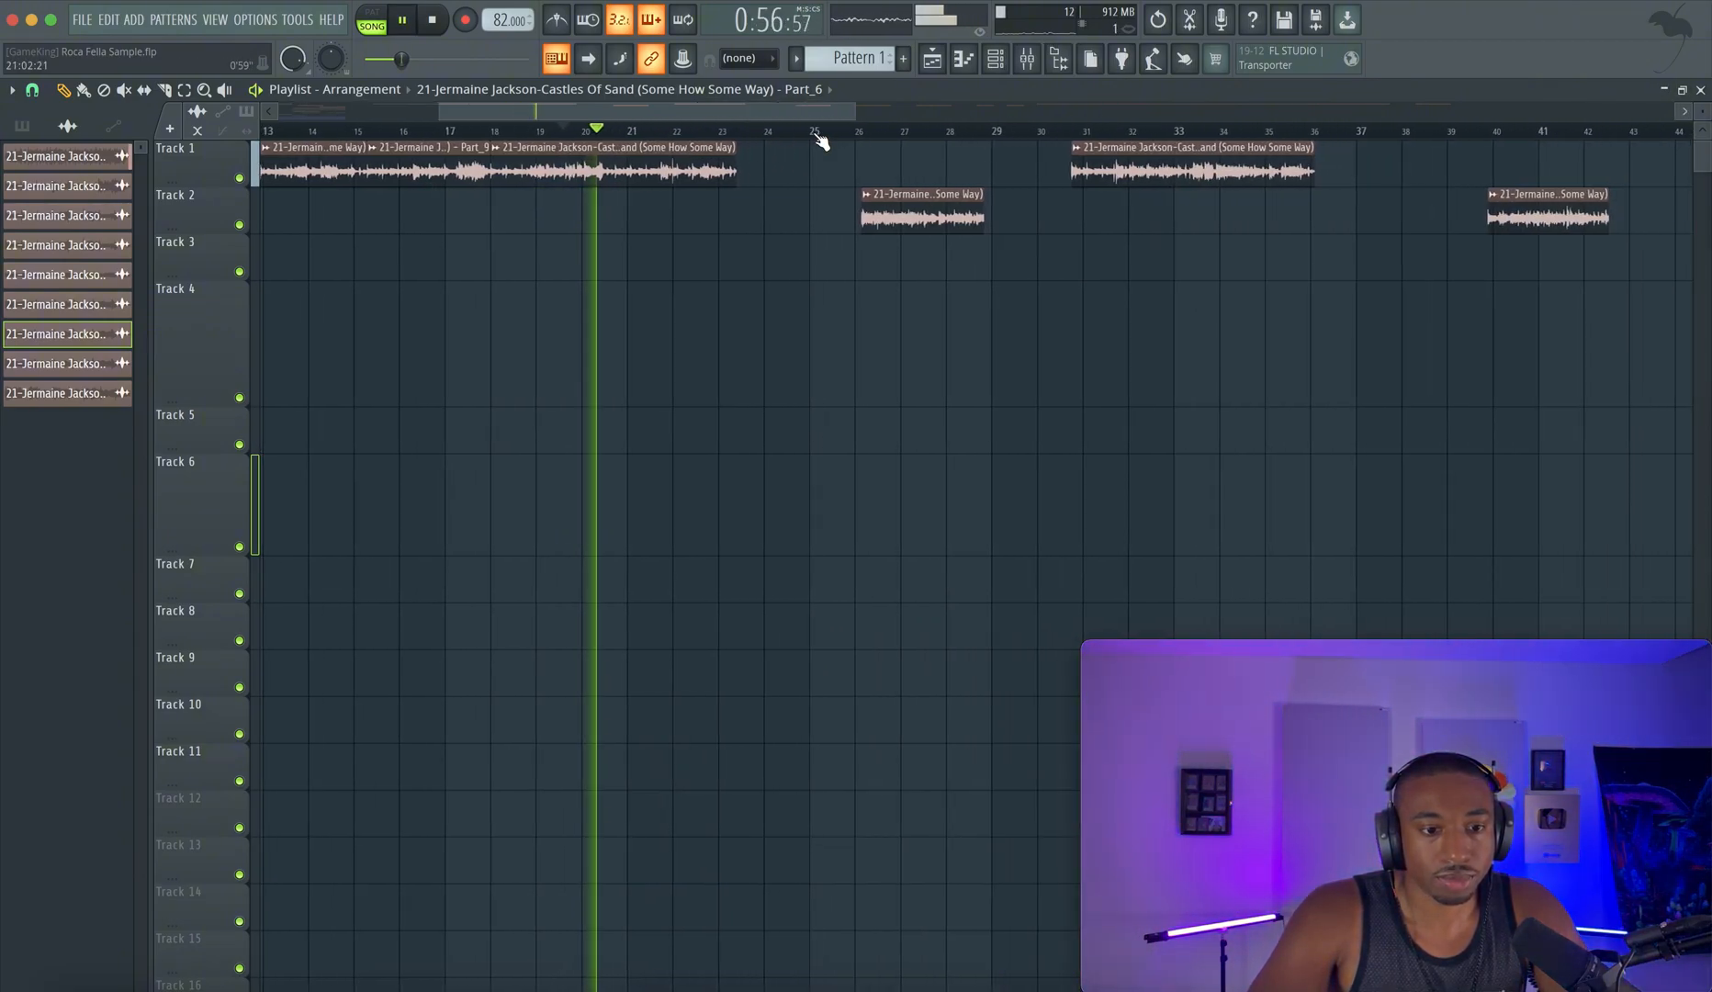
{"action": "left_click", "coordinate": [687, 134]}
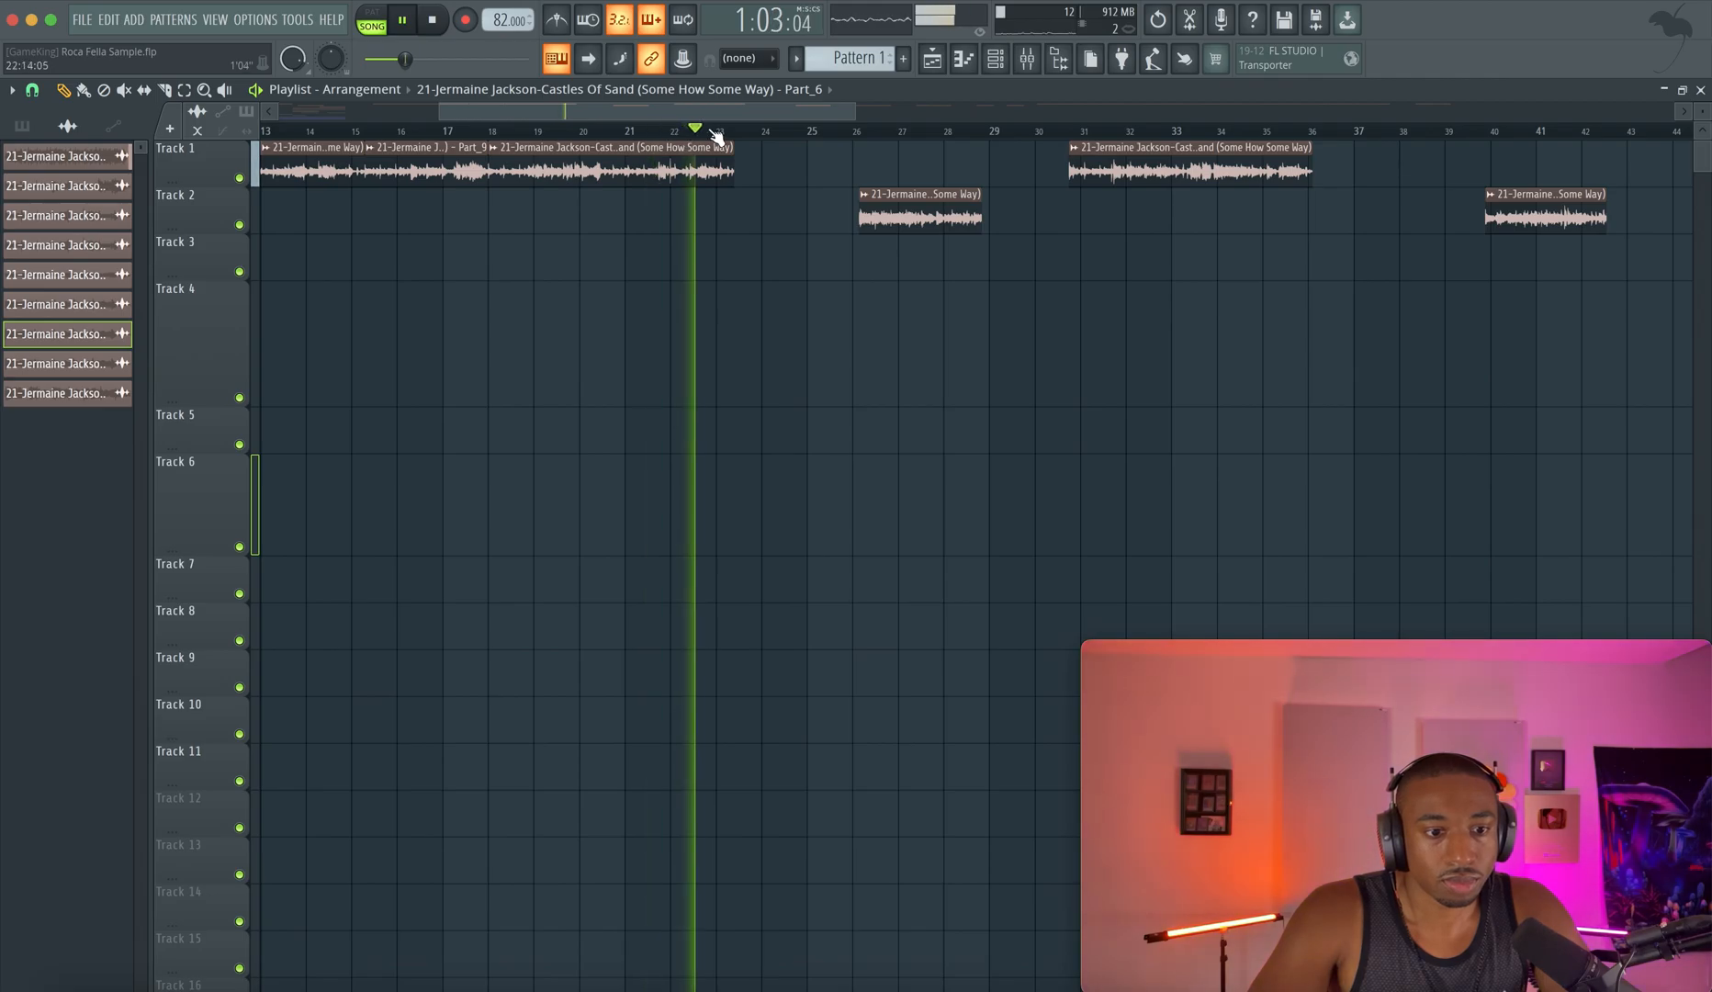
Audition the beginning of the long Track 1 Castles Of Sand clip, from about bar 58 to bar 60.
{"action": "scroll", "coordinate": [803, 139], "scroll_direction": "down", "scroll_amount": 3}
{"action": "scroll", "coordinate": [803, 141], "scroll_direction": "right", "scroll_amount": 5}
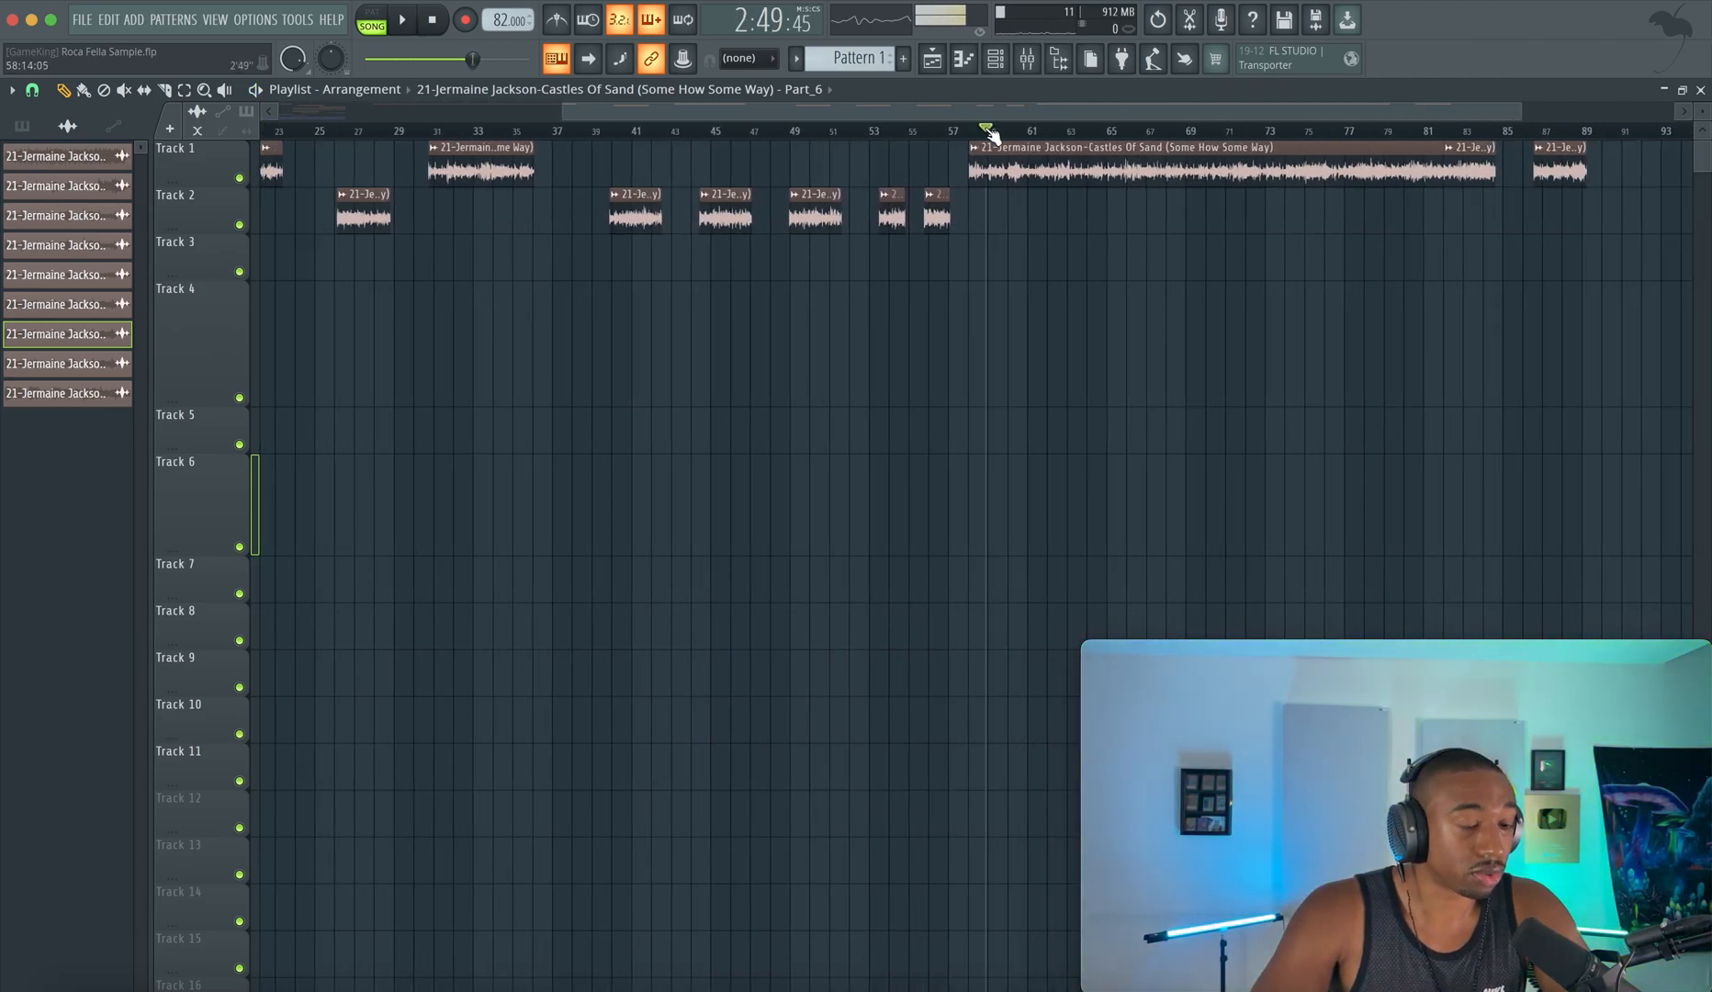
{"action": "key", "text": "space"}
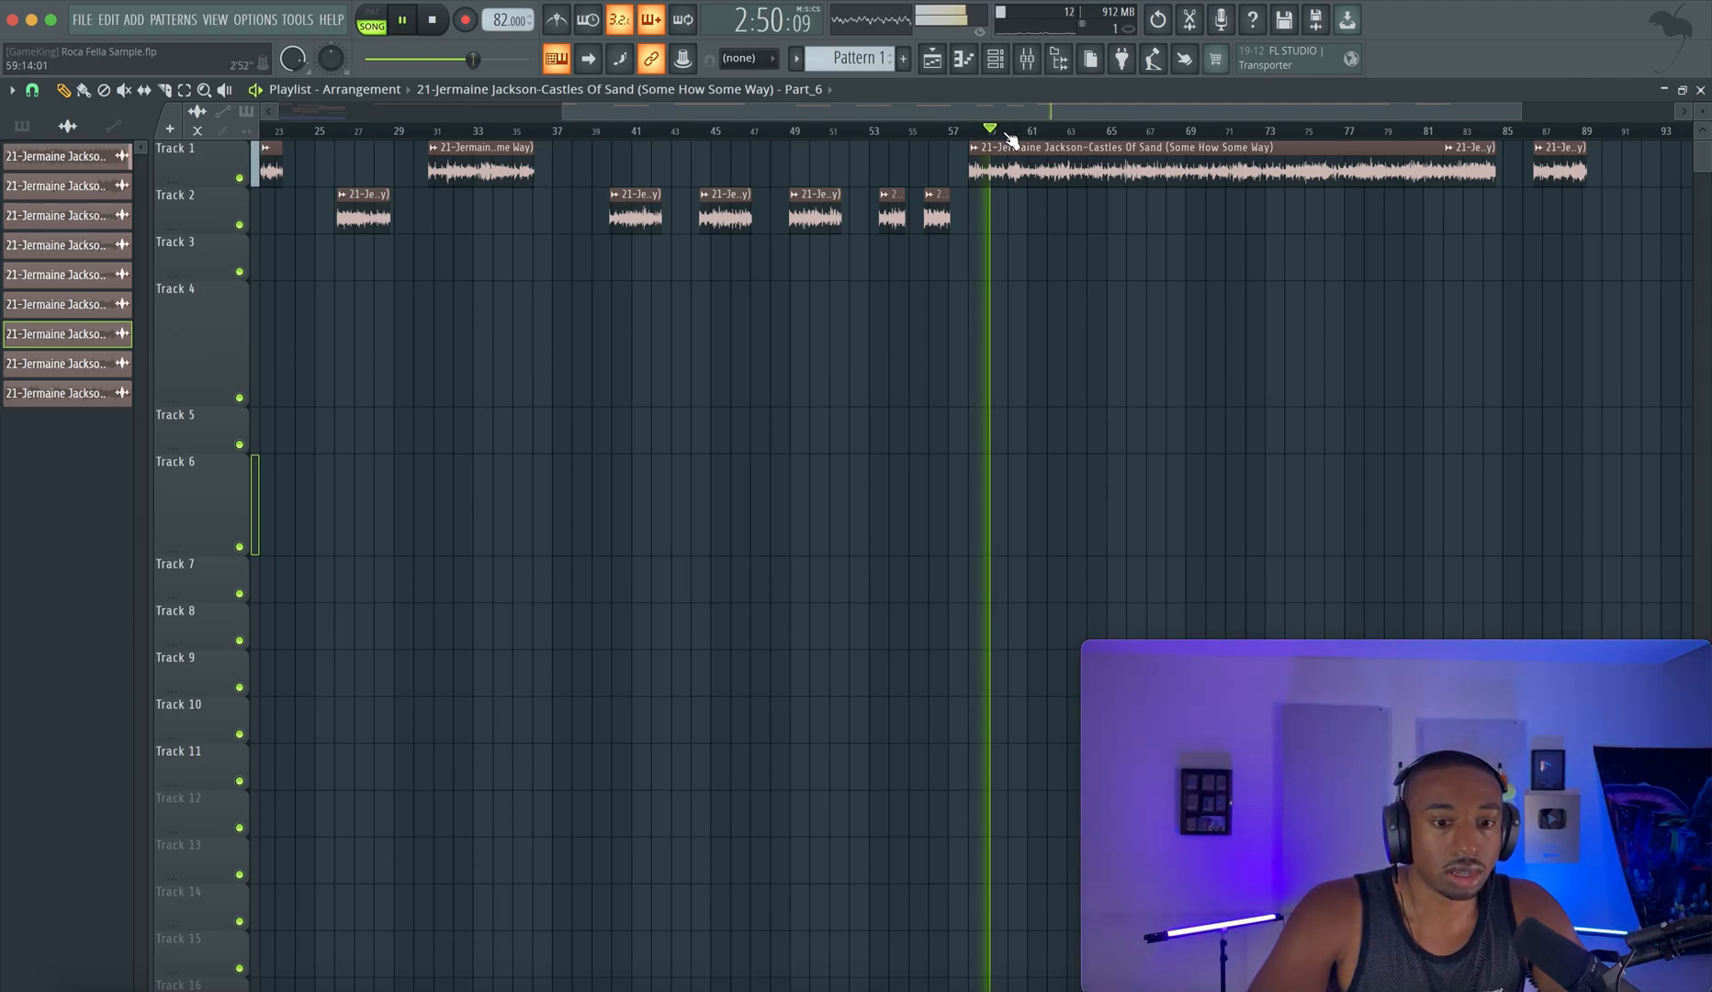
{"action": "left_click", "coordinate": [1006, 133]}
{"action": "key", "text": "space"}
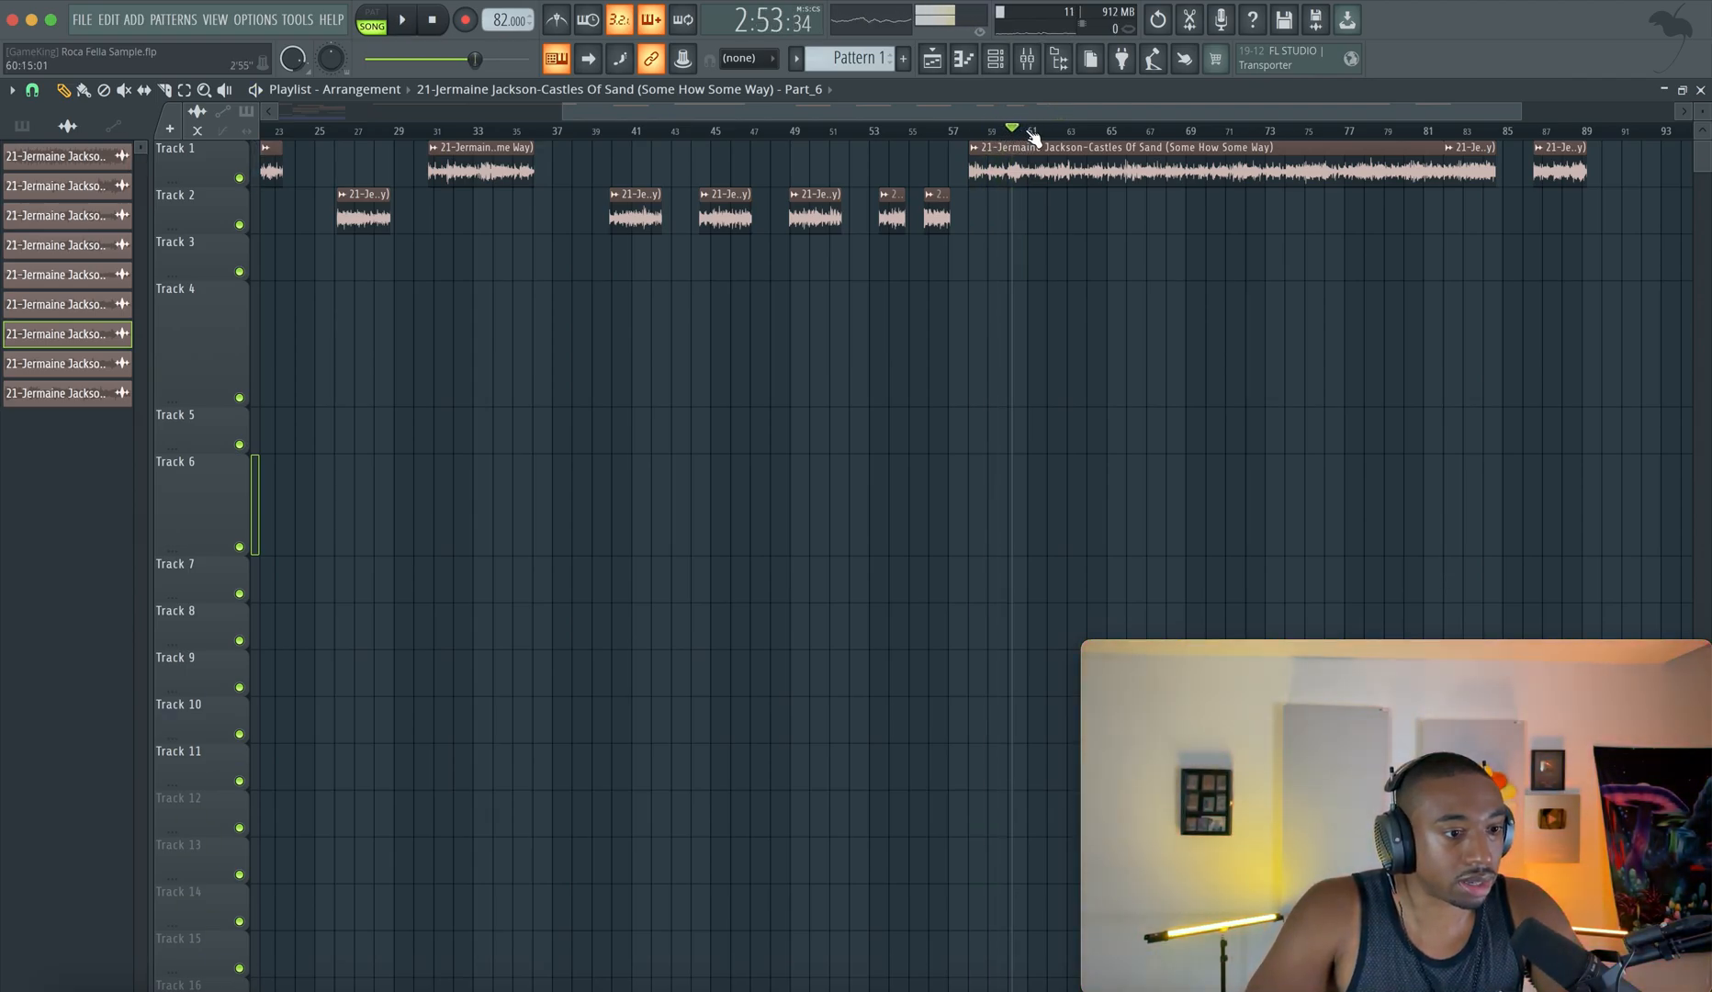
Continue auditioning the long Track 1 sample clip at points between about bars 60 and 66, and stop playback.
{"action": "key", "text": "space"}
{"action": "left_click", "coordinate": [1043, 131]}
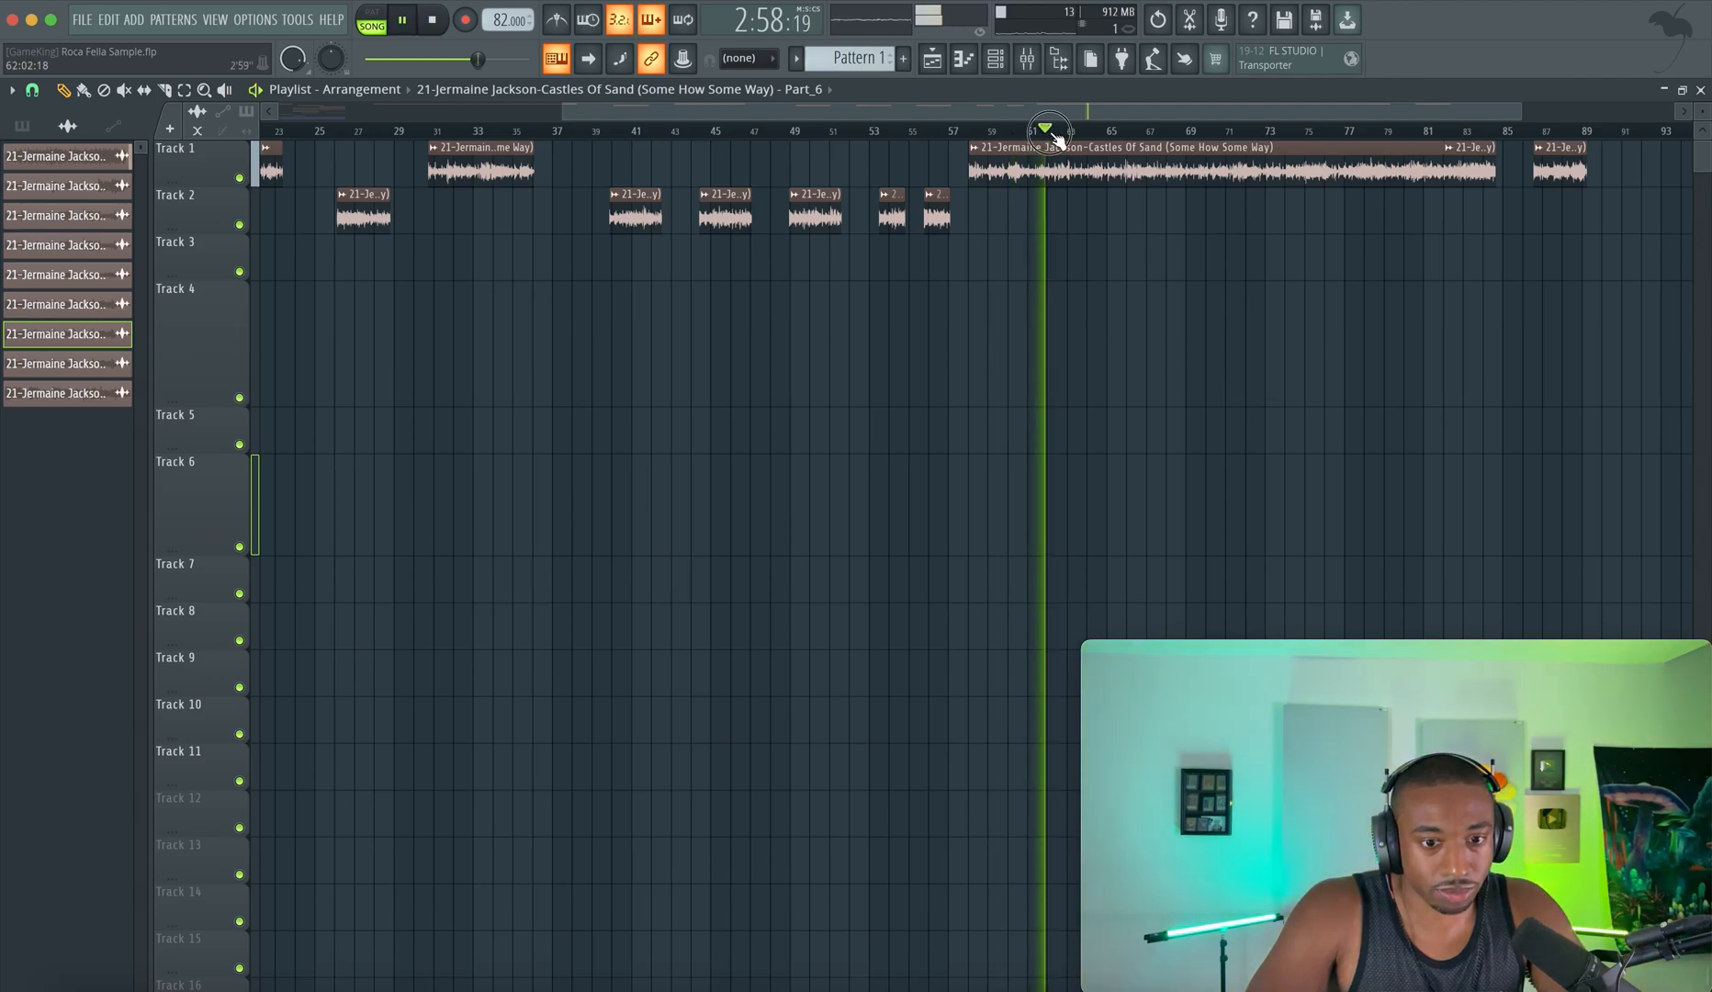
{"action": "left_click", "coordinate": [1056, 133]}
{"action": "scroll", "coordinate": [1073, 132], "scroll_direction": "up", "scroll_amount": 3}
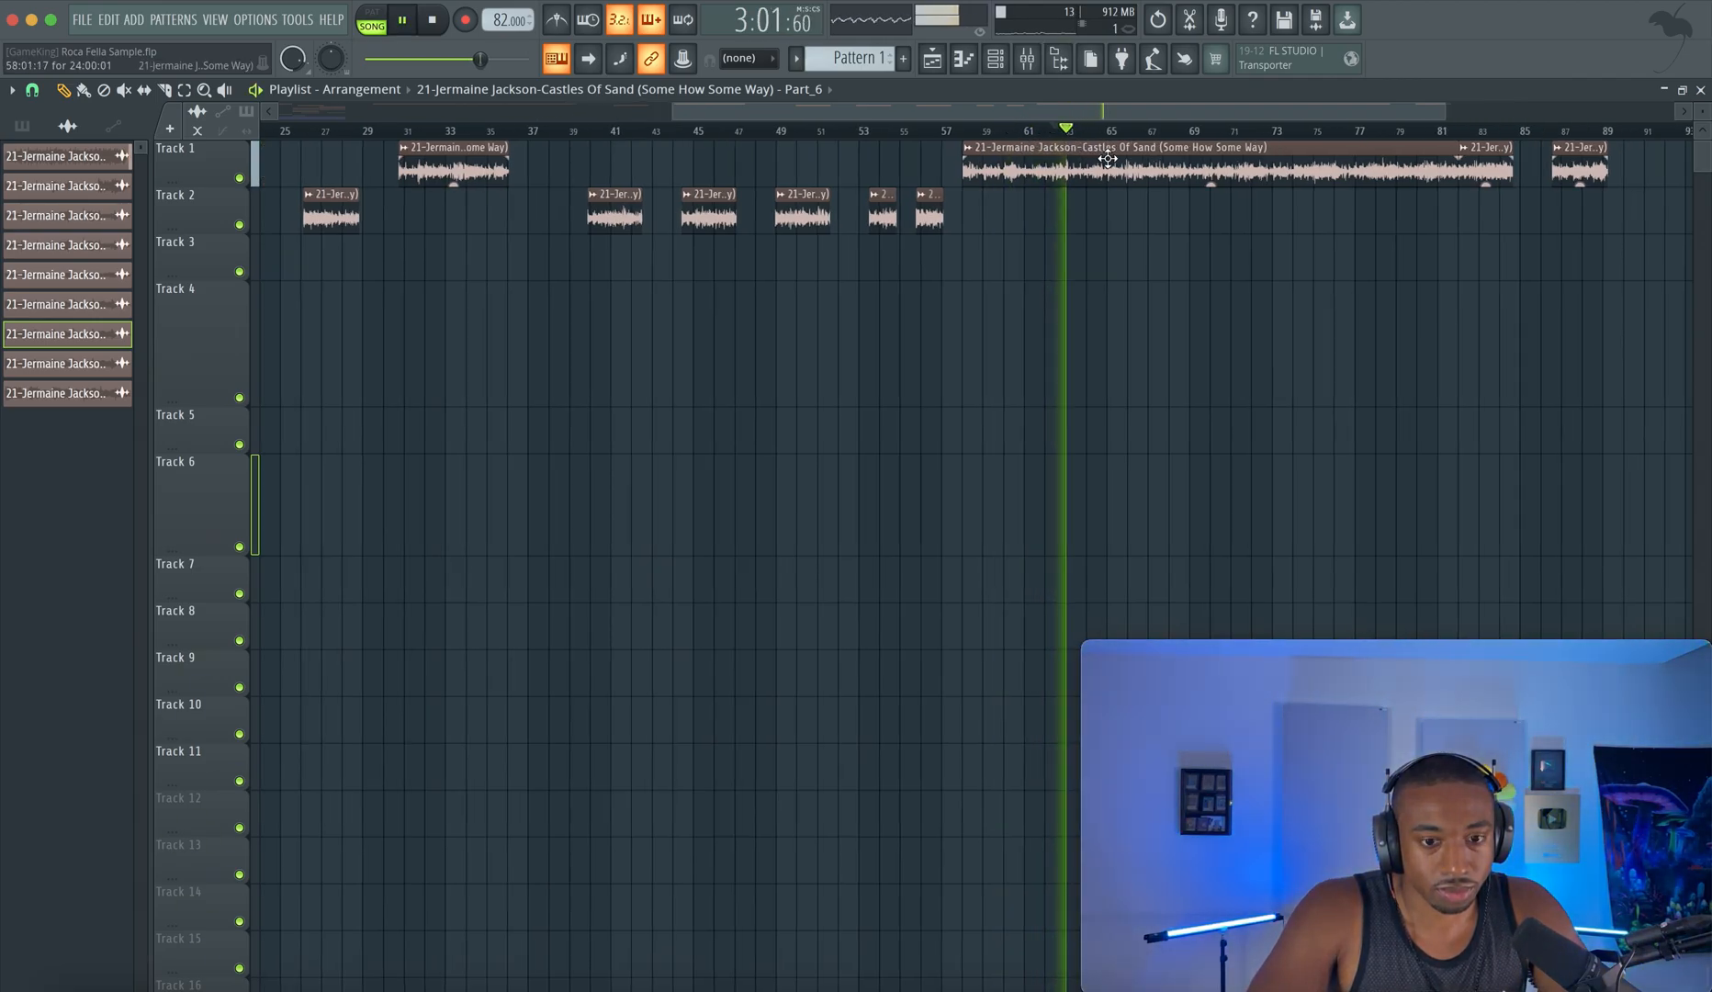
{"action": "left_click", "coordinate": [1085, 133]}
{"action": "left_click", "coordinate": [1121, 133]}
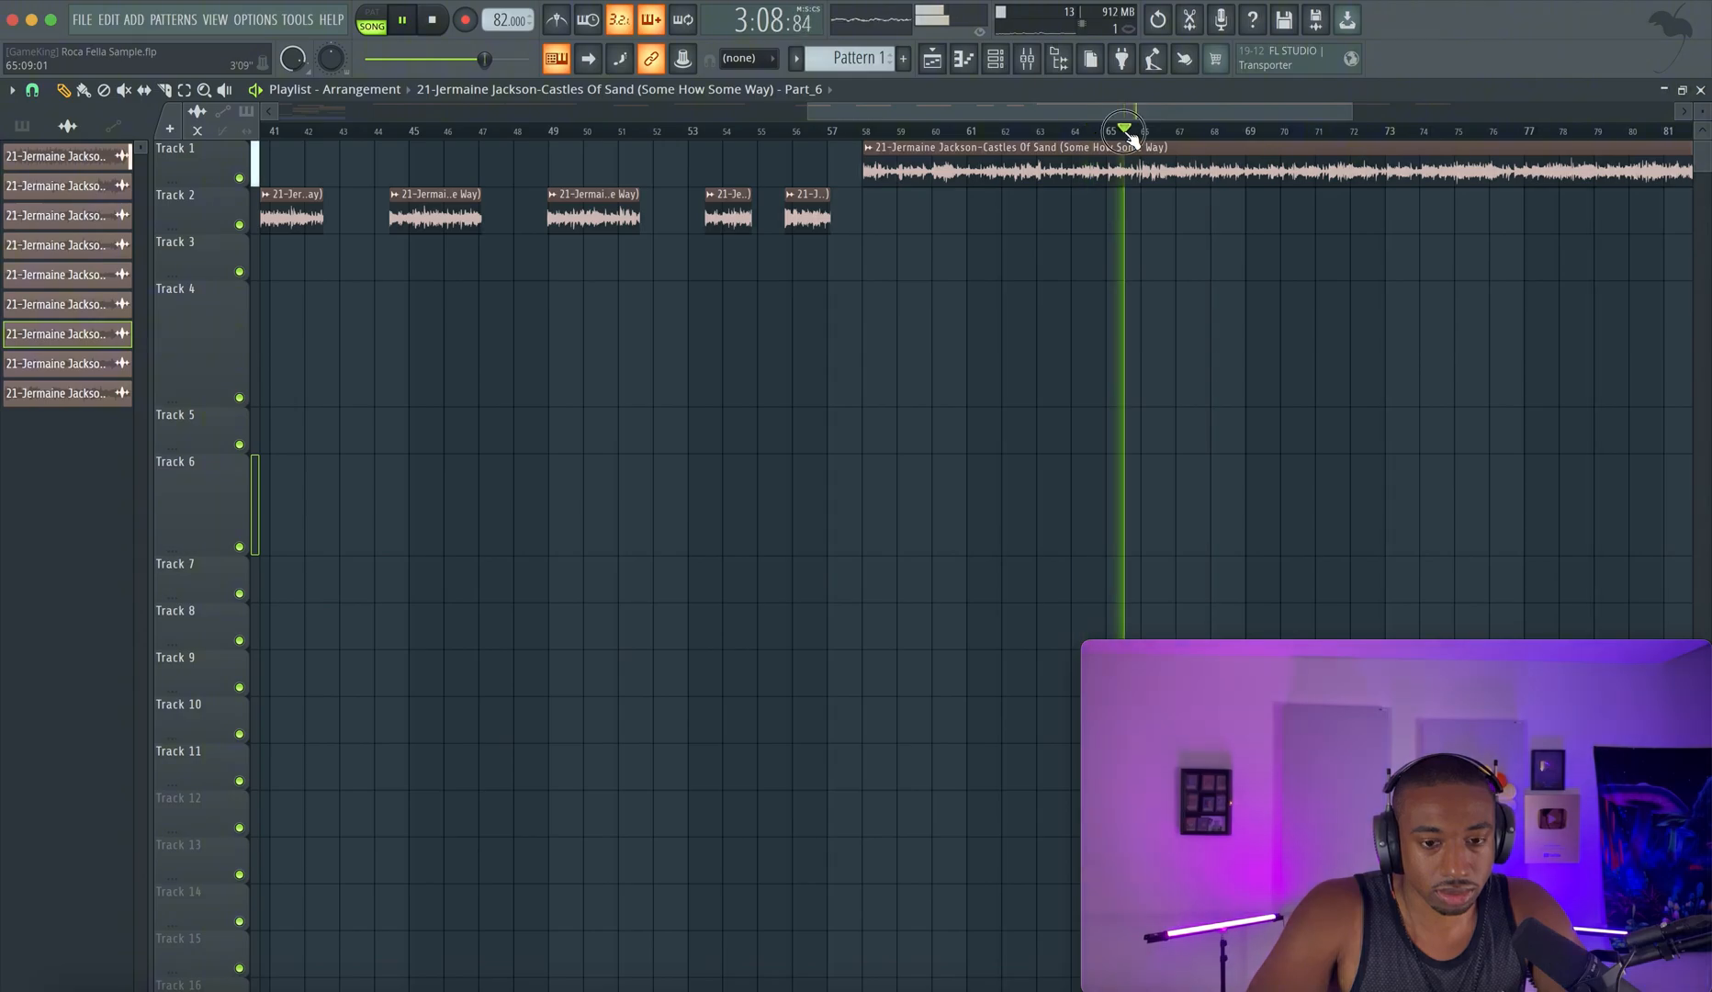
{"action": "left_click", "coordinate": [1137, 133]}
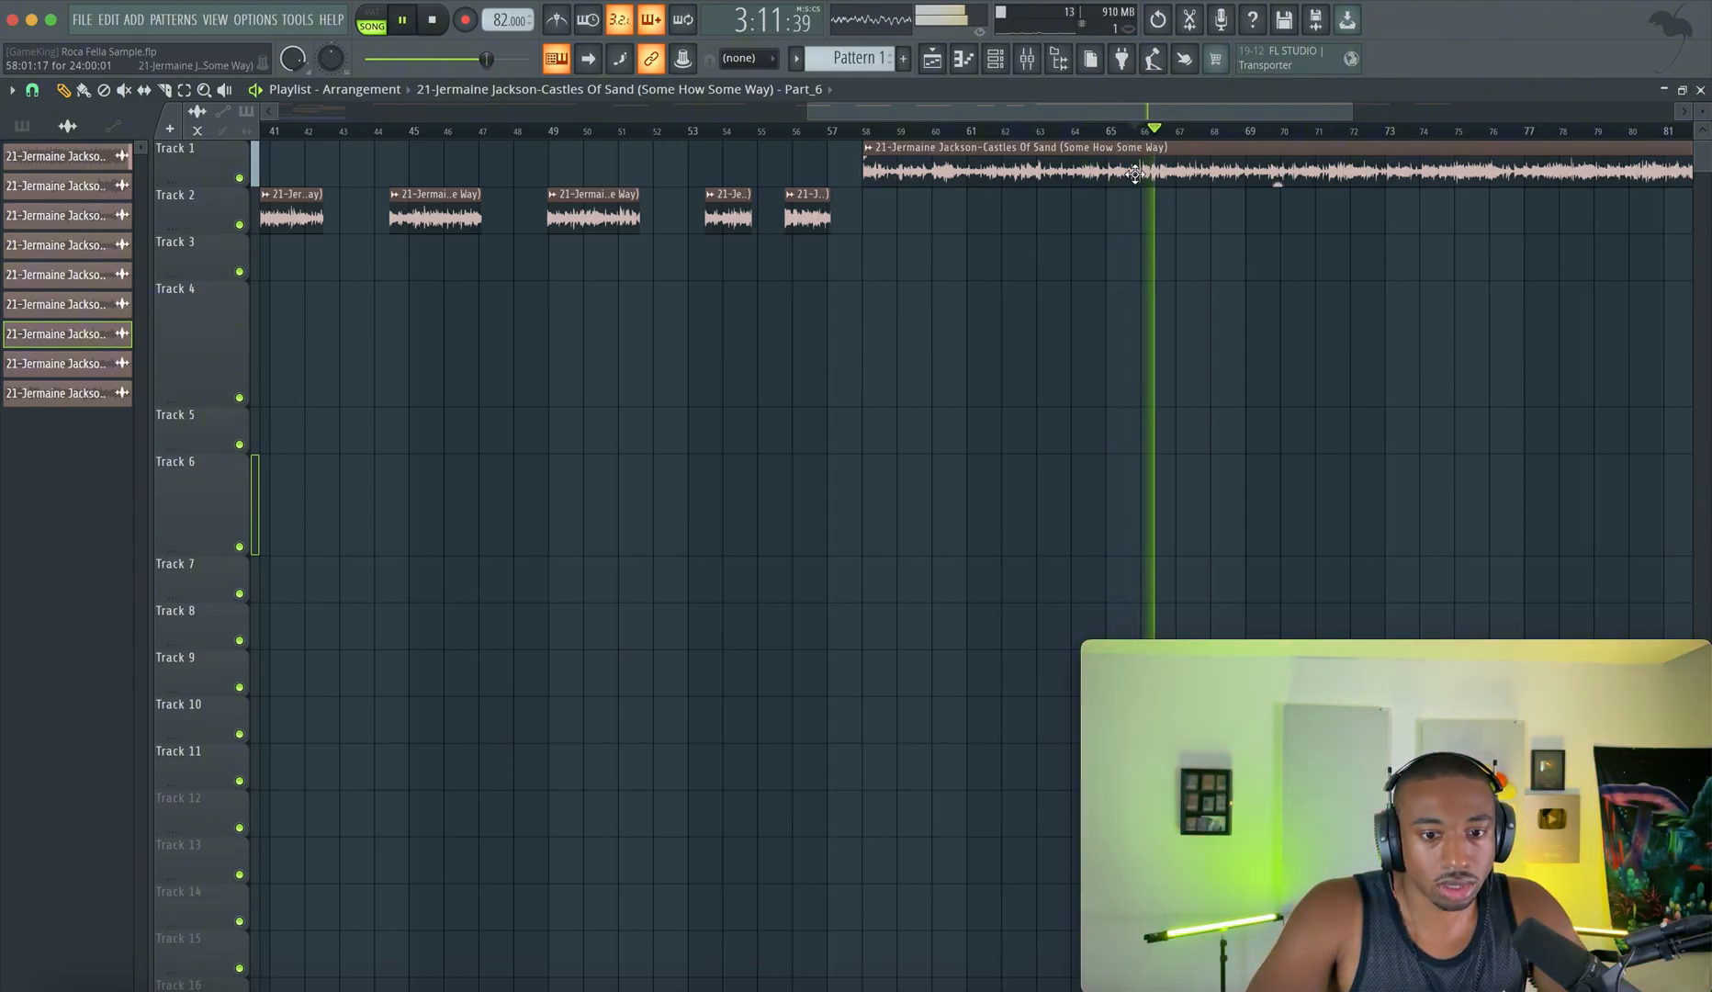
{"action": "scroll", "coordinate": [1136, 175], "scroll_direction": "down", "scroll_amount": 2}
{"action": "key", "text": "space"}
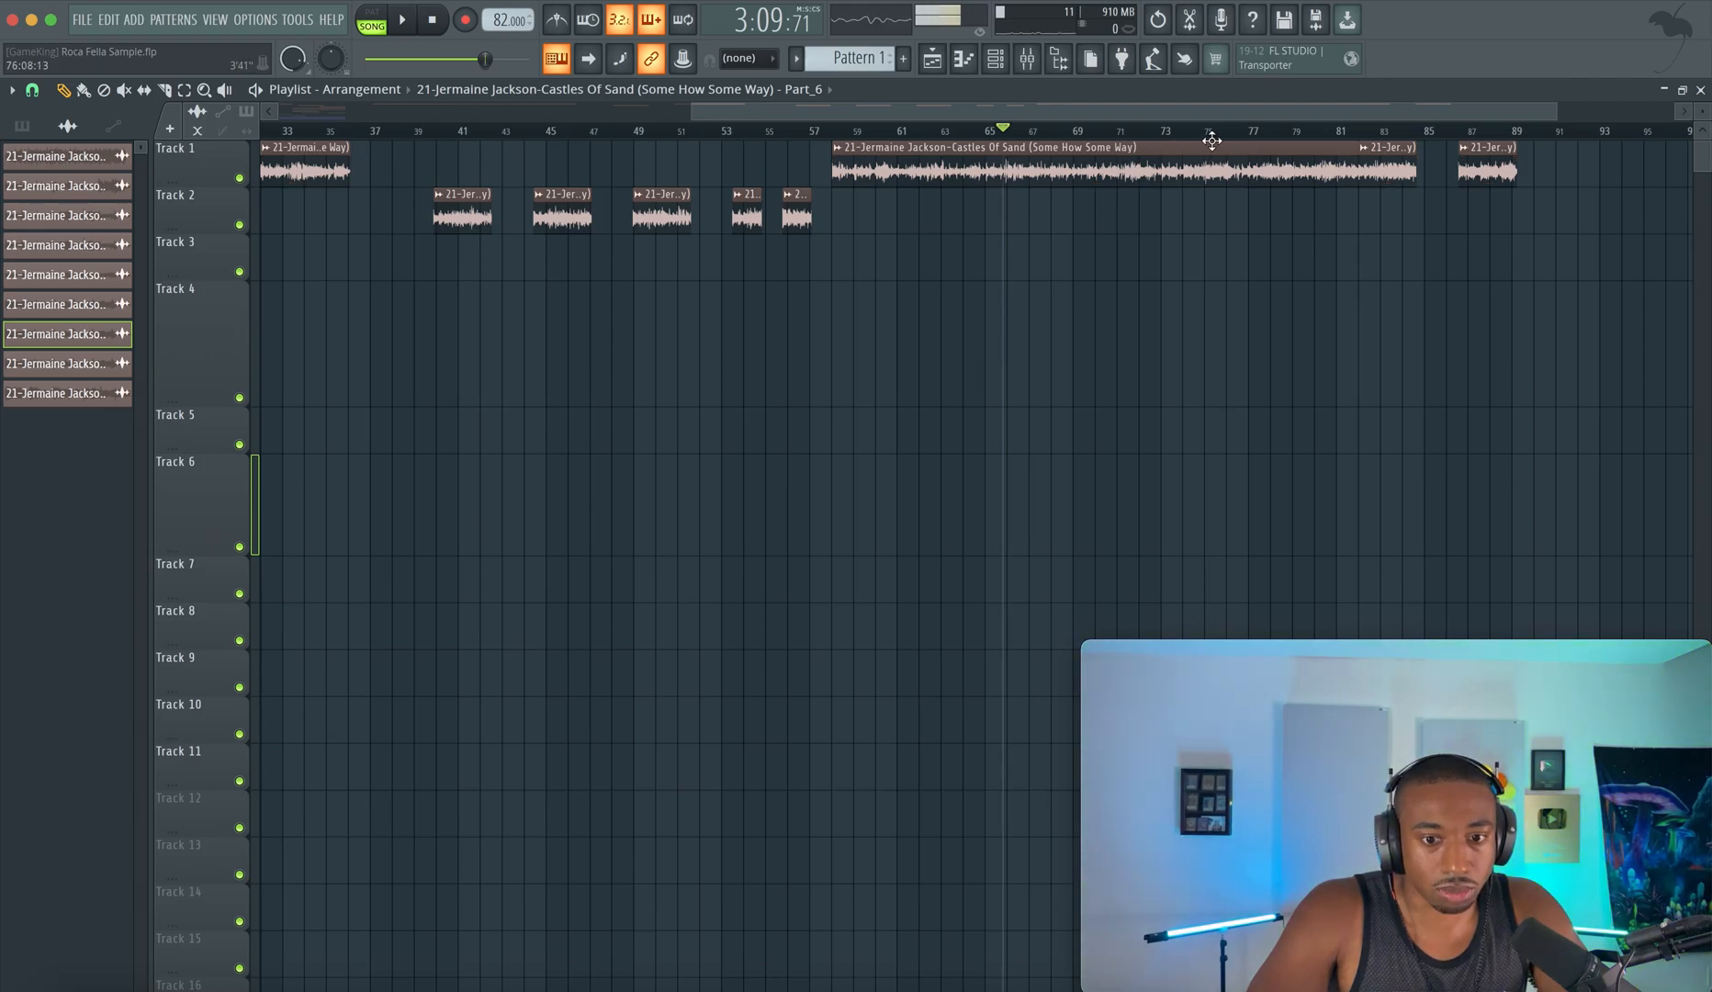
Audition the rest of the sample on Track 1 from about bar 72 to bar 88 and again near bar 83.
{"action": "left_click", "coordinate": [1165, 135]}
{"action": "key", "text": "space"}
{"action": "left_click", "coordinate": [1150, 135]}
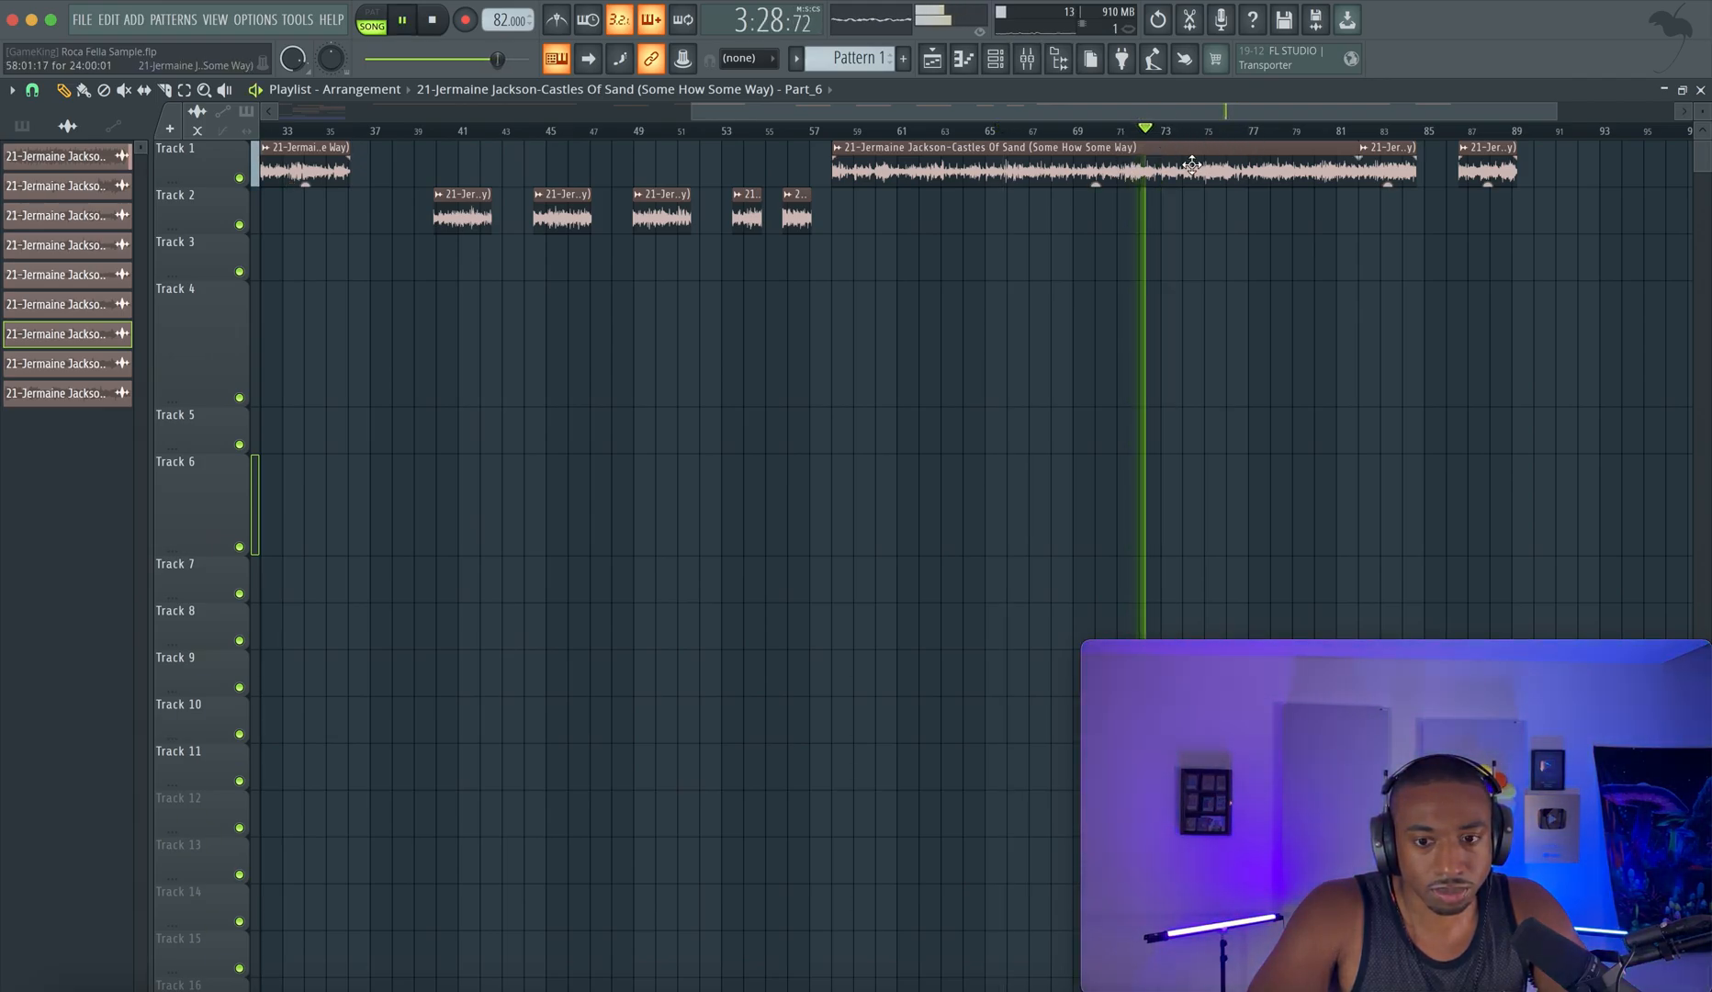
{"action": "left_click", "coordinate": [1230, 136]}
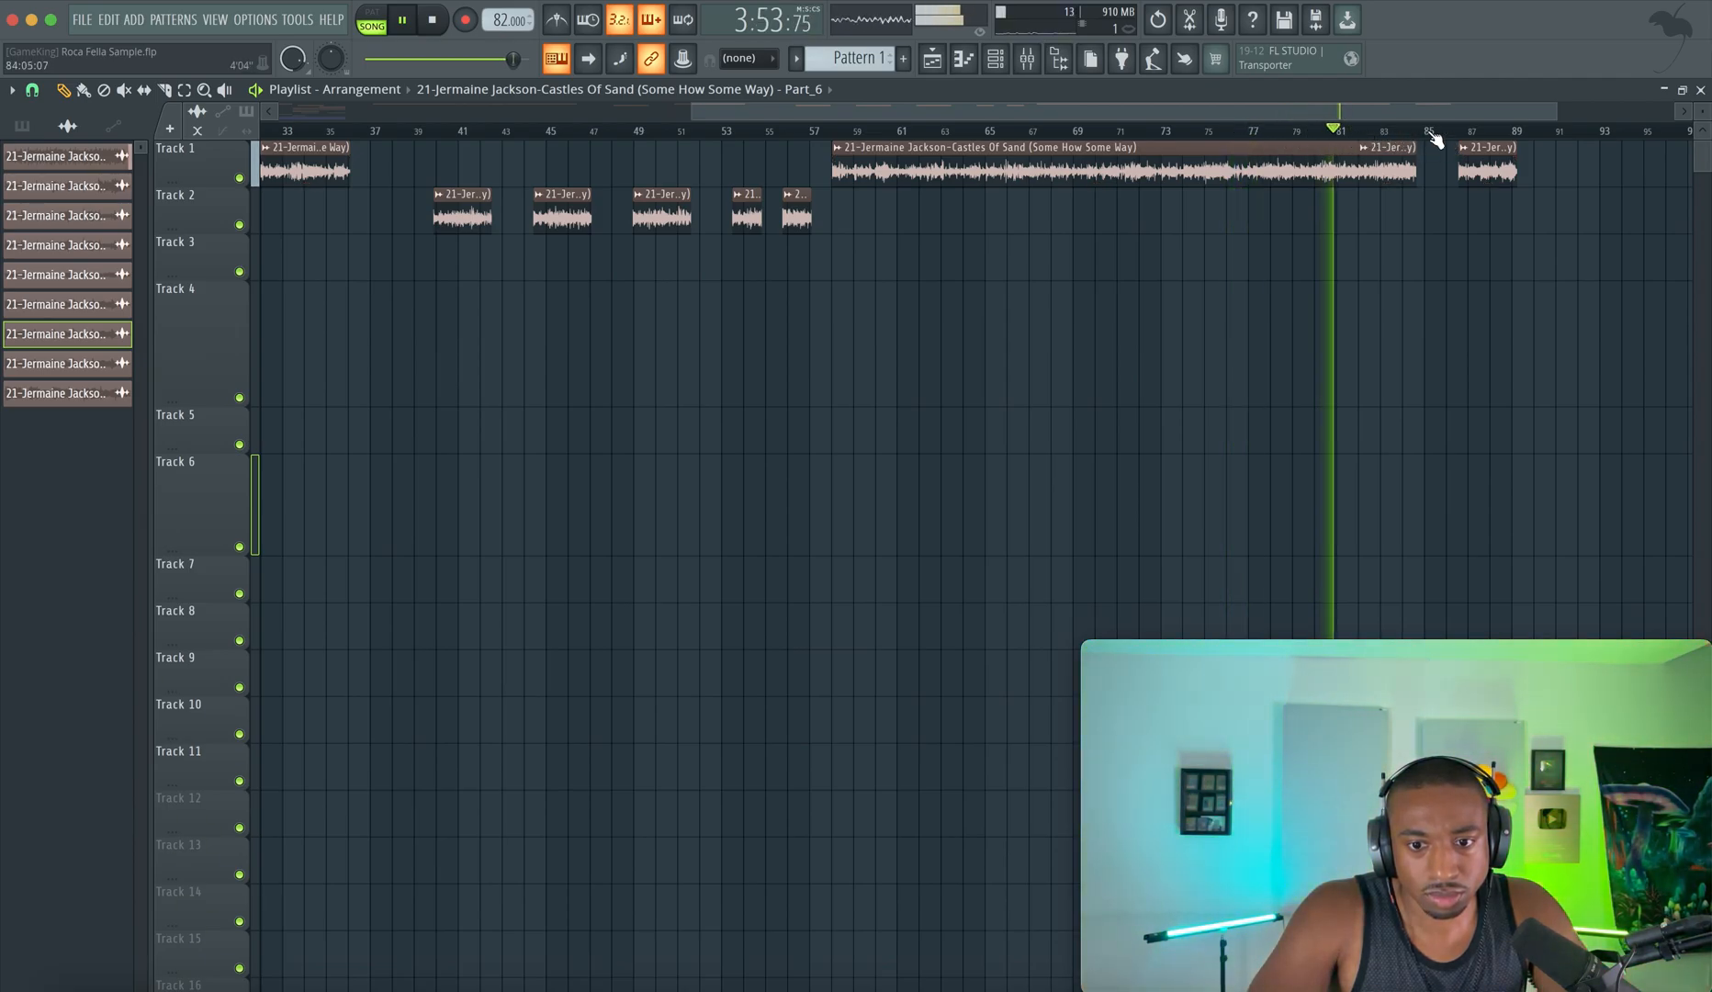
{"action": "left_click", "coordinate": [1468, 131]}
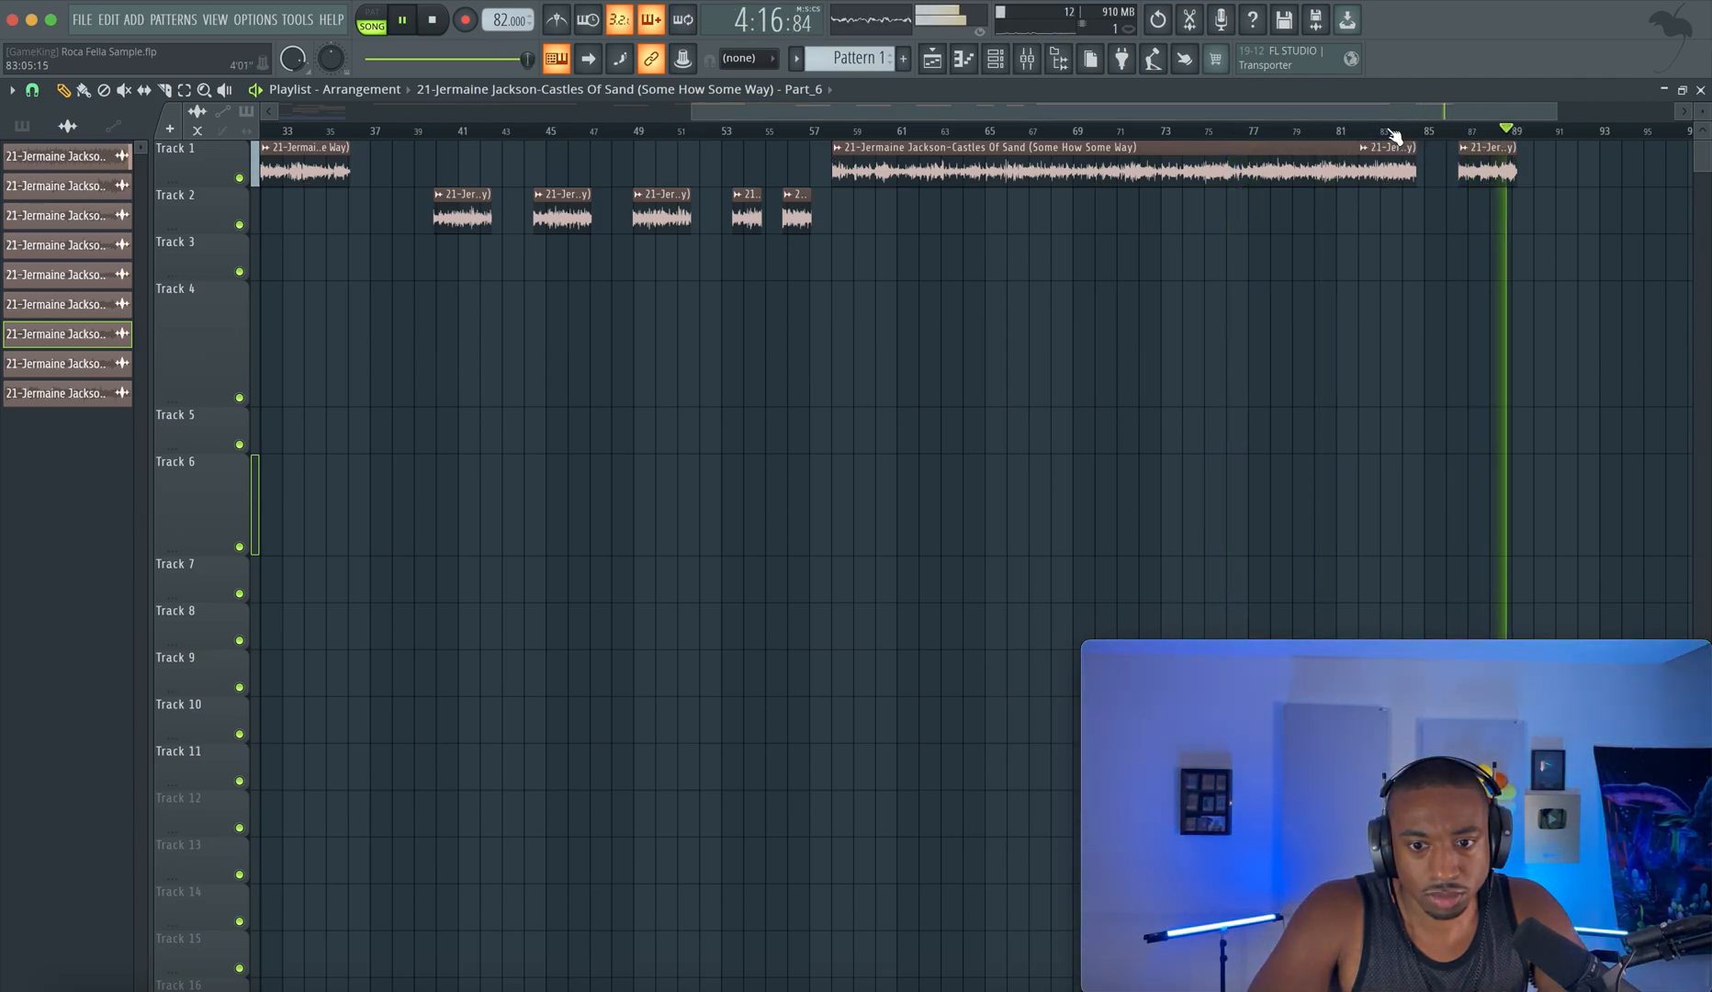
{"action": "left_click", "coordinate": [1383, 132]}
{"action": "scroll", "coordinate": [1314, 195], "scroll_direction": "down", "scroll_amount": 3}
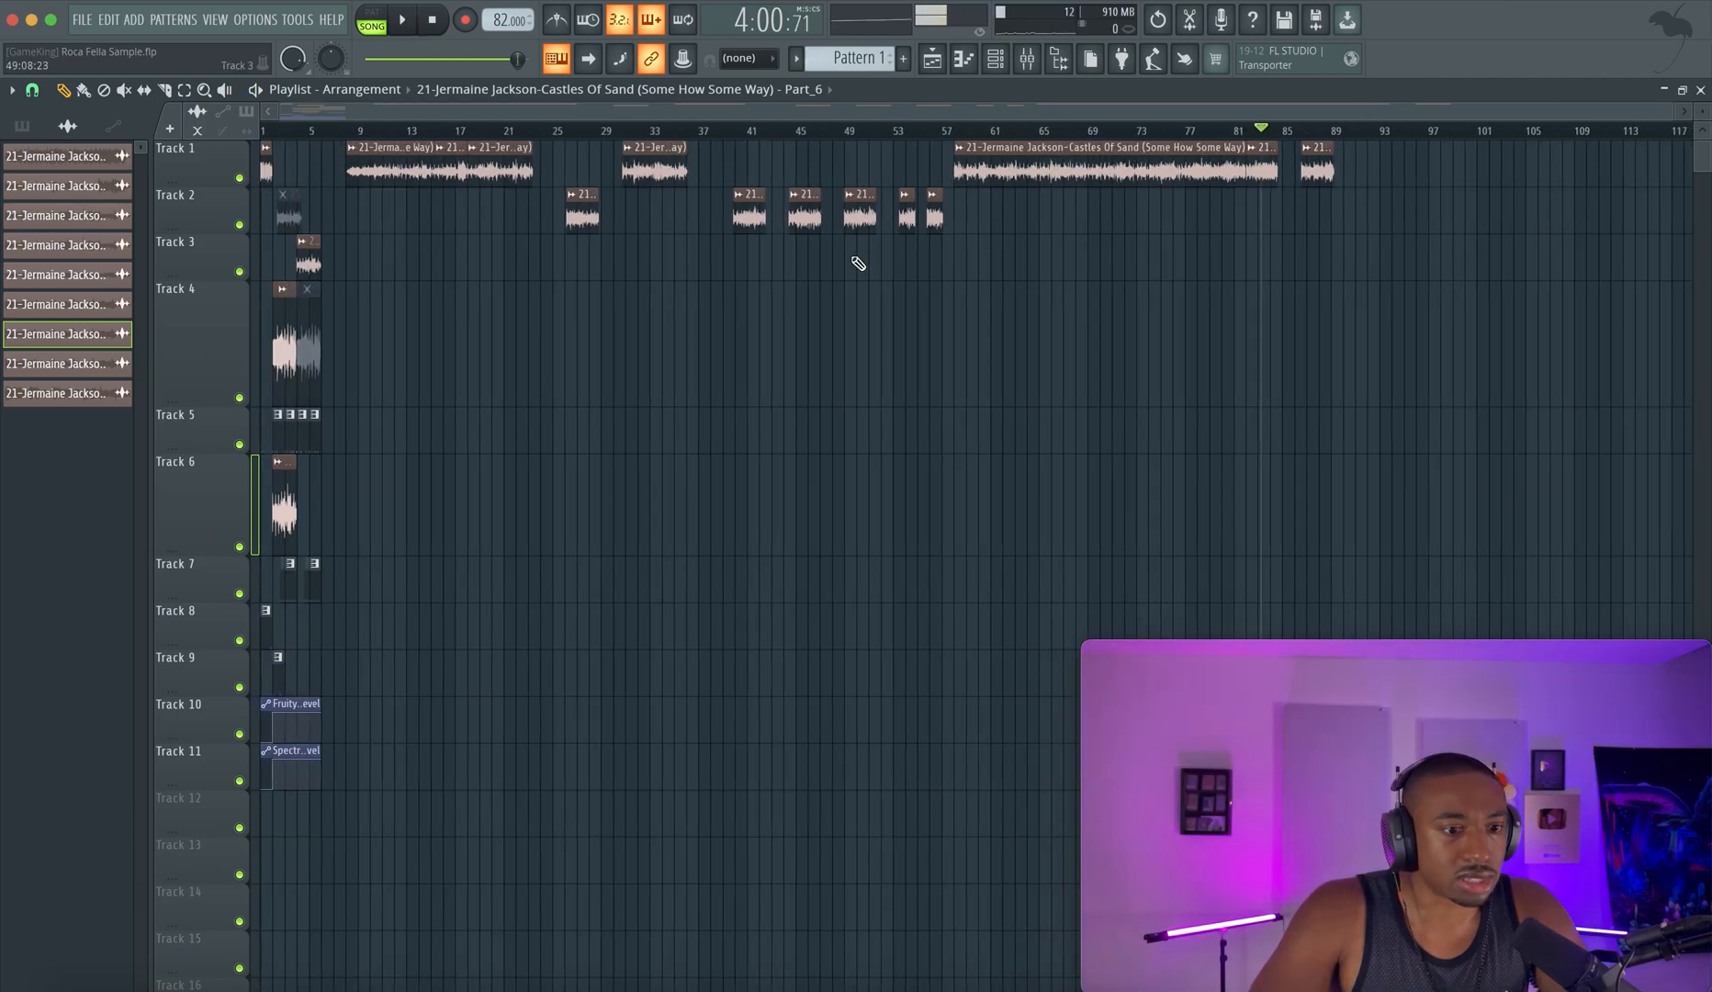
Play the first Castles Of Sand clip on Track 1 from about bar 11 and again from about bar 9.
{"action": "scroll", "coordinate": [476, 162], "scroll_direction": "up", "scroll_amount": 3}
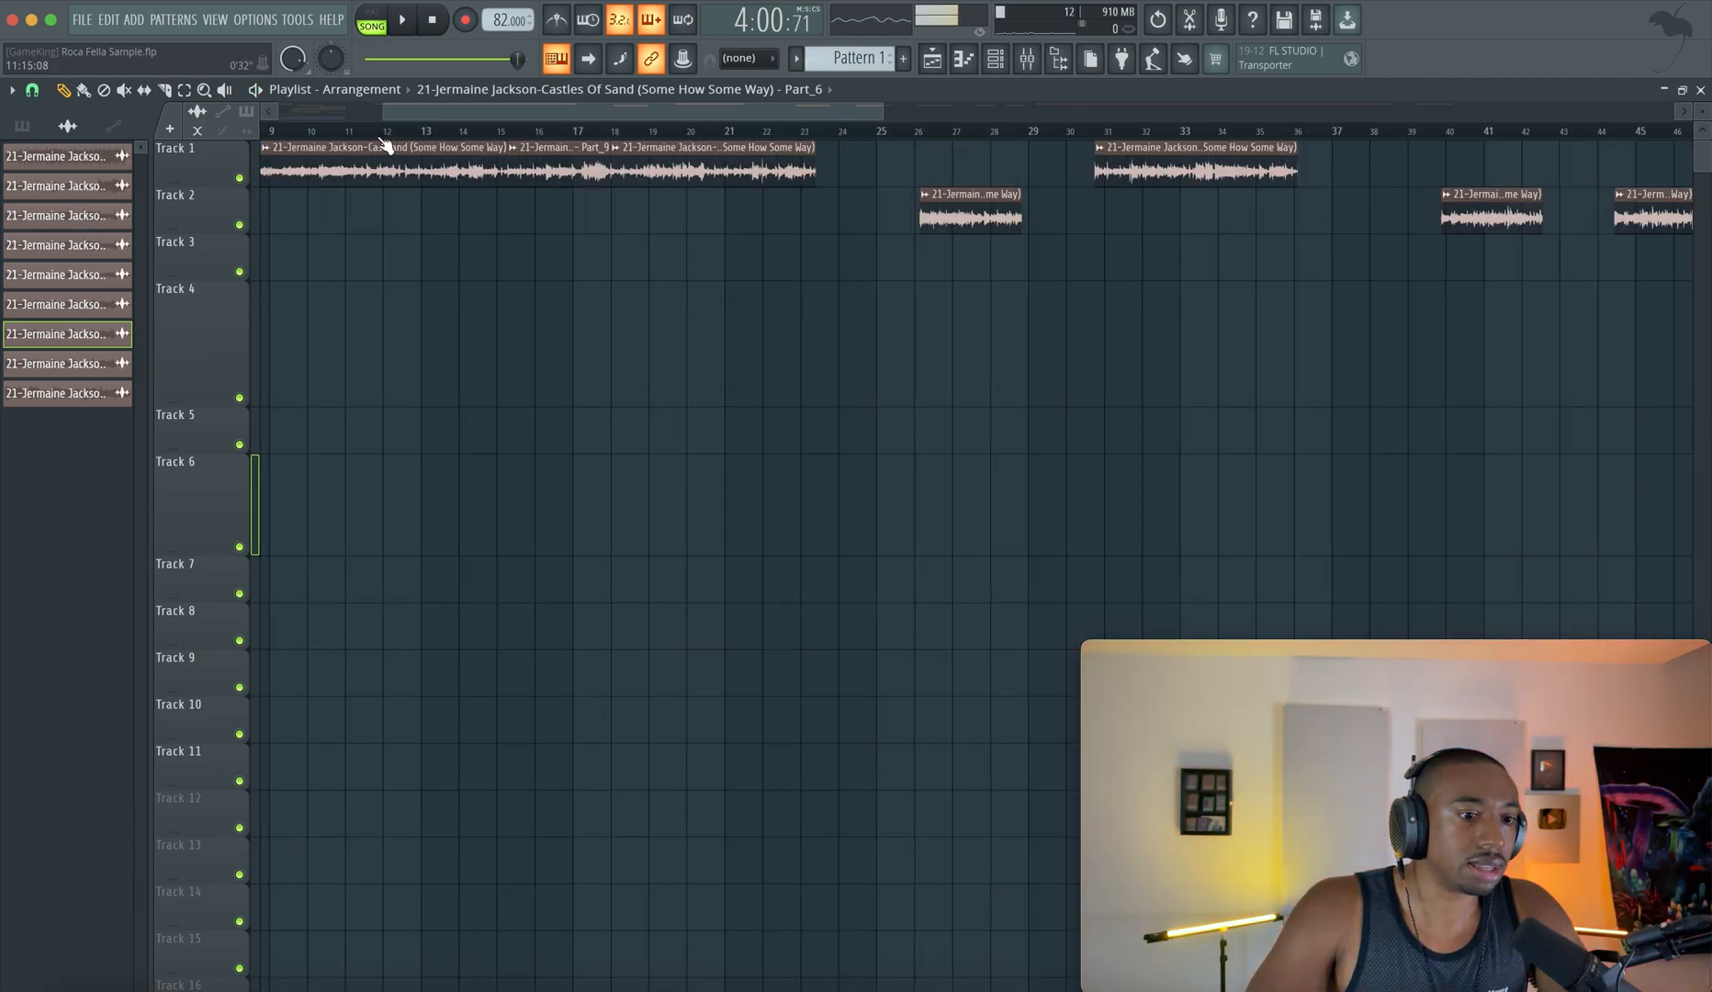
{"action": "left_click", "coordinate": [370, 134]}
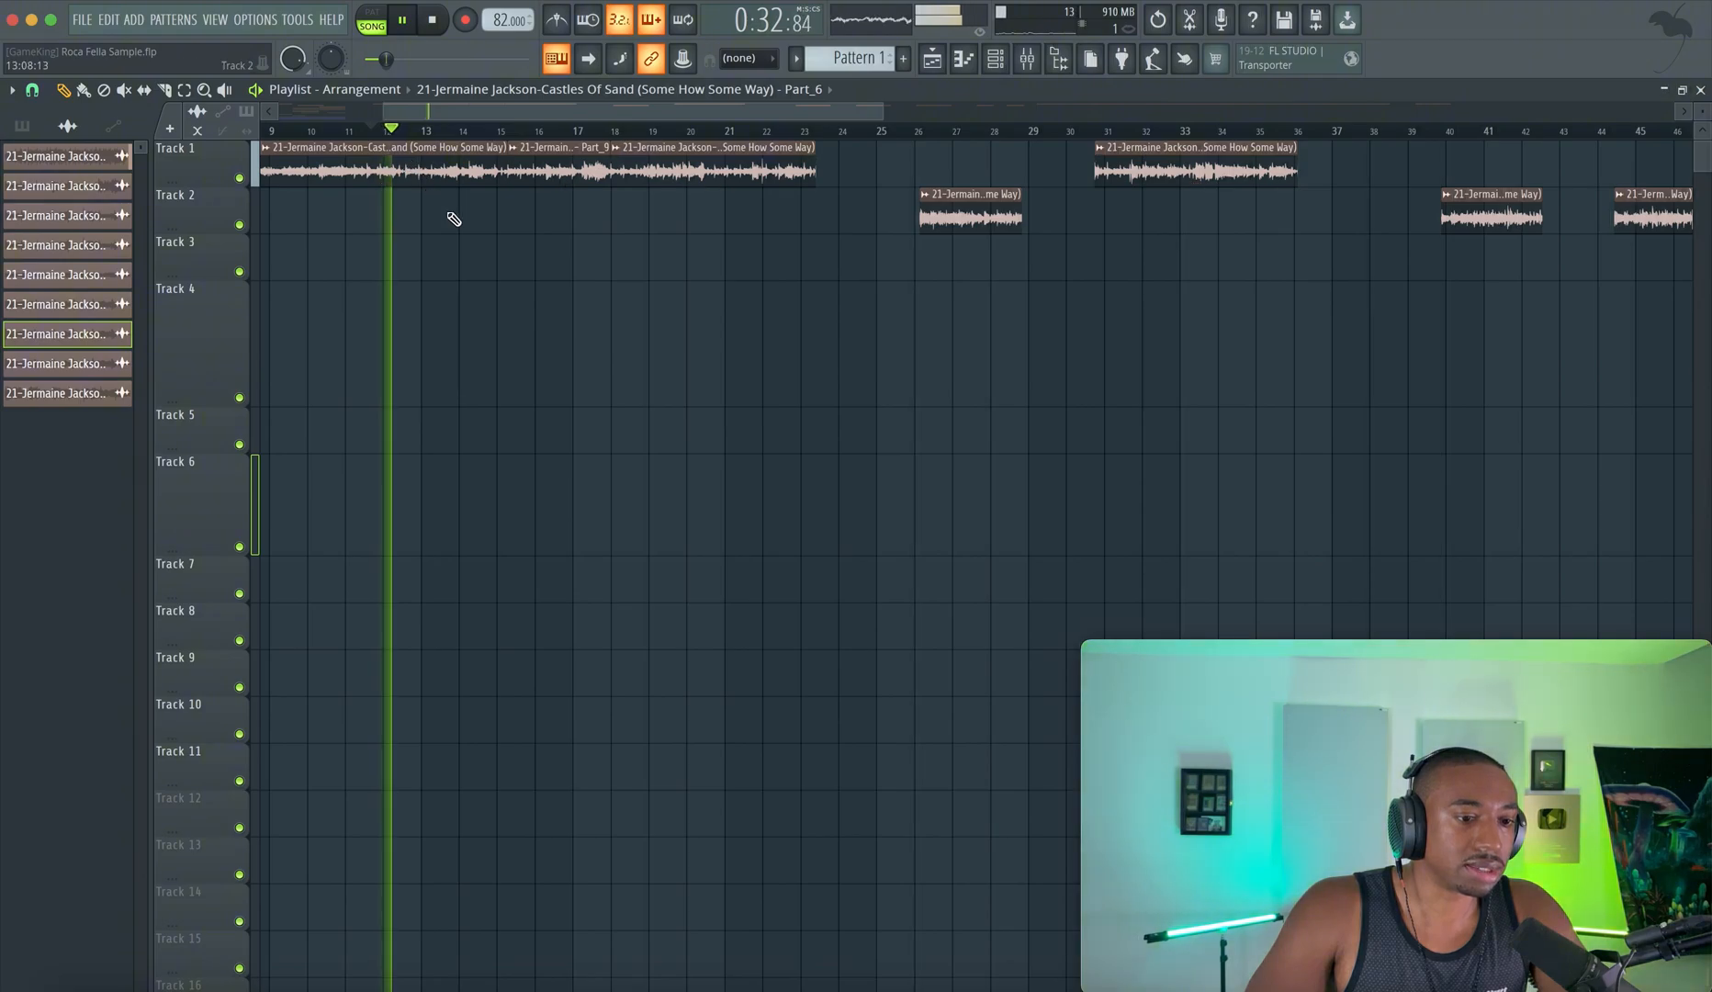
{"action": "key", "text": "space"}
{"action": "scroll", "coordinate": [408, 227], "scroll_direction": "left", "scroll_amount": 4}
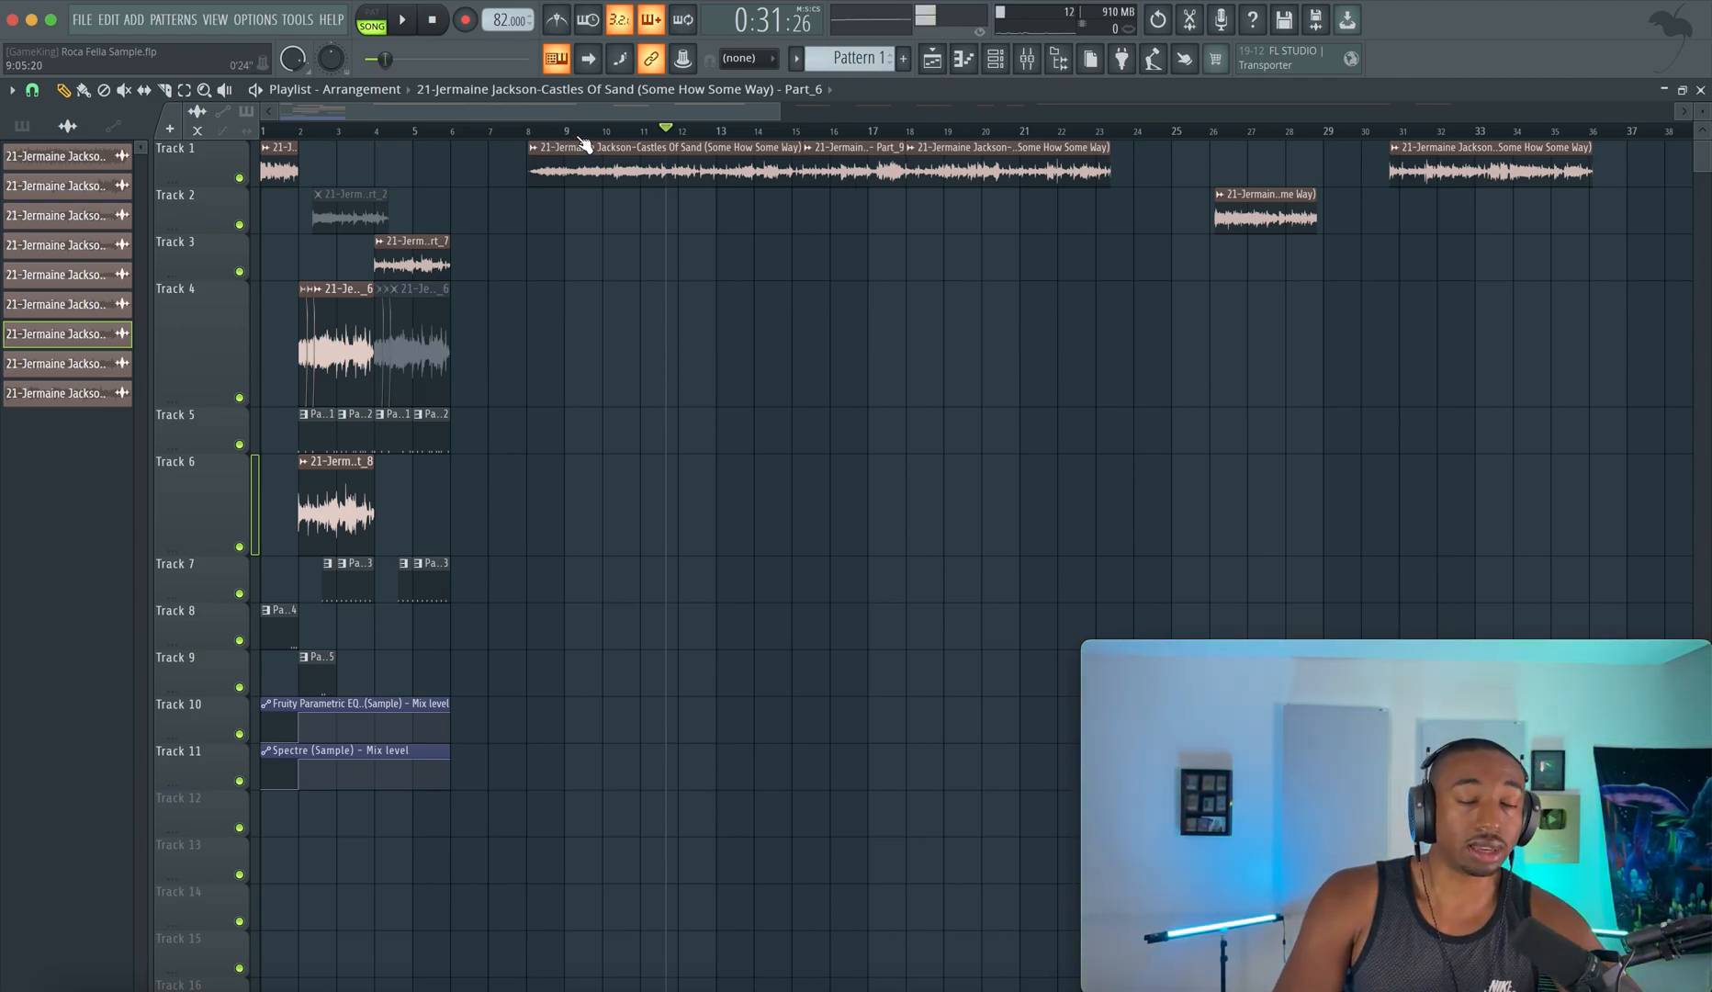
{"action": "left_click", "coordinate": [576, 134]}
{"action": "key", "text": "space"}
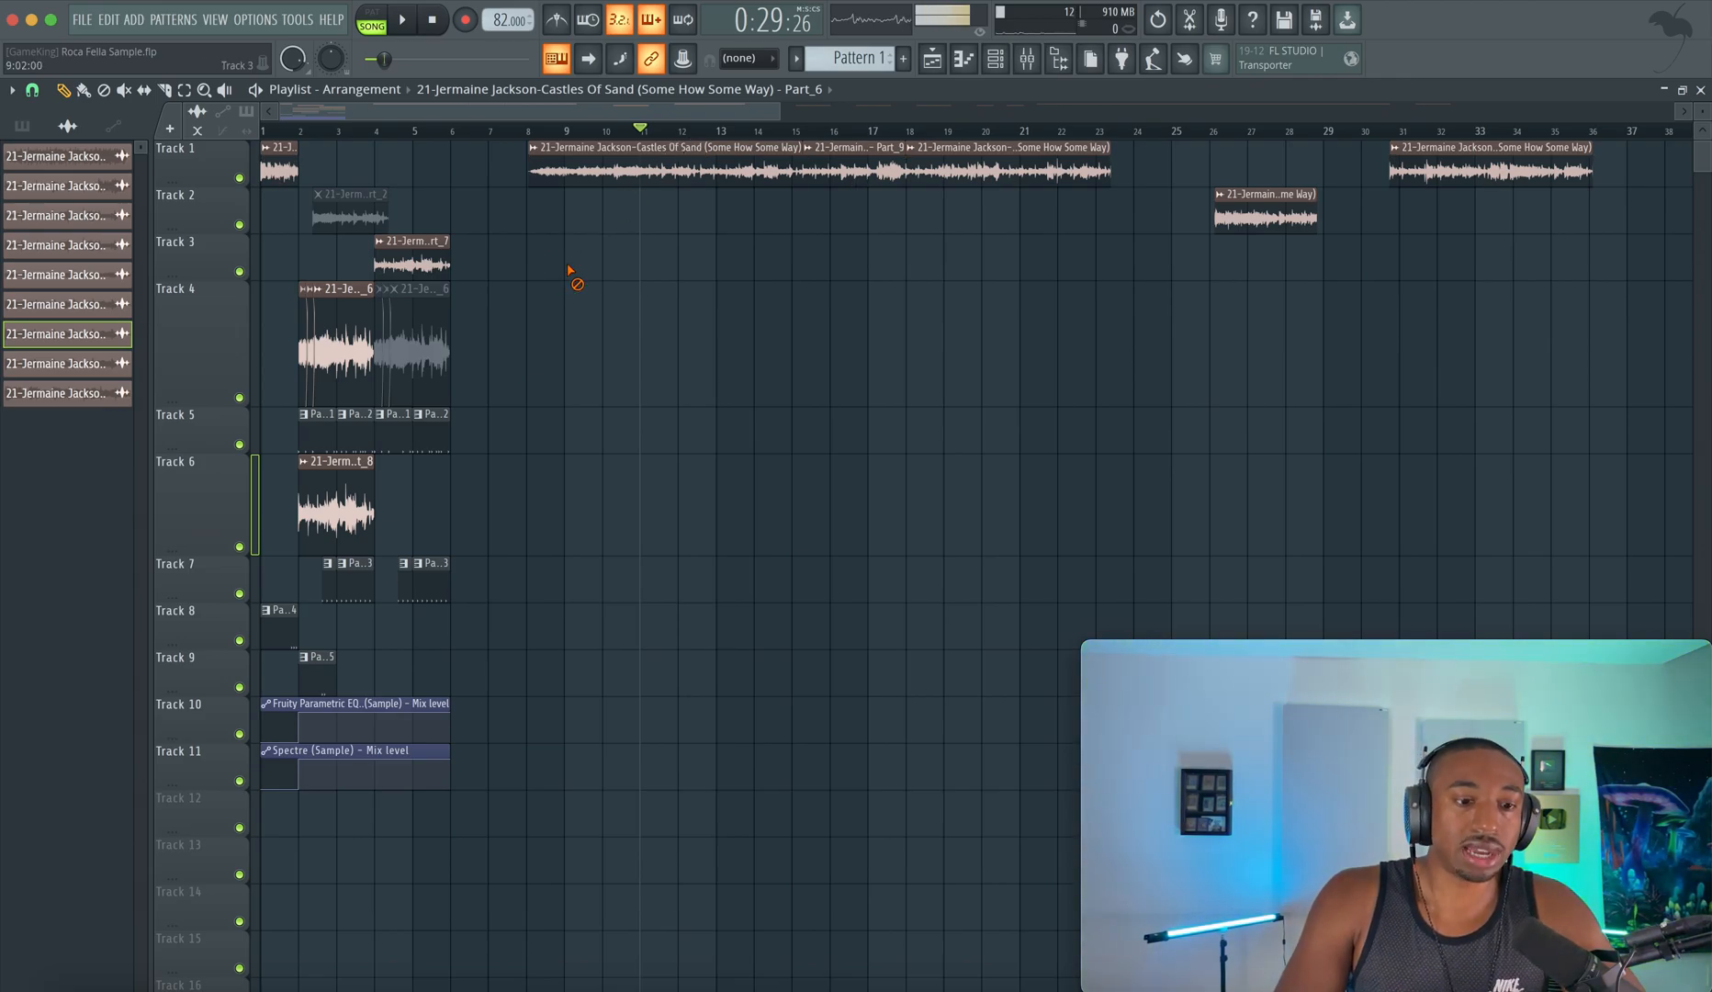
Return playback to the song start, set bars 1 through 5 as the loop section, and deselect the clips.
{"action": "scroll", "coordinate": [569, 271], "scroll_direction": "up", "scroll_amount": 3}
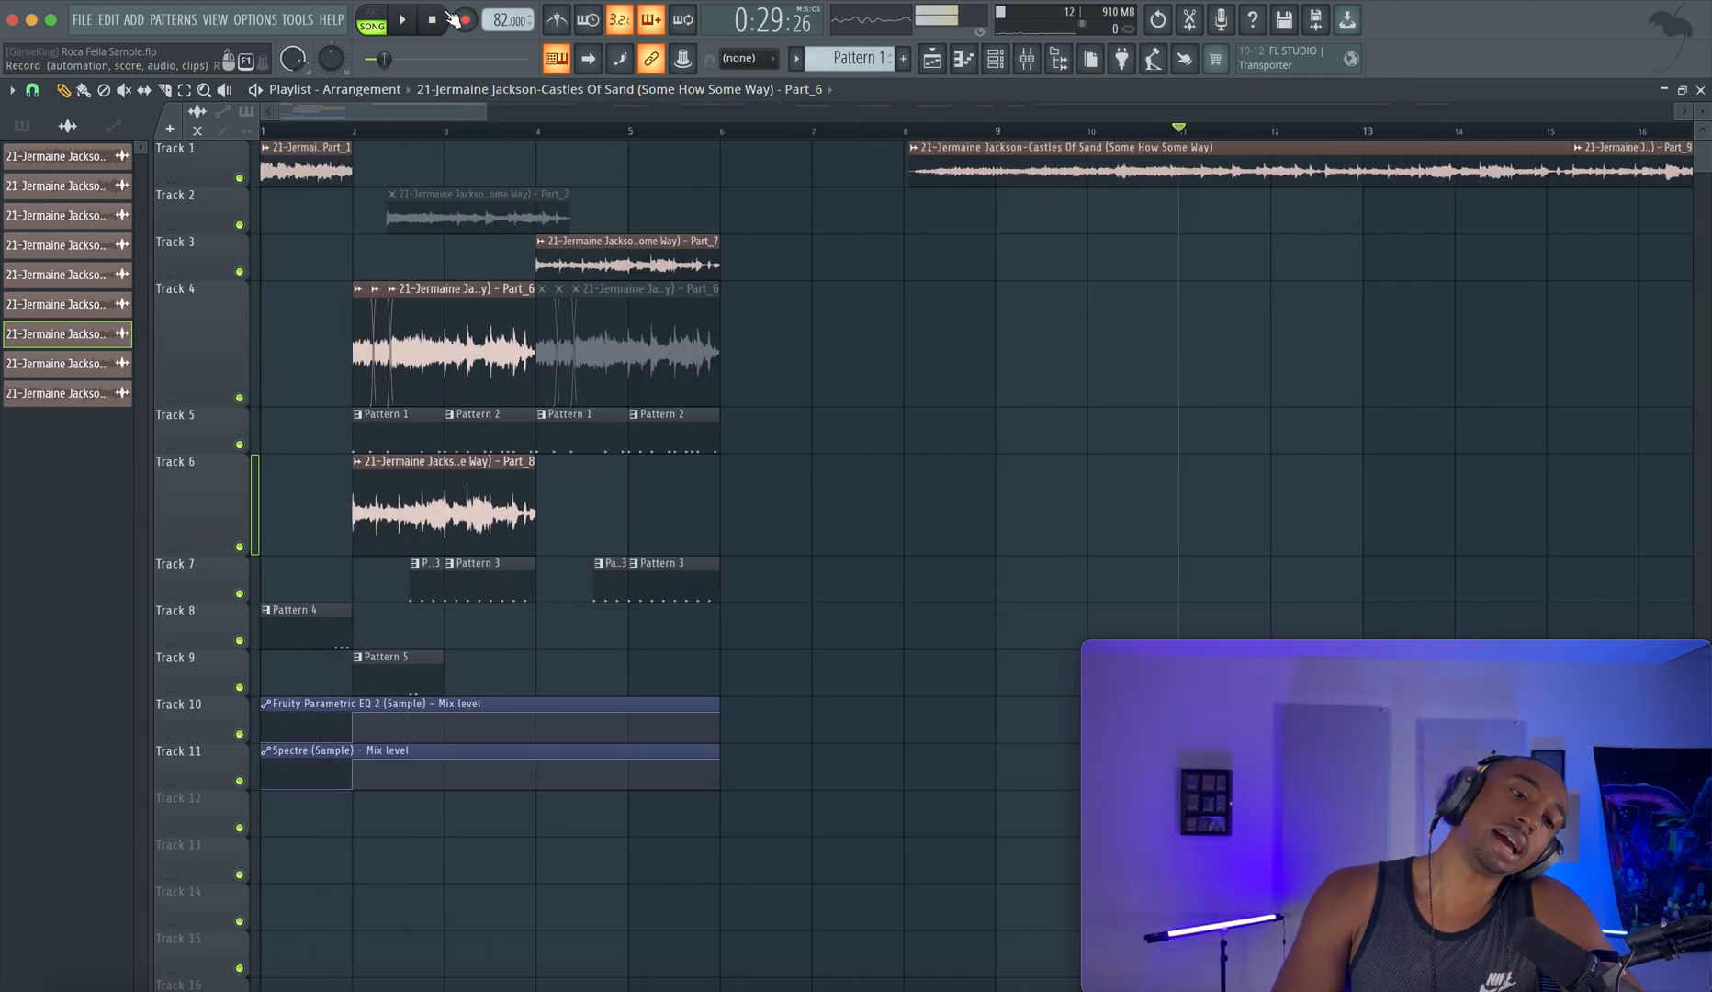
{"action": "left_click", "coordinate": [432, 19]}
{"action": "scroll", "coordinate": [435, 145], "scroll_direction": "down", "scroll_amount": 5}
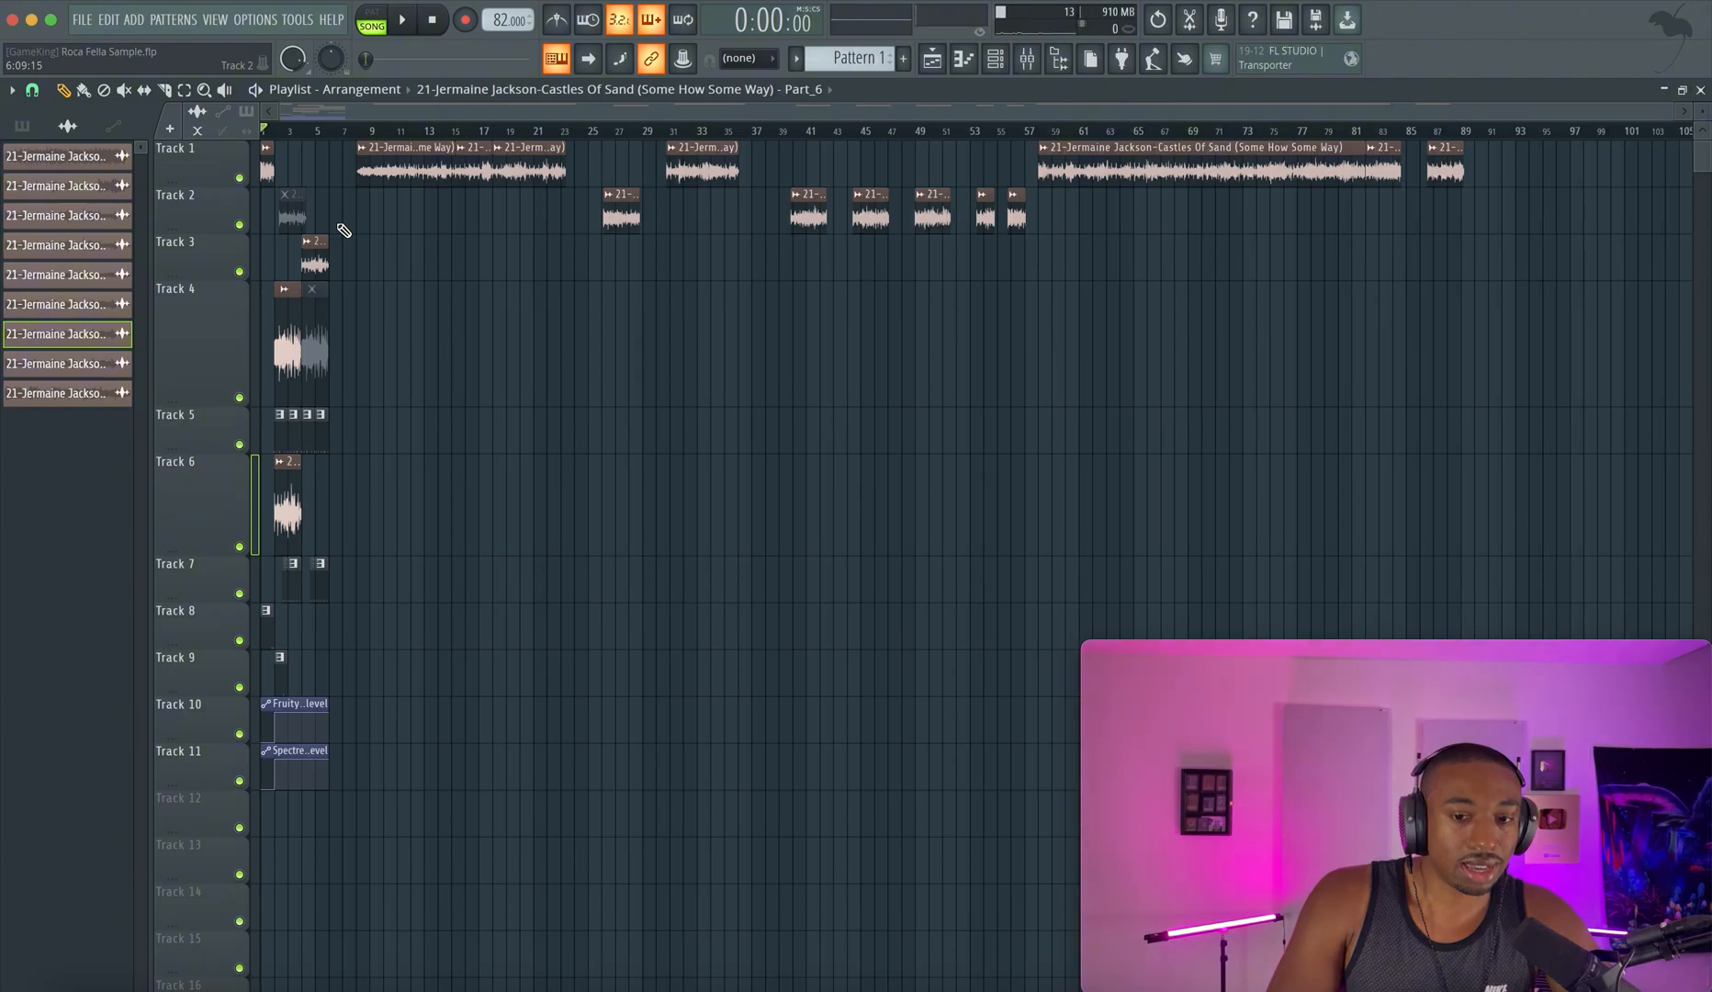
{"action": "scroll", "coordinate": [404, 228], "scroll_direction": "up", "scroll_amount": 4}
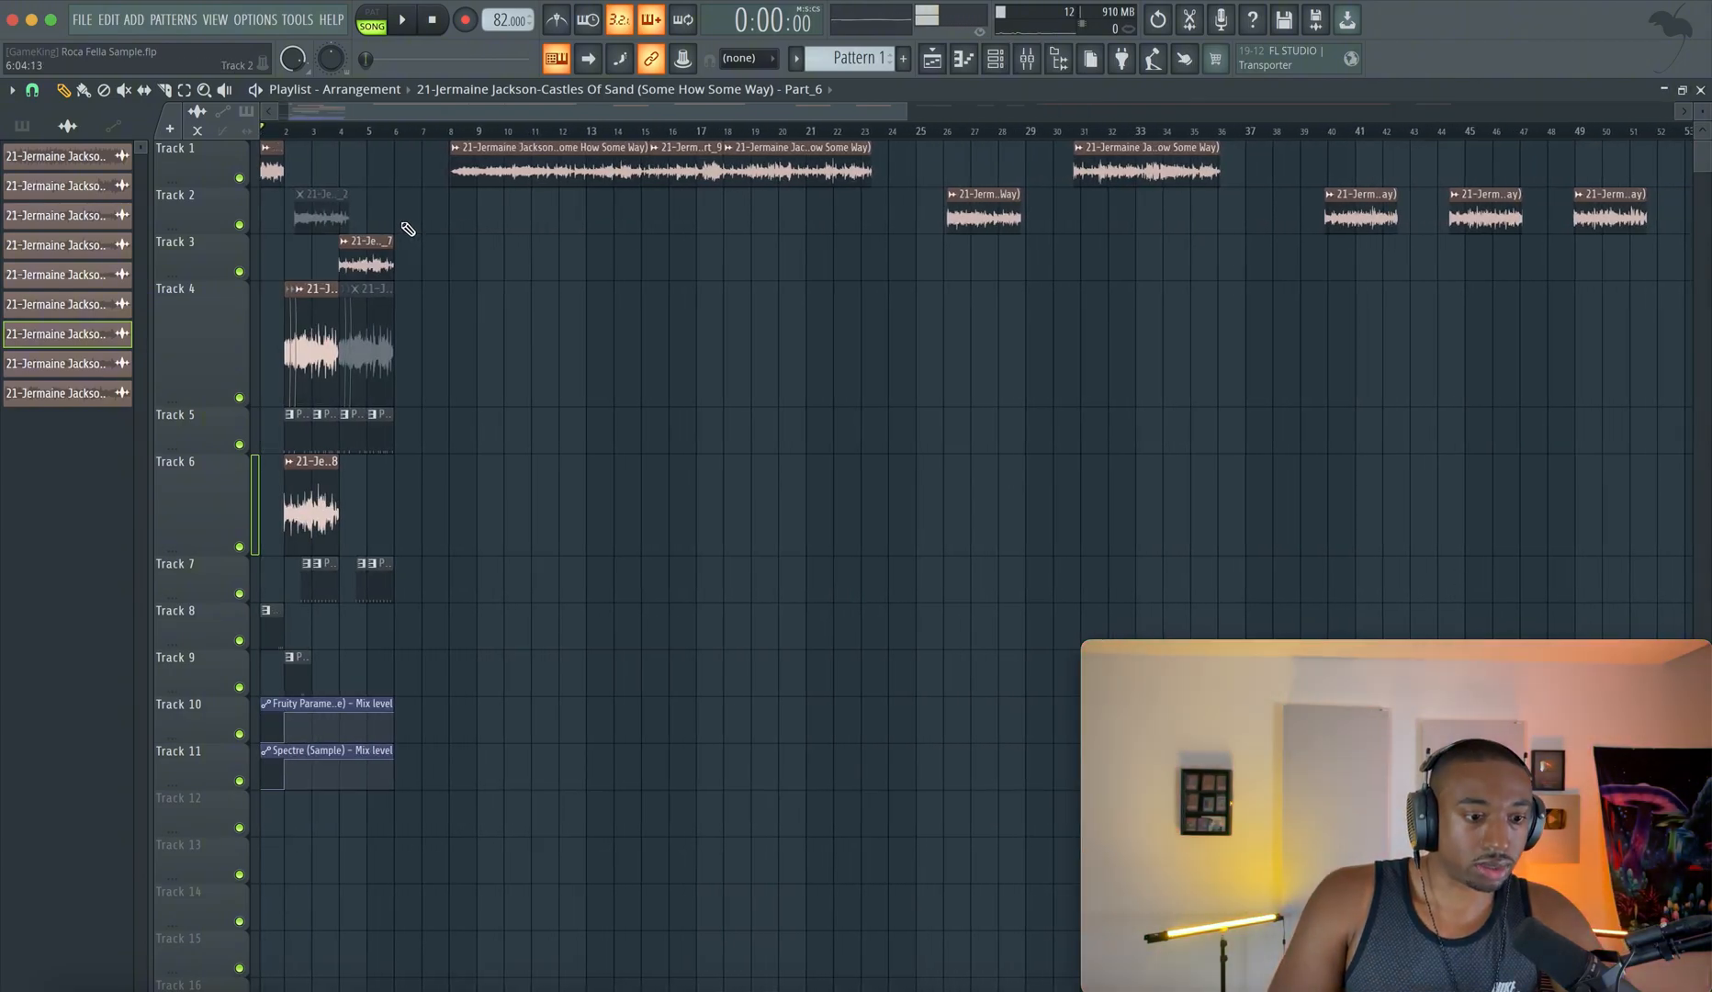
{"action": "left_click_drag", "start_coordinate": [510, 137], "coordinate": [282, 181]}
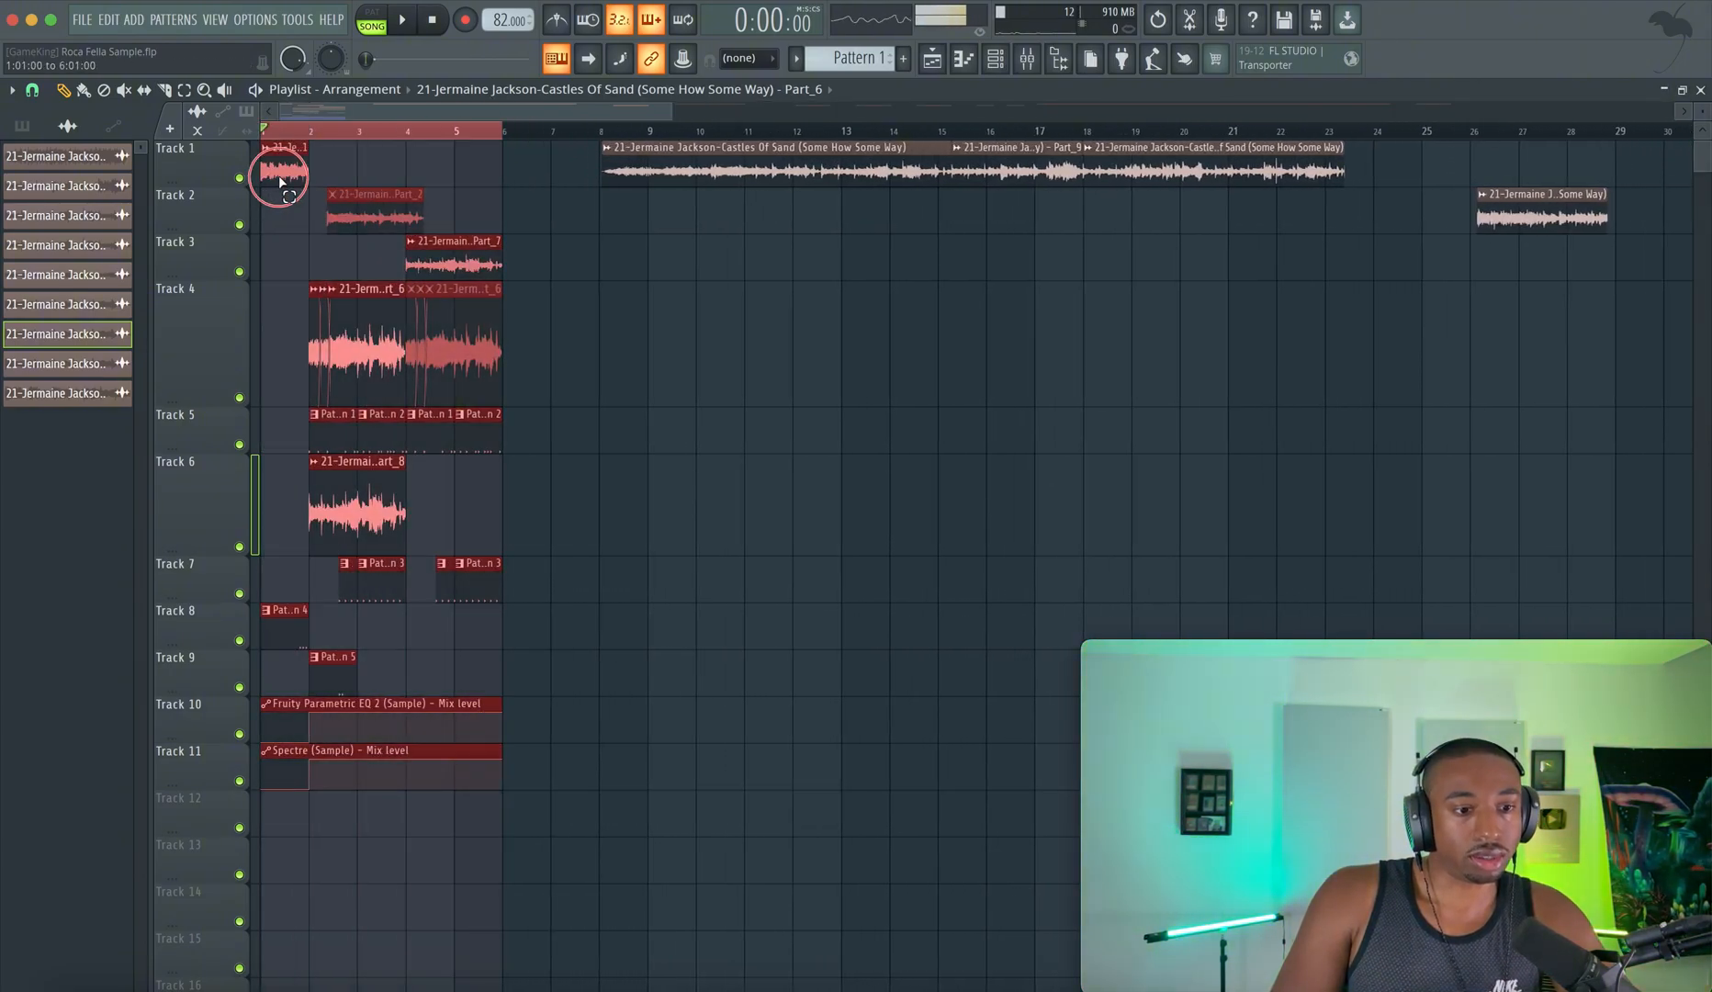
{"action": "left_click", "coordinate": [531, 191]}
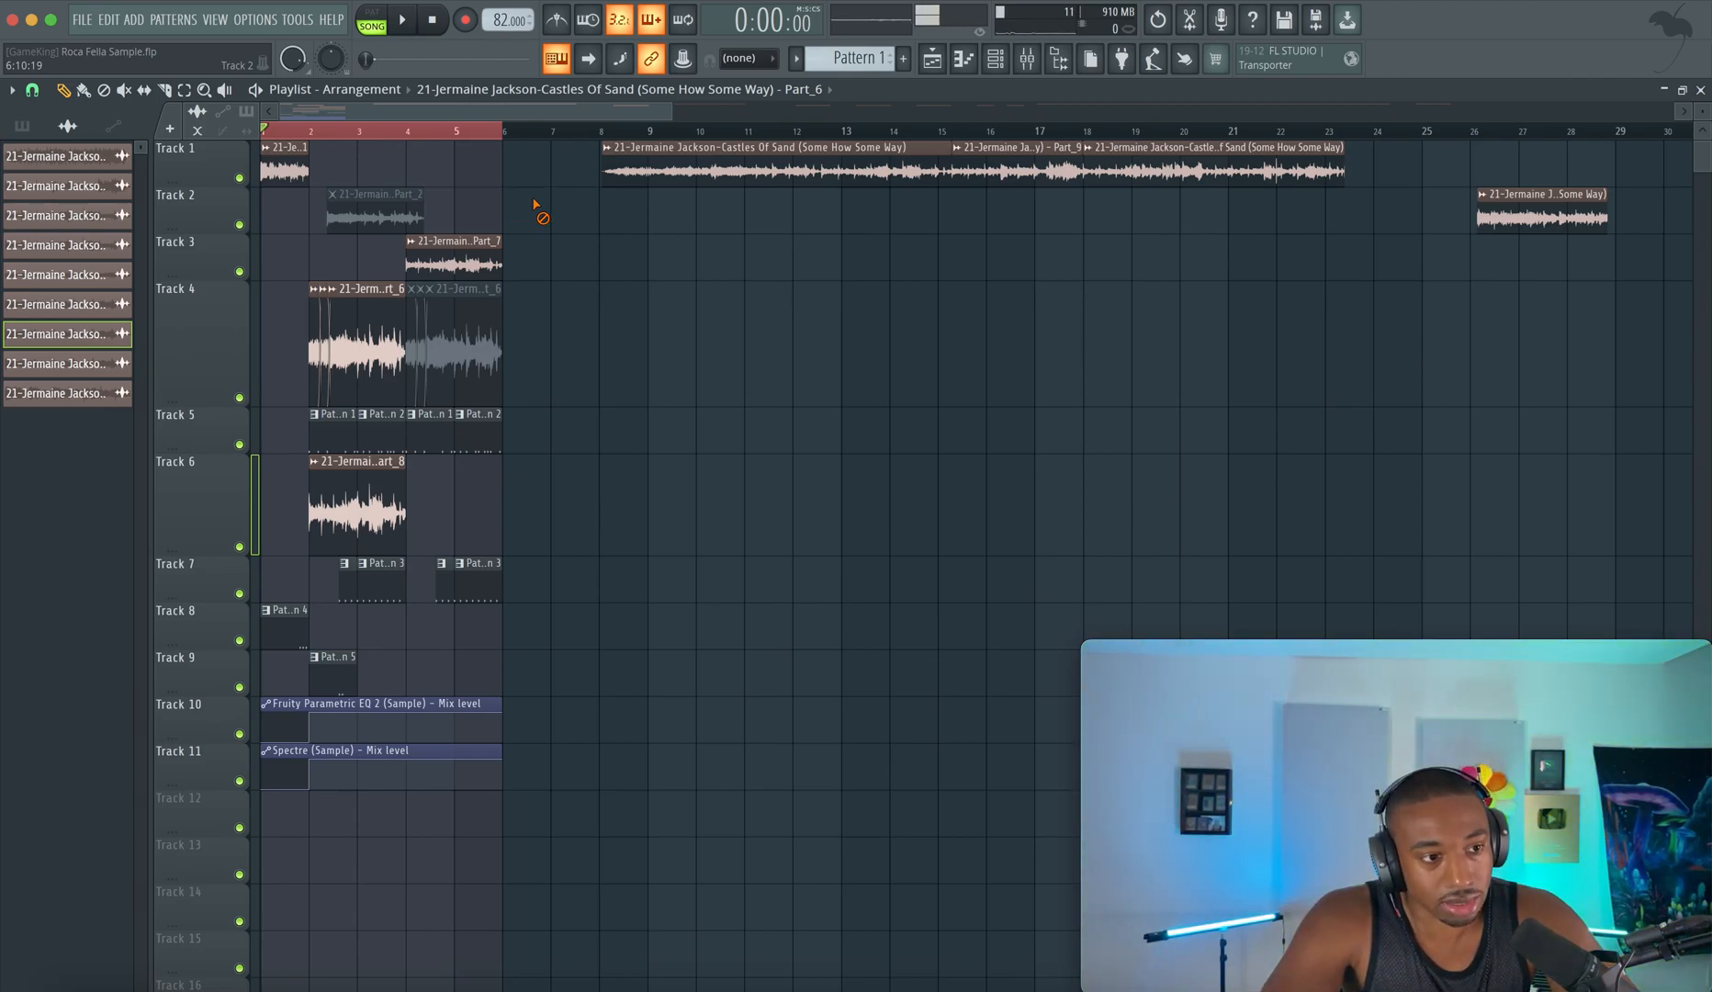
Play the looped beat from bar 1 and stop it in bar 2.
{"action": "key", "text": "space"}
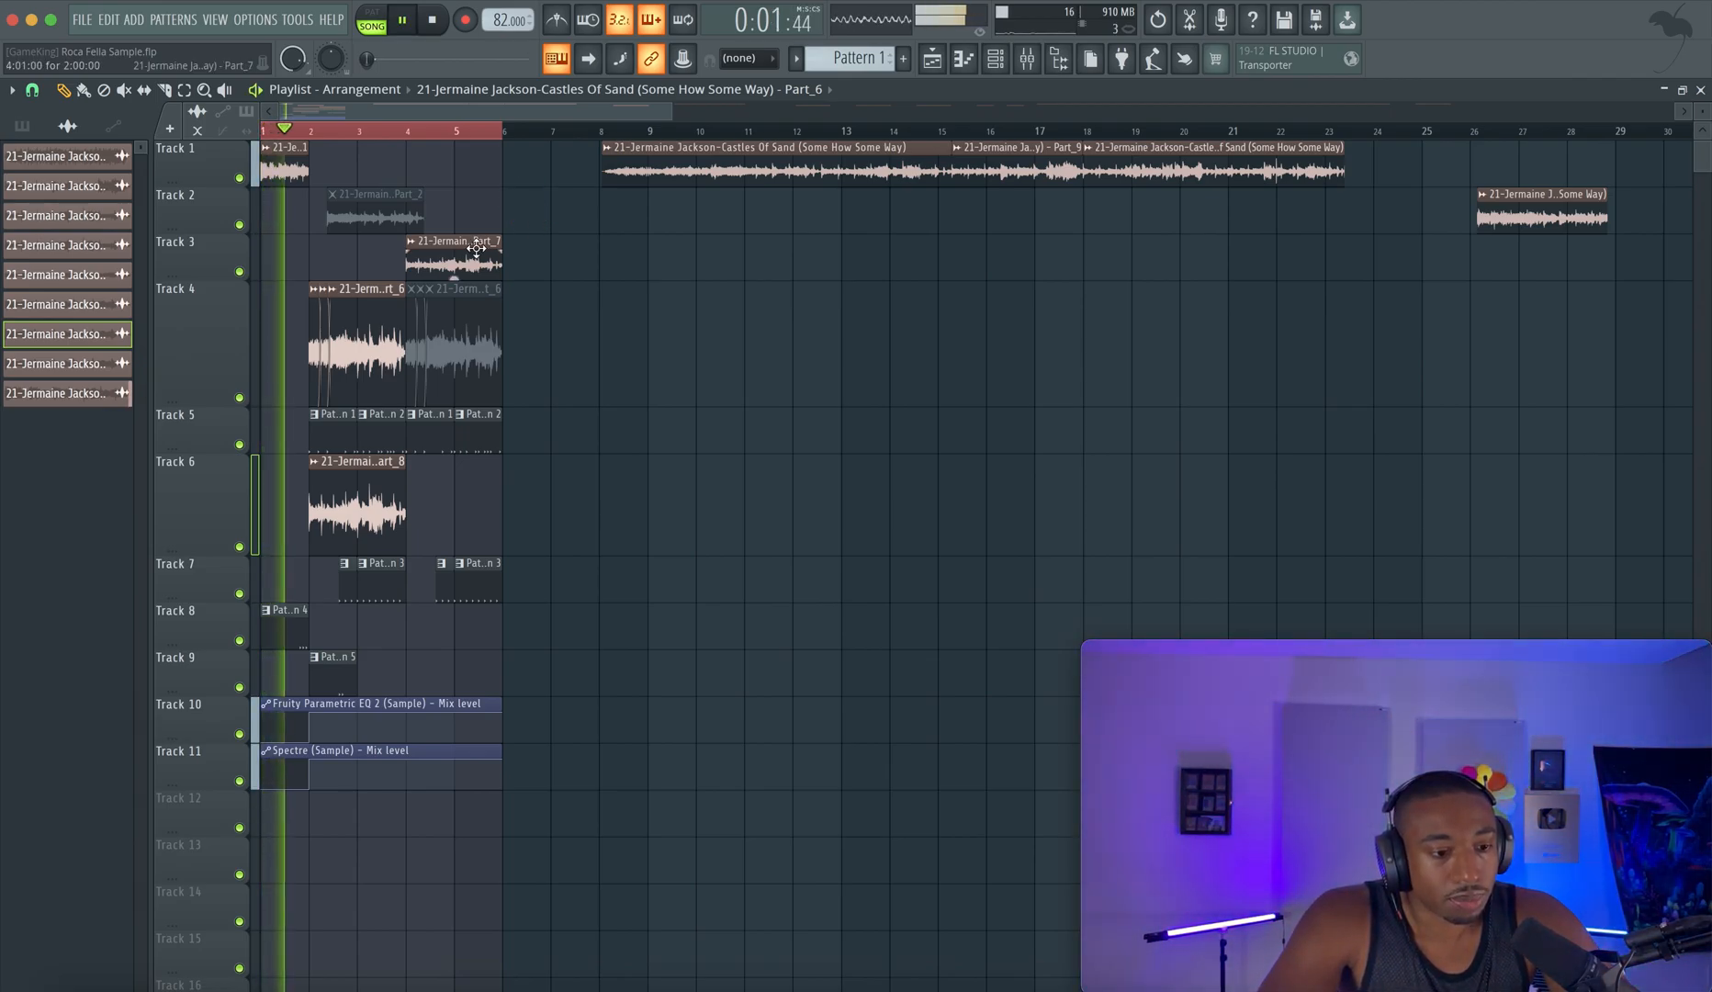
{"action": "scroll", "coordinate": [386, 329], "scroll_direction": "up", "scroll_amount": 4}
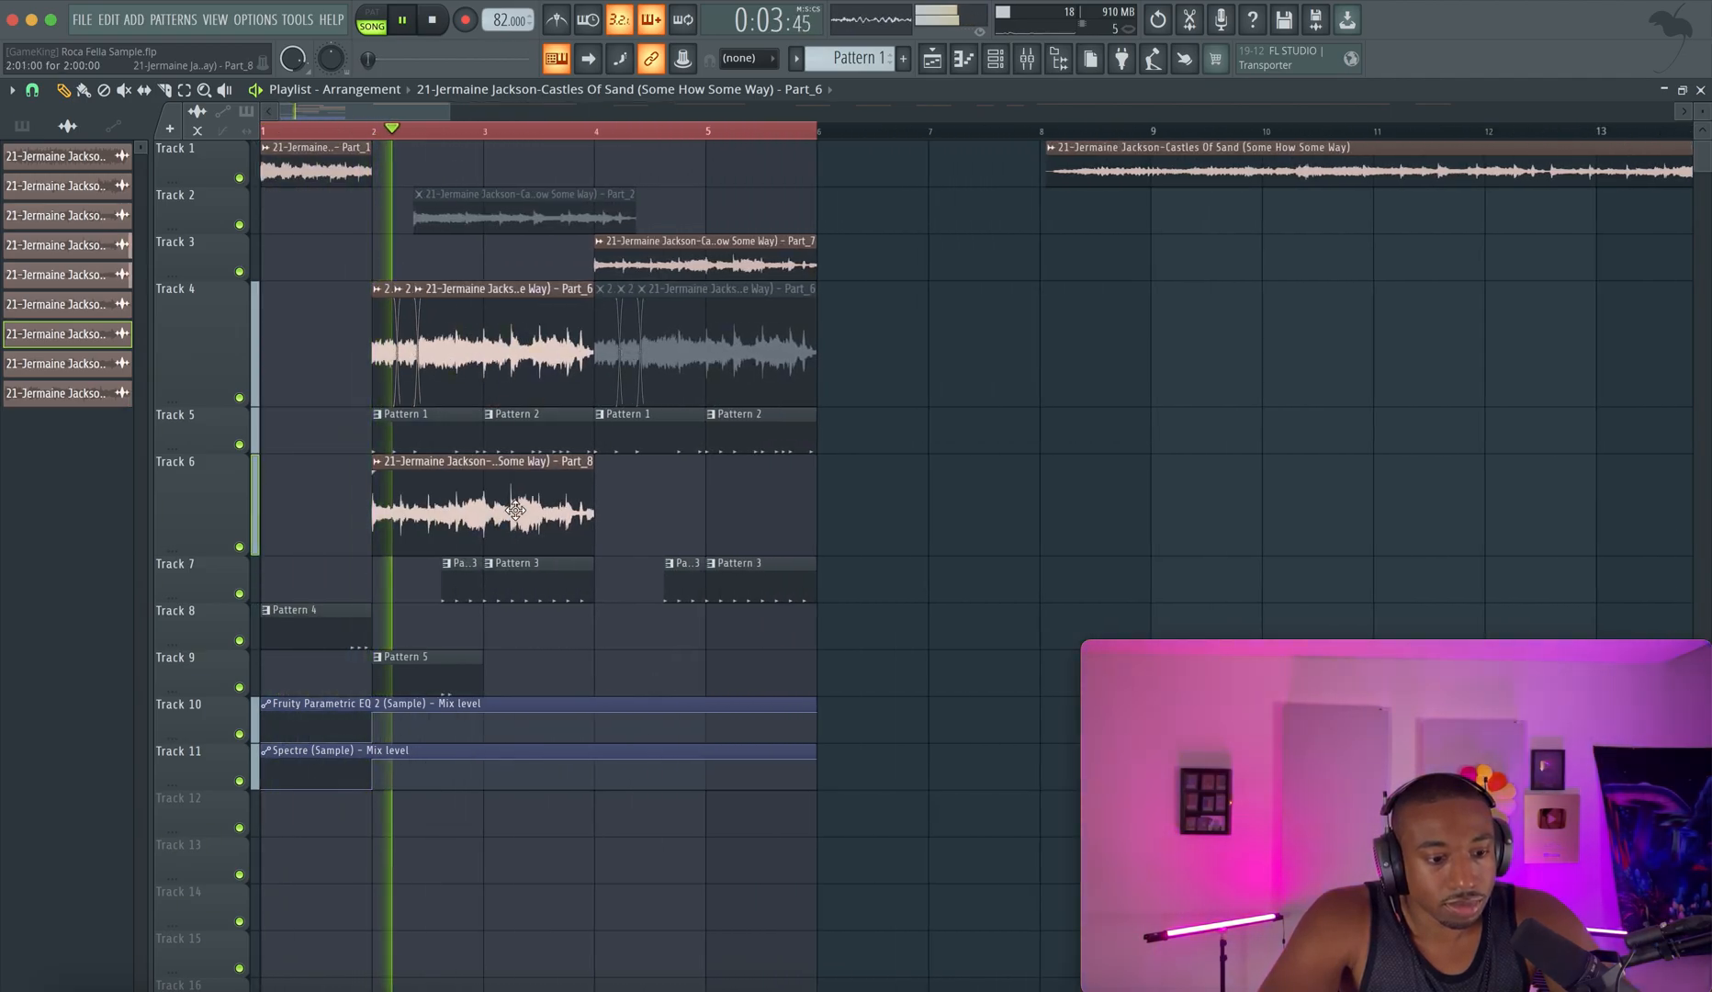
{"action": "key", "text": "space"}
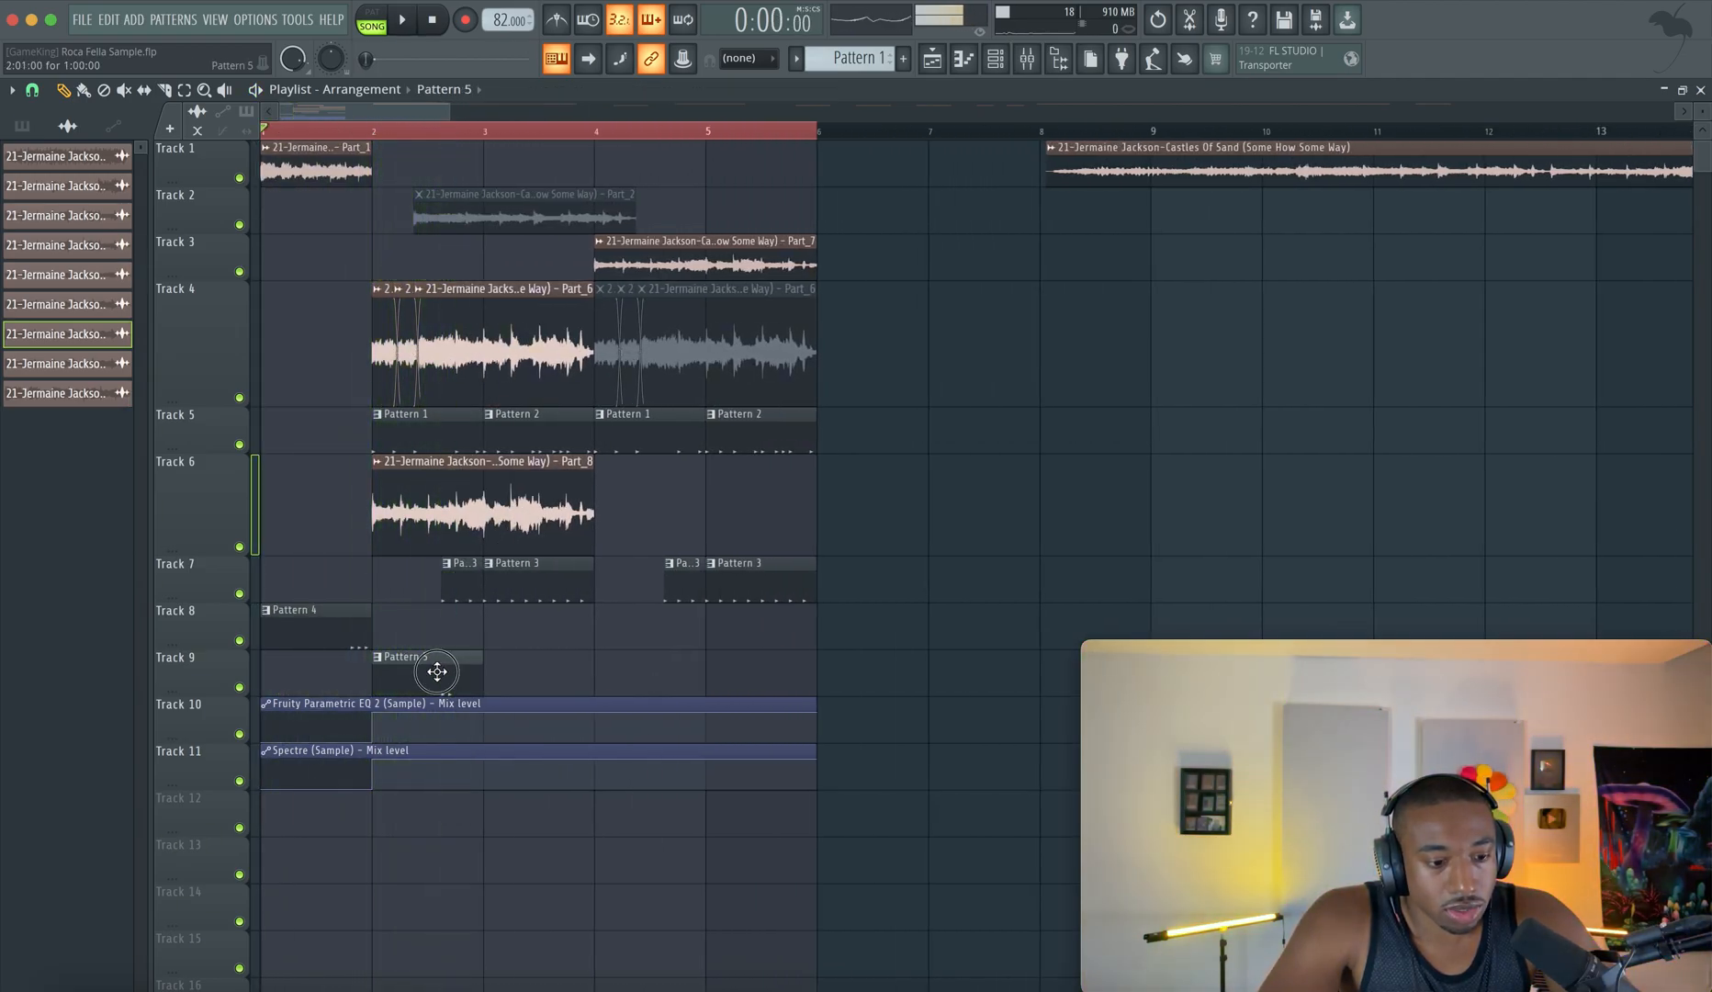
Inspect Pattern 5's TR-808Rim01 steps in the channel rack and play the looped beat from bar 1 past bar 3.
{"action": "double_click", "coordinate": [437, 671]}
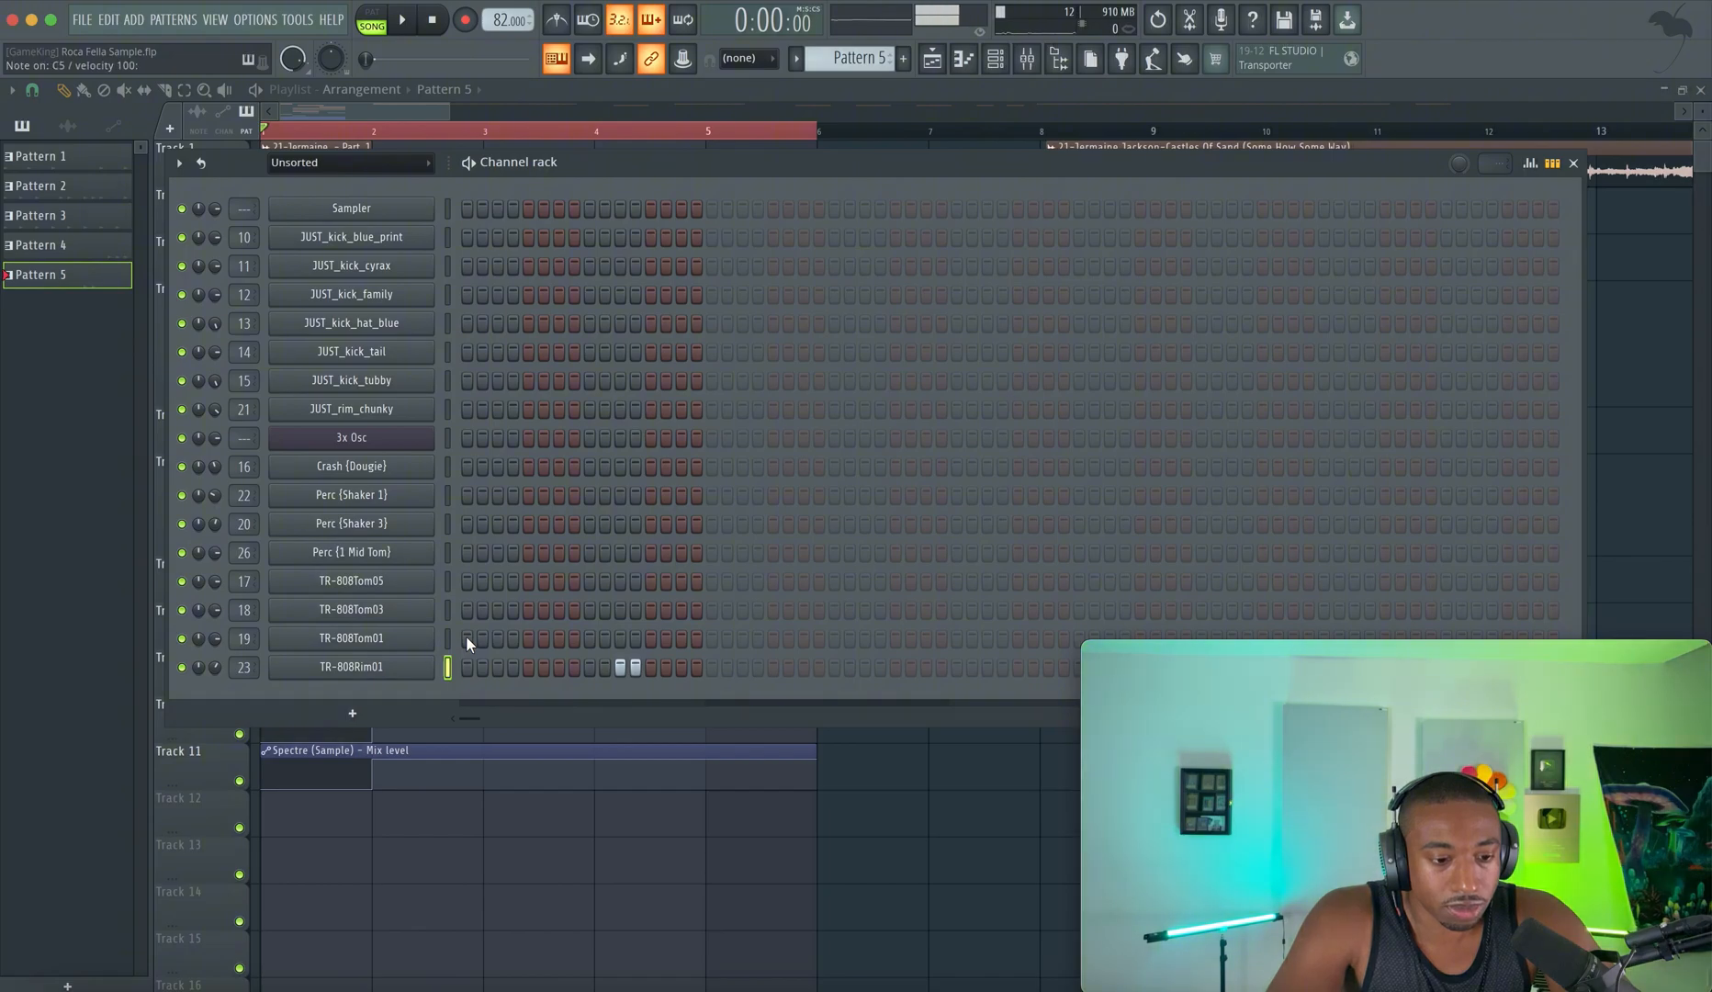
{"action": "key", "text": "F6"}
{"action": "key", "text": "space"}
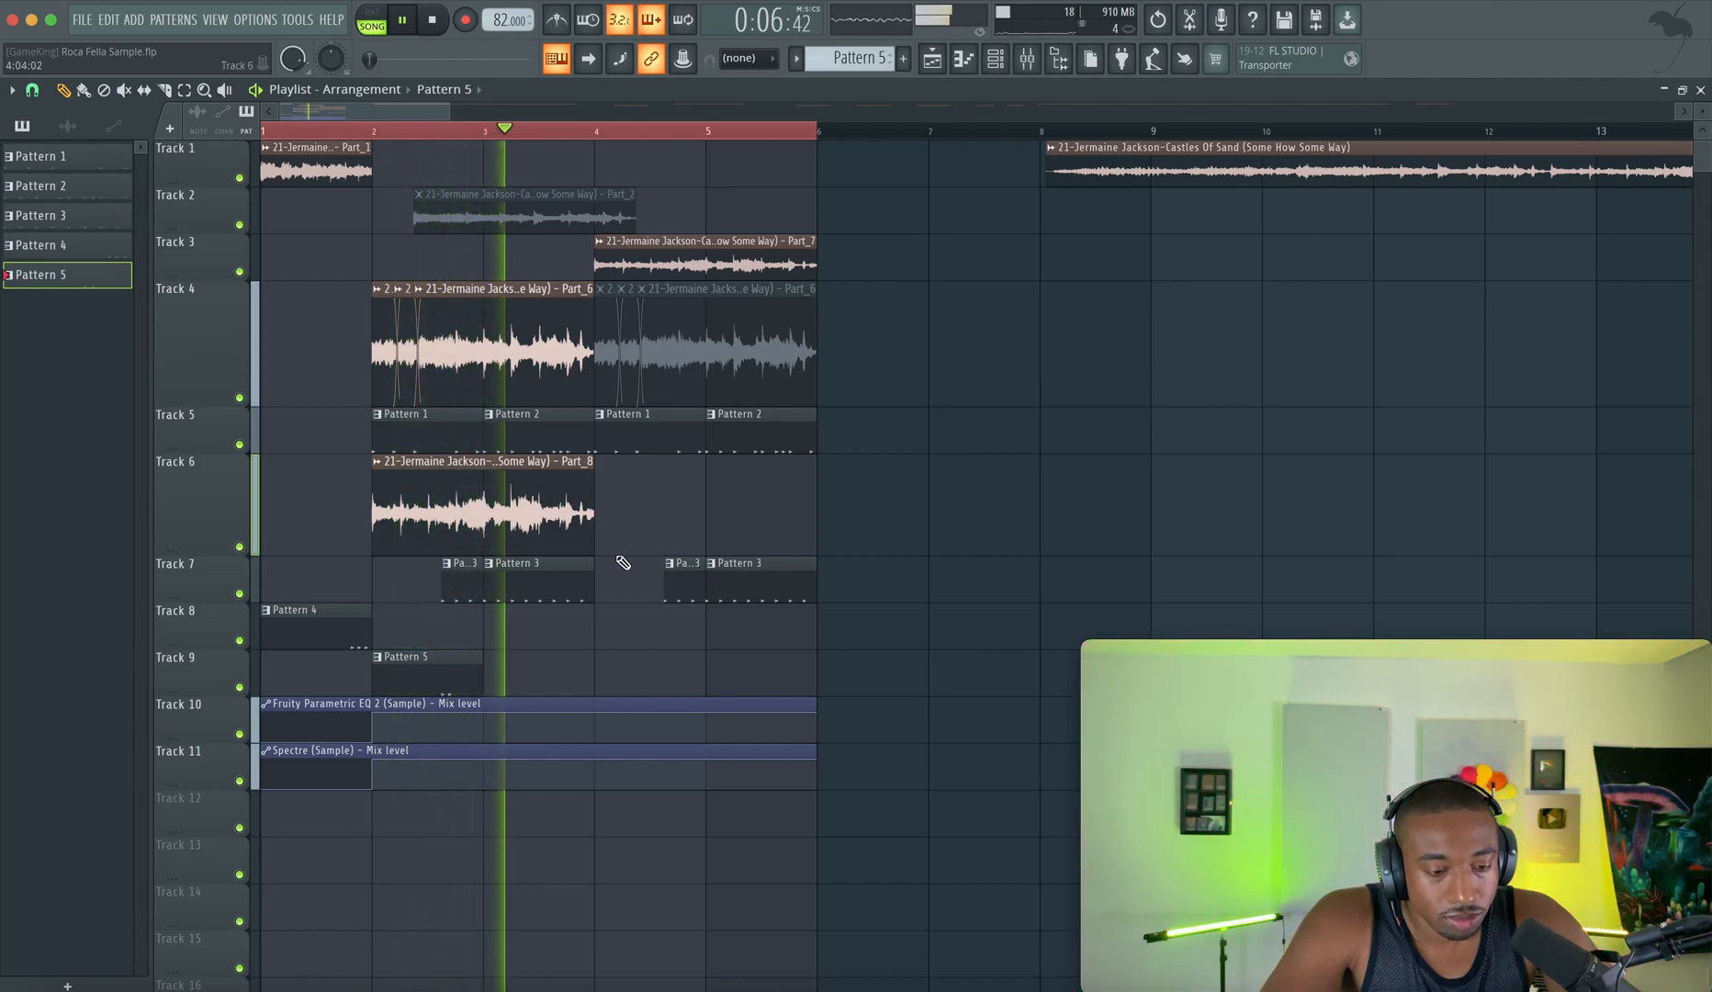
{"action": "key", "text": "space"}
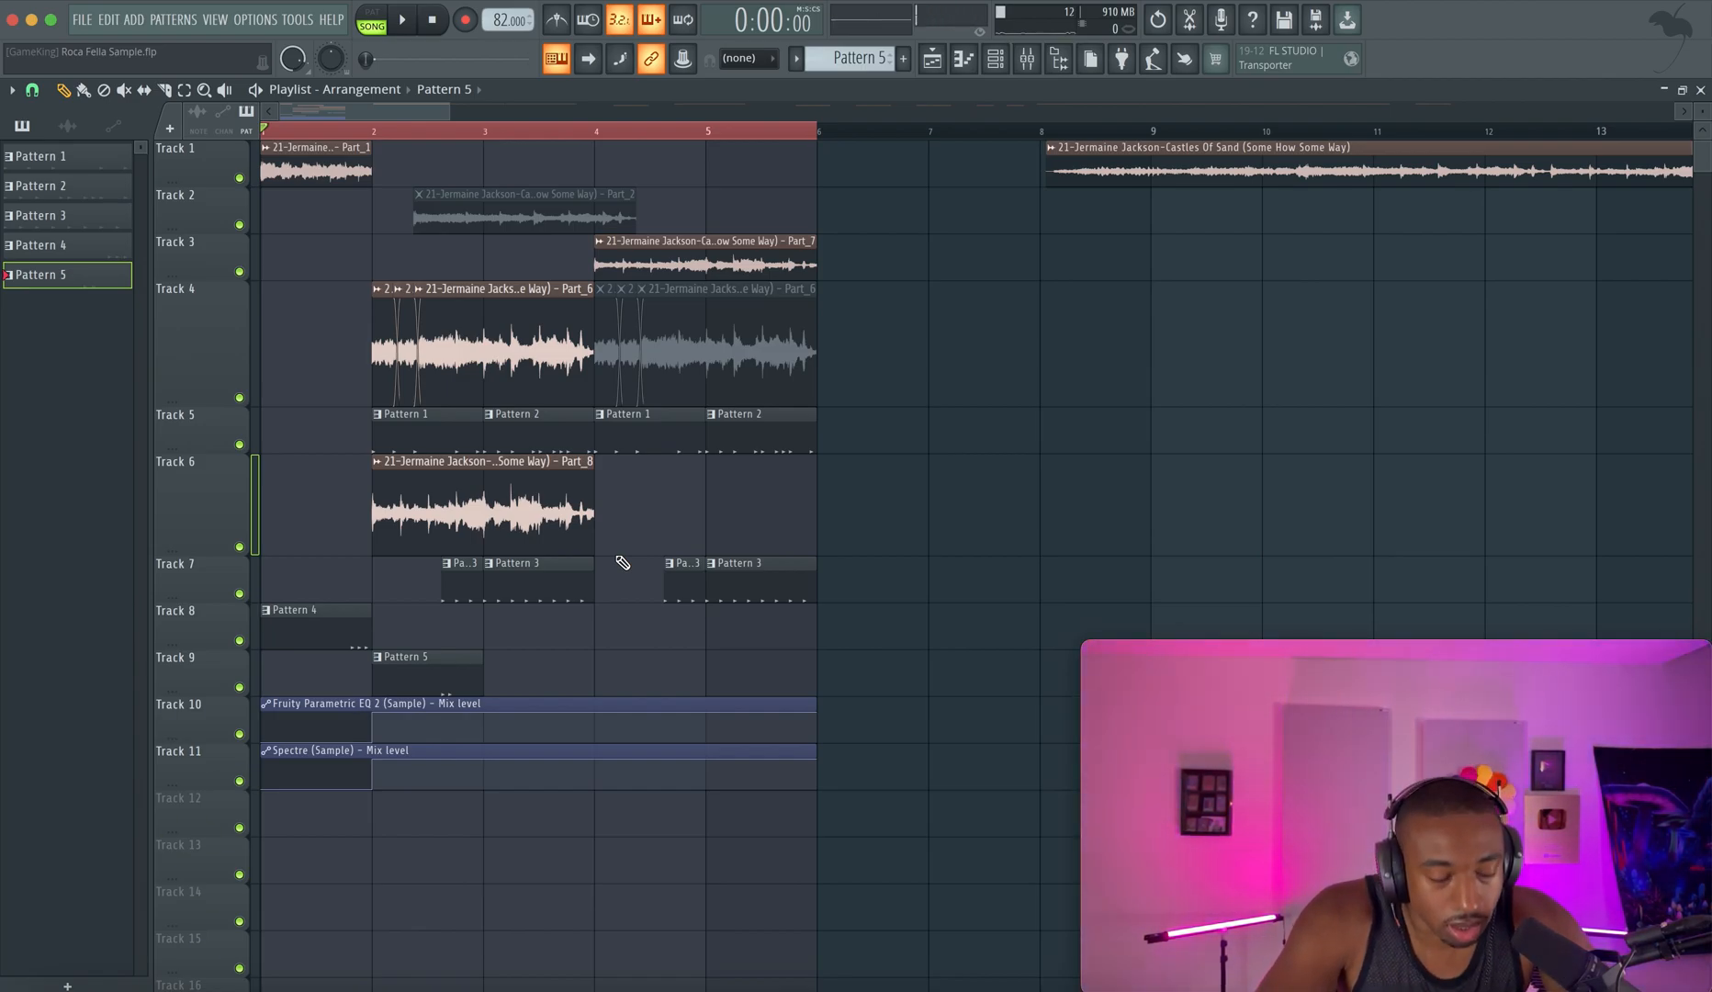
Play the arrangement from bar 2 through bar 5 and stop playback.
{"action": "left_click", "coordinate": [377, 131]}
{"action": "key", "text": "space"}
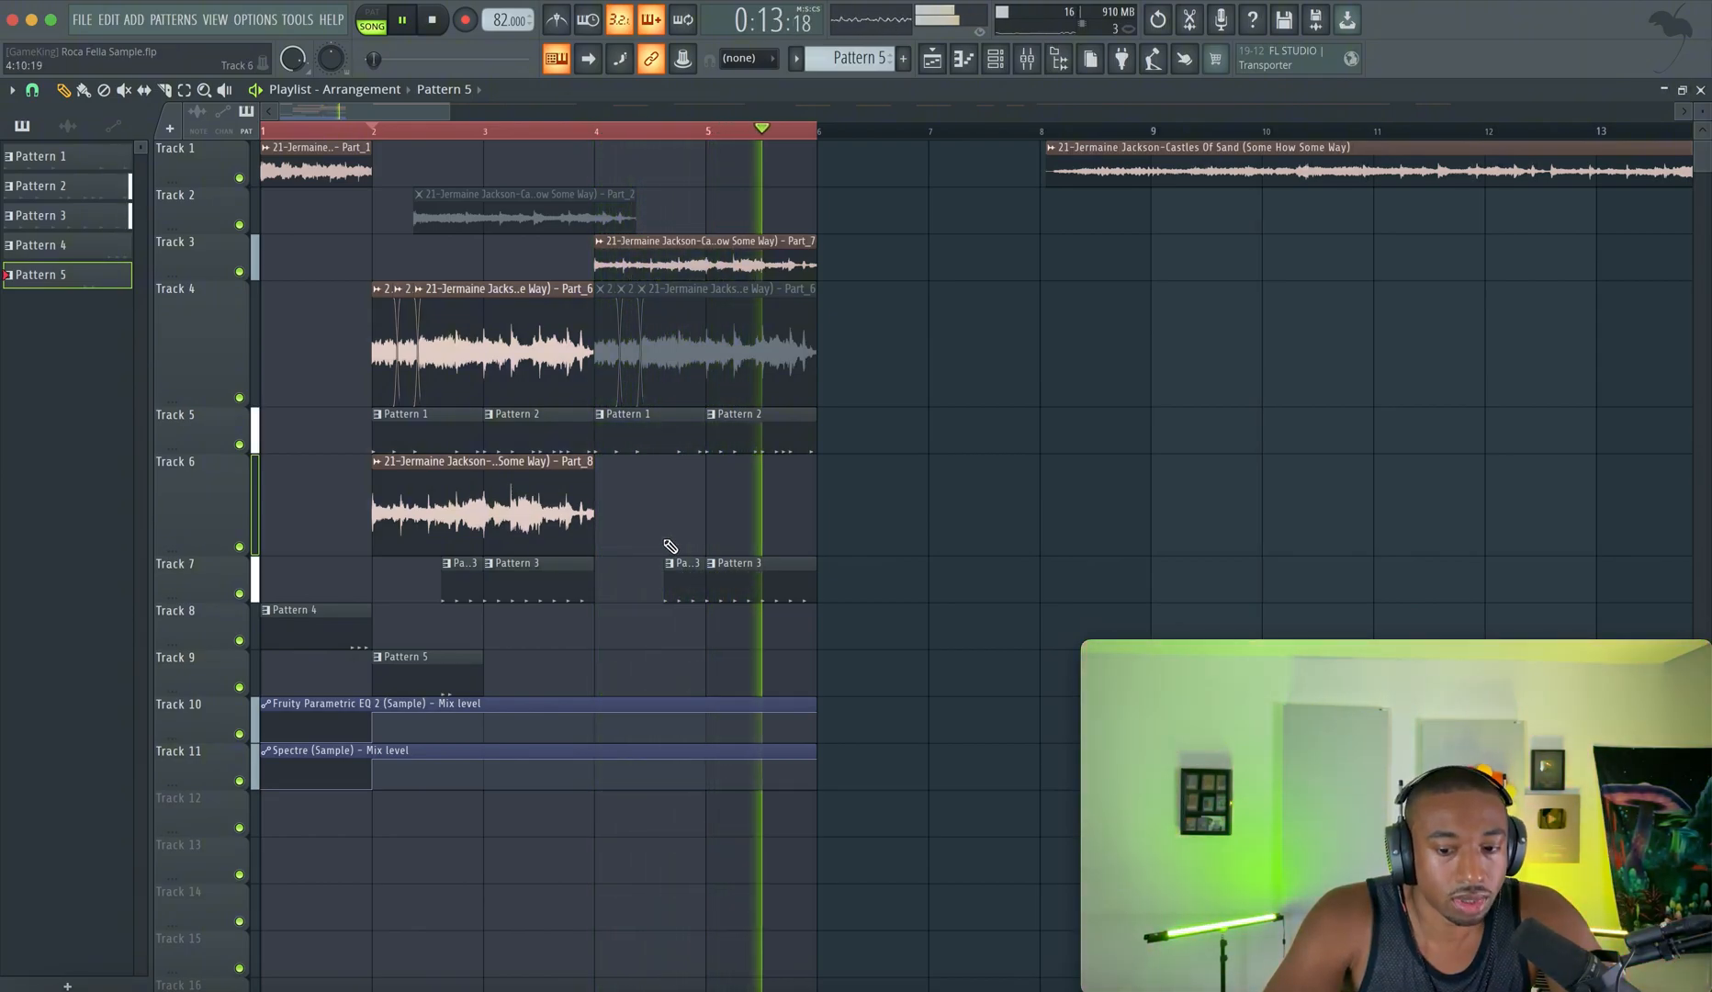
{"action": "key", "text": "space"}
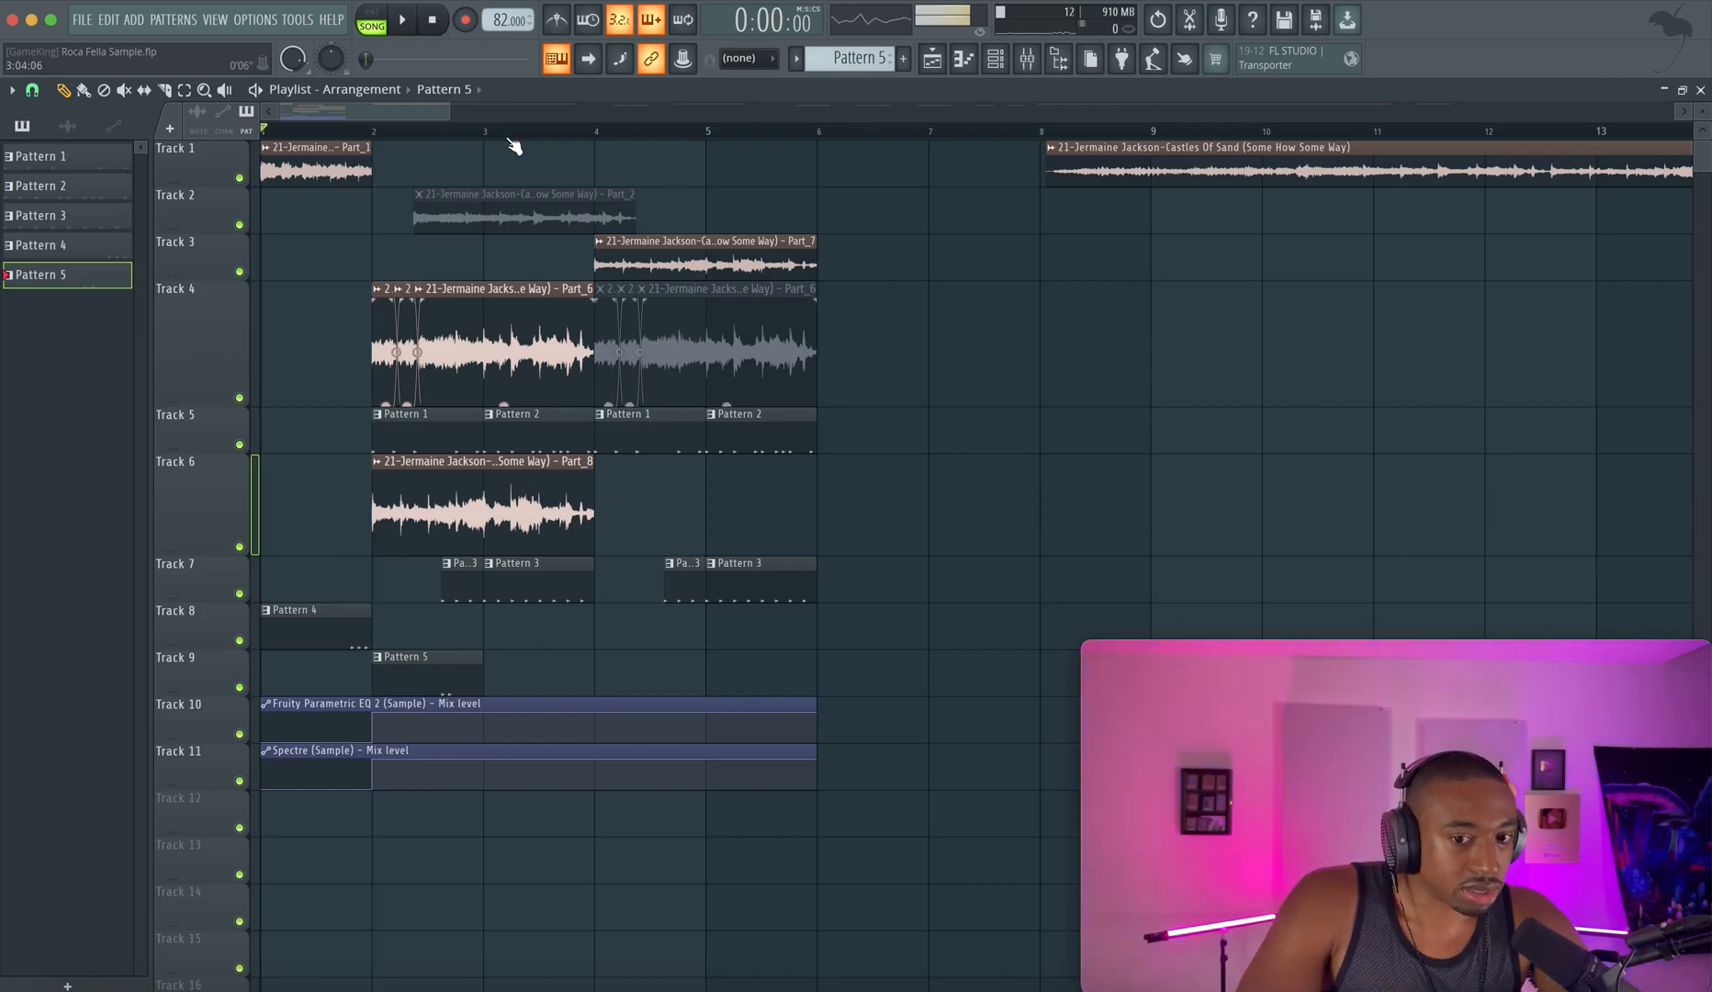
{"action": "scroll", "coordinate": [496, 198], "scroll_direction": "up", "scroll_amount": 2}
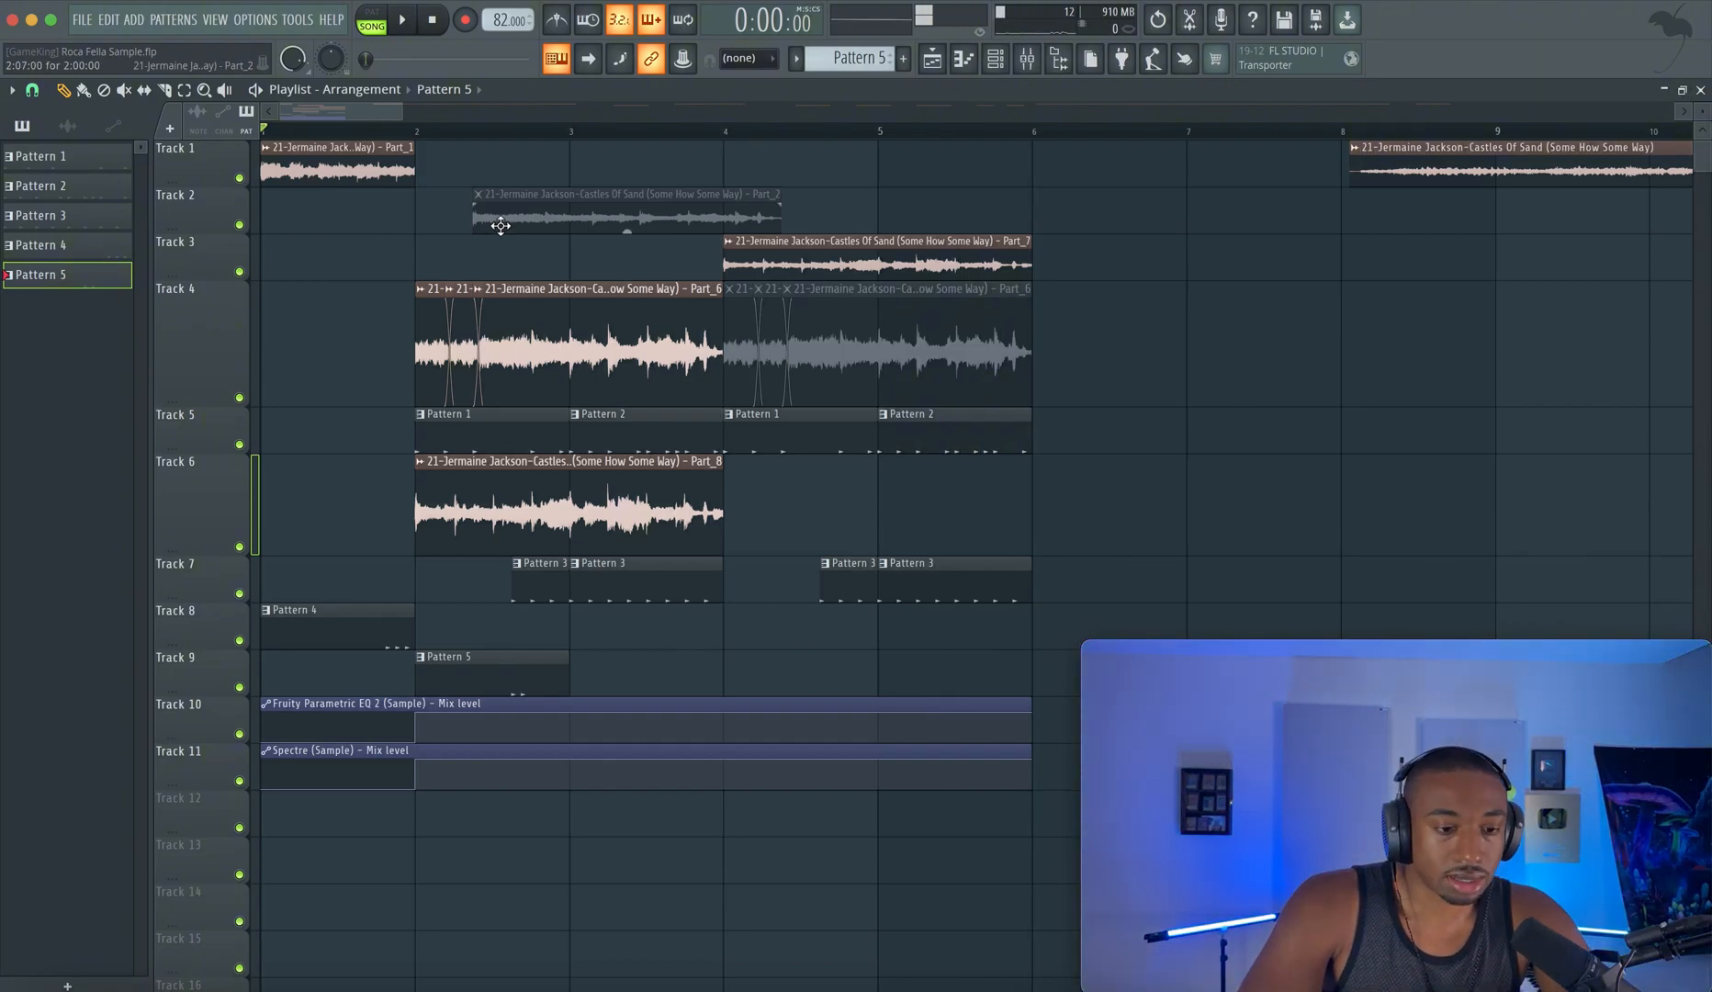
{"action": "key", "text": "space"}
{"action": "key", "text": "space"}
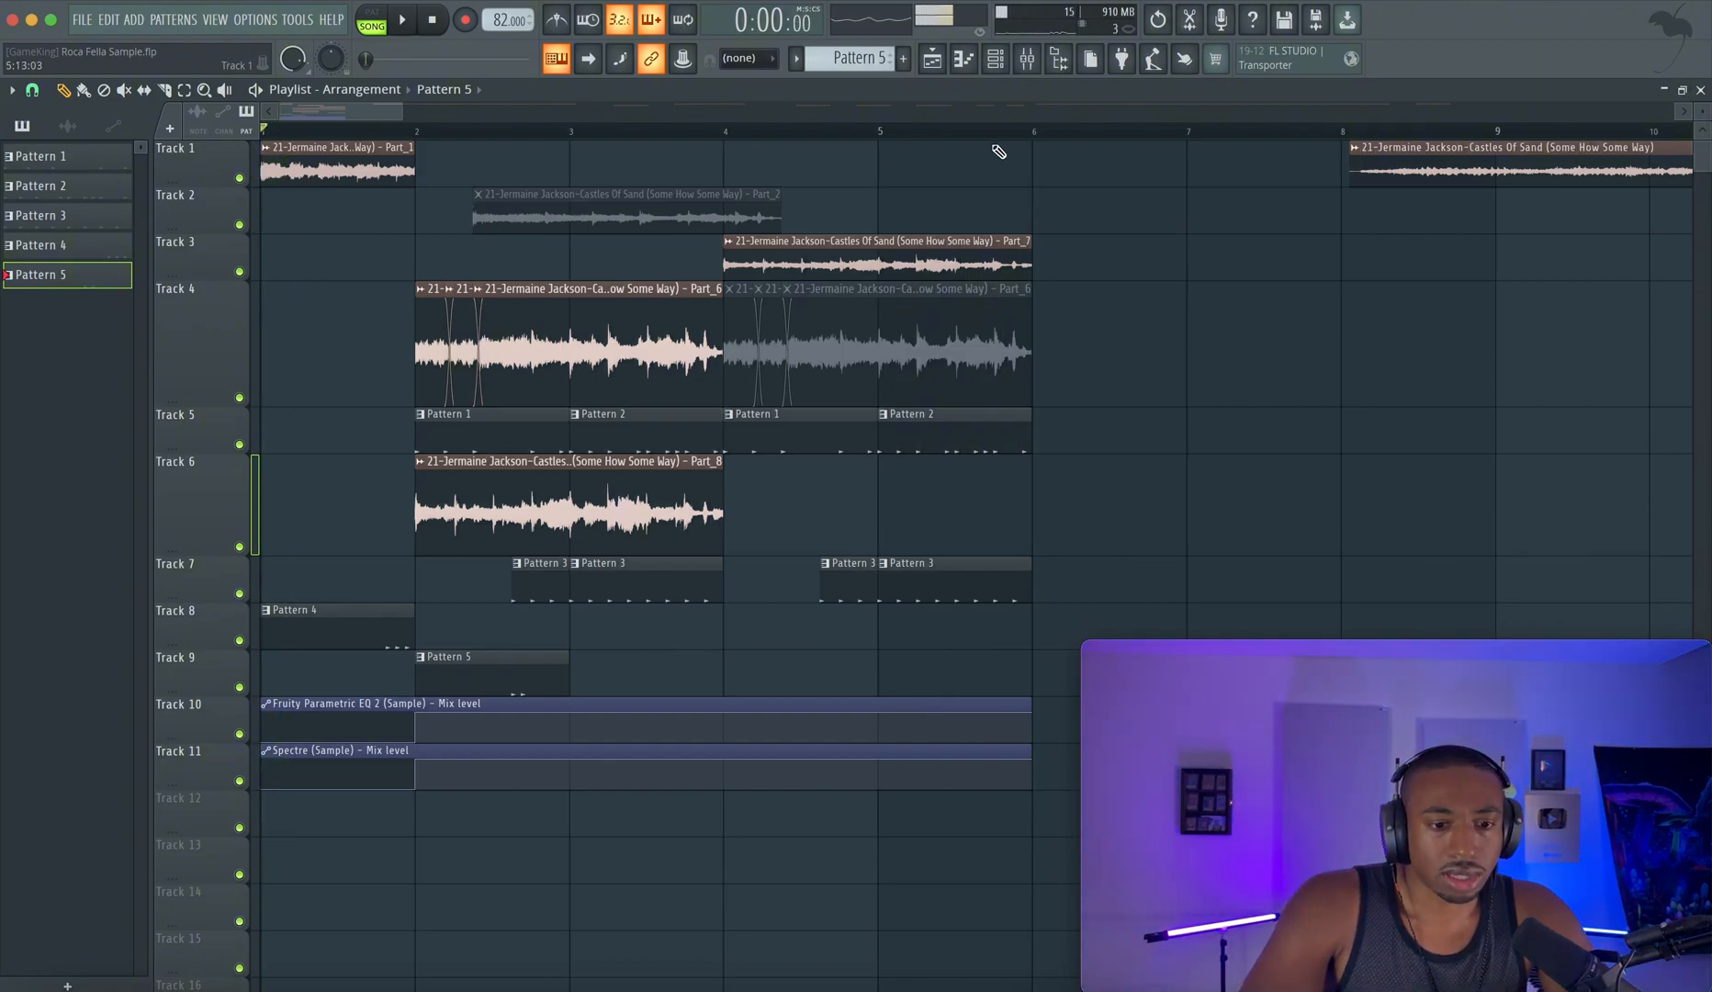
{"action": "left_click", "coordinate": [995, 59]}
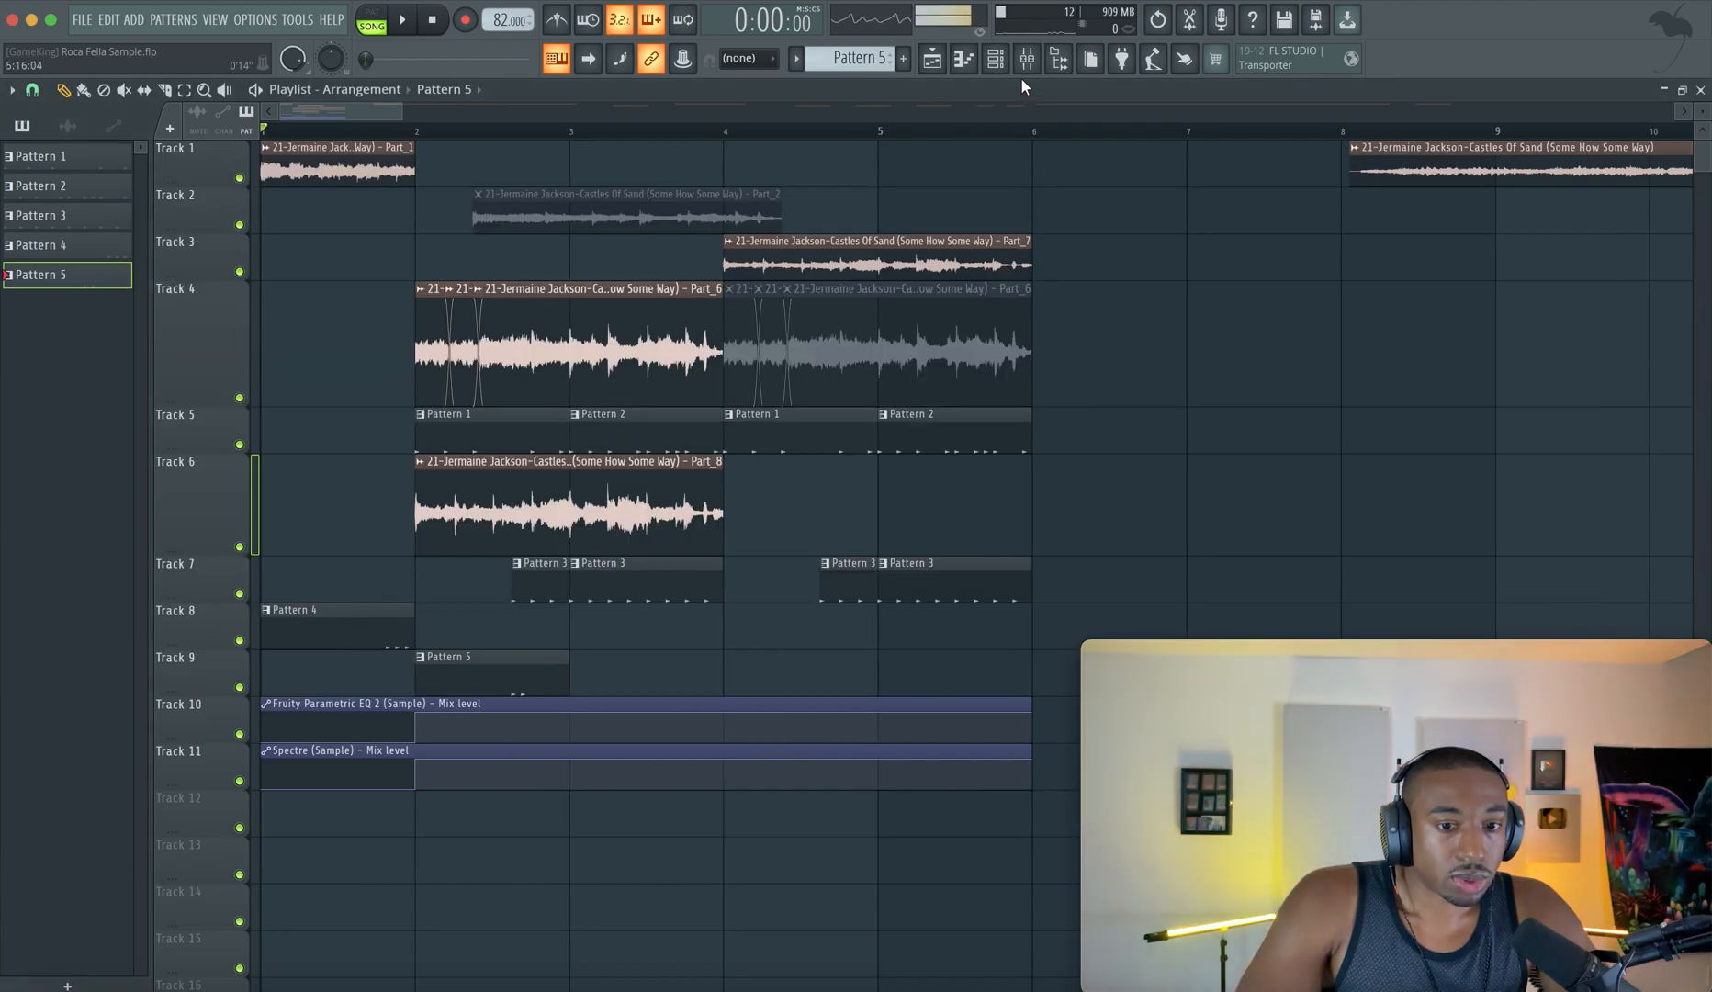
{"action": "left_click", "coordinate": [1027, 62]}
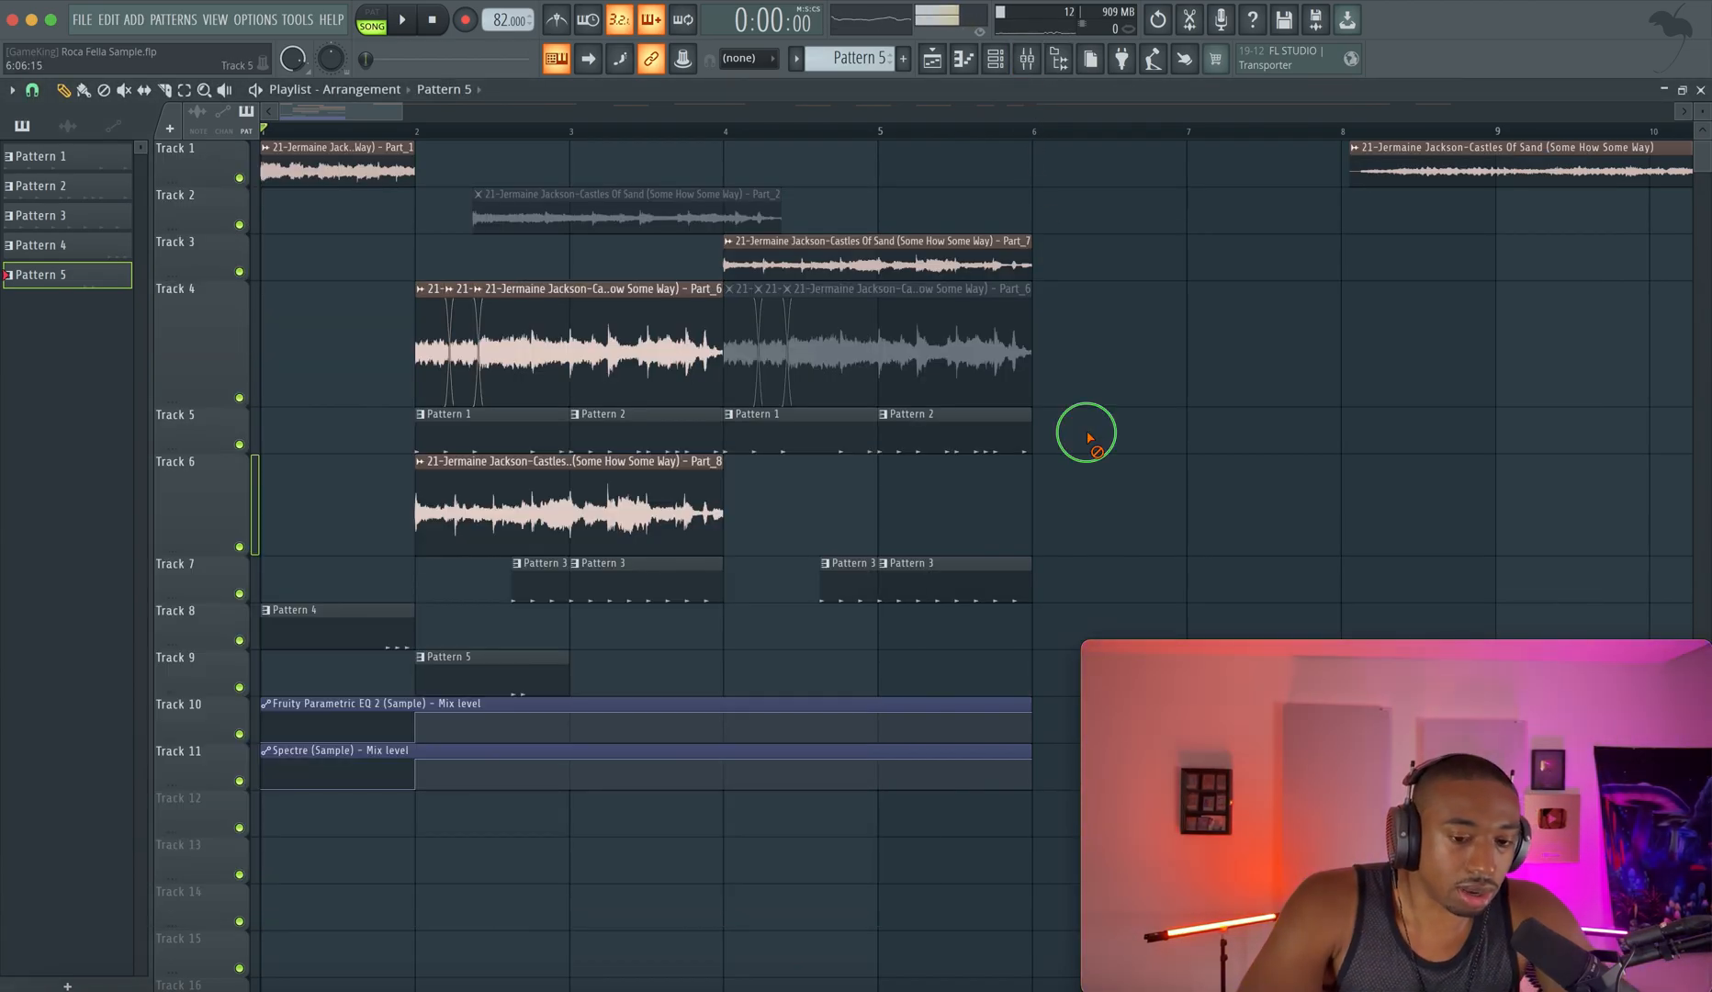